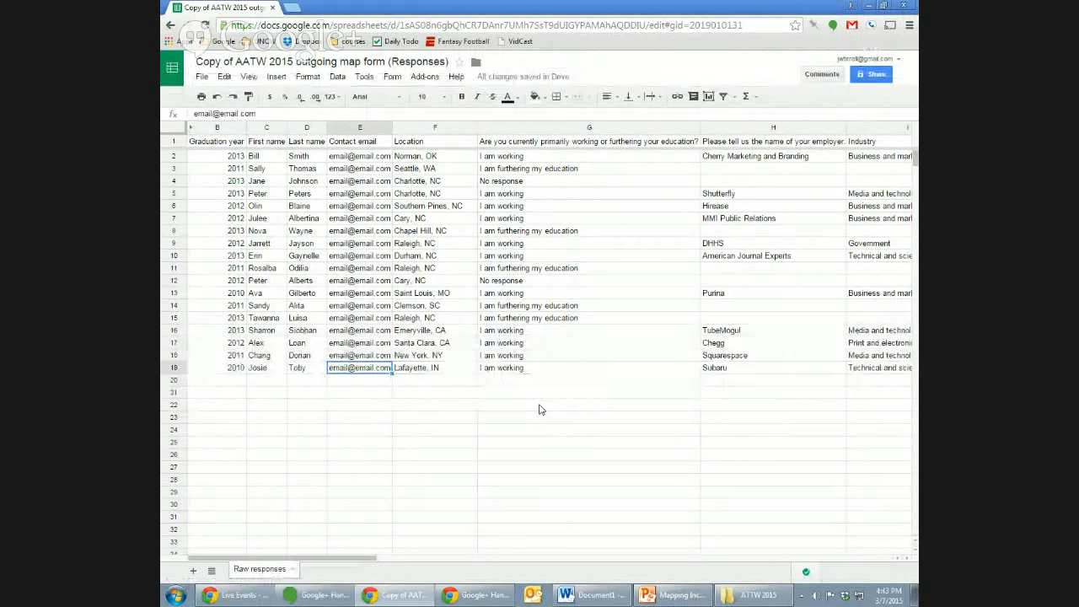
Step: Review the respondents' names, contact emails, locations and work-or-education answers in the Raw responses sheet
{"action": "key", "text": "Left"}
{"action": "key", "text": "Left"}
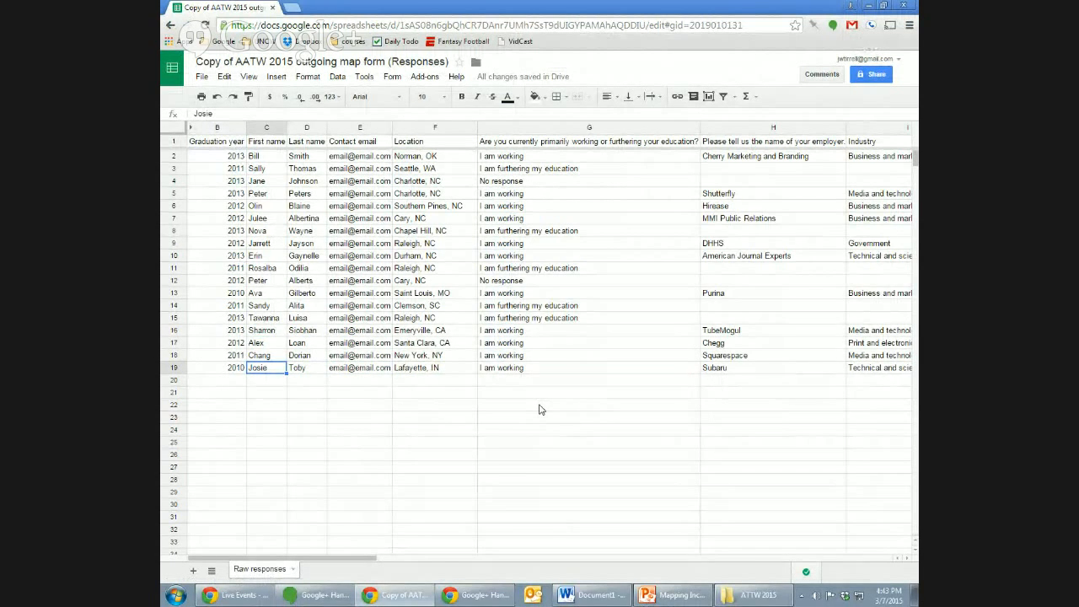
{"action": "key", "text": "Right"}
{"action": "key", "text": "Right"}
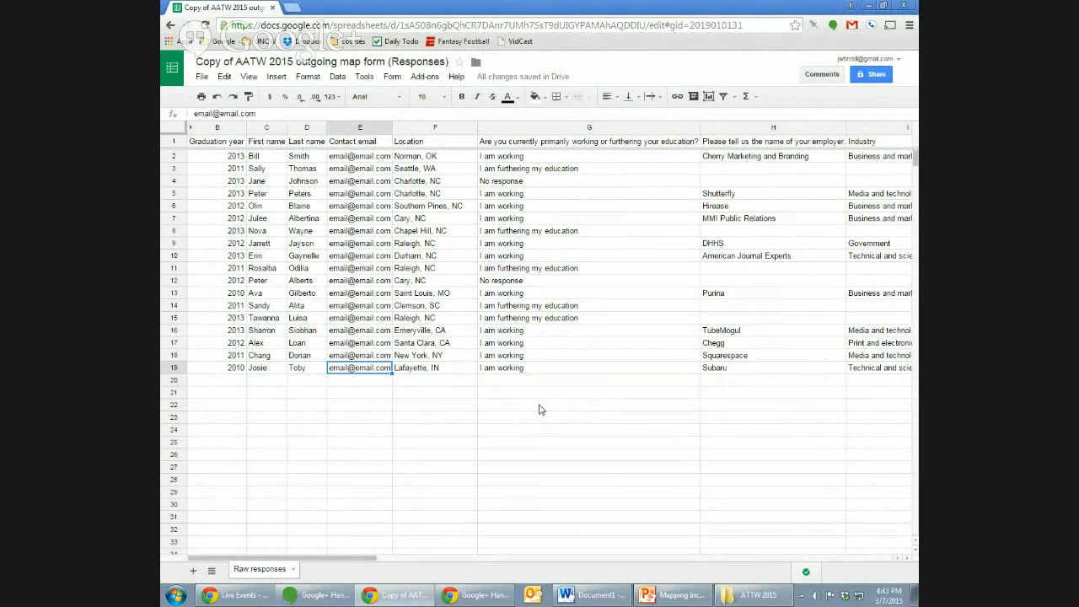
{"action": "key", "text": "Right"}
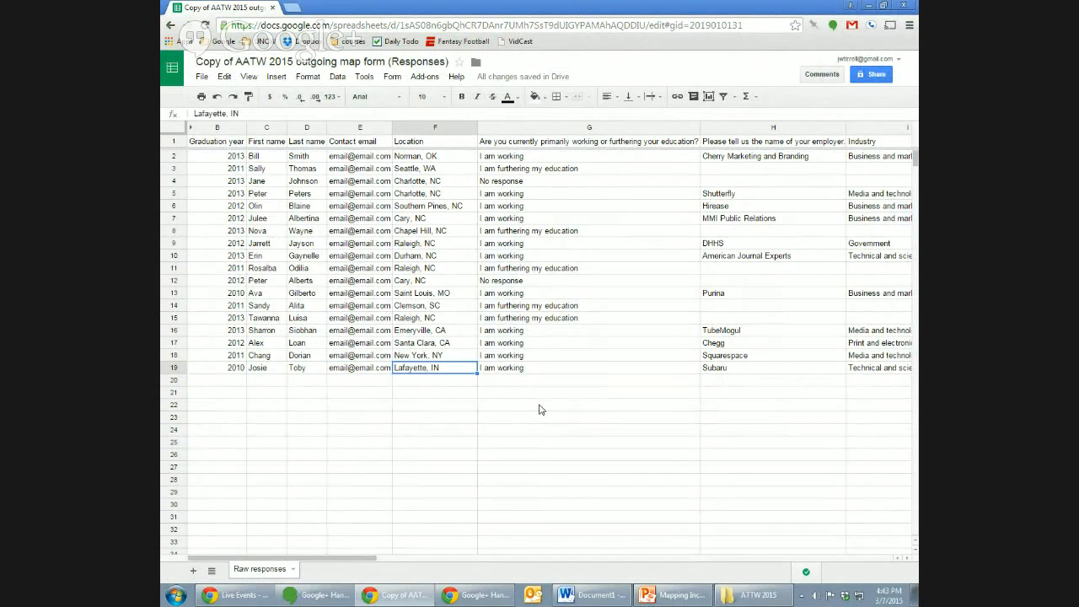
{"action": "key", "text": "Right"}
{"action": "key", "text": "Up"}
{"action": "key", "text": "Up"}
{"action": "key", "text": "Up"}
{"action": "key", "text": "Up"}
{"action": "key", "text": "Up"}
{"action": "key", "text": "Up"}
{"action": "key", "text": "Up"}
{"action": "key", "text": "Up"}
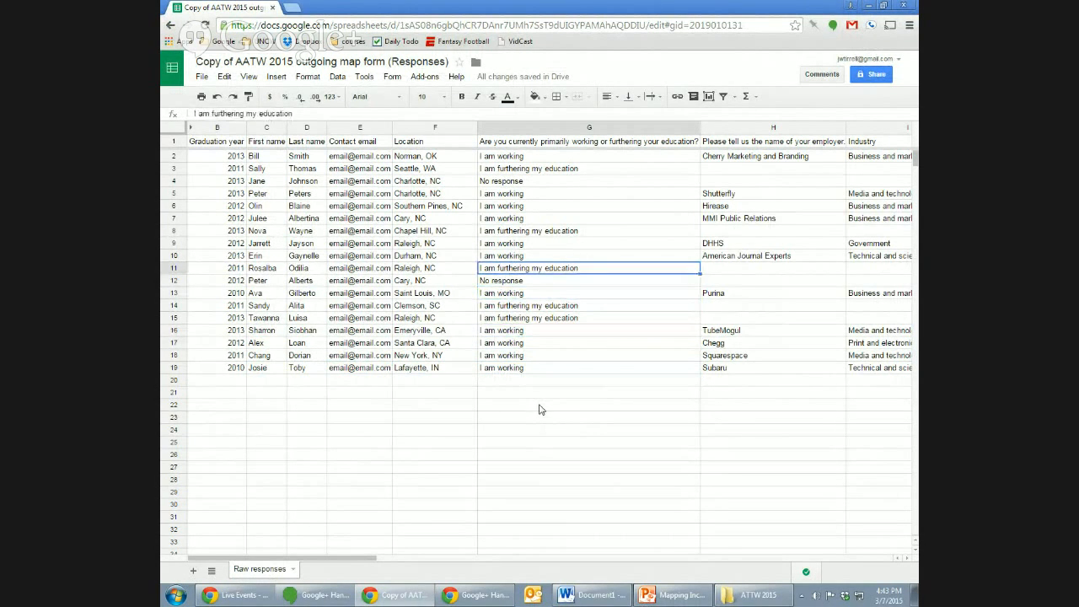
{"action": "key", "text": "Up"}
{"action": "key", "text": "Up"}
{"action": "key", "text": "Up"}
{"action": "key", "text": "Up"}
{"action": "key", "text": "Up"}
{"action": "key", "text": "Up"}
{"action": "key", "text": "Up"}
{"action": "key", "text": "Up"}
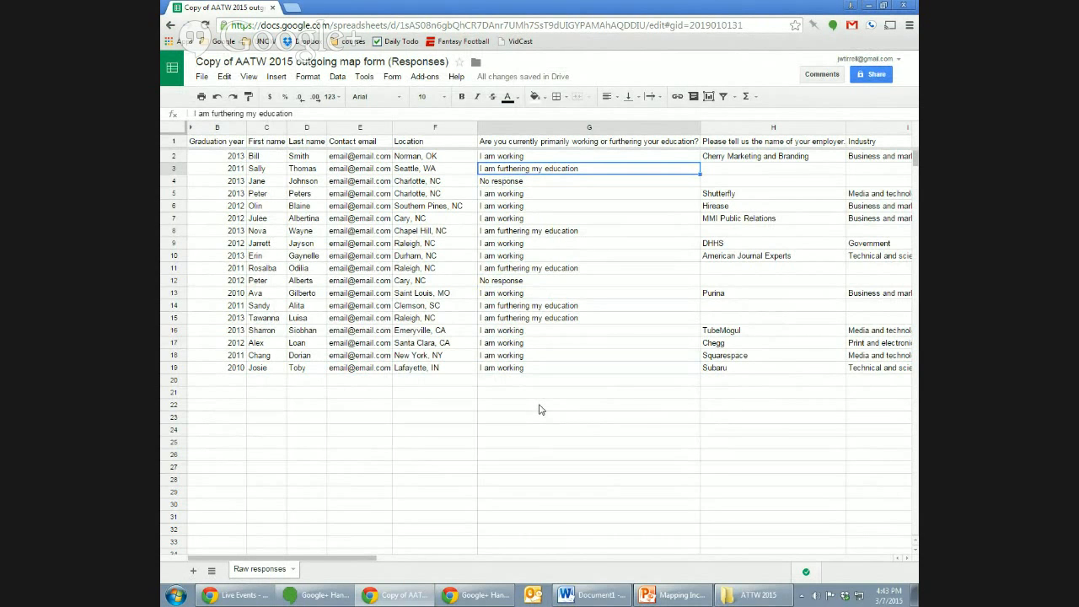
{"action": "key", "text": "Down"}
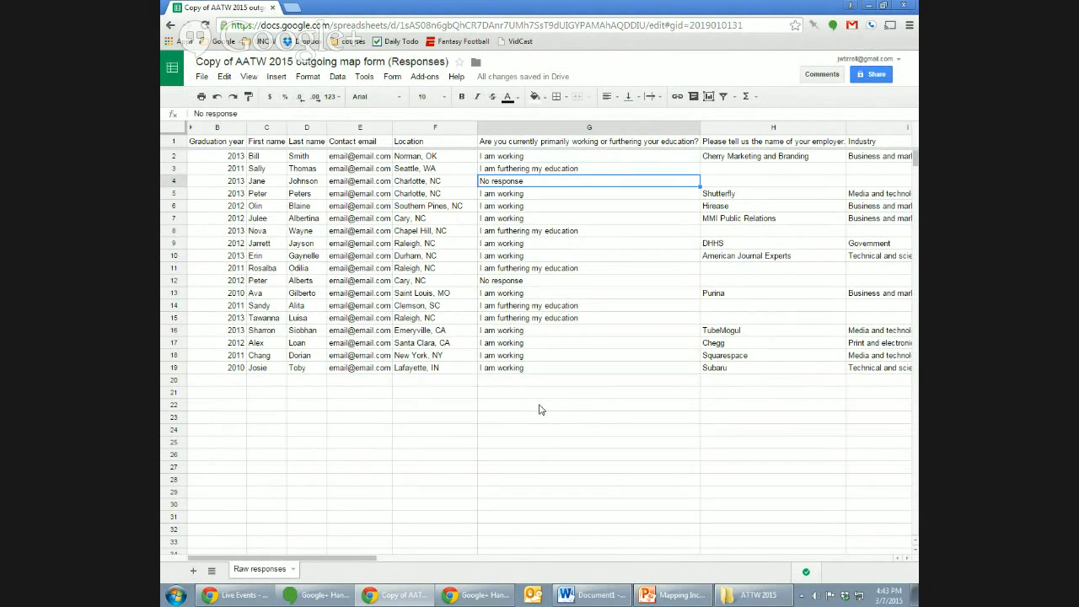
{"action": "key", "text": "Up"}
Step: Examine the employer, industry and salary range columns for the first two responses
{"action": "key", "text": "Right"}
{"action": "key", "text": "Right"}
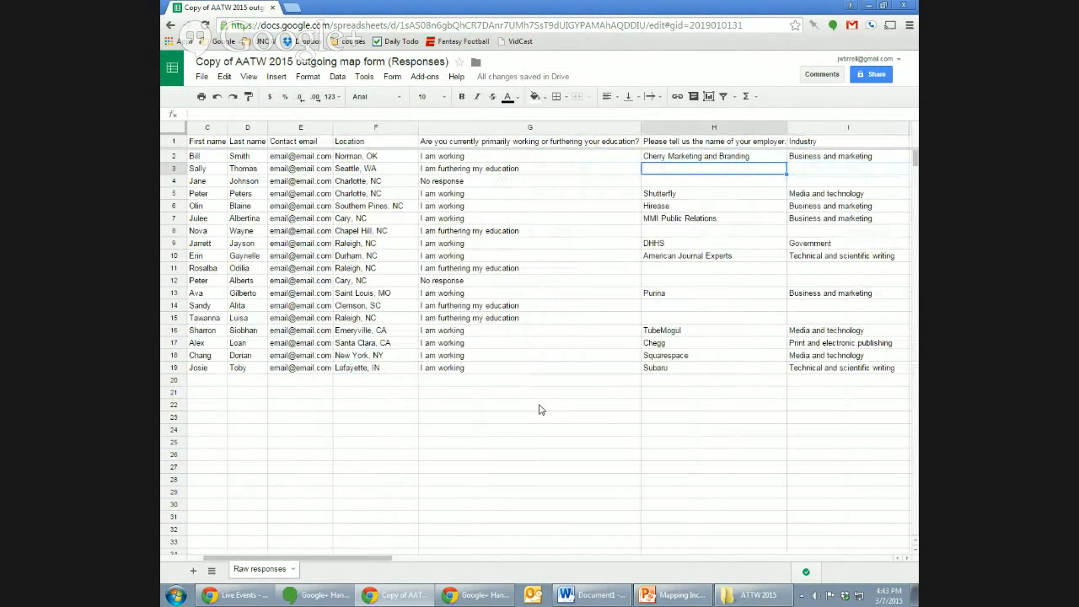
{"action": "key", "text": "Right"}
{"action": "key", "text": "Left"}
{"action": "key", "text": "Left"}
{"action": "key", "text": "Up"}
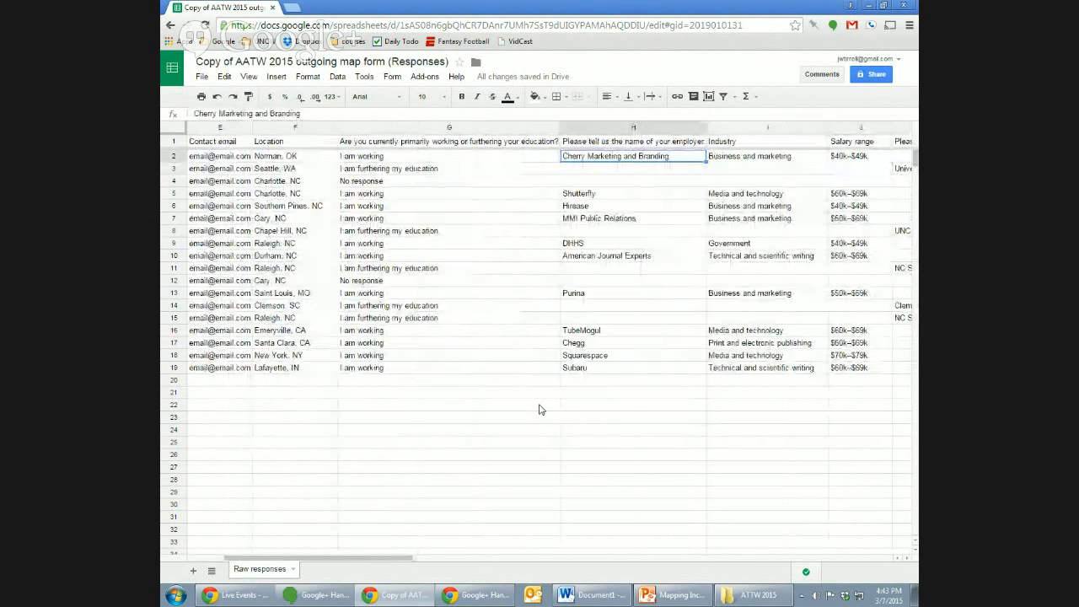
{"action": "key", "text": "Right"}
{"action": "key", "text": "Right"}
{"action": "key", "text": "Left"}
{"action": "key", "text": "Down"}
{"action": "key", "text": "Right"}
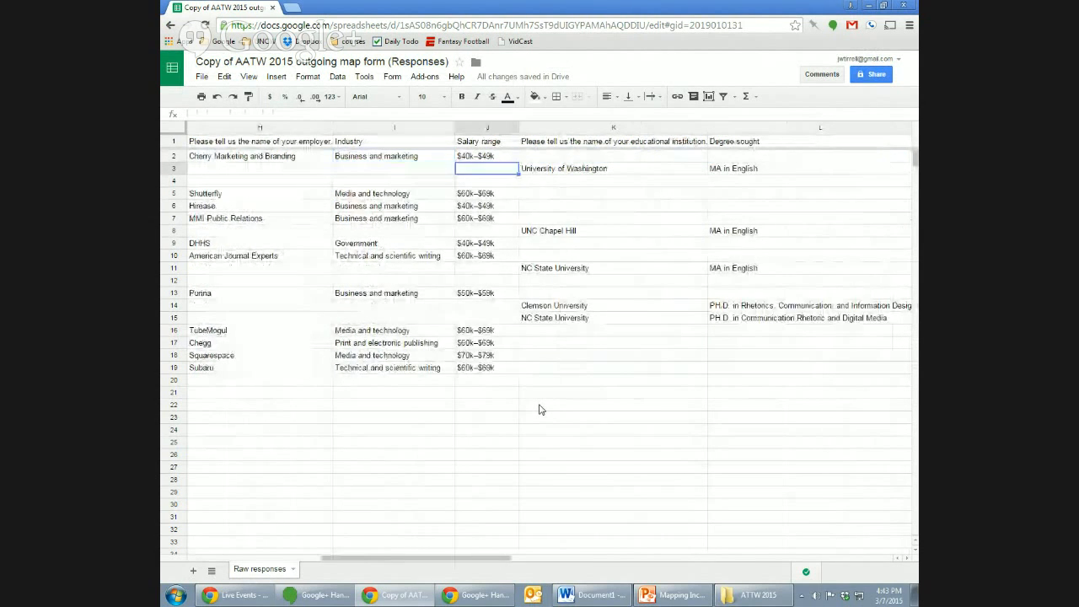
Step: Examine the educational institution and degree sought columns, comparing them with the employment columns in row 3
{"action": "key", "text": "Down"}
{"action": "key", "text": "Down"}
{"action": "key", "text": "Up"}
{"action": "key", "text": "Up"}
{"action": "key", "text": "Left"}
{"action": "key", "text": "Right"}
{"action": "key", "text": "Right"}
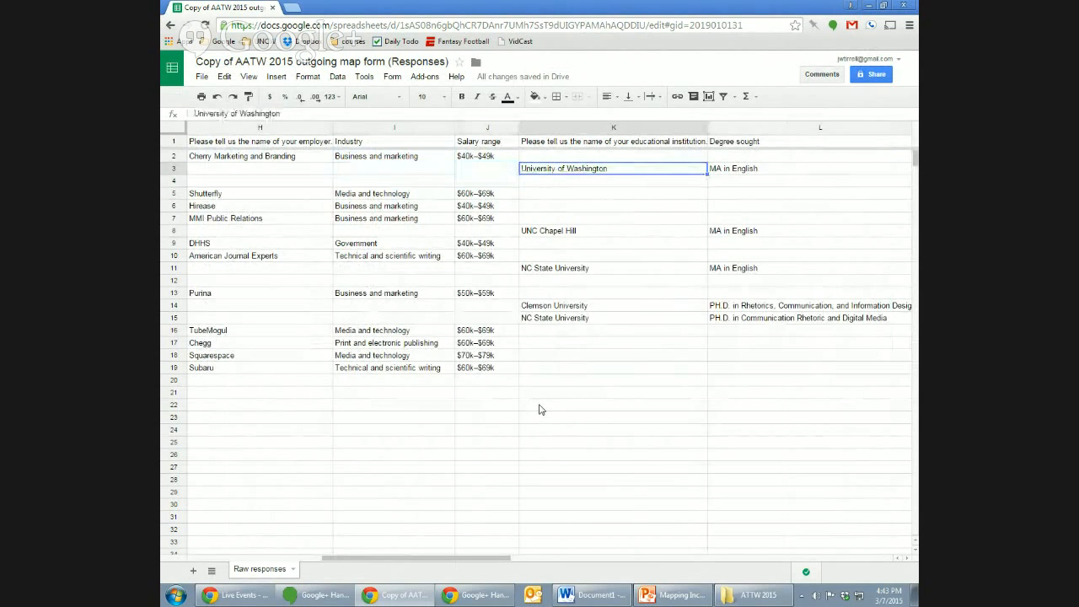
{"action": "key", "text": "Right"}
{"action": "key", "text": "Left"}
{"action": "key", "text": "Left"}
{"action": "key", "text": "Left"}
{"action": "key", "text": "Left"}
{"action": "key", "text": "Left"}
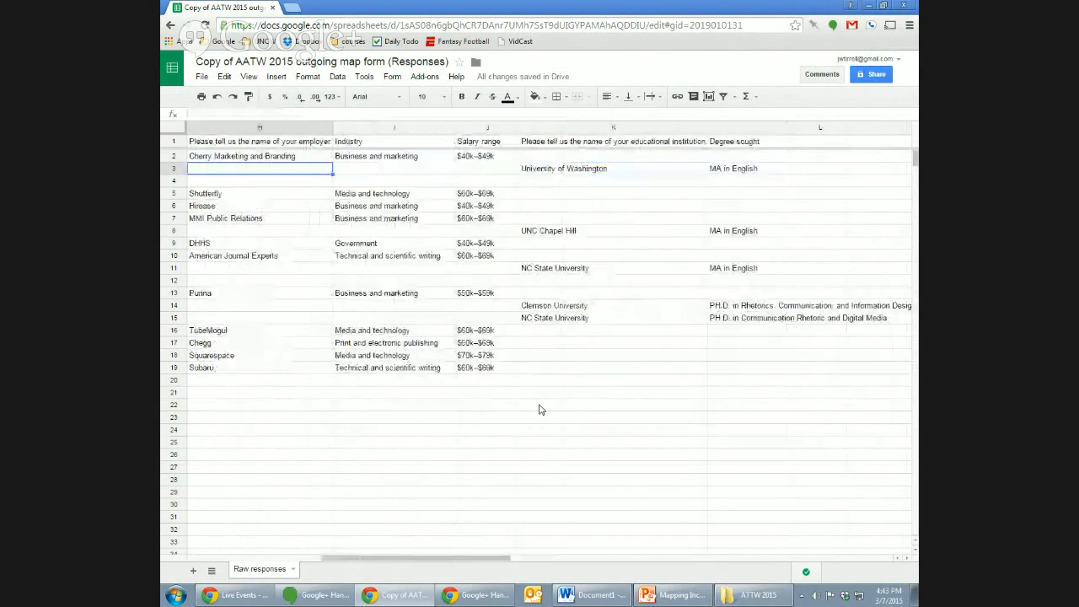
{"action": "key", "text": "Right"}
{"action": "key", "text": "Right"}
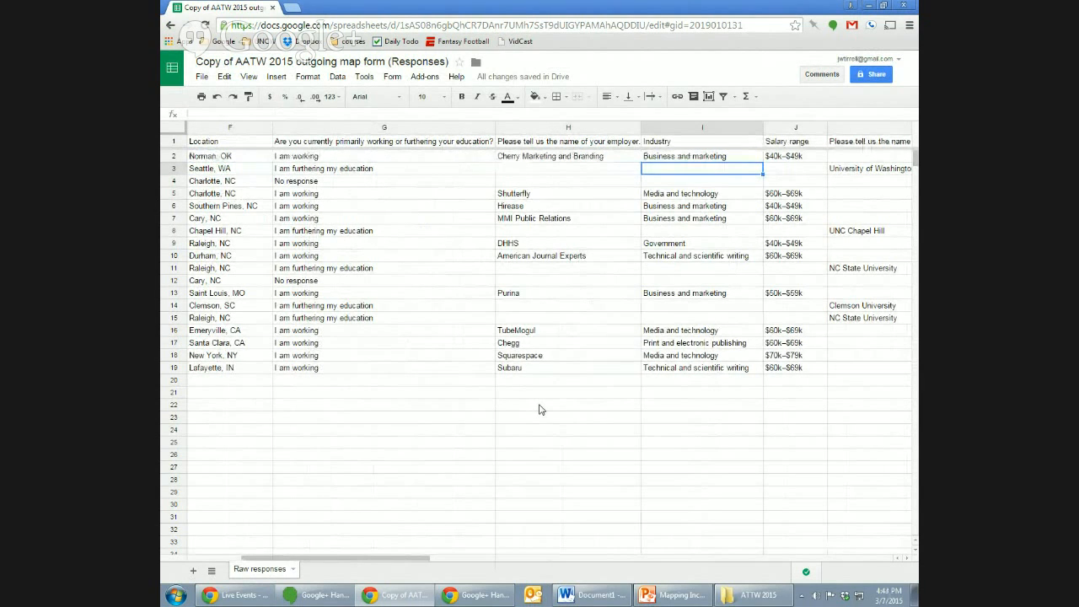
Step: Compare row 3's work-or-education answer with its employer and industry cells
{"action": "key", "text": "Left"}
{"action": "key", "text": "Left"}
{"action": "key", "text": "Left"}
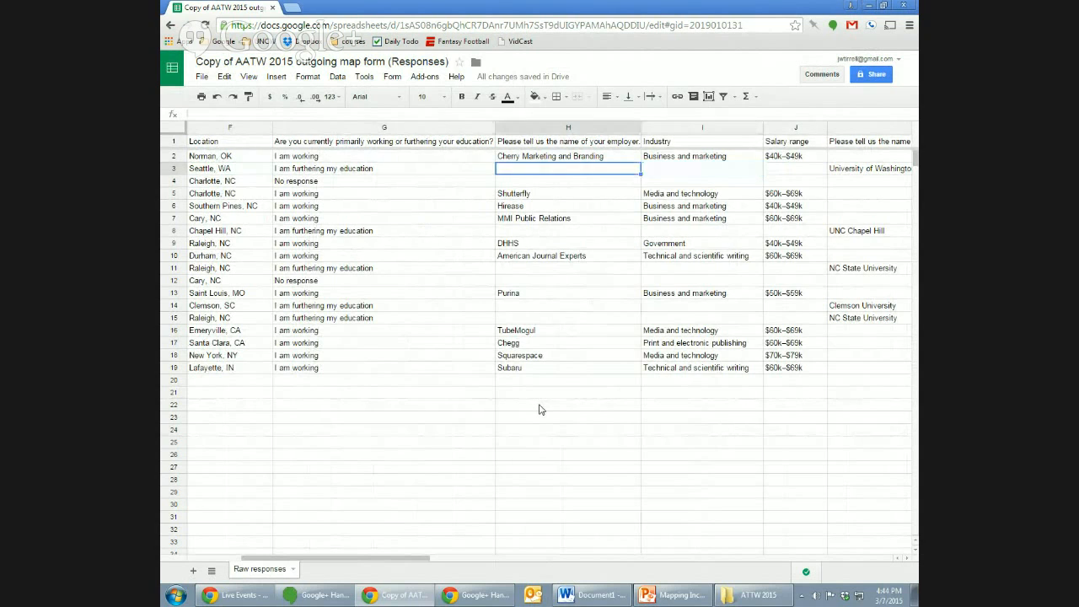
{"action": "key", "text": "Right"}
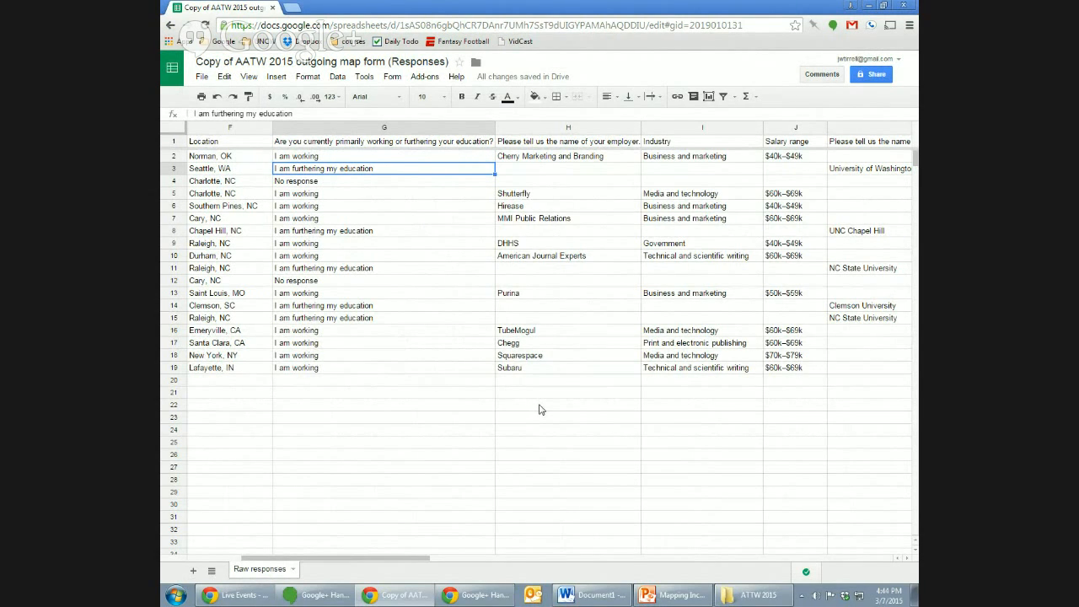
{"action": "key", "text": "Right"}
{"action": "key", "text": "Right"}
{"action": "key", "text": "Right"}
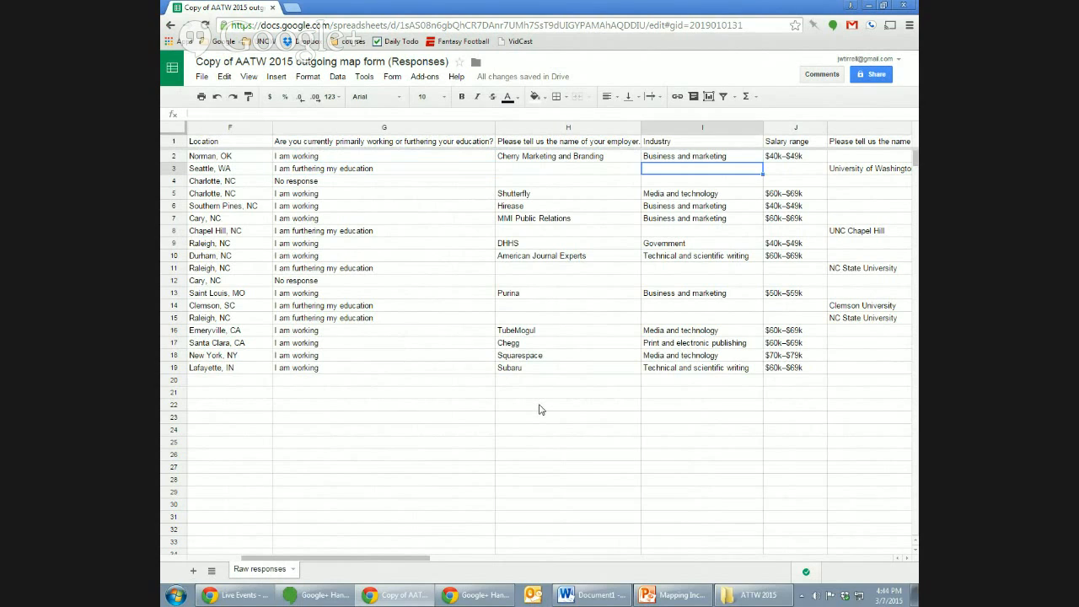
{"action": "key", "text": "Down"}
{"action": "key", "text": "Up"}
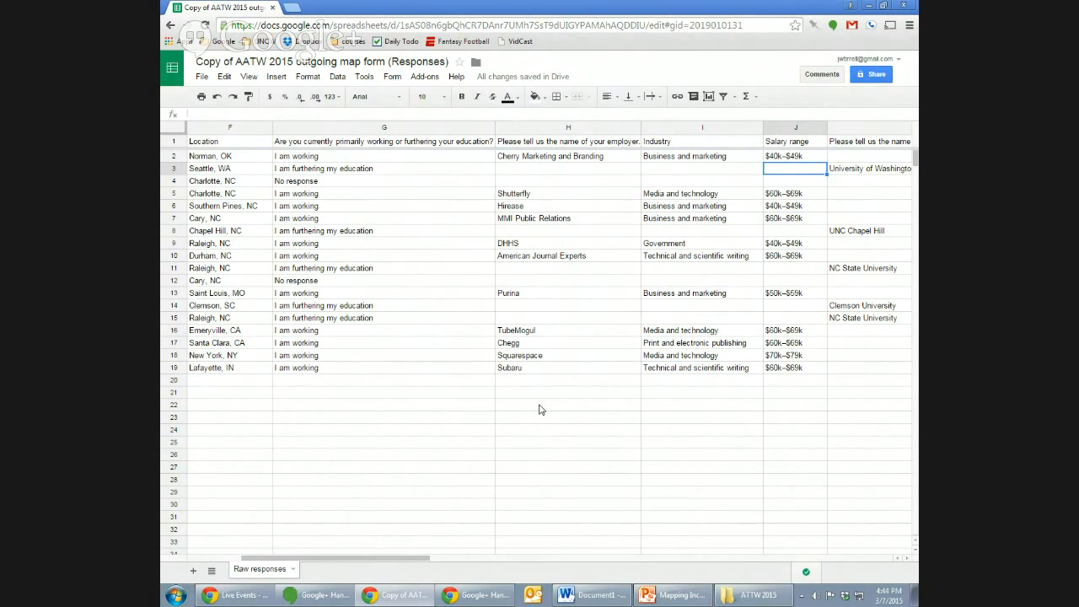
Step: Select the Industry entries in I2:I19 to inspect the answers across all responses
{"action": "key", "text": "Left"}
{"action": "key", "text": "Up"}
{"action": "key", "text": "shift+Down"}
{"action": "key", "text": "shift+Down"}
{"action": "key", "text": "shift+Down"}
{"action": "key", "text": "shift+Down"}
{"action": "key", "text": "shift+Down"}
{"action": "key", "text": "shift+Down"}
{"action": "key", "text": "shift+Down"}
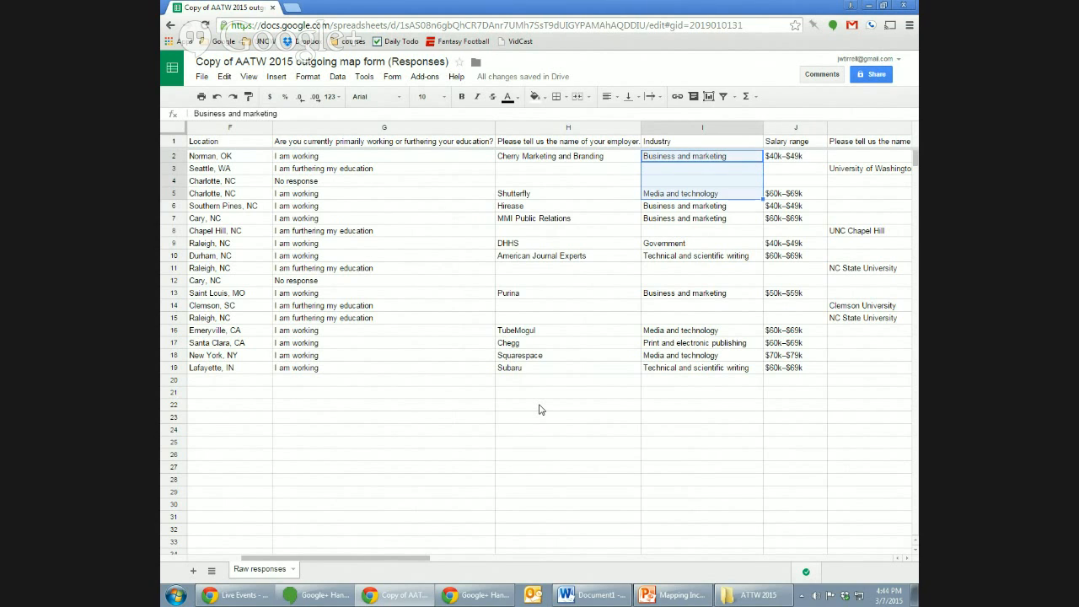
{"action": "key", "text": "shift+Down"}
{"action": "key", "text": "shift+Down"}
{"action": "key", "text": "shift+Down"}
{"action": "key", "text": "shift+Down"}
{"action": "key", "text": "shift+Down"}
{"action": "key", "text": "shift+Down"}
{"action": "key", "text": "shift+Down"}
{"action": "key", "text": "shift+Down"}
{"action": "key", "text": "shift+Down"}
{"action": "key", "text": "shift+Down"}
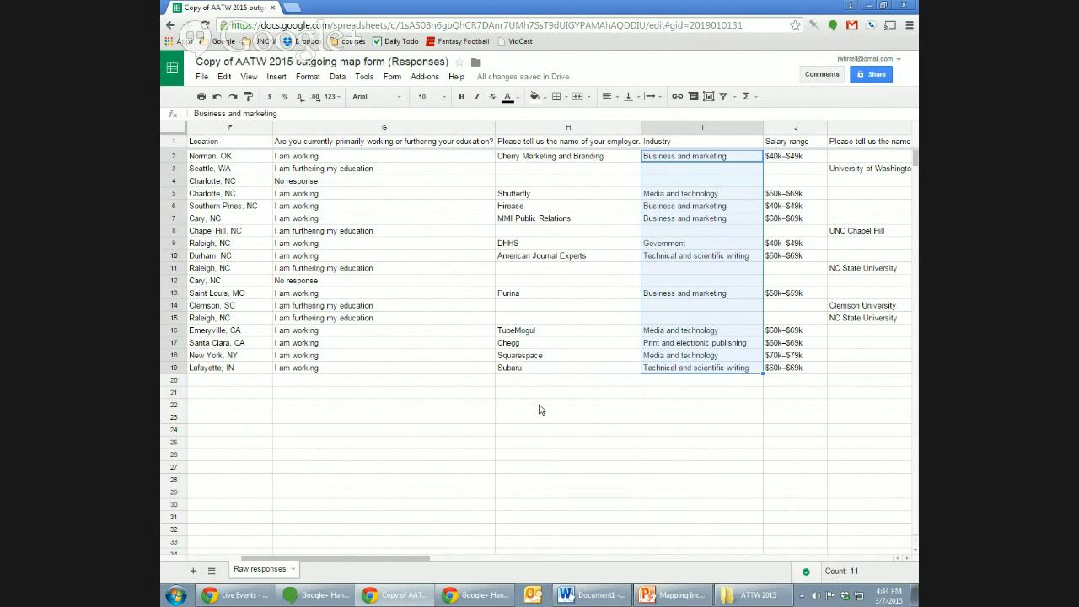
Step: Check the employer and industry cells of rows 3 and 4 against their work-or-education answers
{"action": "key", "text": "Down"}
{"action": "key", "text": "Left"}
{"action": "key", "text": "Left"}
{"action": "key", "text": "Right"}
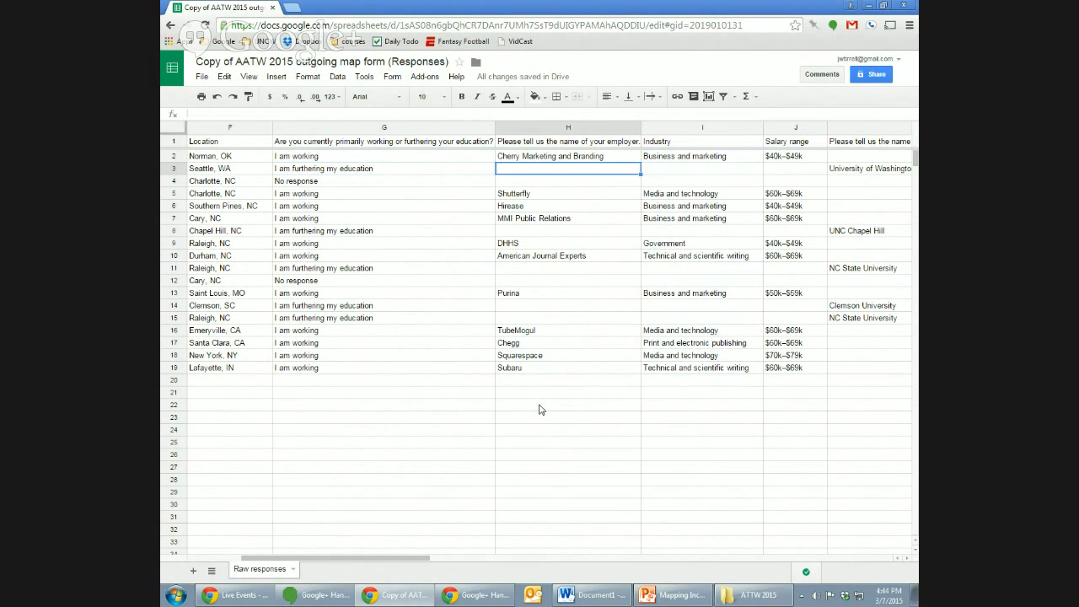
{"action": "key", "text": "Right"}
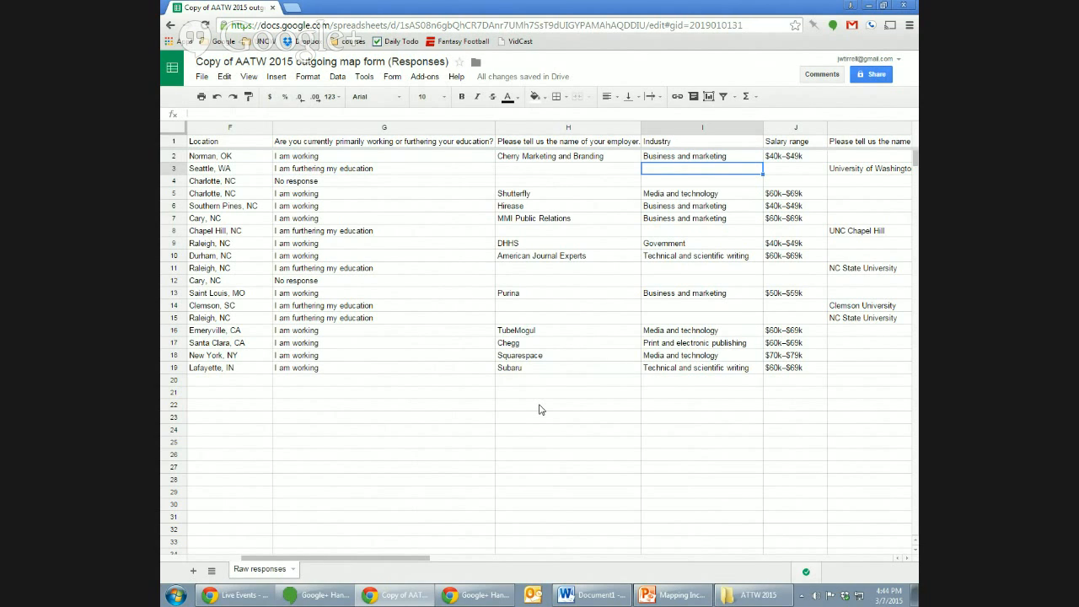
{"action": "key", "text": "Down"}
{"action": "key", "text": "Left"}
{"action": "key", "text": "Left"}
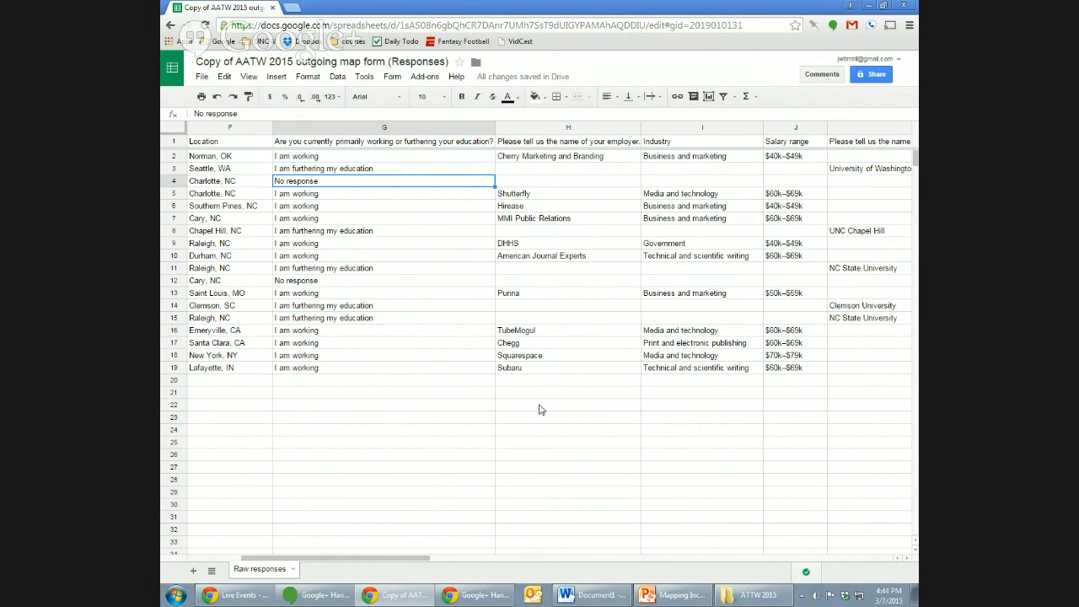
{"action": "key", "text": "Right"}
{"action": "key", "text": "Right"}
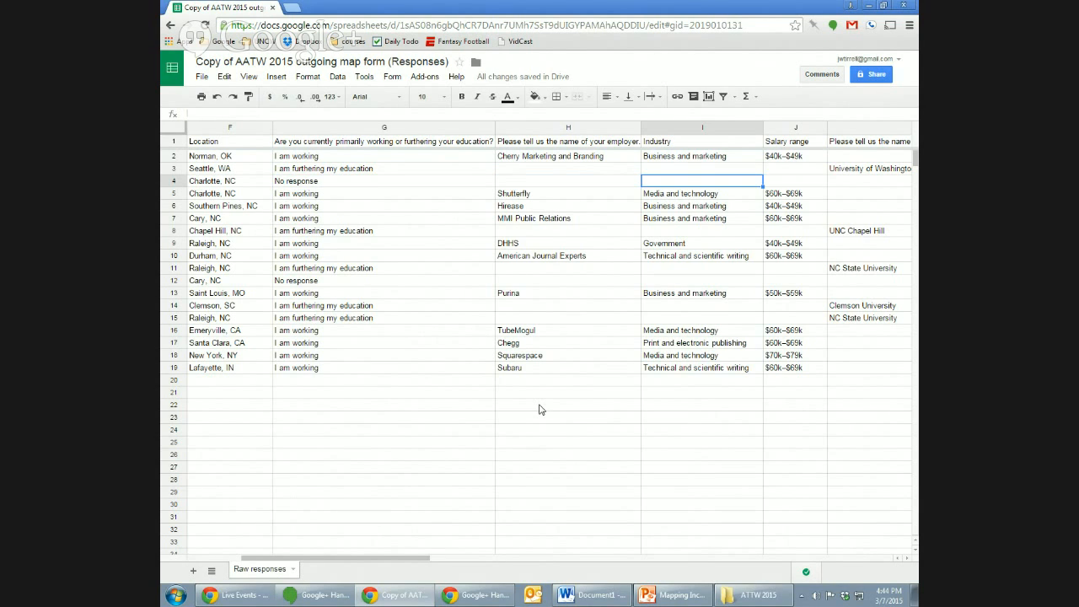
{"action": "key", "text": "Up"}
{"action": "key", "text": "Up"}
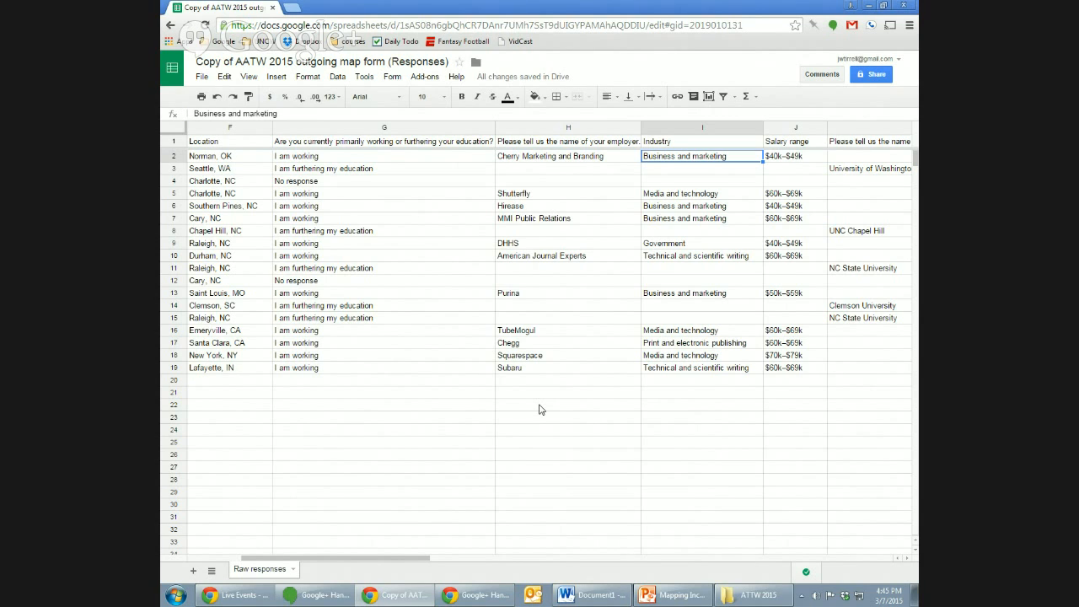
Step: Survey the response columns from graduation year through educational institution below the last record
{"action": "left_click", "coordinate": [570, 396]}
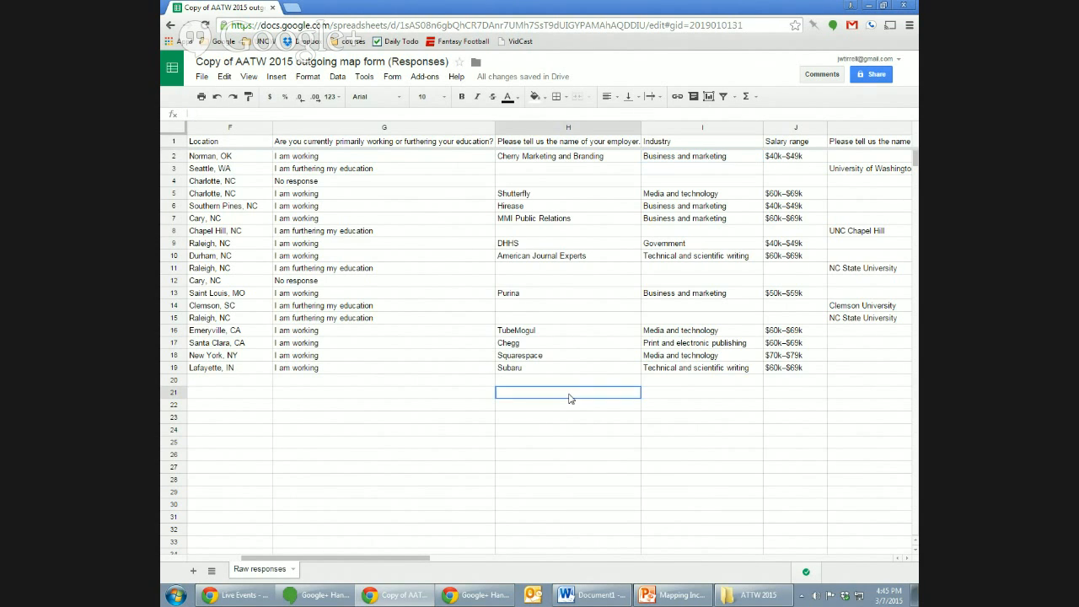
{"action": "key", "text": "Up"}
{"action": "key", "text": "Left"}
{"action": "key", "text": "Left"}
{"action": "key", "text": "Left"}
{"action": "key", "text": "Left"}
{"action": "key", "text": "Left"}
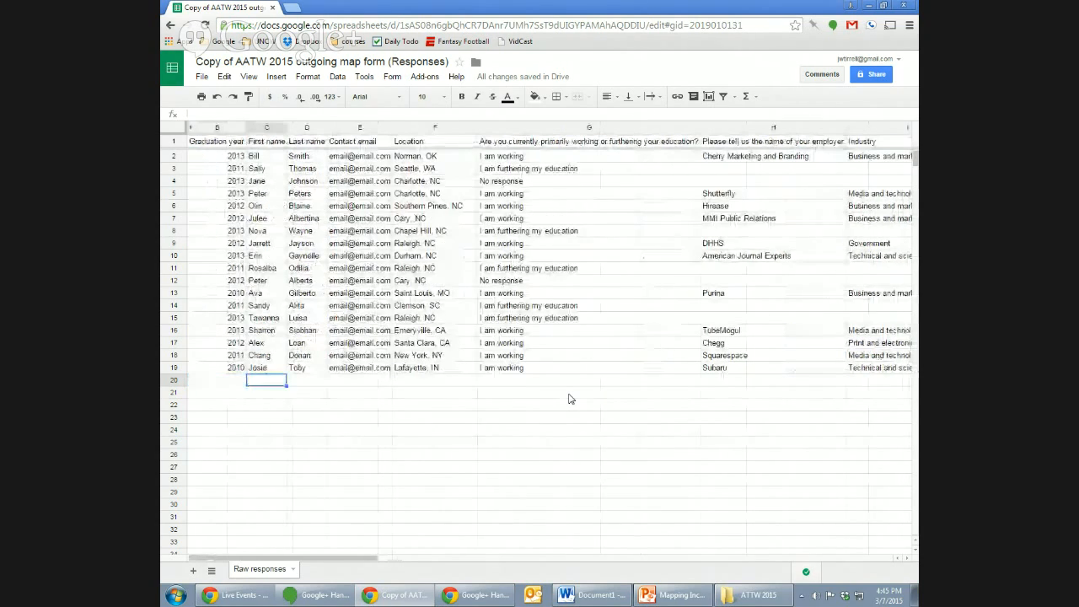
{"action": "key", "text": "Left"}
{"action": "key", "text": "Right"}
{"action": "key", "text": "Right"}
{"action": "key", "text": "Right"}
{"action": "key", "text": "Right"}
{"action": "key", "text": "Right"}
{"action": "key", "text": "Right"}
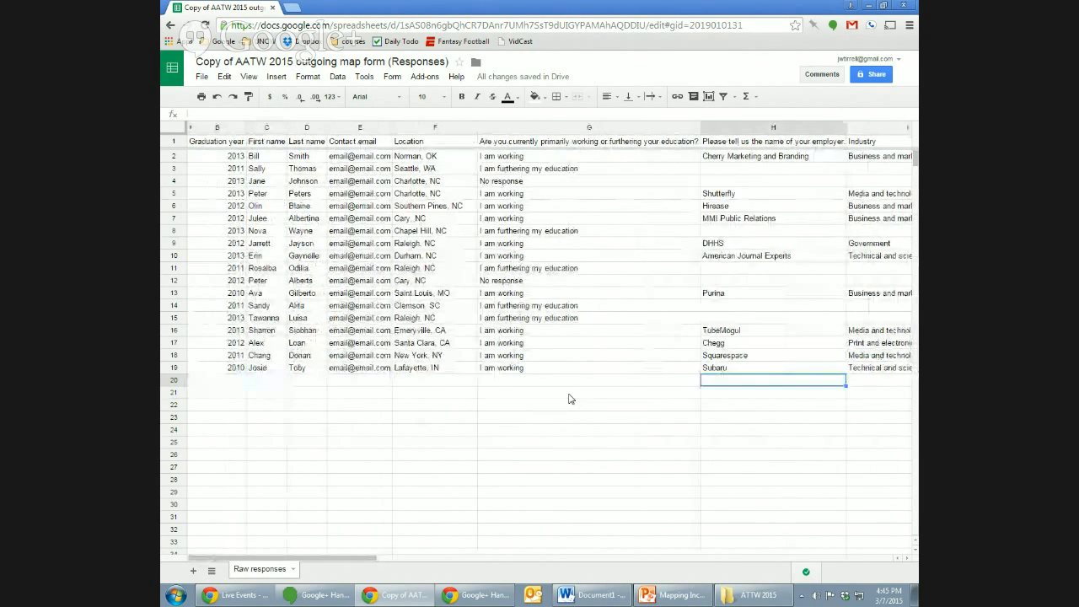
{"action": "key", "text": "Right"}
{"action": "key", "text": "Right"}
{"action": "key", "text": "Right"}
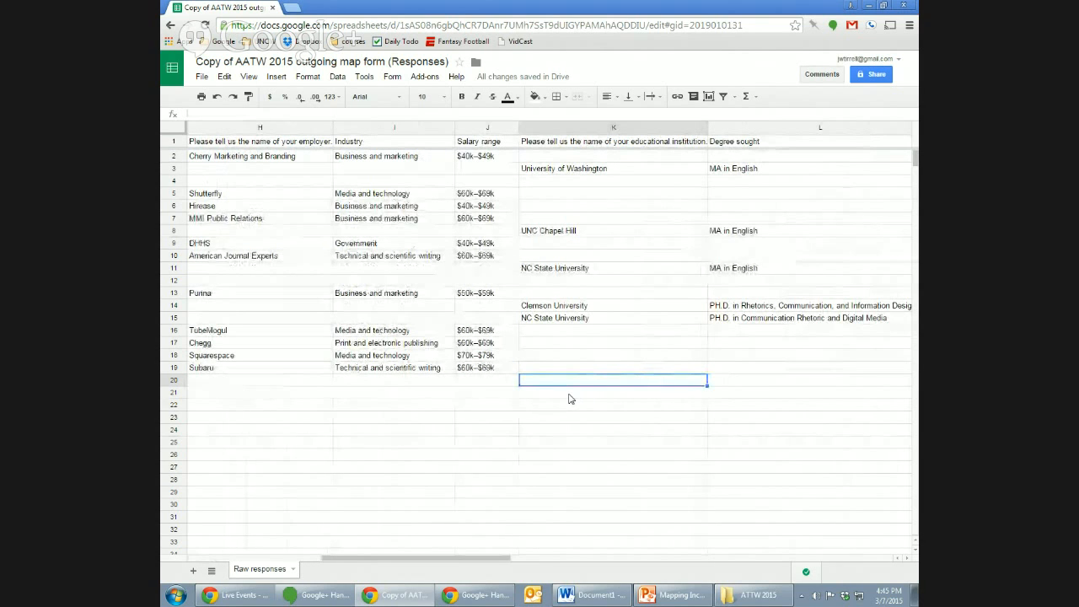
{"action": "key", "text": "Up"}
{"action": "key", "text": "Up"}
{"action": "key", "text": "Up"}
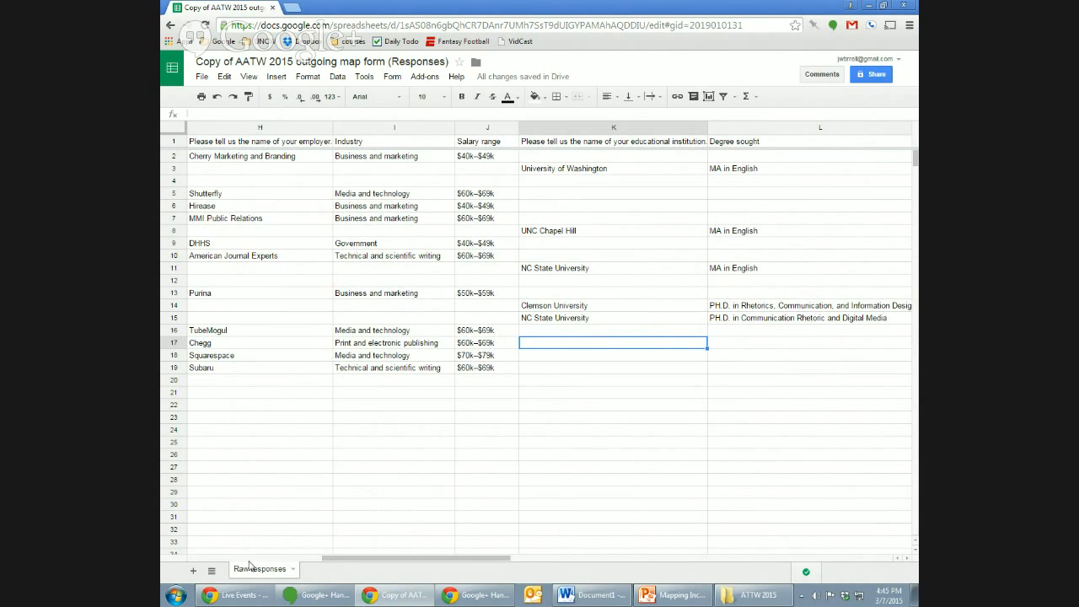
Step: Add a new sheet to the spreadsheet and name it Industry data
{"action": "left_click", "coordinate": [193, 571]}
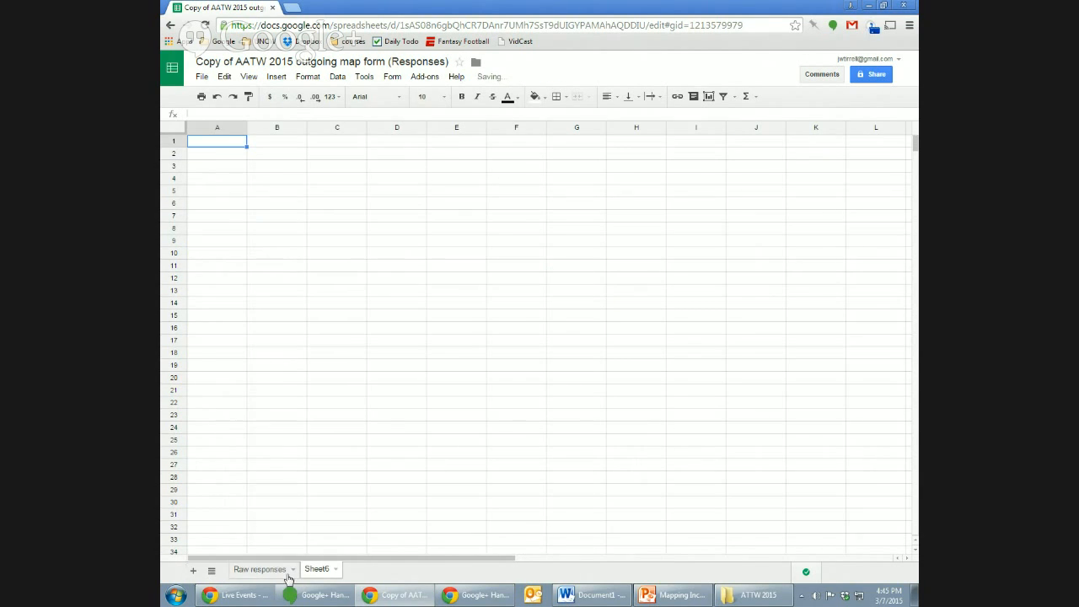
{"action": "left_click", "coordinate": [335, 569]}
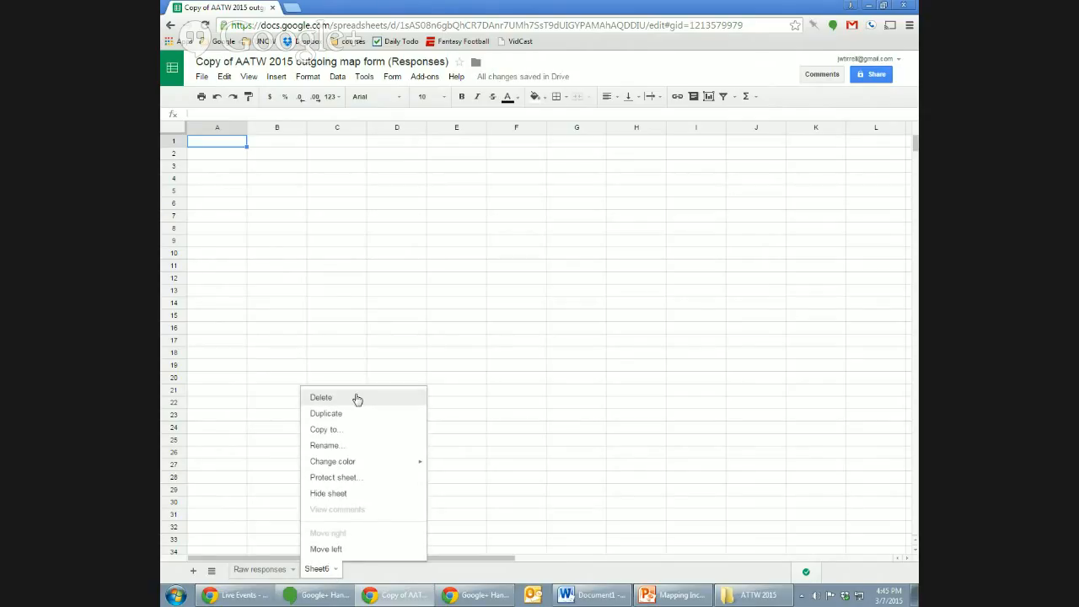
{"action": "left_click", "coordinate": [325, 445]}
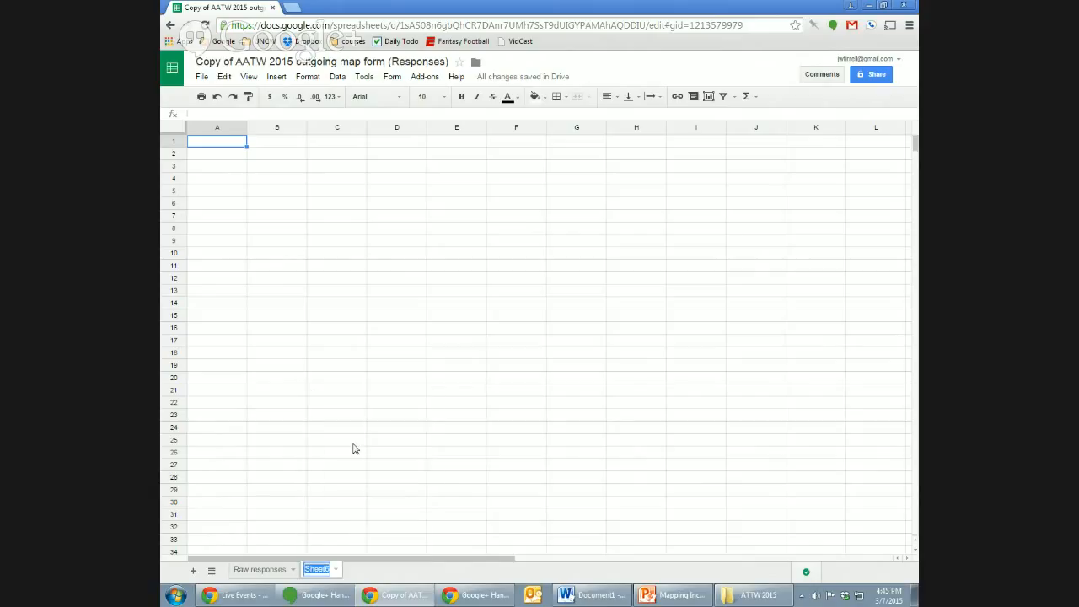
{"action": "type", "text": "Industry data"}
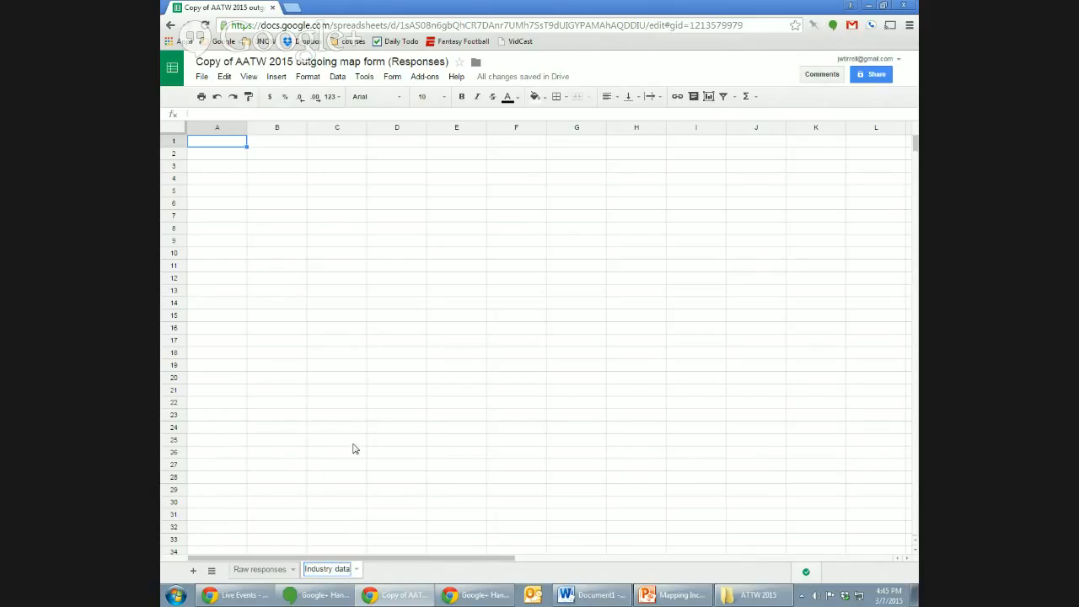
{"action": "key", "text": "Return"}
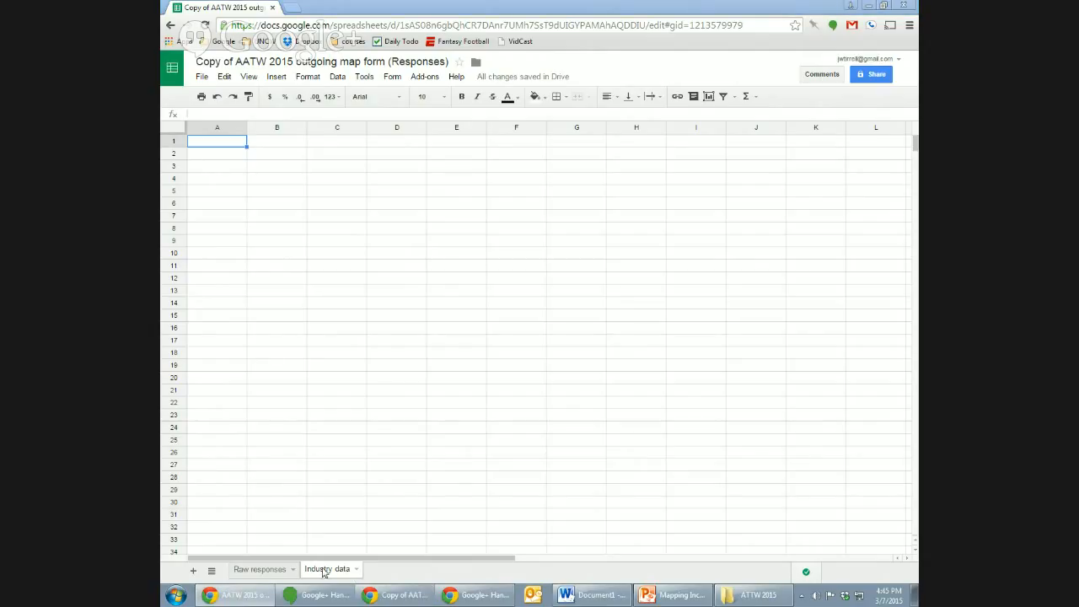
Step: Move the Industry data sheet ahead of Raw responses and switch back to the Raw responses sheet
{"action": "left_click_drag", "start_coordinate": [325, 569], "coordinate": [247, 568]}
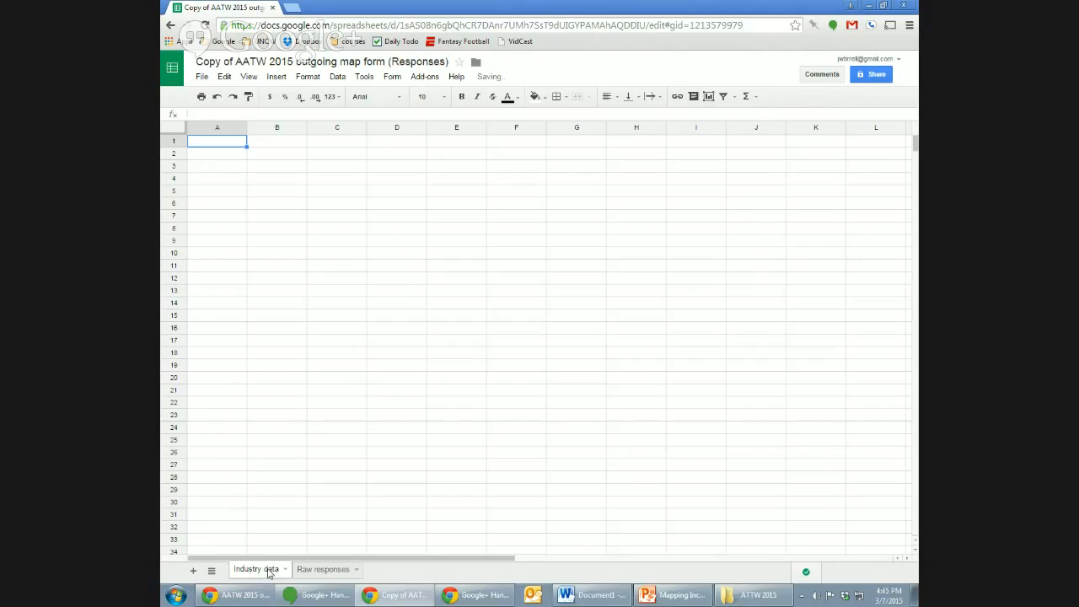
{"action": "left_click", "coordinate": [323, 570]}
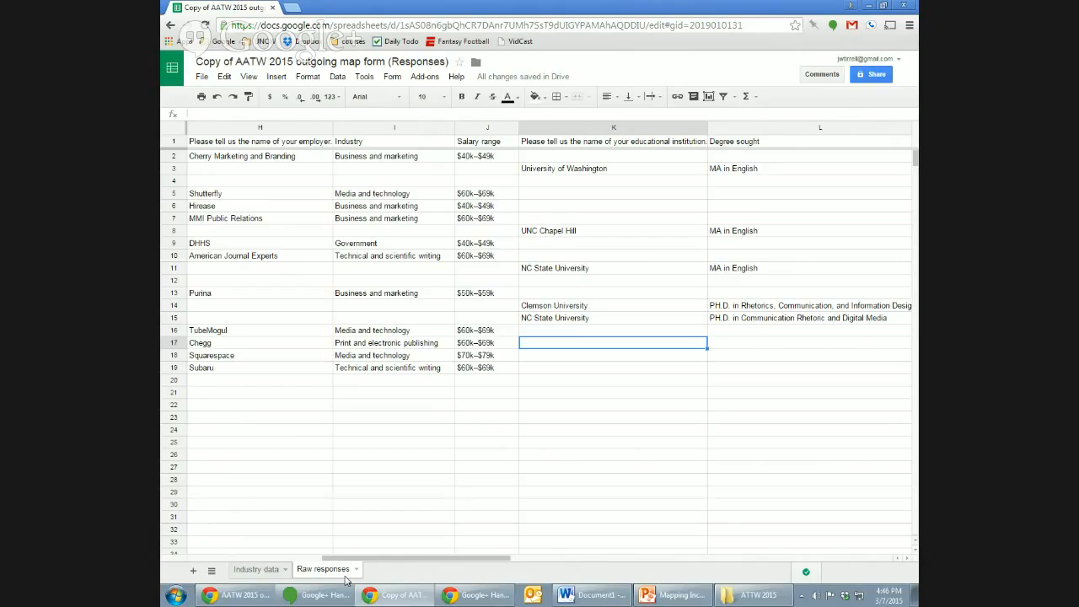
Step: Copy the Industry answers in rows 2 through 19 of the Raw responses sheet, blank cells included
{"action": "left_click", "coordinate": [261, 573]}
{"action": "left_click", "coordinate": [316, 574]}
{"action": "left_click_drag", "start_coordinate": [482, 559], "coordinate": [430, 557]}
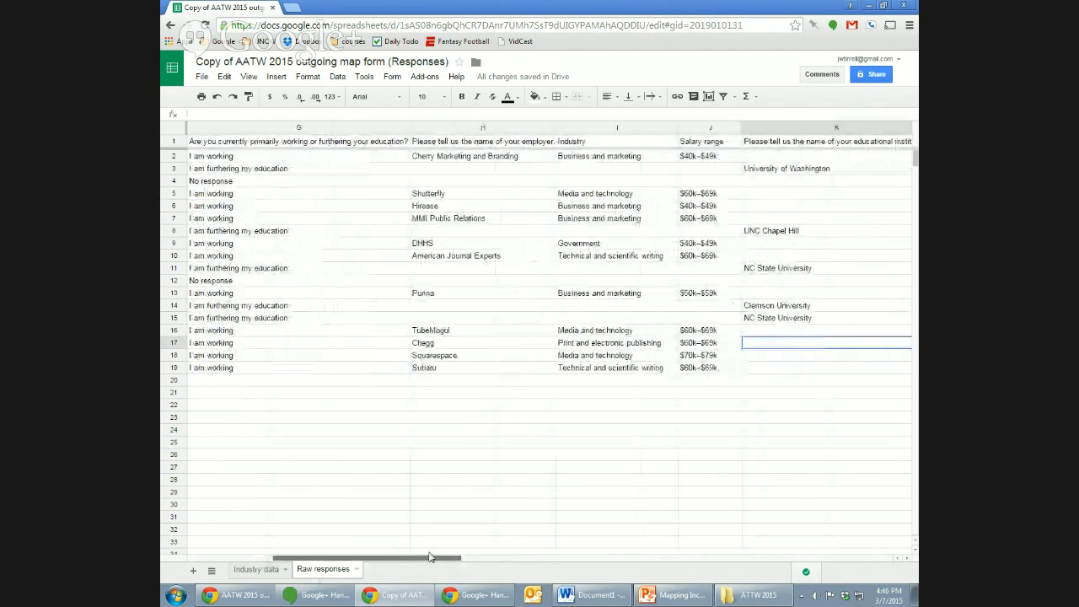
{"action": "left_click", "coordinate": [620, 168]}
{"action": "left_click", "coordinate": [625, 160]}
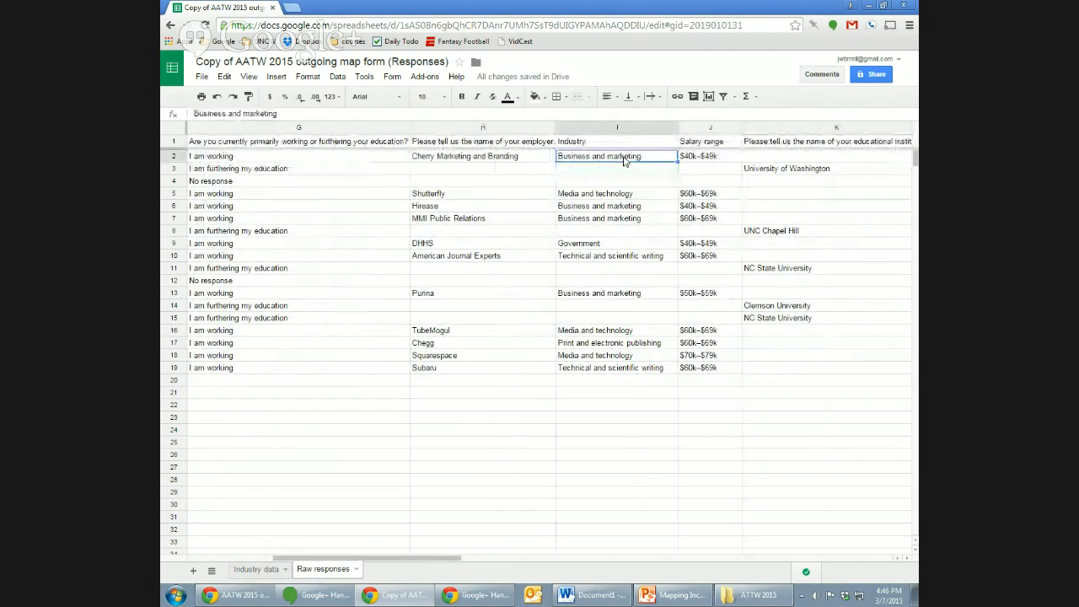
{"action": "key", "text": "shift+Down"}
{"action": "key", "text": "shift+Down"}
{"action": "key", "text": "shift+Down"}
{"action": "key", "text": "shift+Down"}
{"action": "key", "text": "shift+Down"}
{"action": "key", "text": "shift+Down"}
{"action": "key", "text": "shift+Down"}
{"action": "key", "text": "shift+Down"}
{"action": "key", "text": "shift+Down"}
{"action": "key", "text": "shift+Down"}
{"action": "key", "text": "shift+Down"}
{"action": "key", "text": "shift+Down"}
{"action": "key", "text": "shift+Down"}
{"action": "key", "text": "shift+Down"}
{"action": "key", "text": "shift+Down"}
{"action": "key", "text": "shift+Down"}
{"action": "key", "text": "shift+Down"}
{"action": "key", "text": "ctrl+c"}
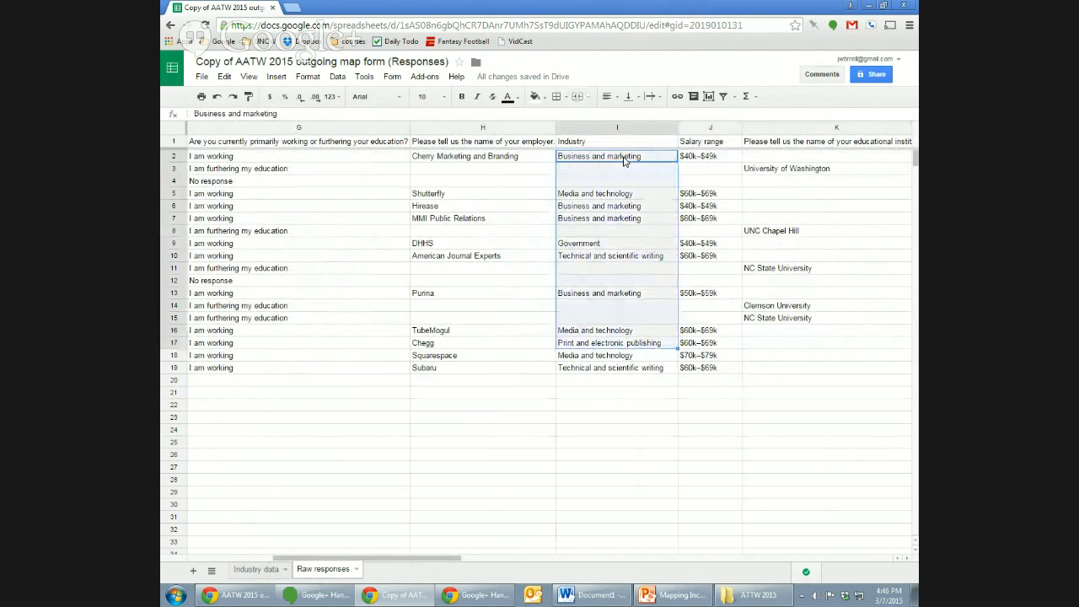
Step: Paste the copied answers into column A of the Industry data sheet and widen the column to fit the text
{"action": "left_click", "coordinate": [257, 569]}
{"action": "key", "text": "ctrl+v"}
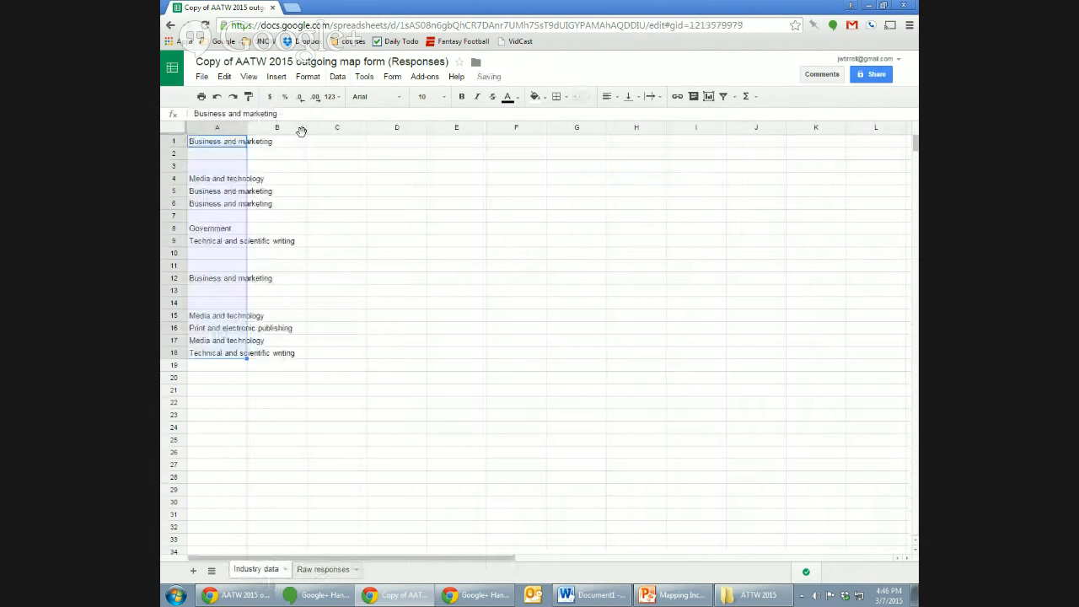
{"action": "left_click_drag", "start_coordinate": [248, 130], "coordinate": [311, 129]}
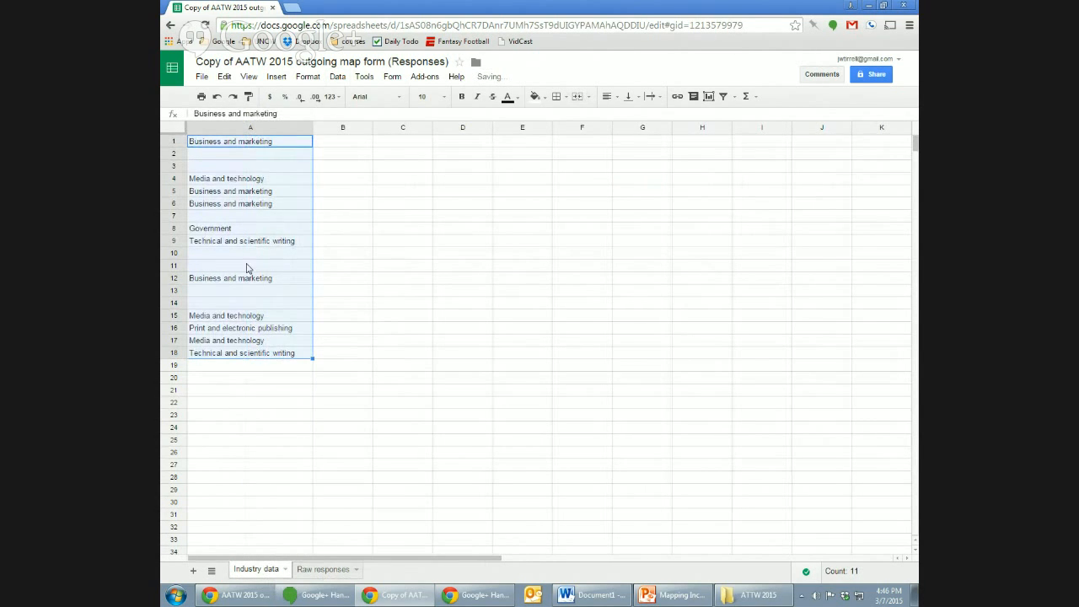
Step: Compare the pasted list with the source Industry column in Raw responses and return to Industry data
{"action": "left_click", "coordinate": [246, 166]}
{"action": "left_click", "coordinate": [244, 177]}
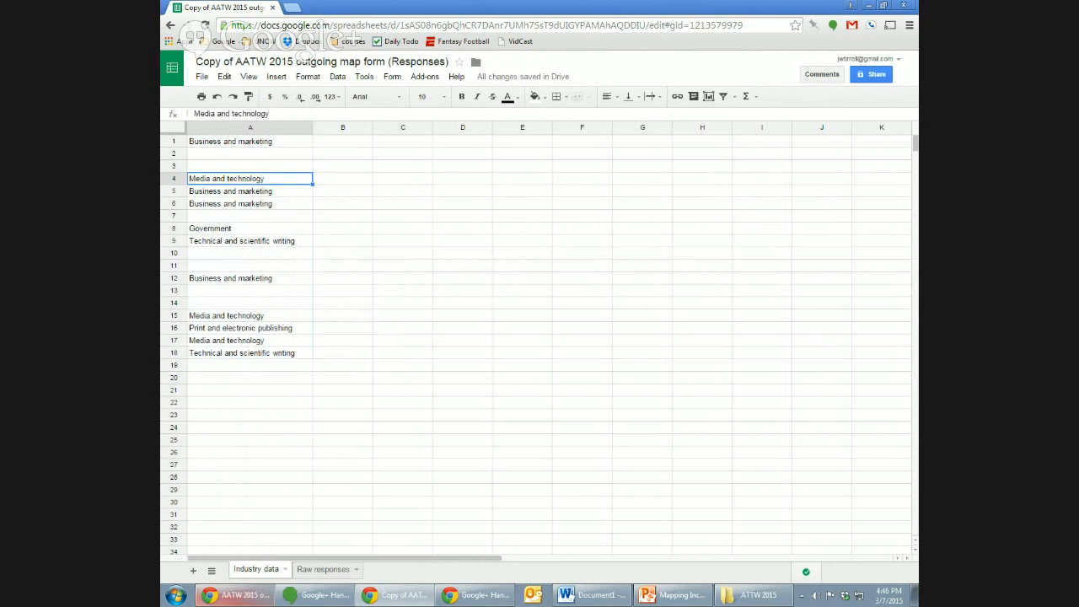
{"action": "left_click", "coordinate": [313, 570]}
{"action": "left_click", "coordinate": [528, 382]}
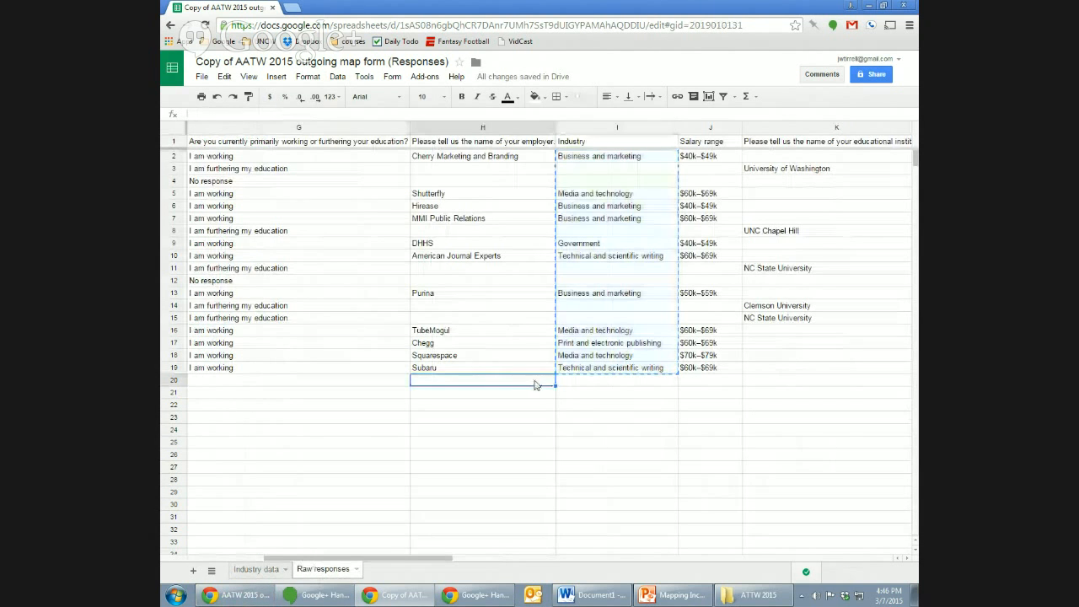
{"action": "left_click", "coordinate": [263, 570]}
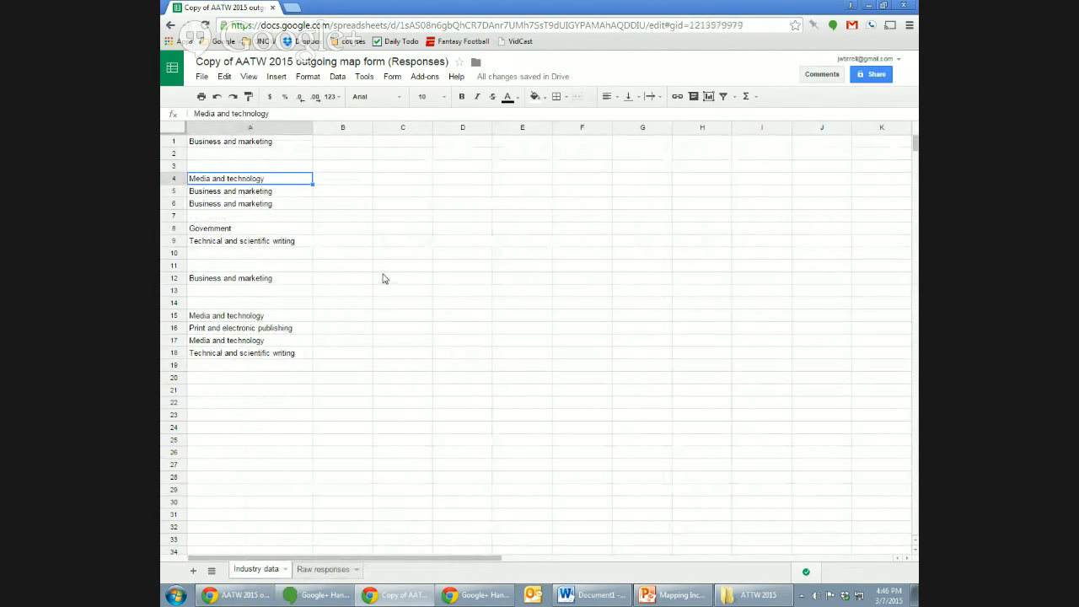
Step: Insert a row above the first row and enter the headers Industry in A1 and Count in B1
{"action": "left_click", "coordinate": [178, 140]}
{"action": "right_click", "coordinate": [178, 139]}
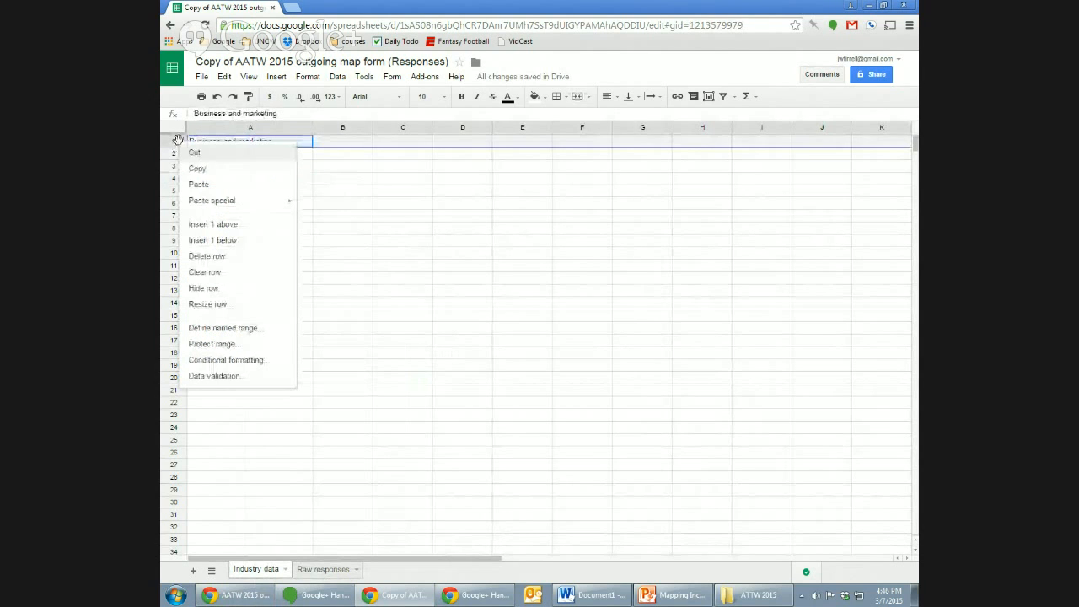
{"action": "left_click", "coordinate": [235, 224]}
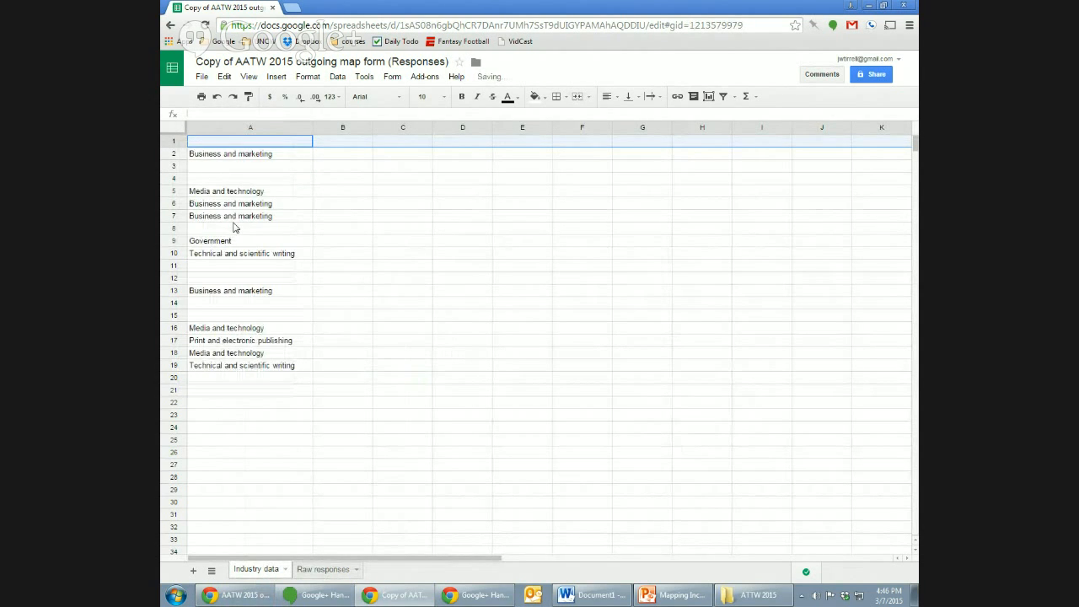
{"action": "type", "text": "I"}
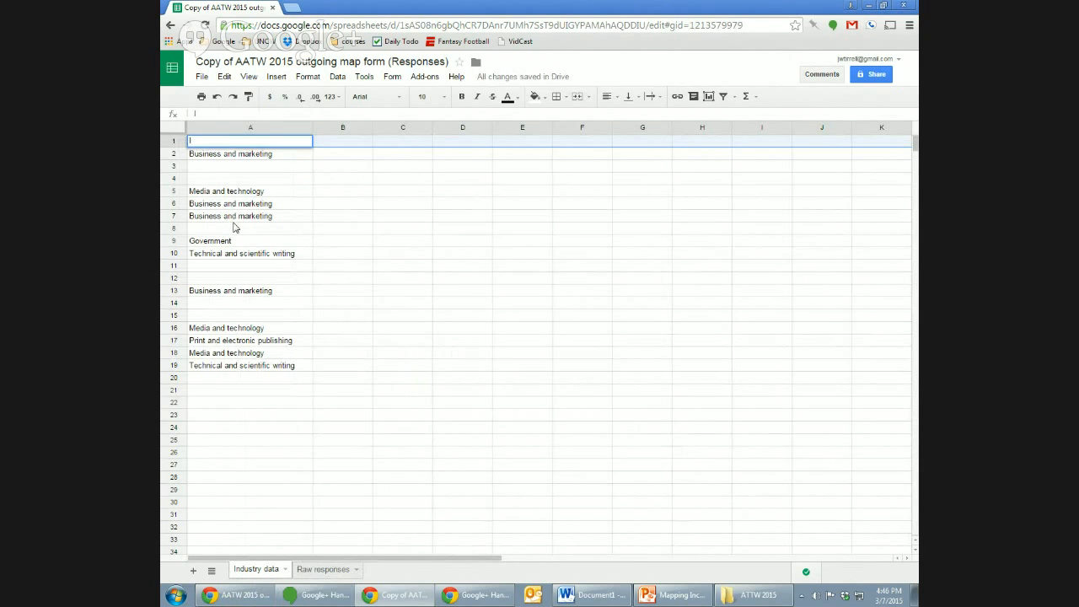
{"action": "type", "text": "ndustry"}
{"action": "key", "text": "Tab"}
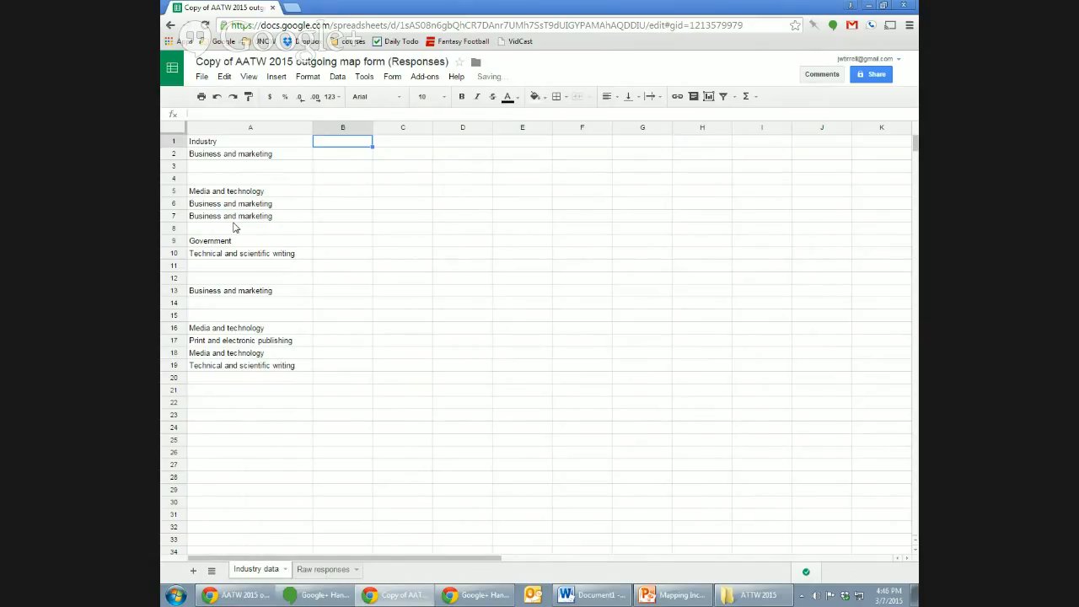
{"action": "type", "text": "Count"}
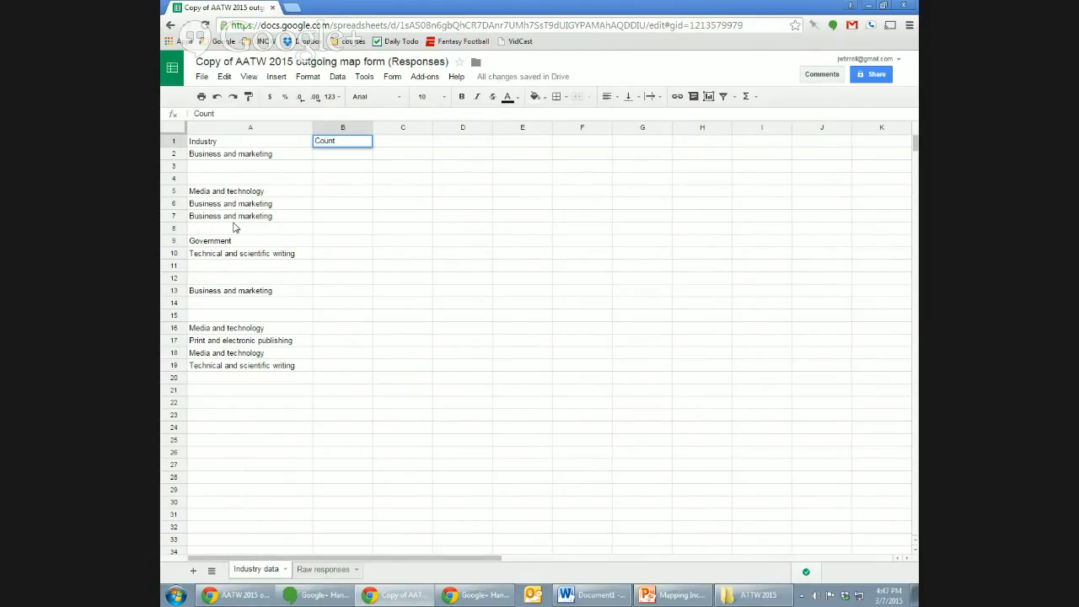
{"action": "key", "text": "Return"}
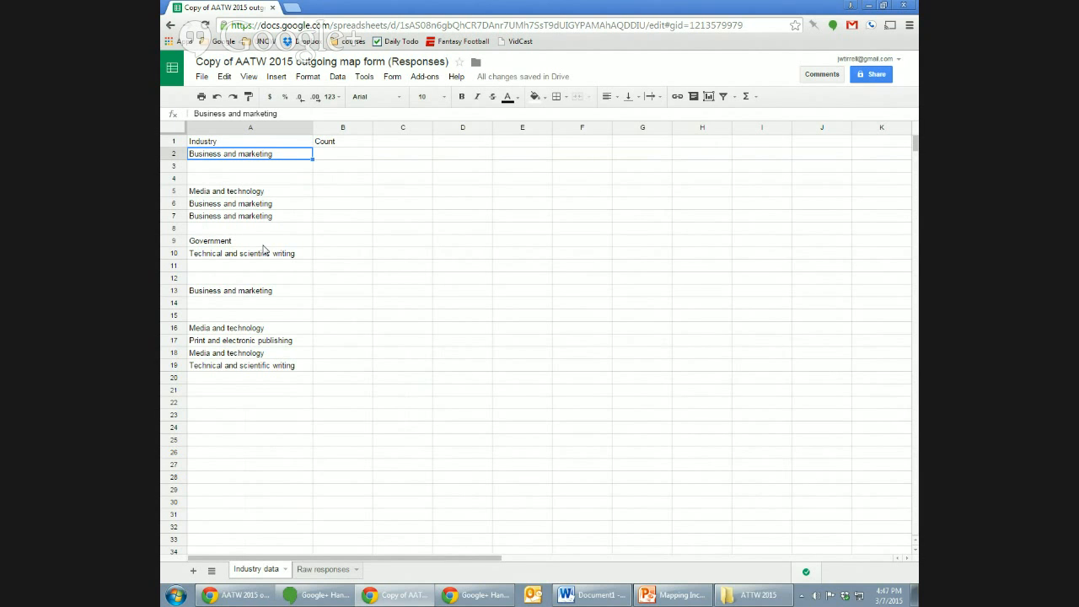
Step: Freeze the header row of the Industry data sheet
{"action": "left_click", "coordinate": [251, 78]}
{"action": "mouse_move", "coordinate": [262, 103]}
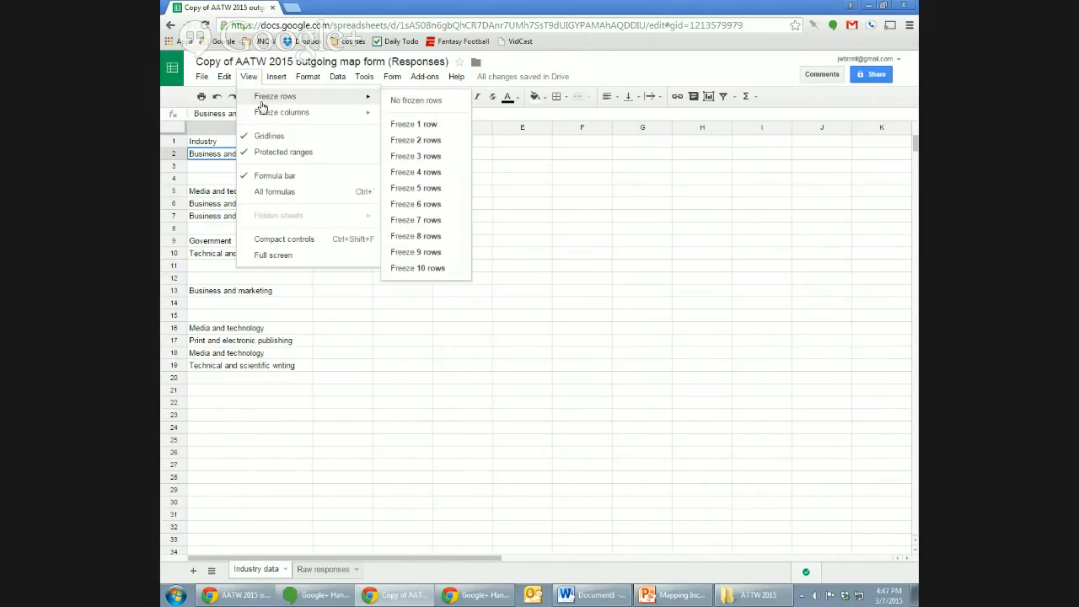
{"action": "left_click", "coordinate": [442, 125]}
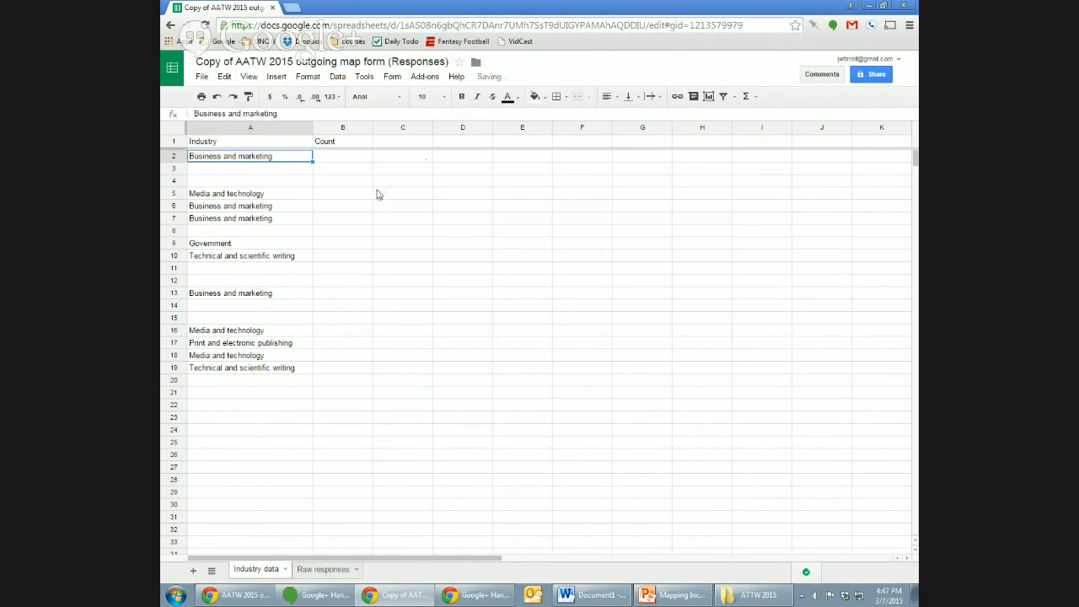
{"action": "left_click", "coordinate": [376, 193]}
{"action": "mouse_move", "coordinate": [915, 160]}
{"action": "left_mouse_down"}
{"action": "mouse_move", "coordinate": [915, 173]}
{"action": "mouse_move", "coordinate": [905, 151]}
{"action": "left_mouse_up"}
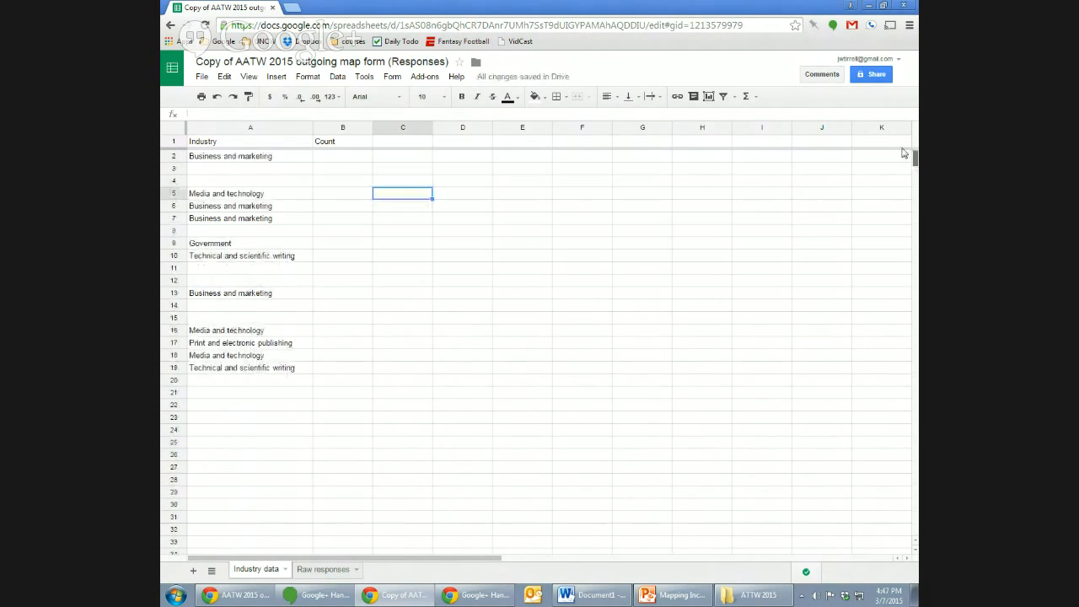
Step: Examine the entries and blank cells in rows 2 through 5 of the Industry column
{"action": "left_click", "coordinate": [286, 193]}
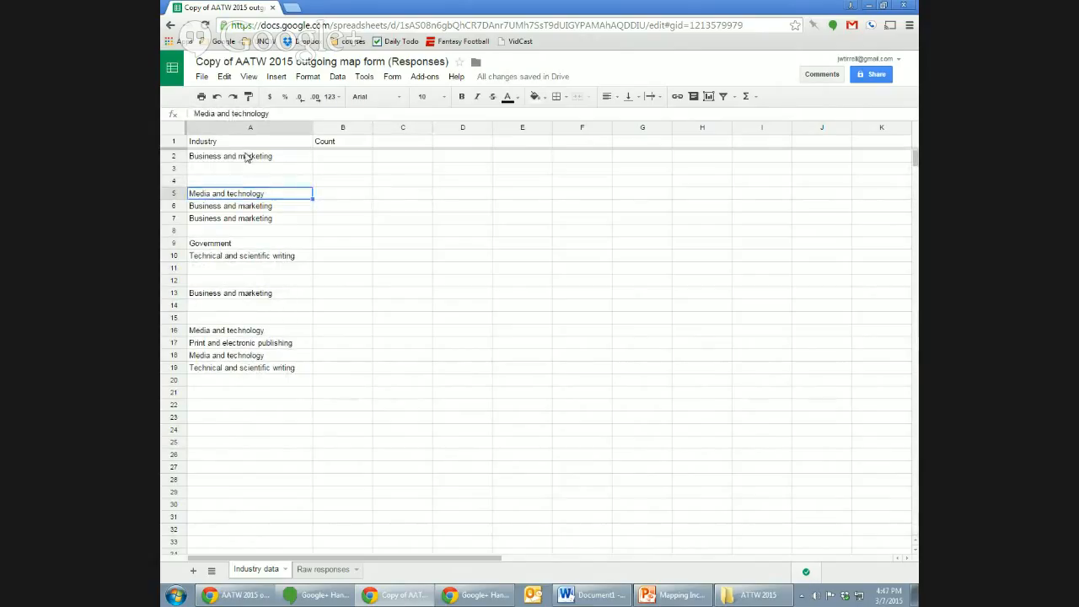
{"action": "left_click", "coordinate": [255, 156]}
{"action": "left_click", "coordinate": [263, 181]}
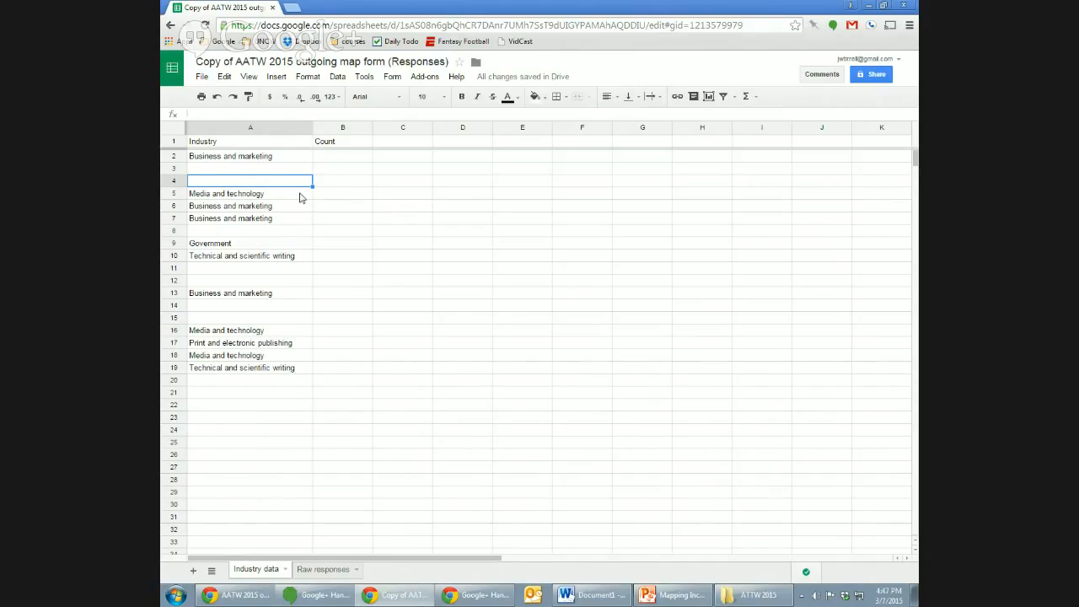
{"action": "key", "text": "Up"}
{"action": "key", "text": "Up"}
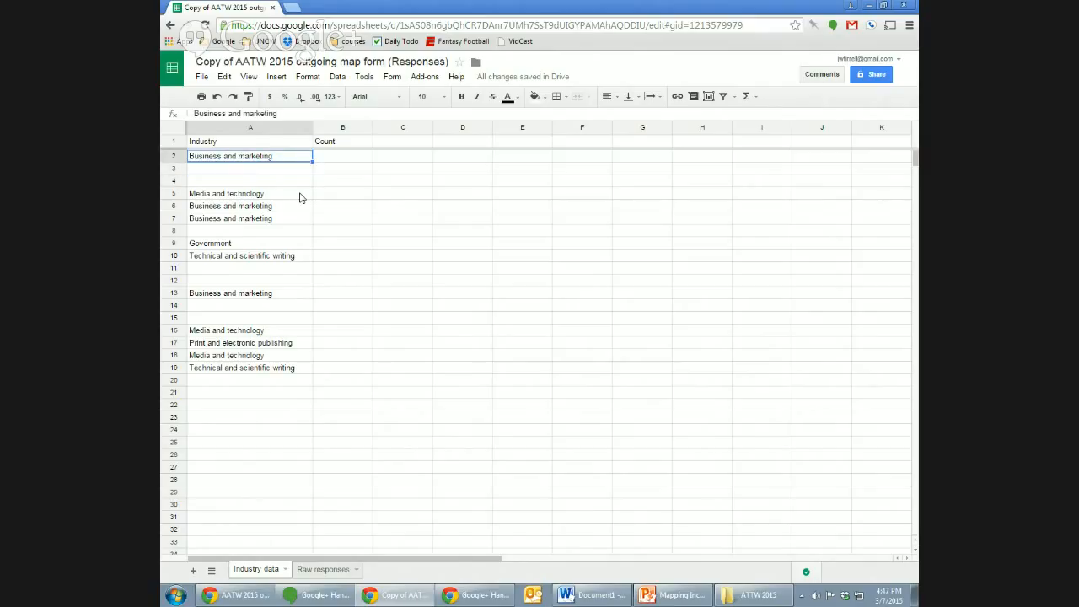
{"action": "key", "text": "shift+Down"}
{"action": "key", "text": "shift+Down"}
{"action": "key", "text": "shift+Down"}
{"action": "left_click", "coordinate": [317, 214]}
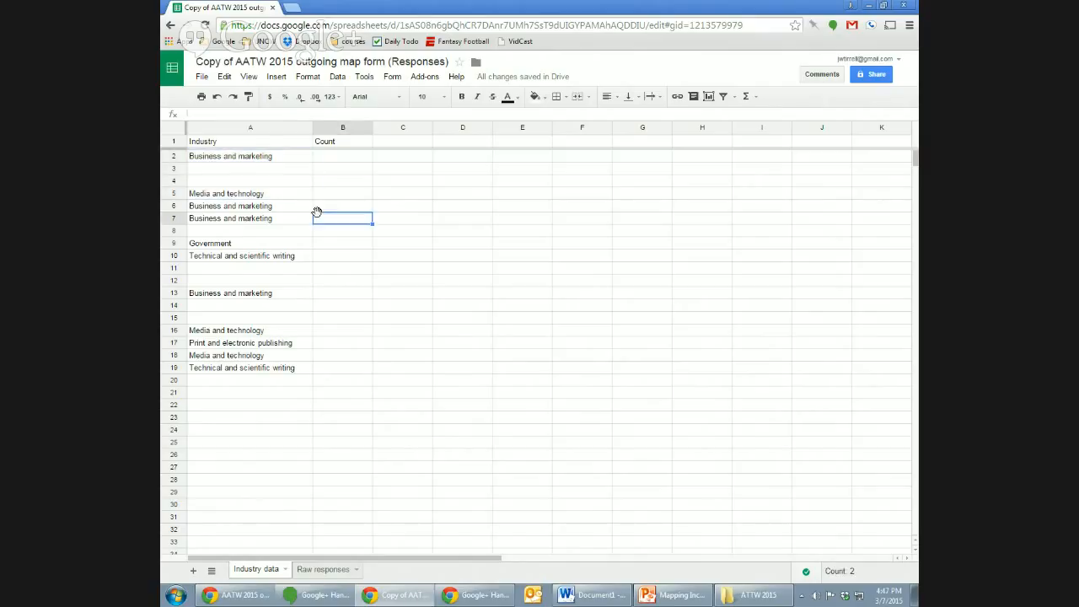
{"action": "left_click", "coordinate": [284, 157]}
{"action": "left_click", "coordinate": [286, 171]}
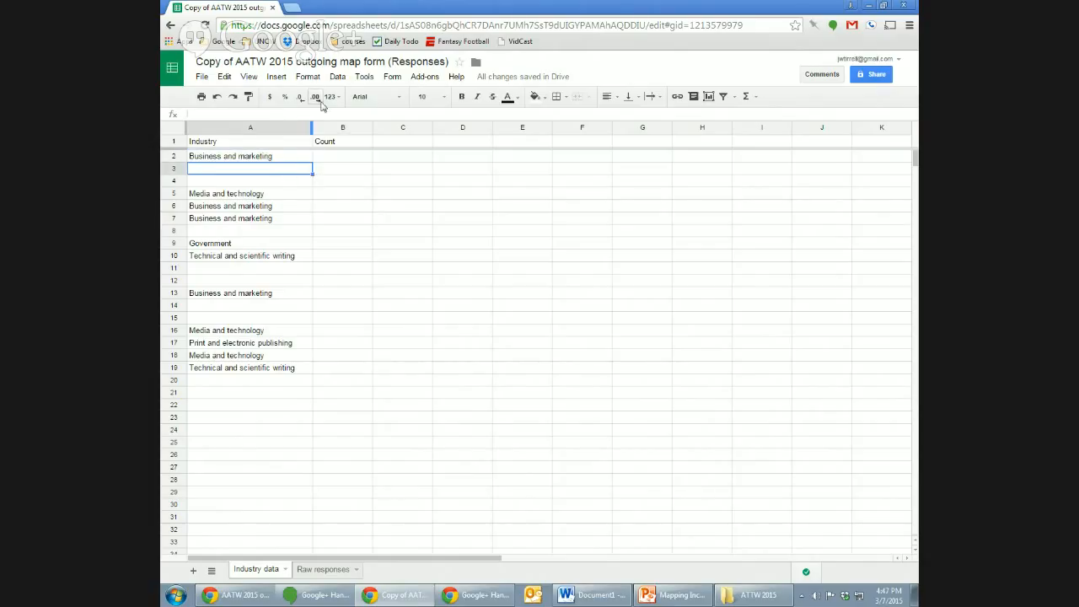
{"action": "left_click", "coordinate": [337, 76]}
{"action": "mouse_move", "coordinate": [363, 77]}
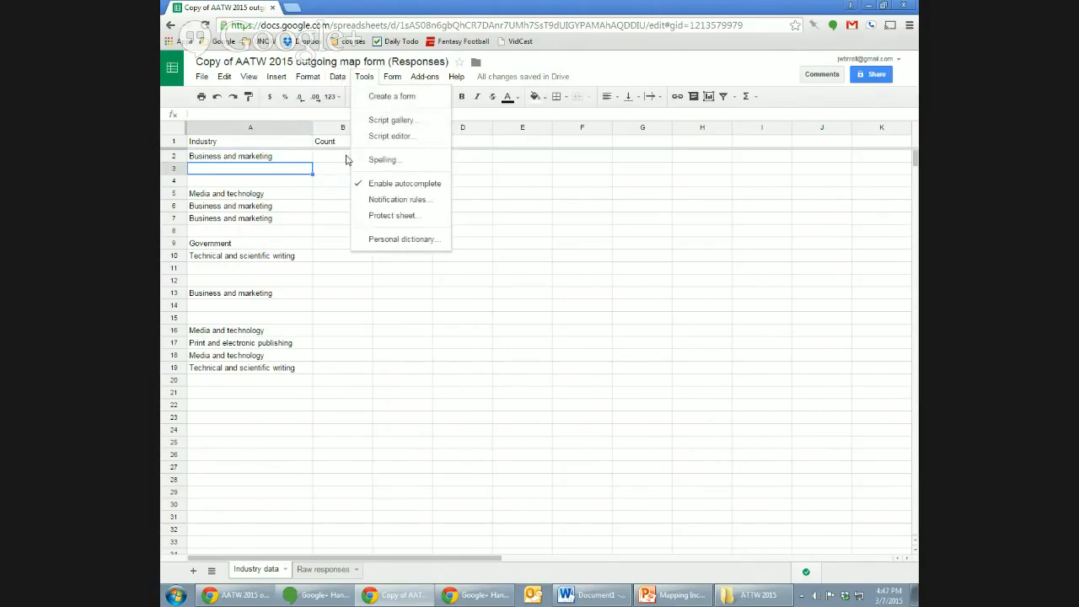
Step: Sort the whole Industry data sheet by Industry from A to Z, treating the first row as a header
{"action": "left_click", "coordinate": [272, 245]}
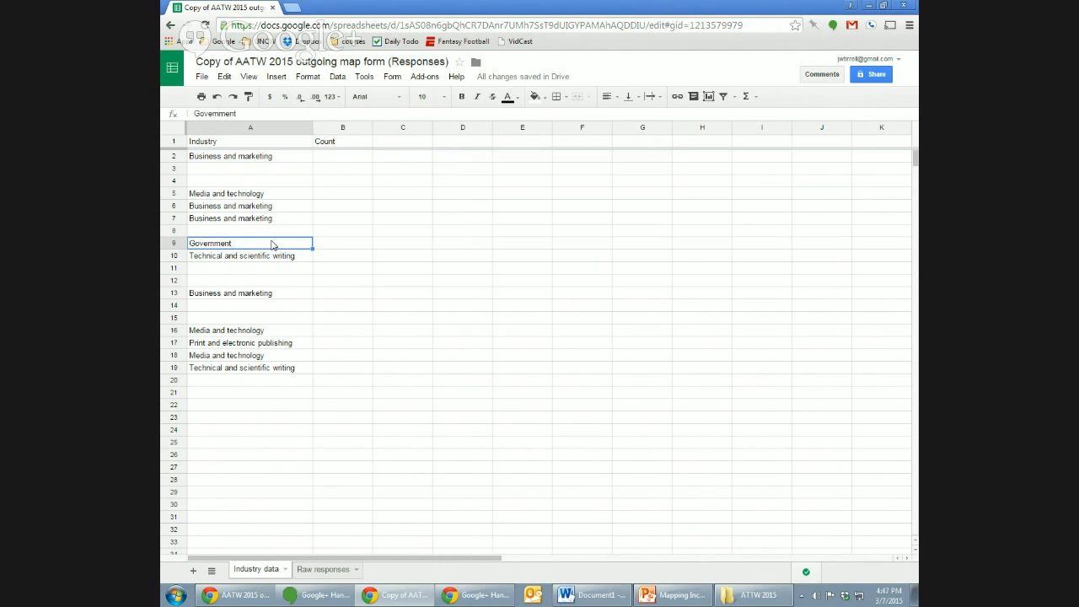
{"action": "key", "text": "ctrl+a"}
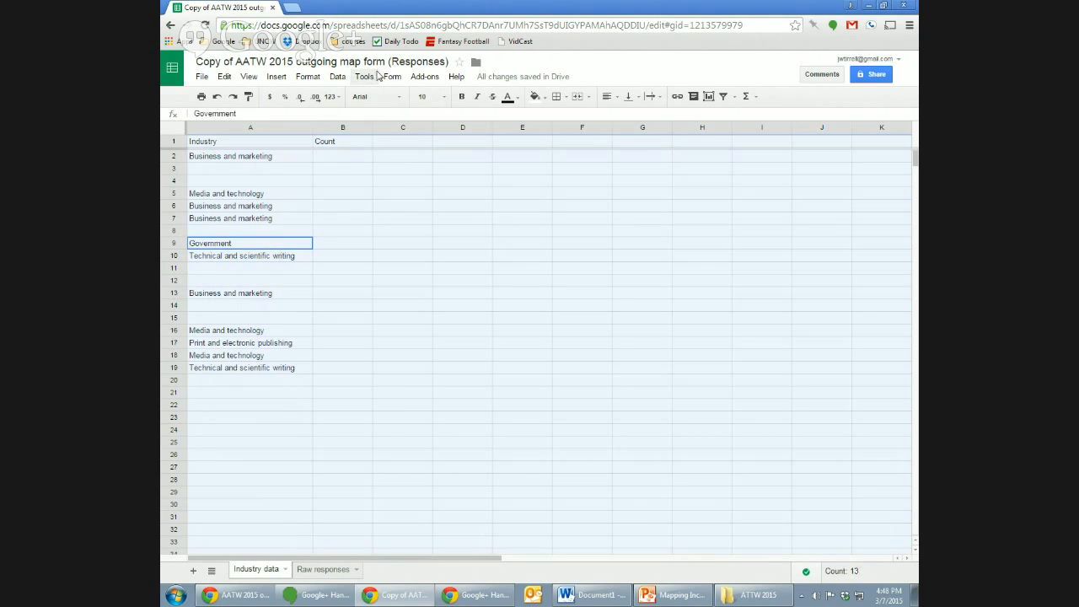
{"action": "left_click", "coordinate": [337, 76]}
{"action": "left_click", "coordinate": [390, 176]}
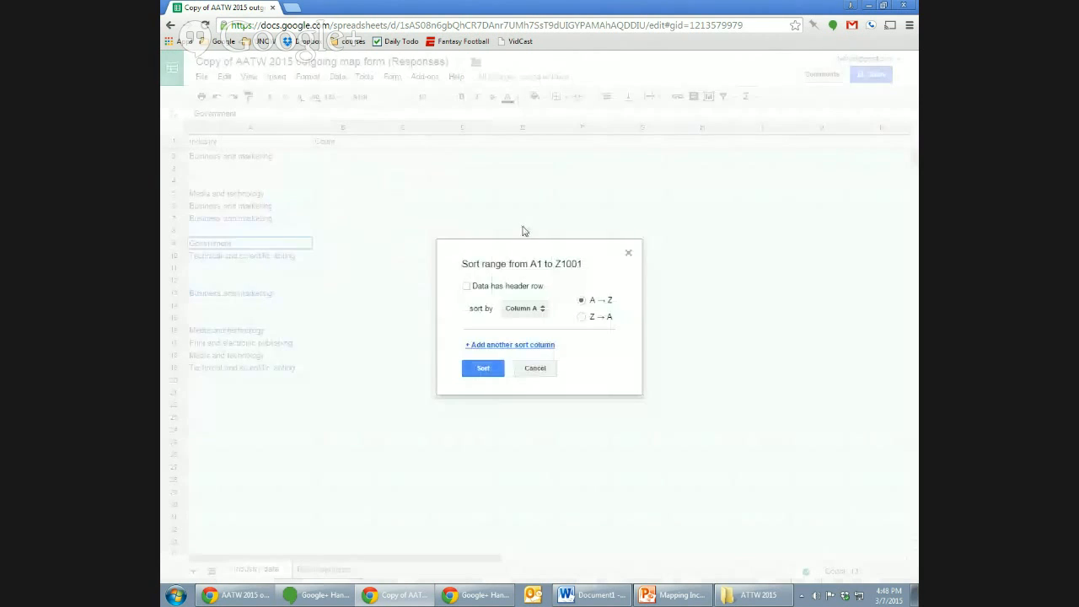
{"action": "left_click", "coordinate": [466, 285]}
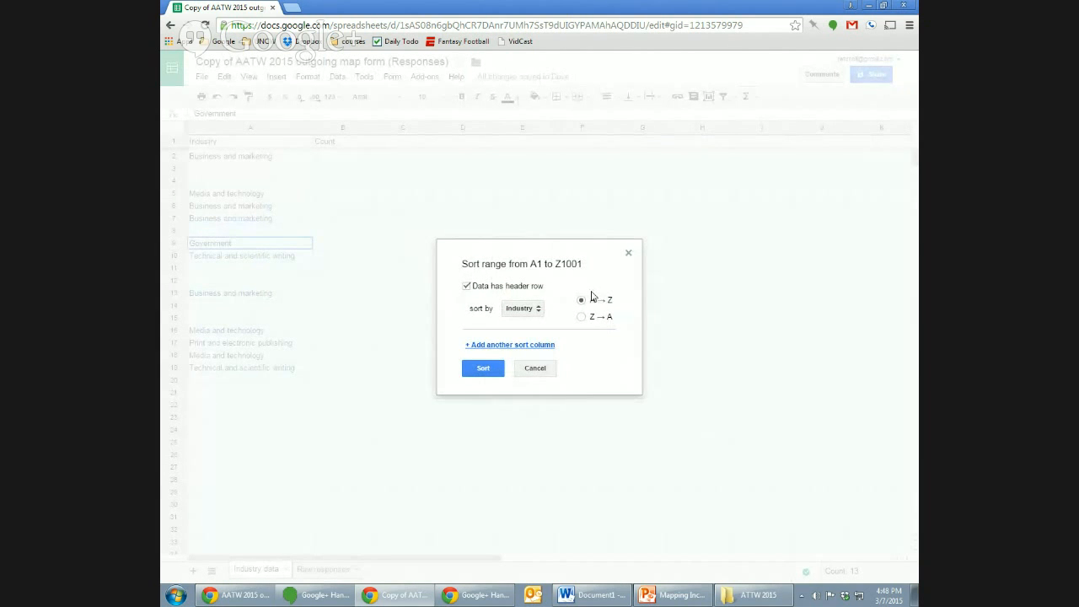
{"action": "left_click", "coordinate": [483, 368]}
{"action": "left_click", "coordinate": [375, 231]}
{"action": "left_click", "coordinate": [295, 171]}
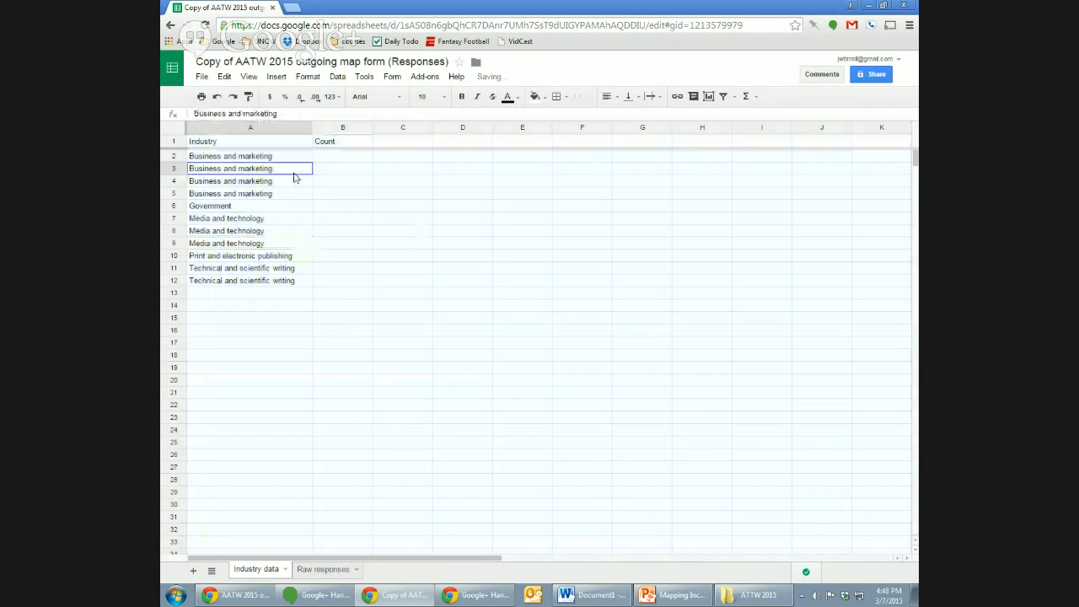
{"action": "key", "text": "Up"}
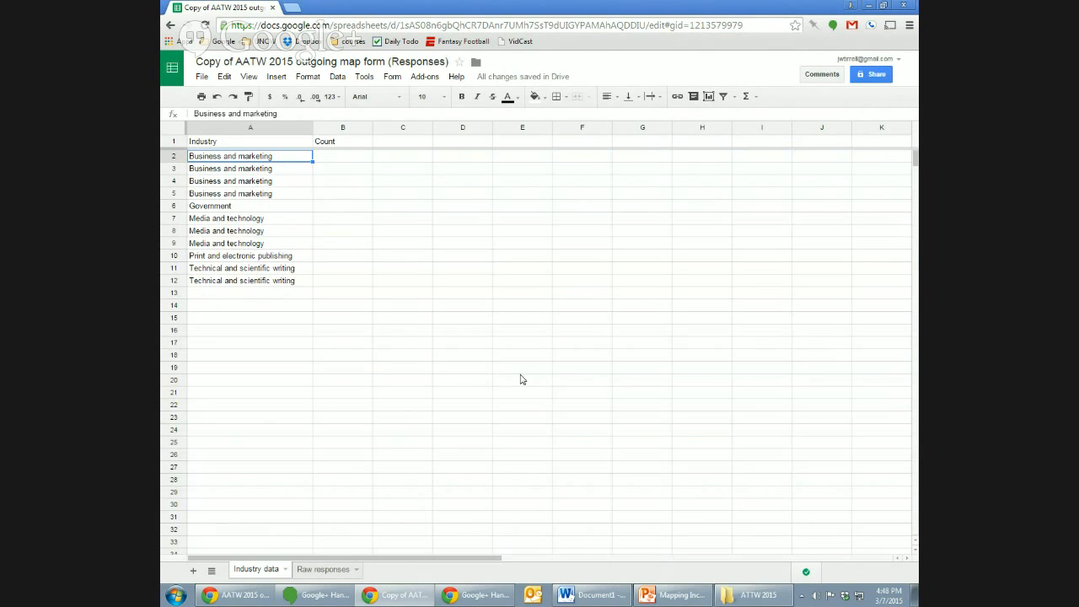
Step: Review the work-or-education answers in rows 3 through 15 of Raw responses against the blank employer and industry cells
{"action": "left_click", "coordinate": [322, 570]}
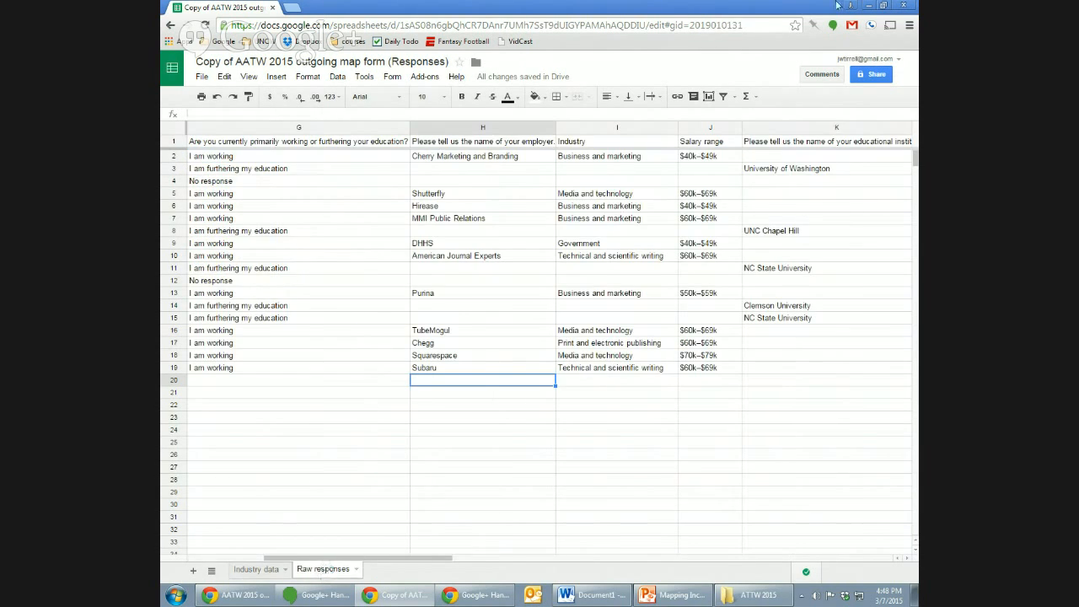
{"action": "left_click", "coordinate": [328, 170]}
{"action": "key", "text": "Down"}
{"action": "key", "text": "Down"}
{"action": "key", "text": "Down"}
{"action": "key", "text": "Down"}
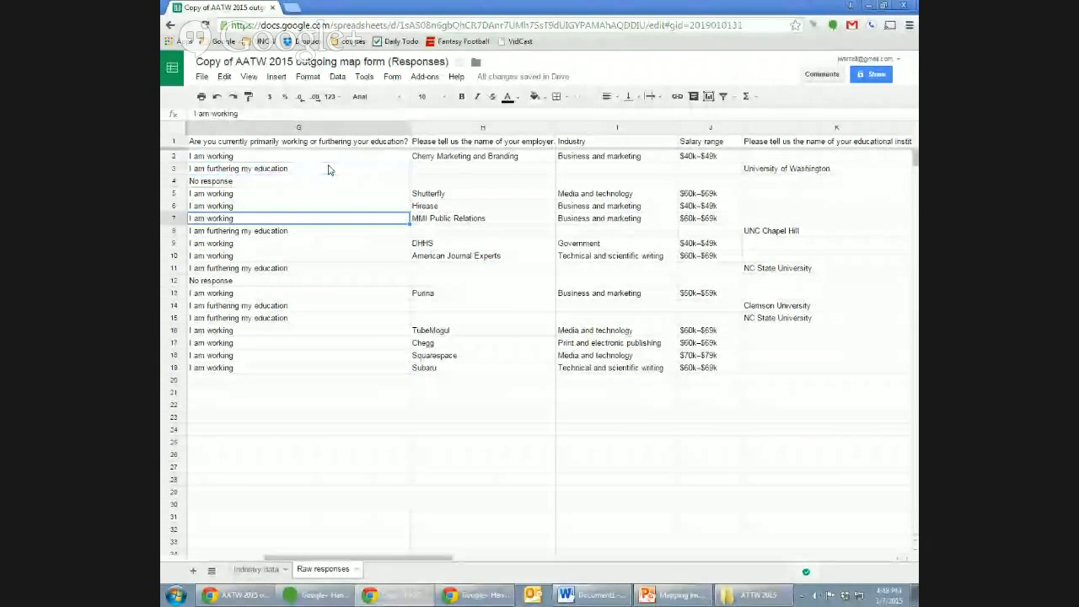
{"action": "key", "text": "Down"}
{"action": "key", "text": "Down"}
{"action": "key", "text": "Down"}
{"action": "key", "text": "Down"}
{"action": "key", "text": "Down"}
{"action": "key", "text": "Down"}
{"action": "key", "text": "Down"}
{"action": "key", "text": "Down"}
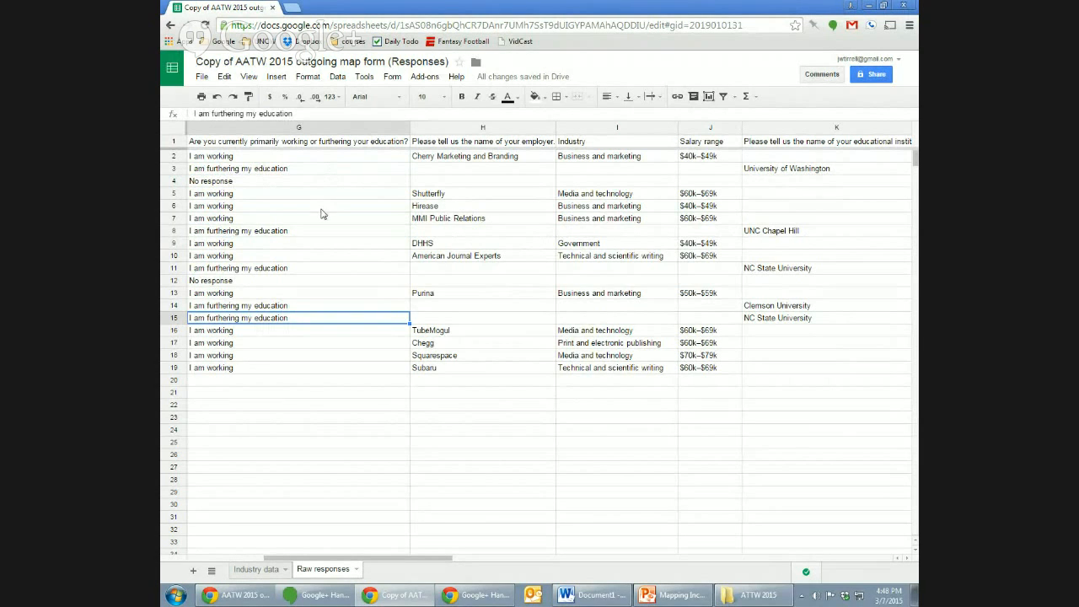
{"action": "left_click", "coordinate": [477, 285]}
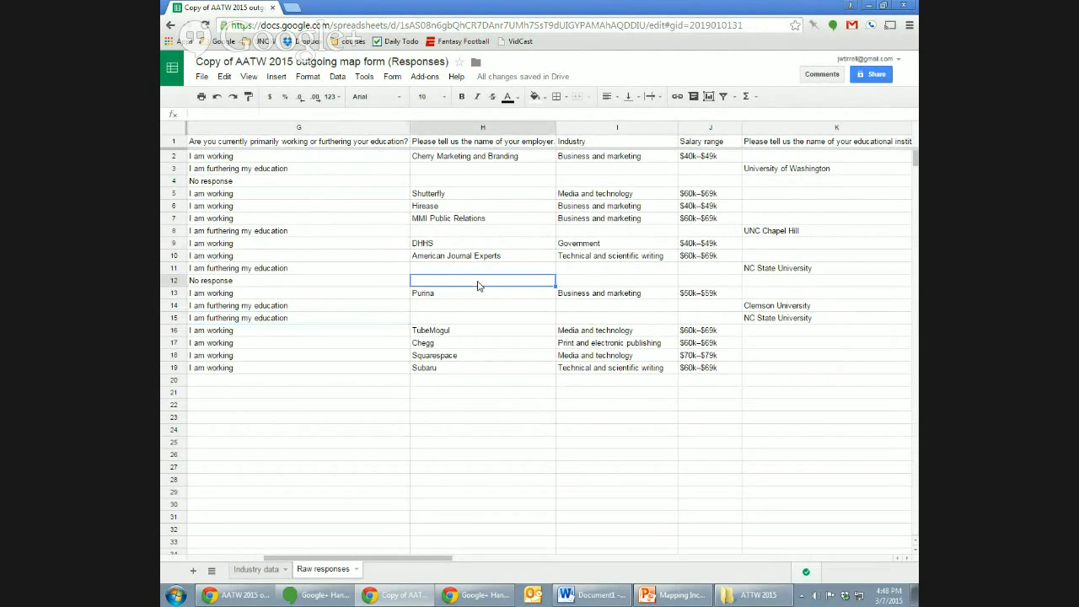
{"action": "left_click", "coordinate": [578, 594]}
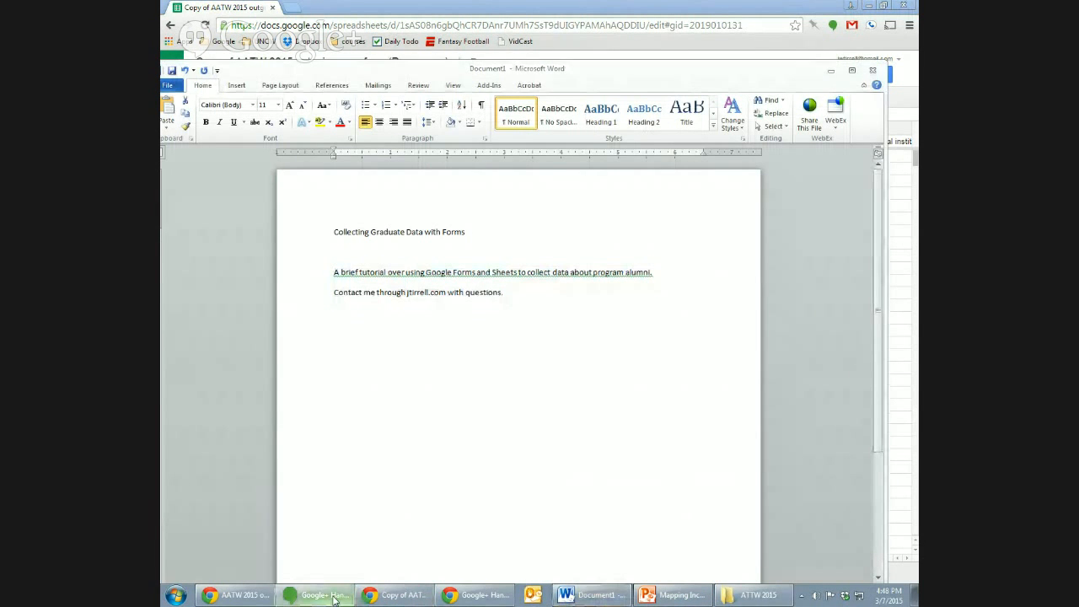
{"action": "left_click", "coordinate": [401, 595]}
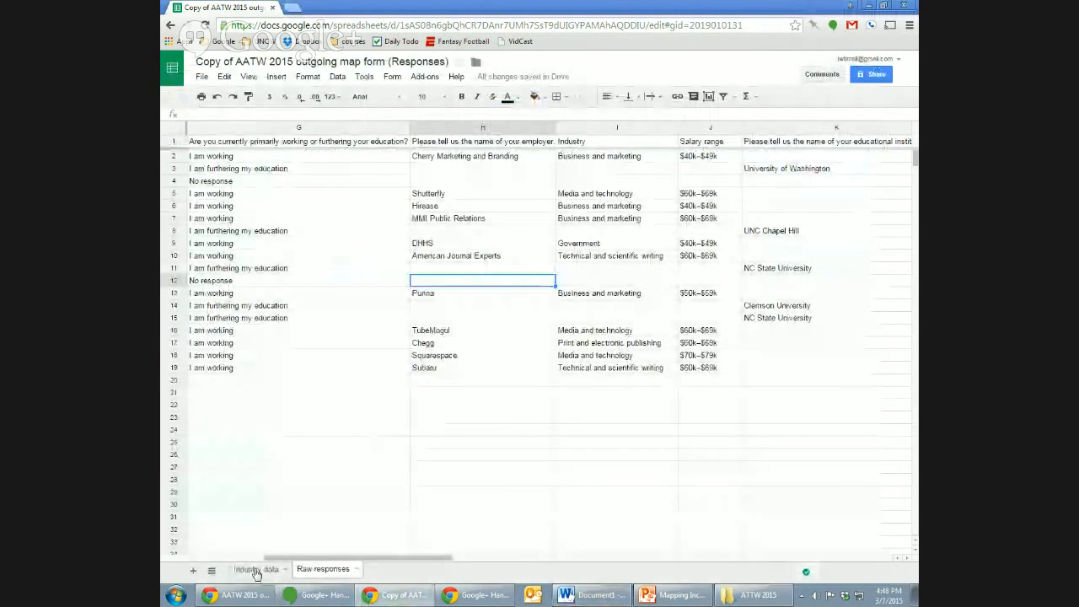
Step: Undo the sort on the Industry data sheet and clear the industry entries in A2:A19
{"action": "left_click", "coordinate": [256, 569]}
{"action": "key", "text": "ctrl+z"}
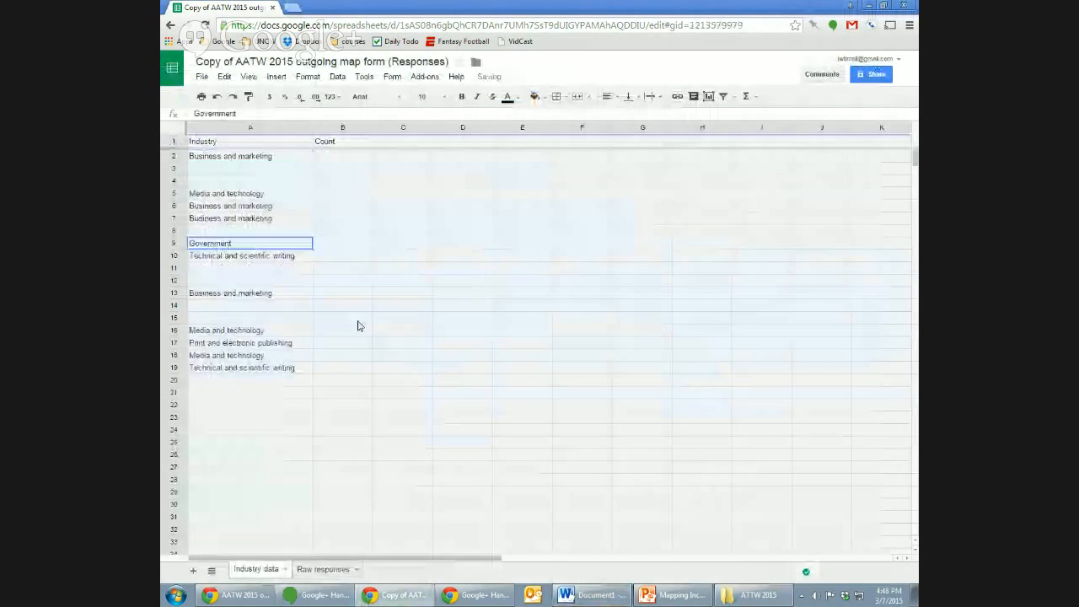
{"action": "left_click", "coordinate": [332, 271]}
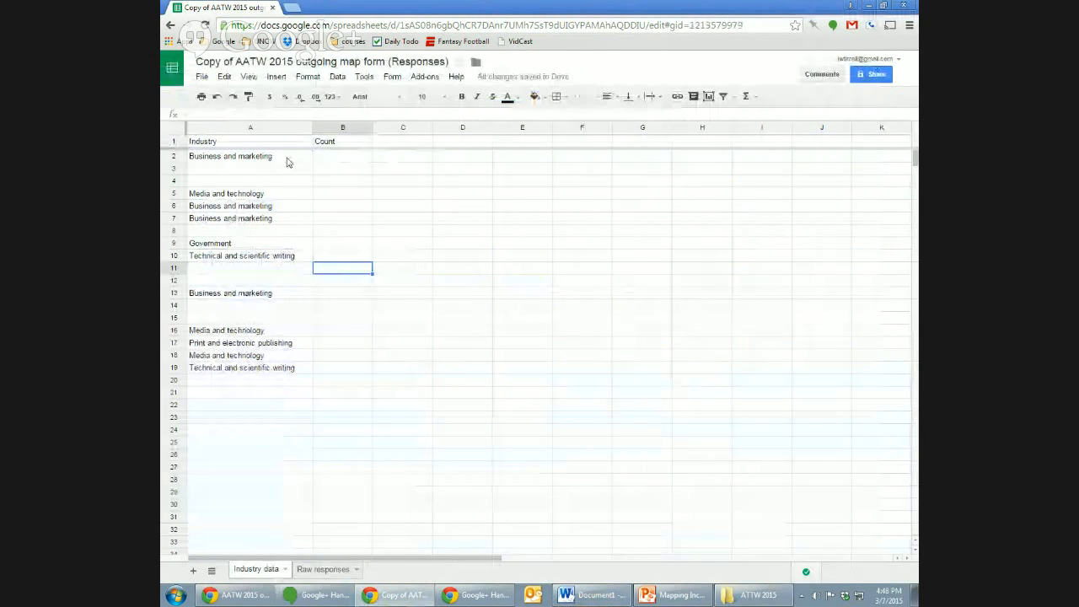
{"action": "left_click_drag", "start_coordinate": [287, 161], "coordinate": [290, 371]}
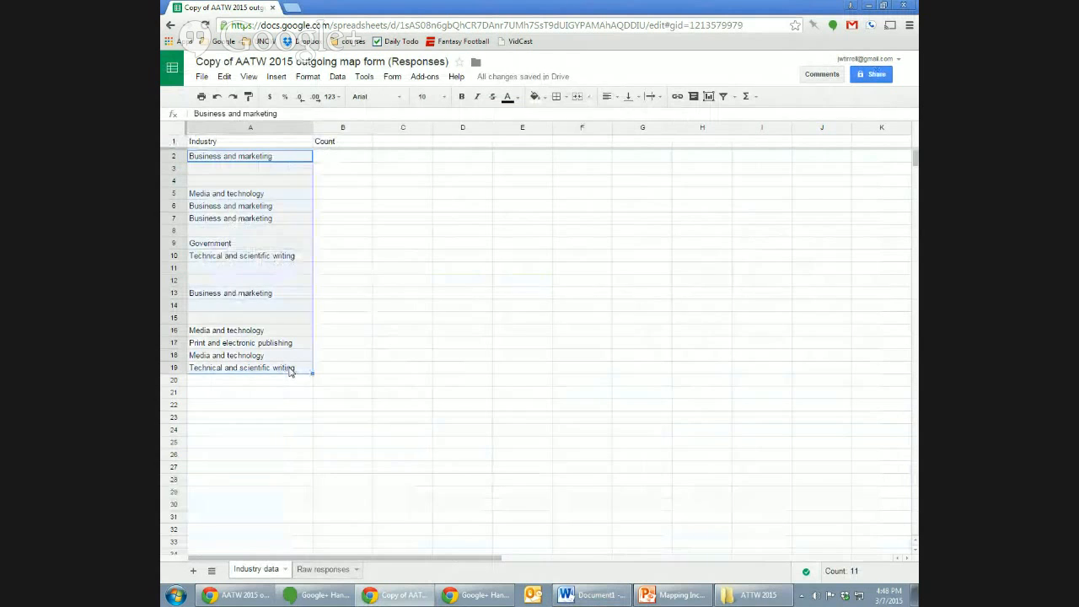
{"action": "key", "text": "Delete"}
{"action": "left_click", "coordinate": [264, 257]}
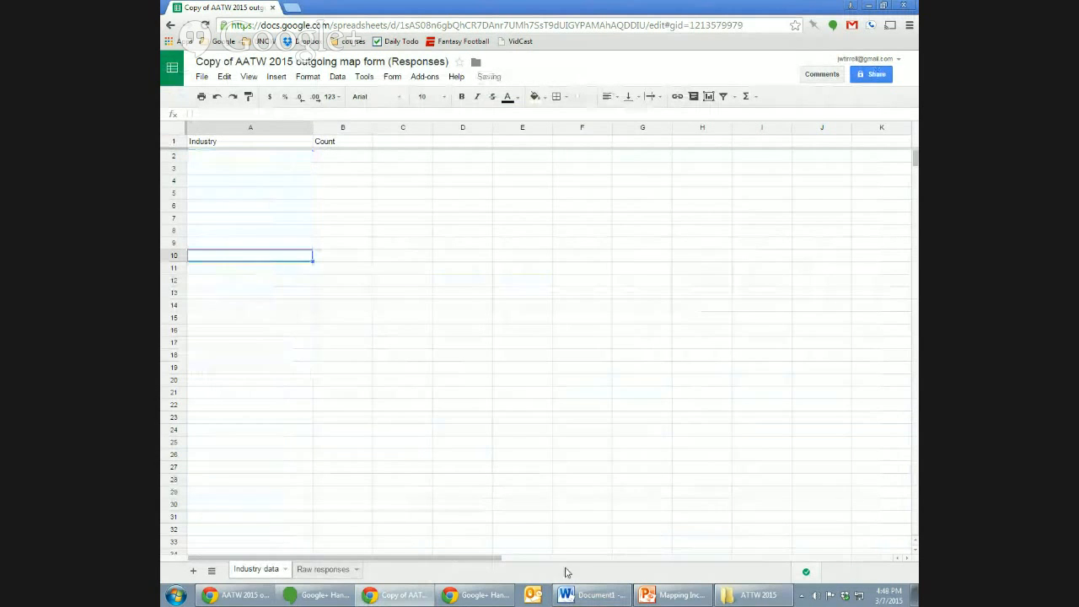
Step: Copy the work-or-education, employer and industry answers in G2:I19 of Raw responses into the Industry data sheet starting at A2
{"action": "left_click", "coordinate": [327, 569]}
{"action": "left_click_drag", "start_coordinate": [616, 156], "coordinate": [322, 374]}
{"action": "key", "text": "ctrl+c"}
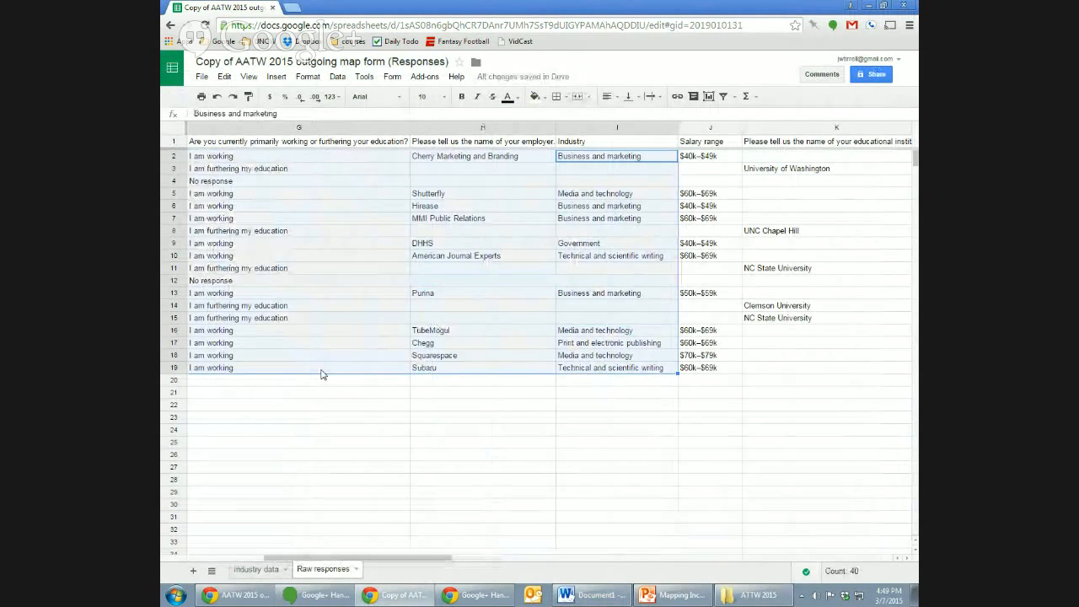
{"action": "left_click", "coordinate": [253, 570]}
{"action": "left_click", "coordinate": [252, 159]}
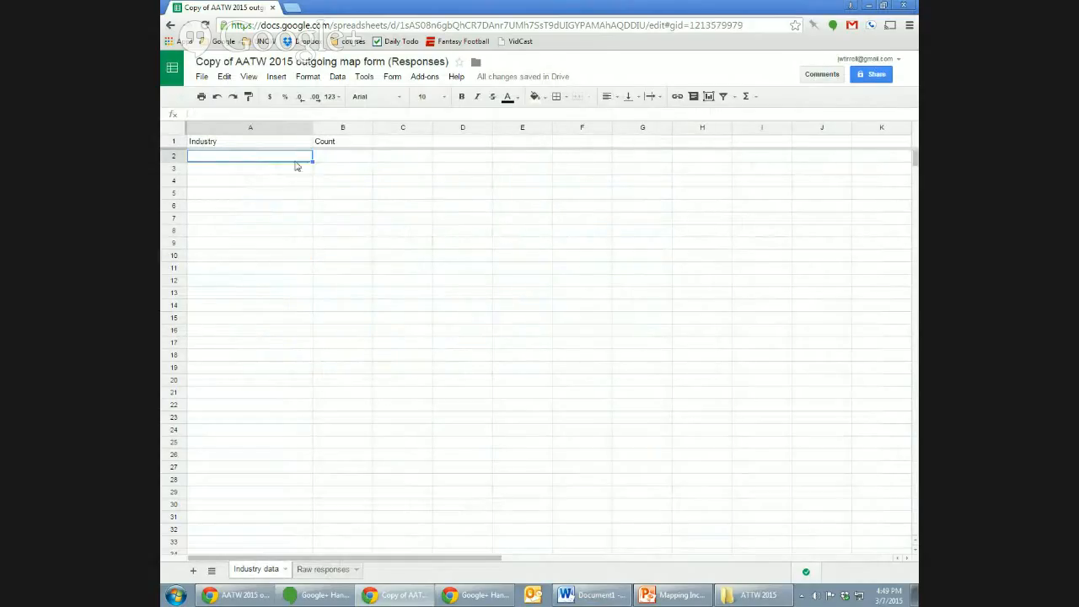
{"action": "key", "text": "ctrl+v"}
{"action": "left_click", "coordinate": [357, 220]}
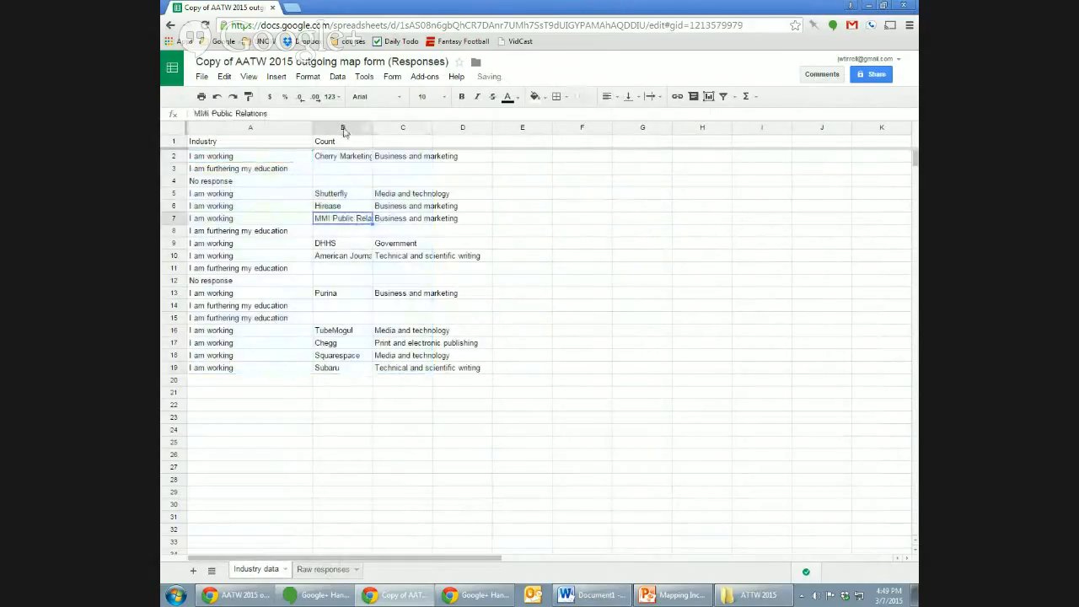
Step: Widen columns B and C of the Industry data sheet so the full employer names and industries fit
{"action": "left_click", "coordinate": [346, 126]}
{"action": "left_click_drag", "start_coordinate": [372, 128], "coordinate": [624, 127]}
{"action": "left_click", "coordinate": [523, 195]}
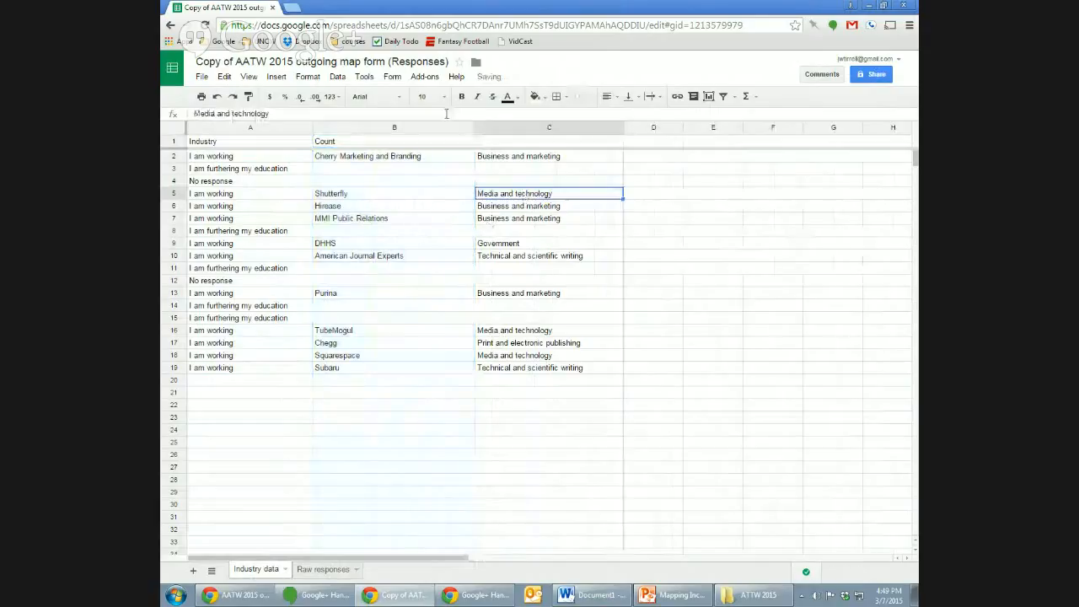
Step: Delete column B with the employer names from the Industry data sheet
{"action": "left_click", "coordinate": [413, 169]}
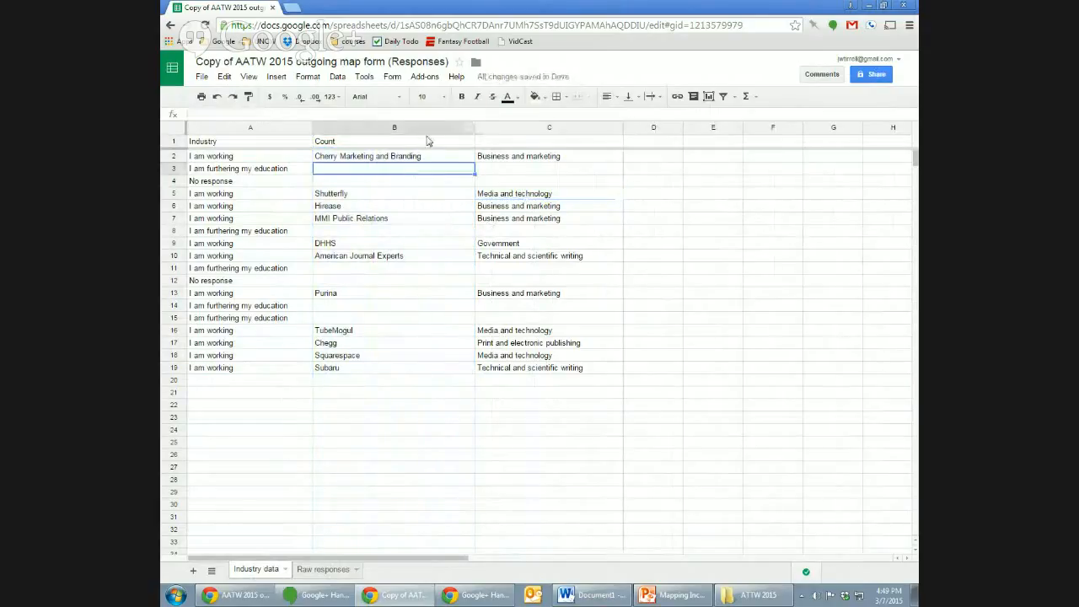
{"action": "left_click", "coordinate": [414, 158]}
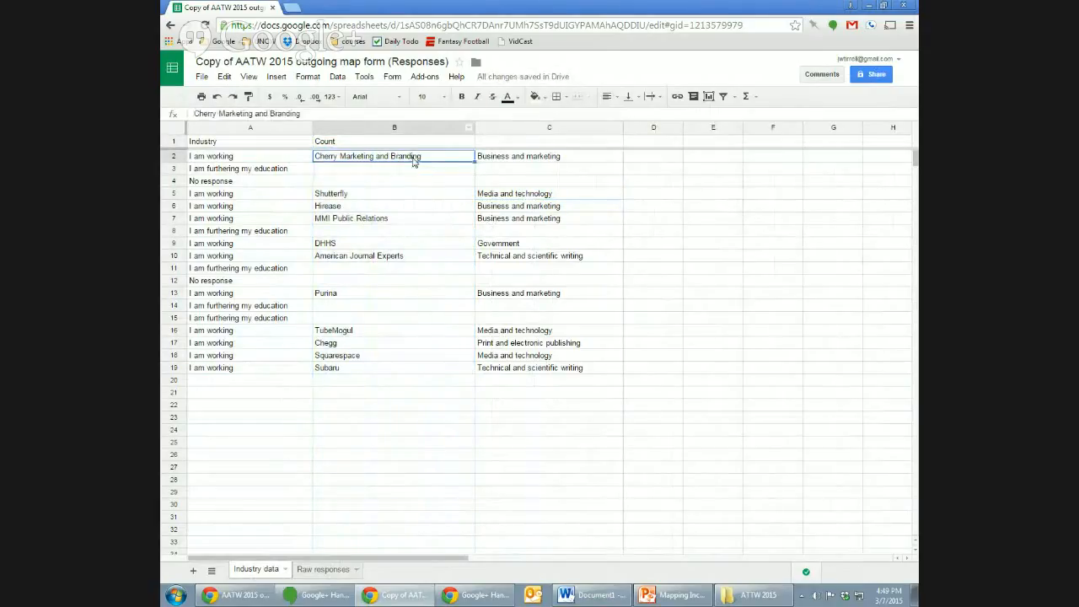
{"action": "left_click", "coordinate": [469, 128]}
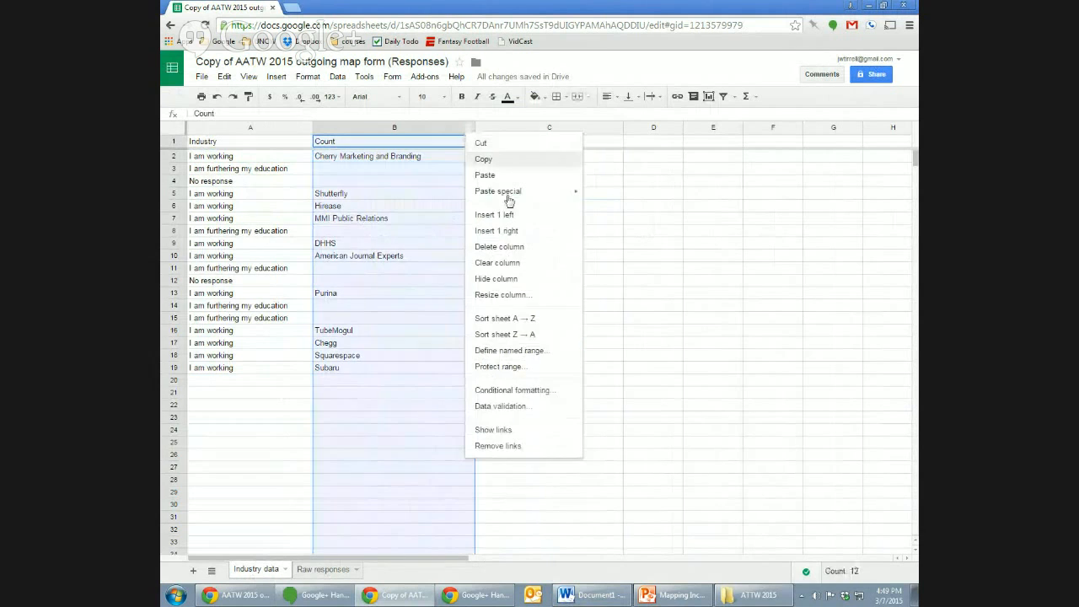
{"action": "left_click", "coordinate": [532, 251]}
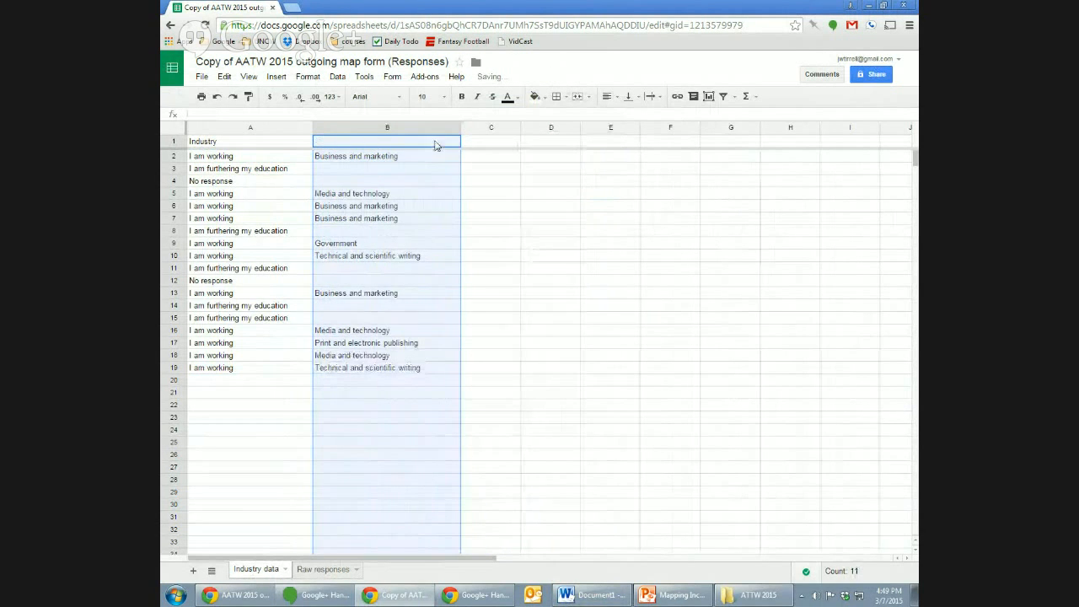
{"action": "left_click", "coordinate": [436, 145]}
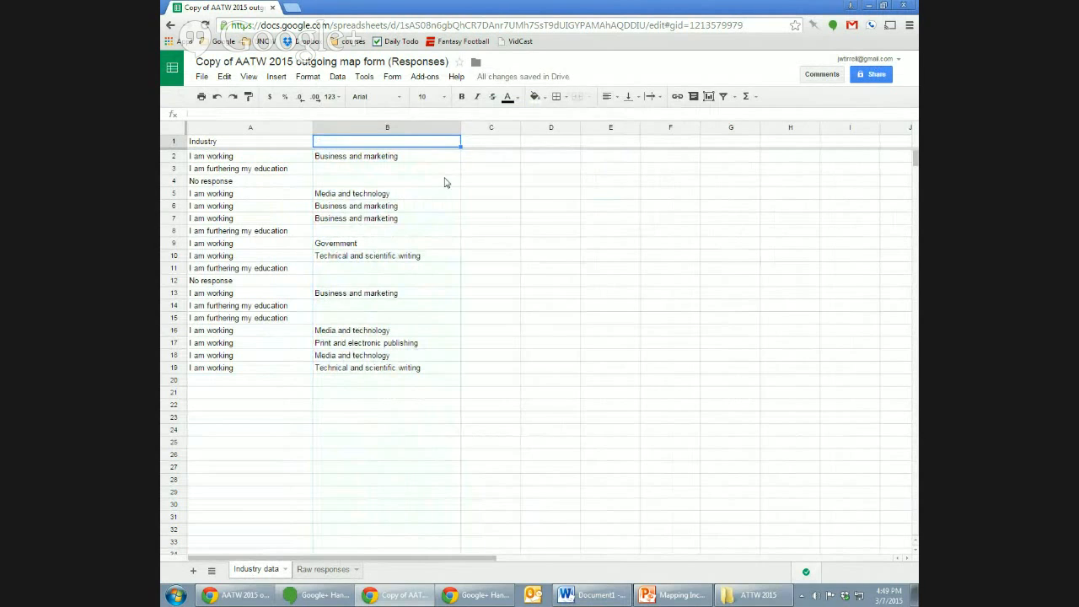
Step: Enter "Graduate education" as the industry in B3, beside the first "I am furthering my education" answer
{"action": "left_click", "coordinate": [333, 181]}
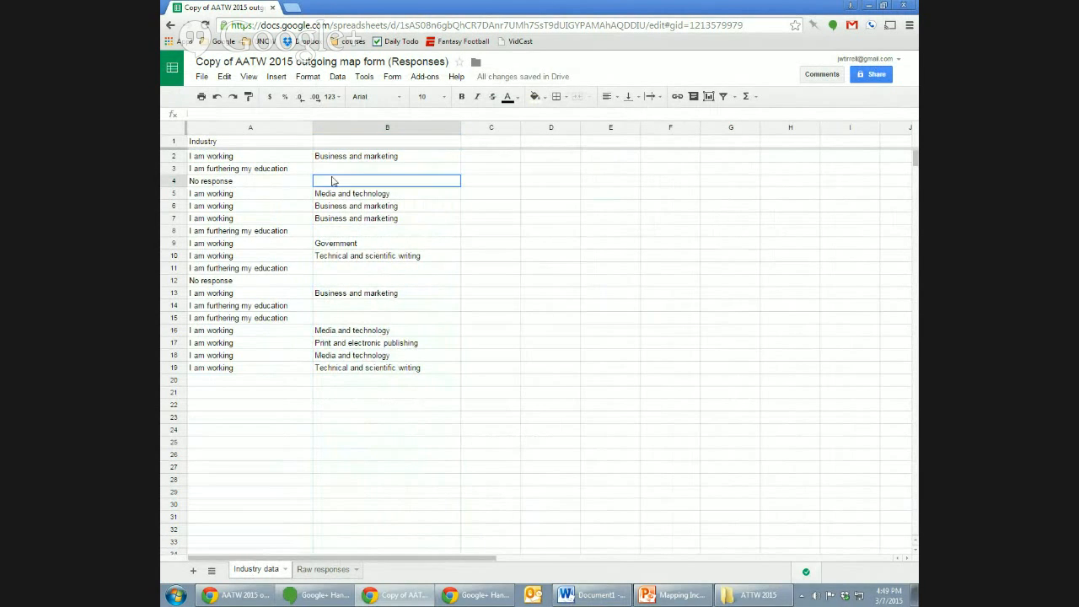
{"action": "key", "text": "Up"}
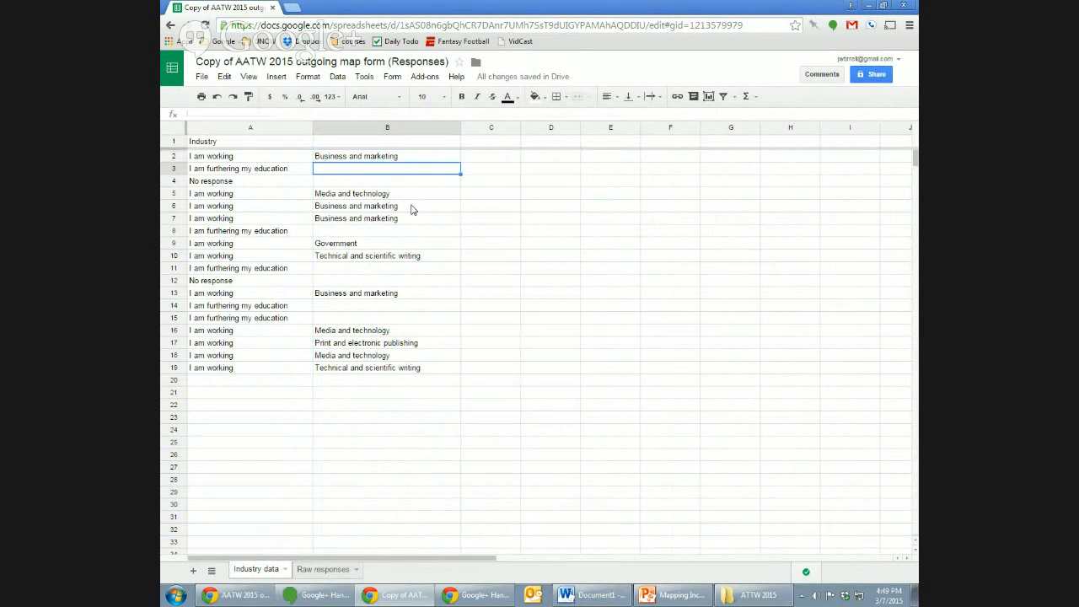
{"action": "key", "text": "Left"}
{"action": "key", "text": "Right"}
{"action": "key", "text": "Left"}
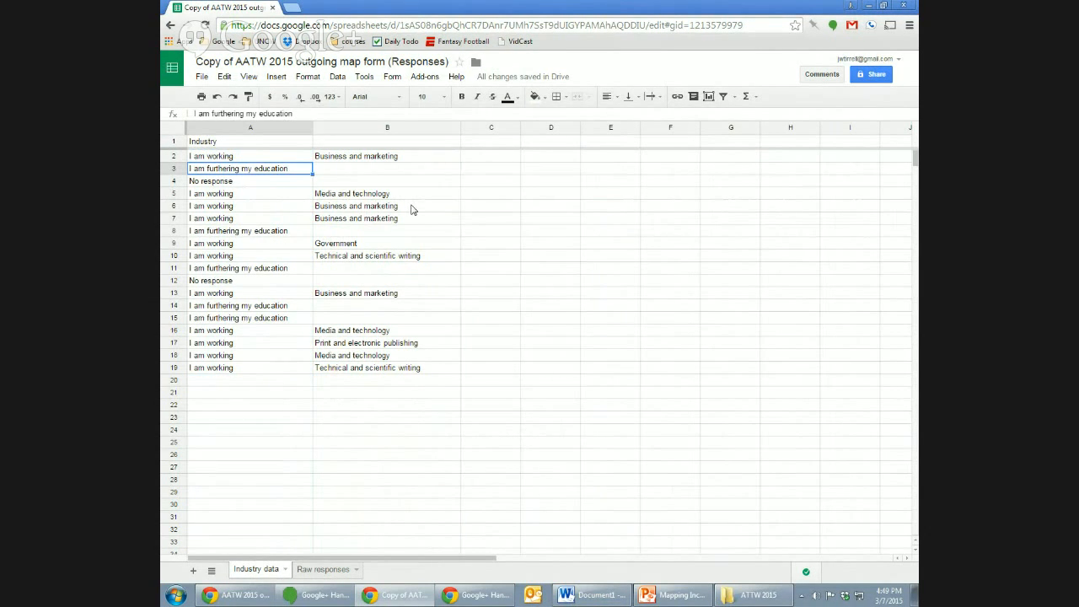
{"action": "key", "text": "Right"}
{"action": "key", "text": "Left"}
{"action": "key", "text": "Right"}
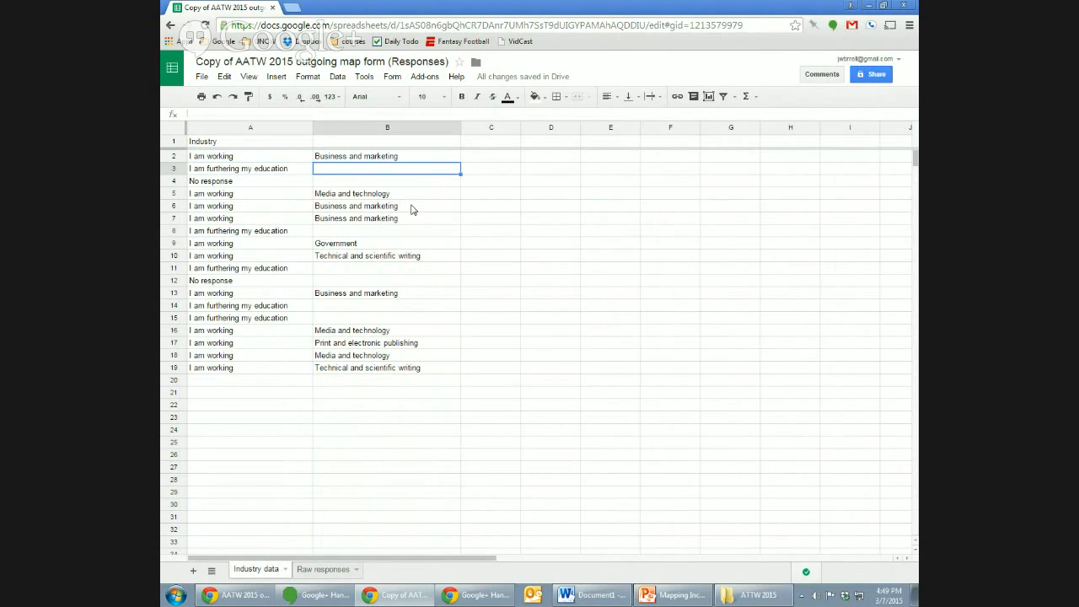
{"action": "type", "text": "Gra"}
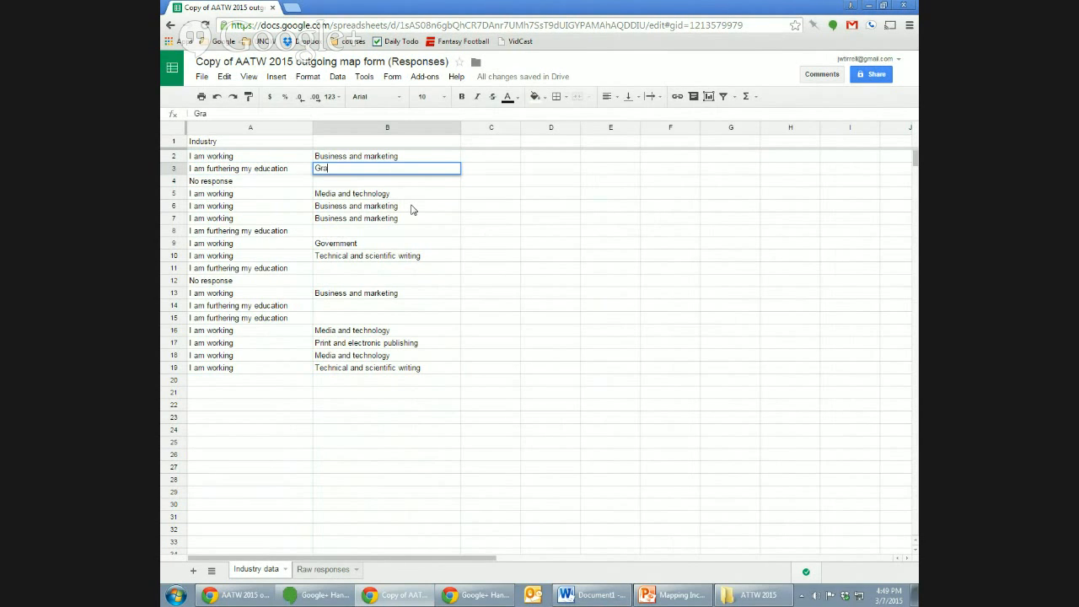
{"action": "type", "text": "duate education"}
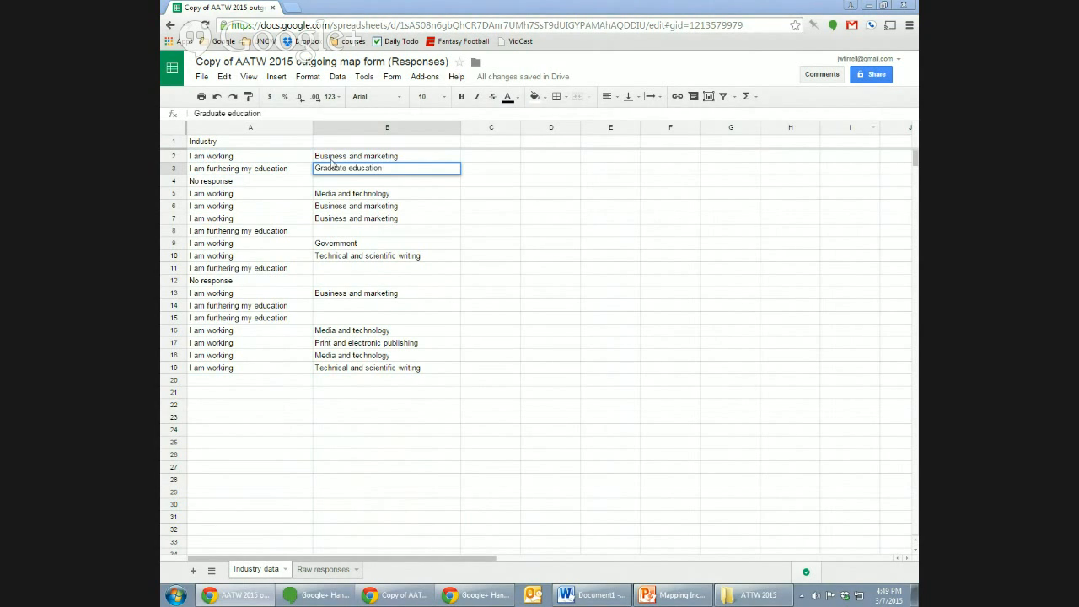
{"action": "key", "text": "Return"}
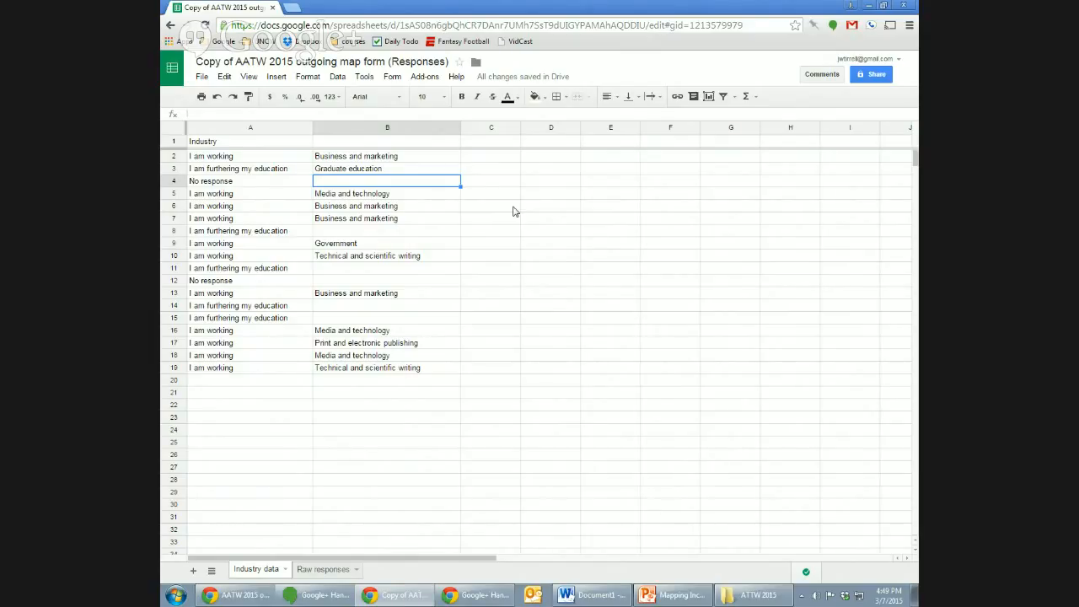
Step: Compare the "No response" answer in row 4 with the industry cells beside and above it
{"action": "key", "text": "Up"}
{"action": "key", "text": "Down"}
{"action": "key", "text": "Up"}
{"action": "key", "text": "Down"}
{"action": "key", "text": "Left"}
{"action": "key", "text": "Right"}
{"action": "key", "text": "Left"}
{"action": "key", "text": "Right"}
Step: Copy "Graduate education" from B3 into B8, B11, B14 and B15, beside the remaining "I am furthering my education" answers
{"action": "key", "text": "Up"}
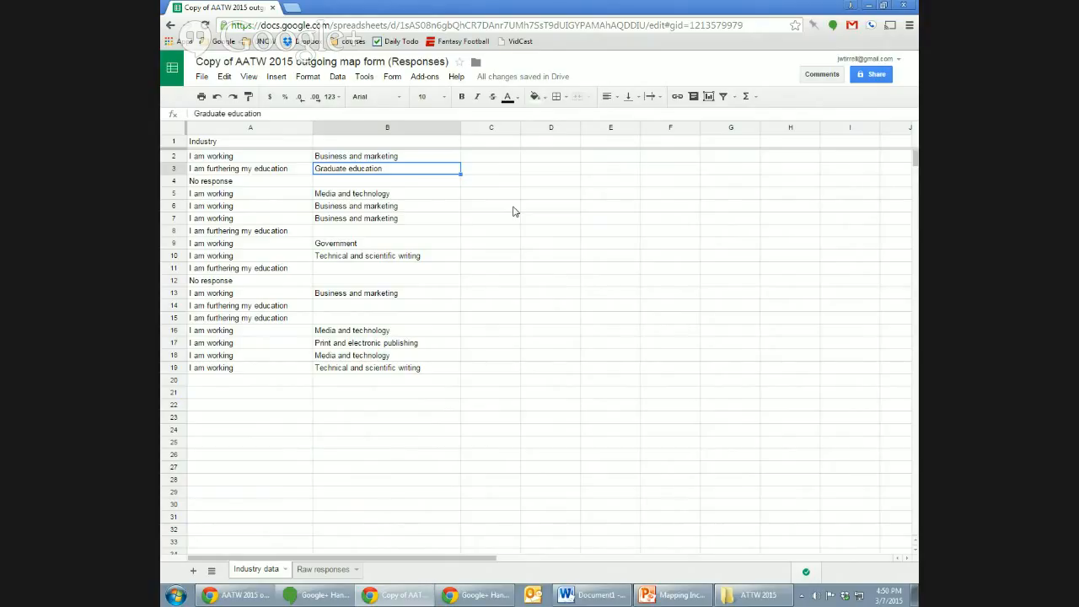
{"action": "key", "text": "Down"}
{"action": "key", "text": "Left"}
{"action": "key", "text": "Down"}
{"action": "key", "text": "Down"}
{"action": "key", "text": "Down"}
{"action": "key", "text": "Down"}
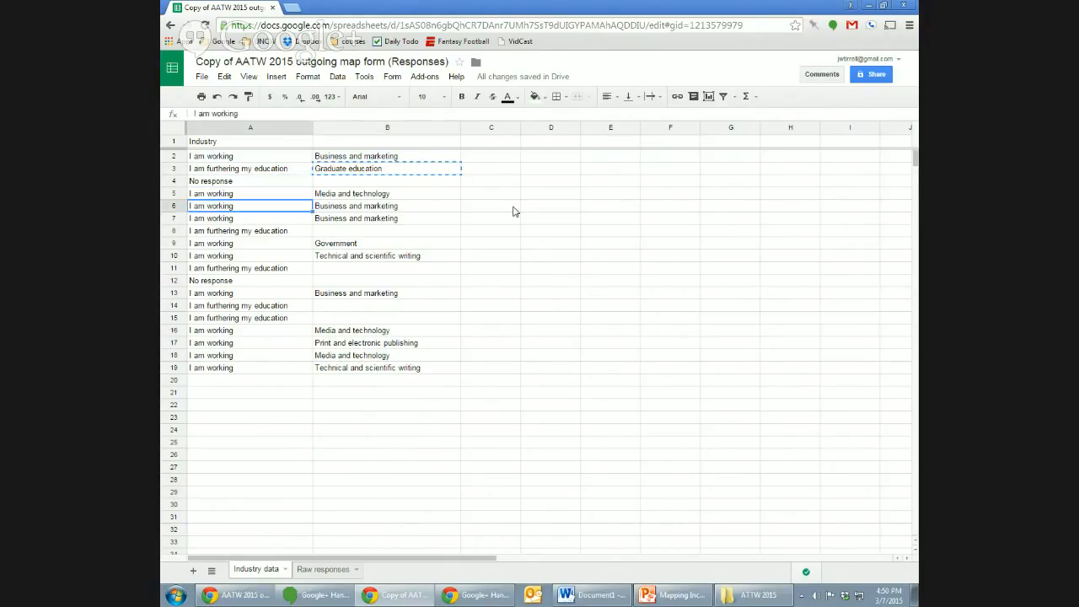
{"action": "key", "text": "Right"}
{"action": "key", "text": "Down"}
{"action": "key", "text": "Down"}
{"action": "key", "text": "Down"}
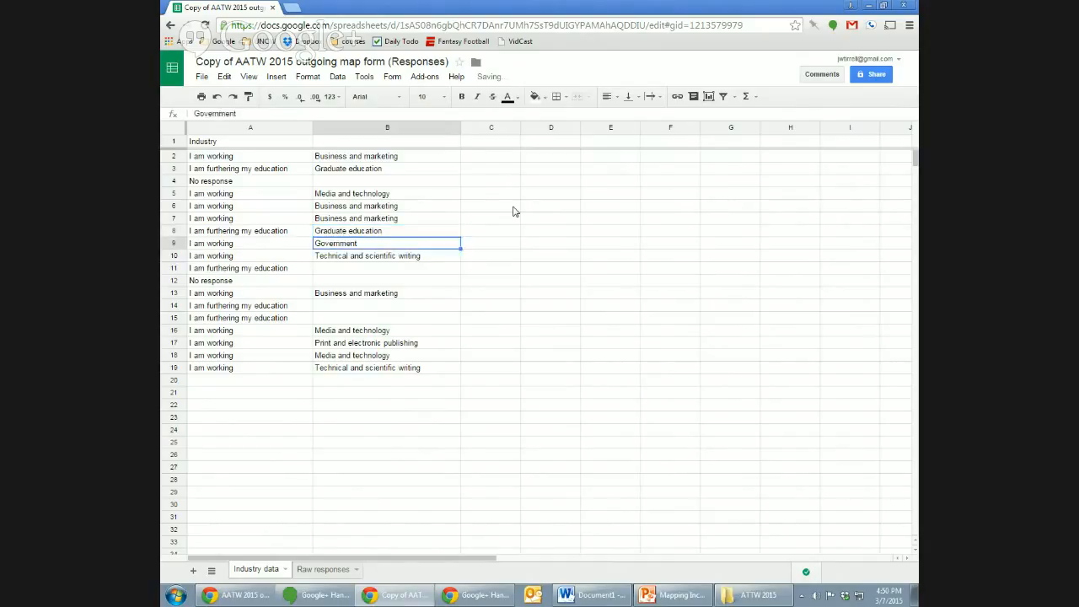
{"action": "type", "text": "Graduate education"}
{"action": "key", "text": "Down"}
{"action": "key", "text": "Down"}
{"action": "key", "text": "Down"}
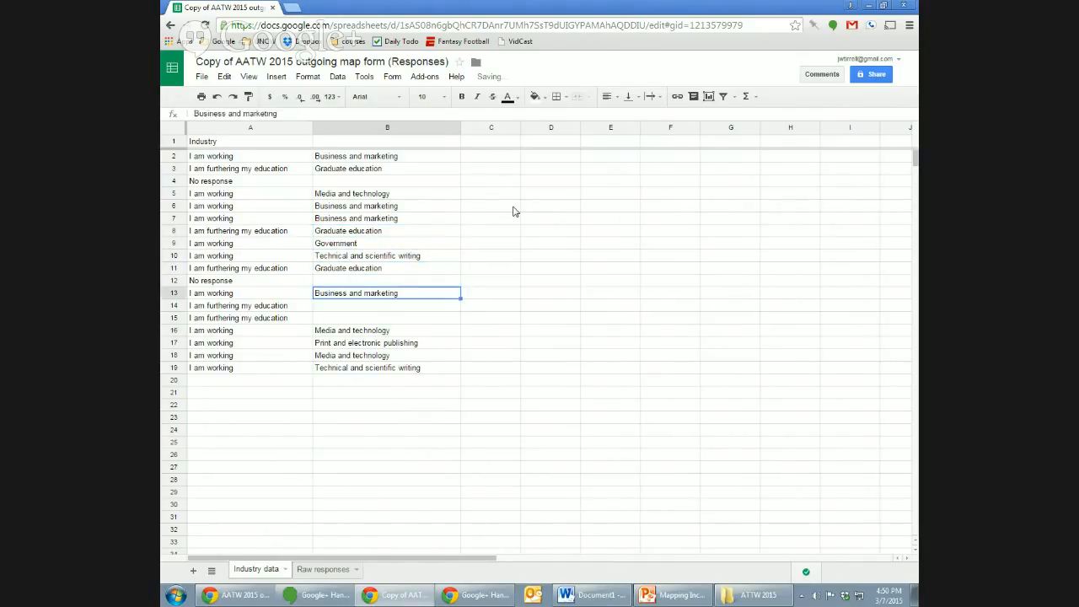
{"action": "type", "text": "Graduate education"}
{"action": "key", "text": "Down"}
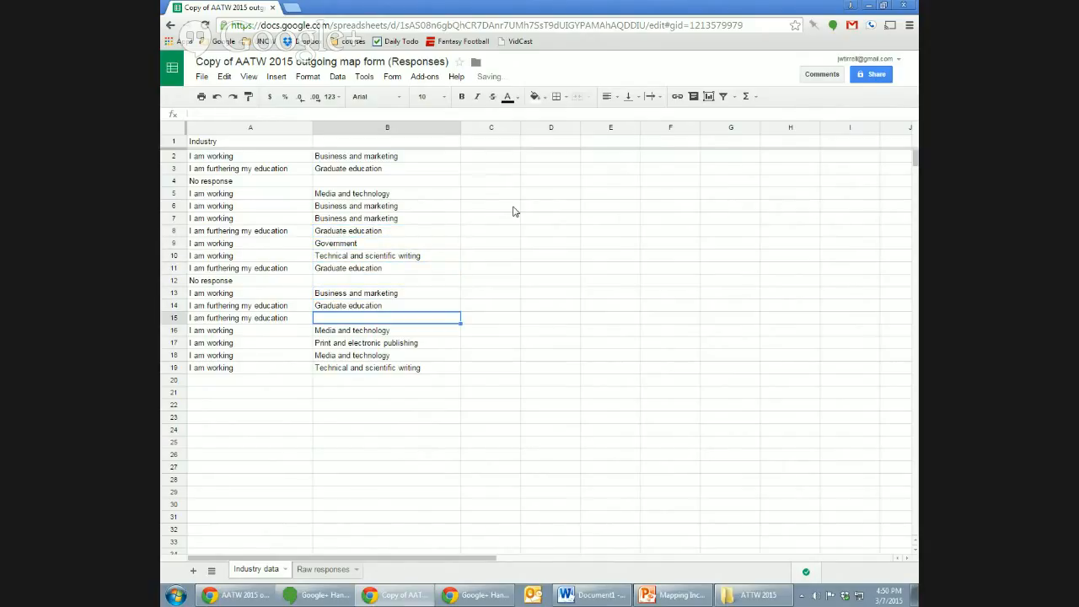
{"action": "type", "text": "Graduate education"}
{"action": "key", "text": "Down"}
{"action": "key", "text": "Down"}
{"action": "key", "text": "Down"}
{"action": "key", "text": "Down"}
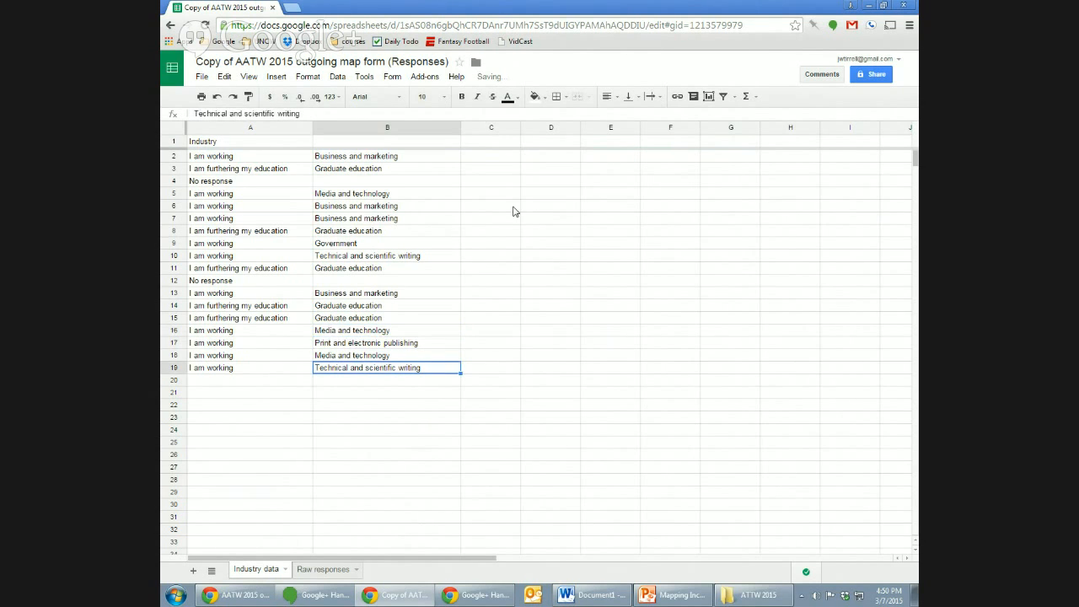
{"action": "left_click", "coordinate": [437, 270]}
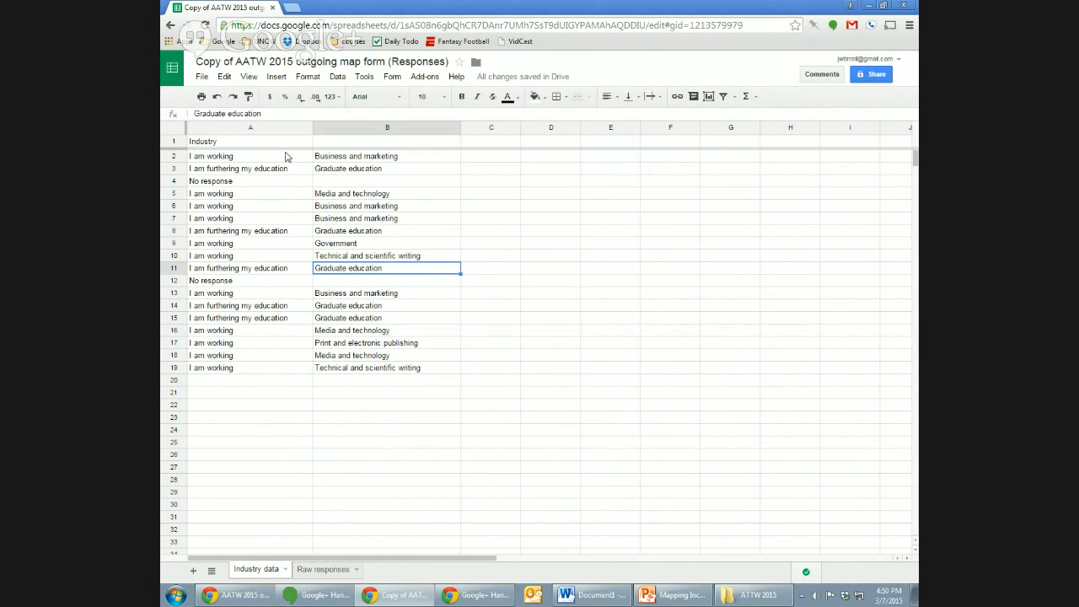
{"action": "left_click_drag", "start_coordinate": [287, 155], "coordinate": [295, 373]}
{"action": "left_click", "coordinate": [263, 244]}
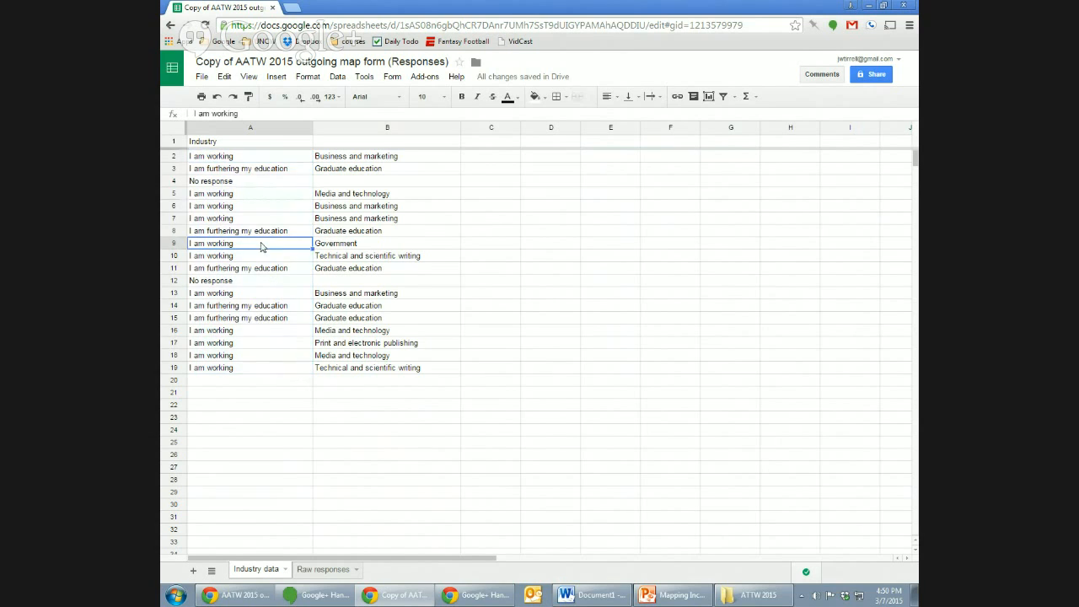
{"action": "left_click", "coordinate": [308, 131]}
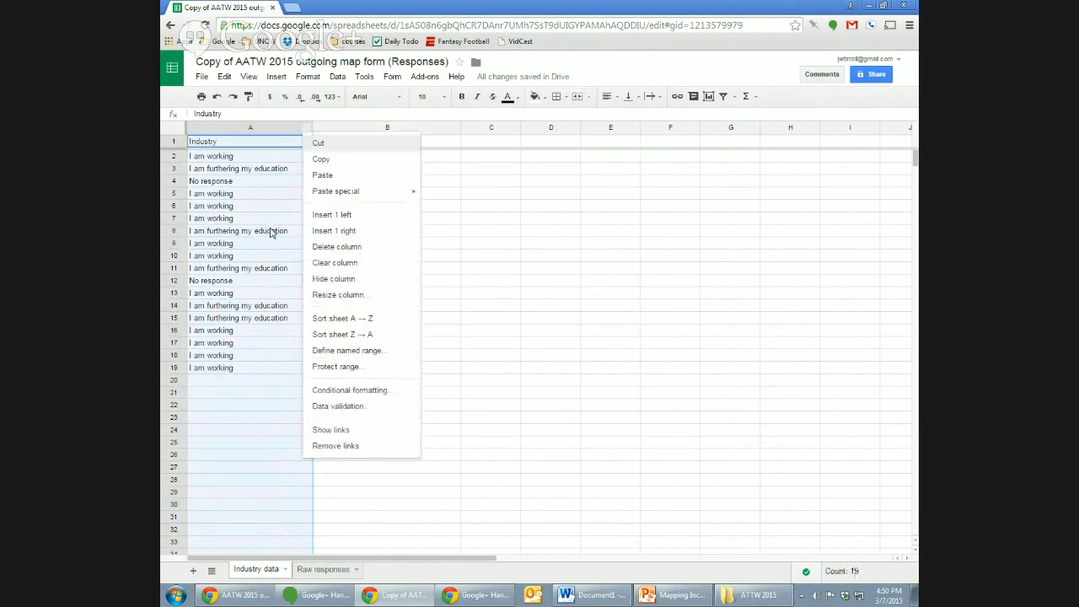
{"action": "left_click", "coordinate": [514, 270]}
Step: Move the industry entries from B2:B19 into A2:A19, replacing the work-or-education answers under the Industry header
{"action": "left_click_drag", "start_coordinate": [382, 159], "coordinate": [393, 373]}
{"action": "key", "text": "ctrl+c"}
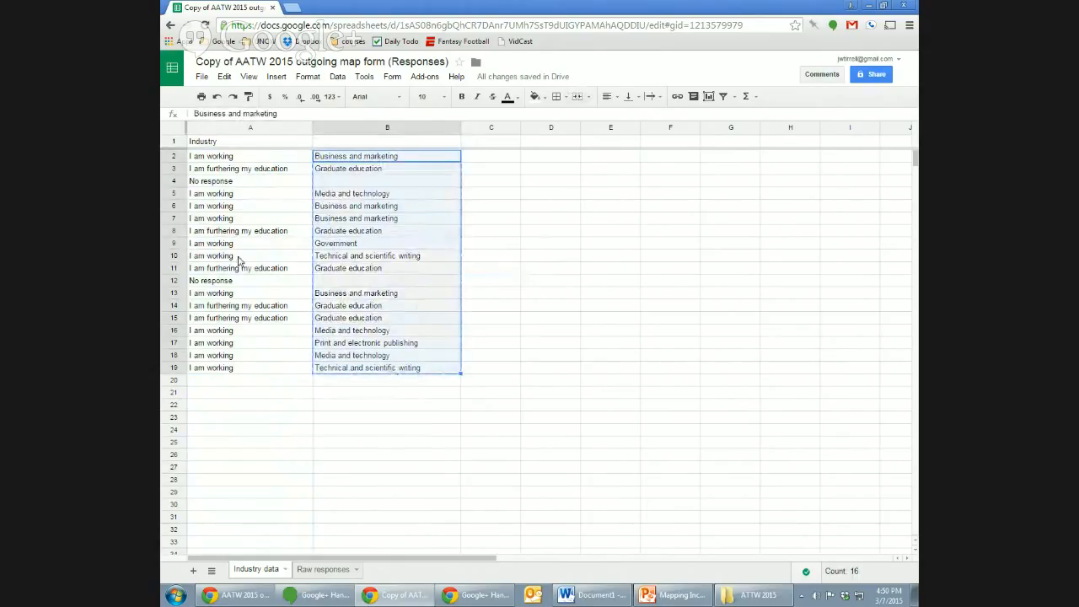
{"action": "left_click", "coordinate": [270, 159]}
{"action": "key", "text": "ctrl+v"}
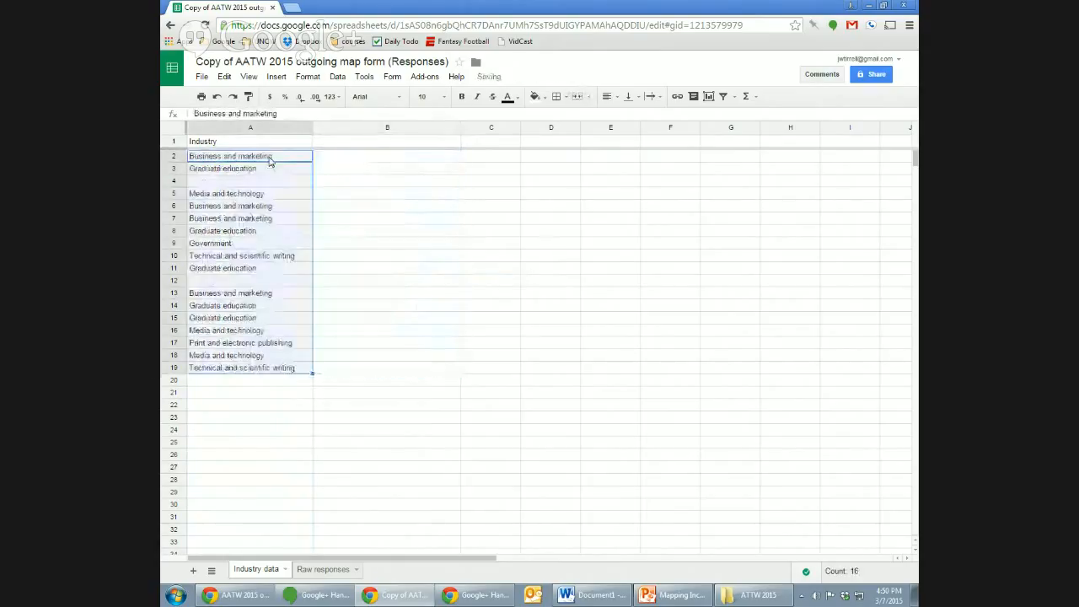
{"action": "left_click", "coordinate": [270, 196]}
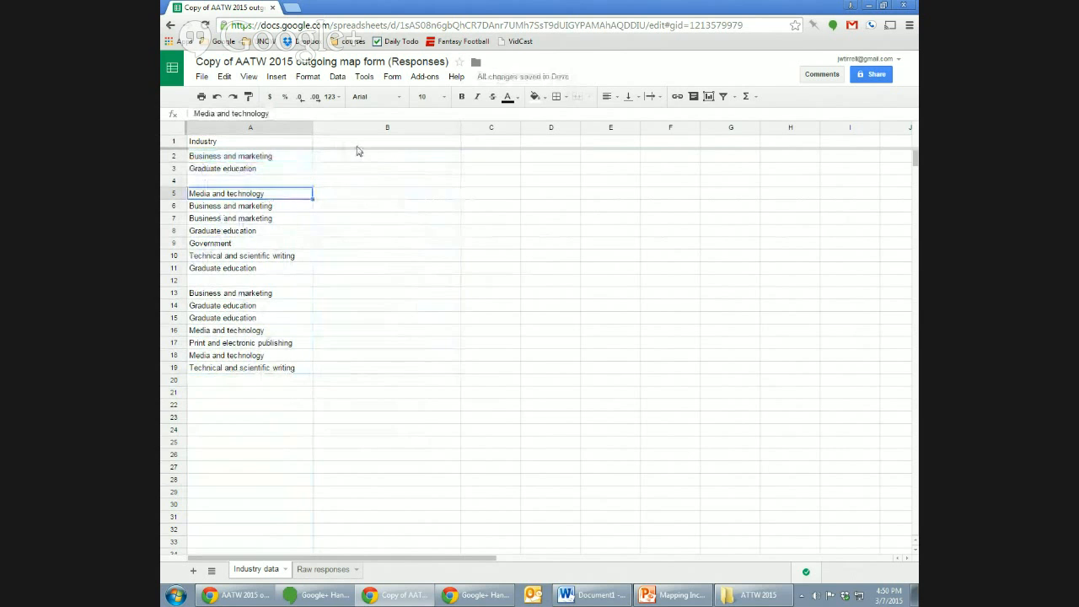
Step: Sort the whole Industry data sheet by Industry from A to Z, treating the first row as a header
{"action": "key", "text": "ctrl+shift+Down"}
{"action": "key", "text": "ctrl+a"}
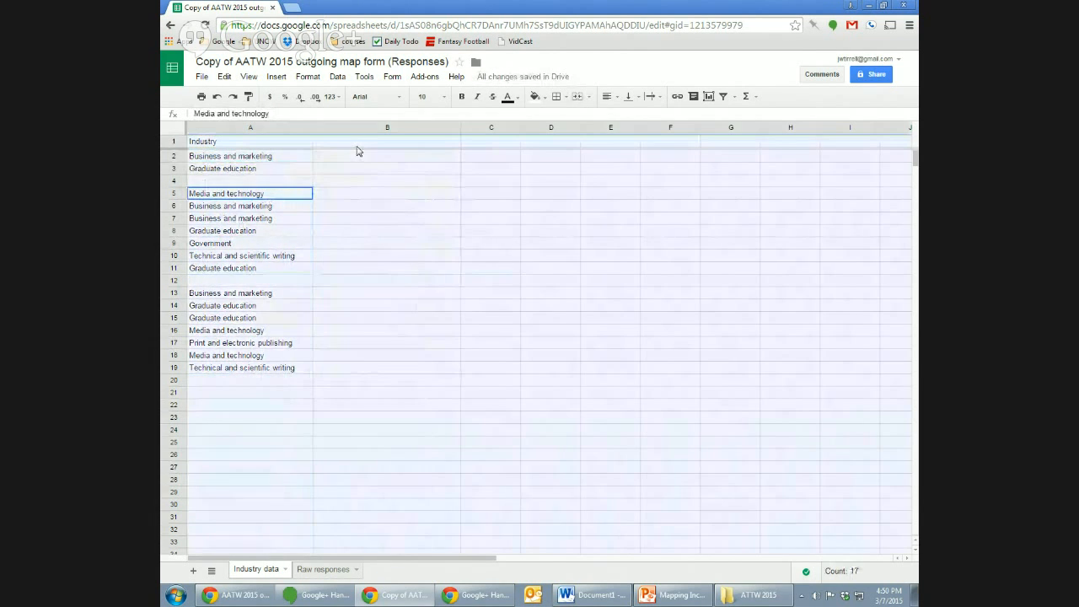
{"action": "left_click", "coordinate": [337, 76]}
{"action": "left_click", "coordinate": [417, 176]}
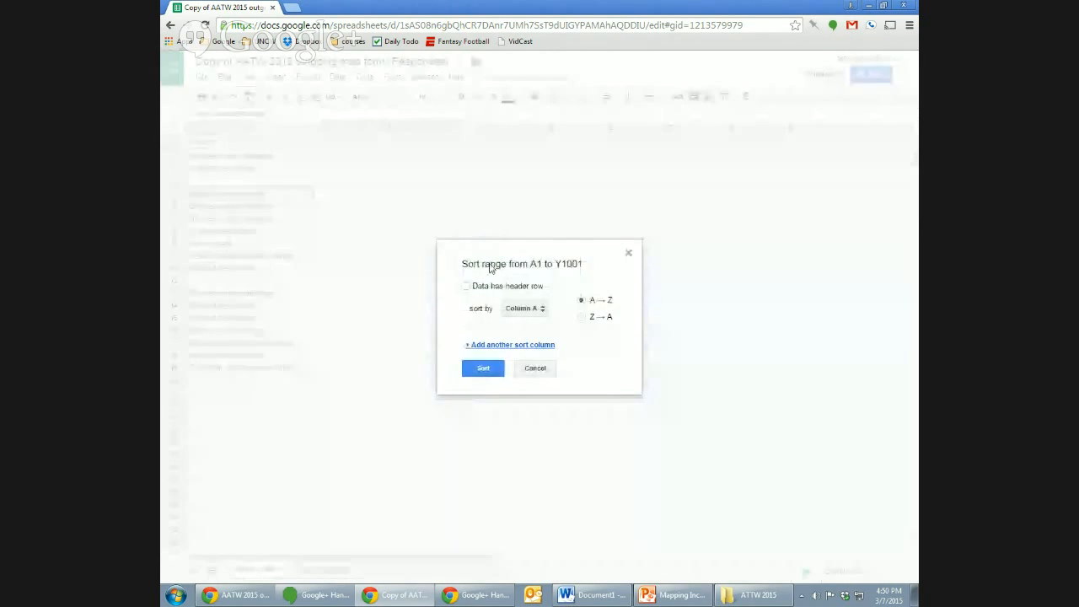
{"action": "left_click", "coordinate": [487, 287]}
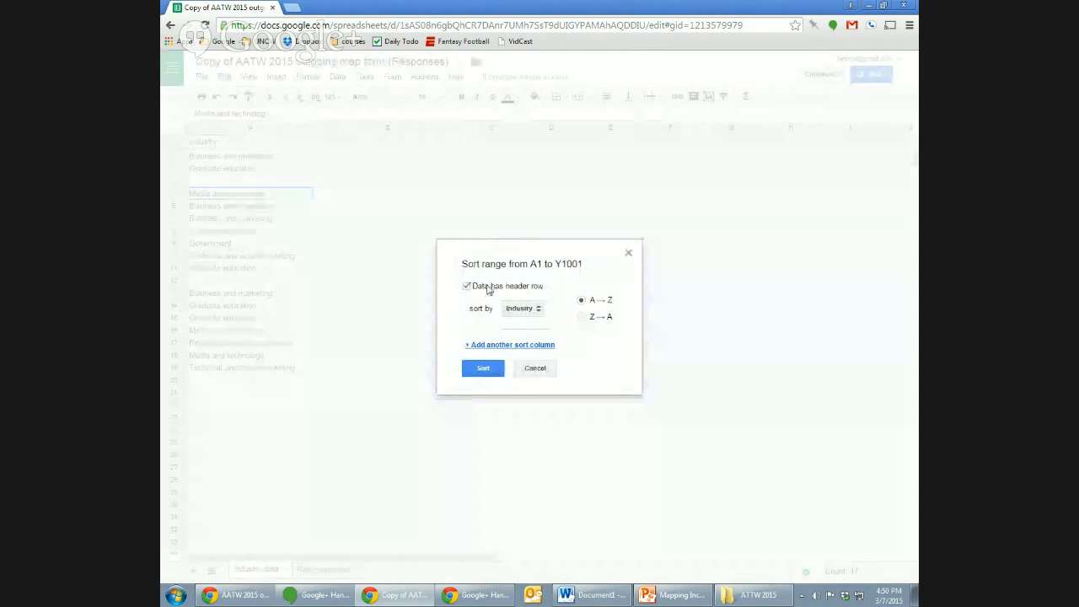
{"action": "left_click", "coordinate": [493, 377]}
Step: Select the Graduate education entries from A7 downward to check how many there are
{"action": "left_click", "coordinate": [321, 218]}
{"action": "left_click", "coordinate": [285, 217]}
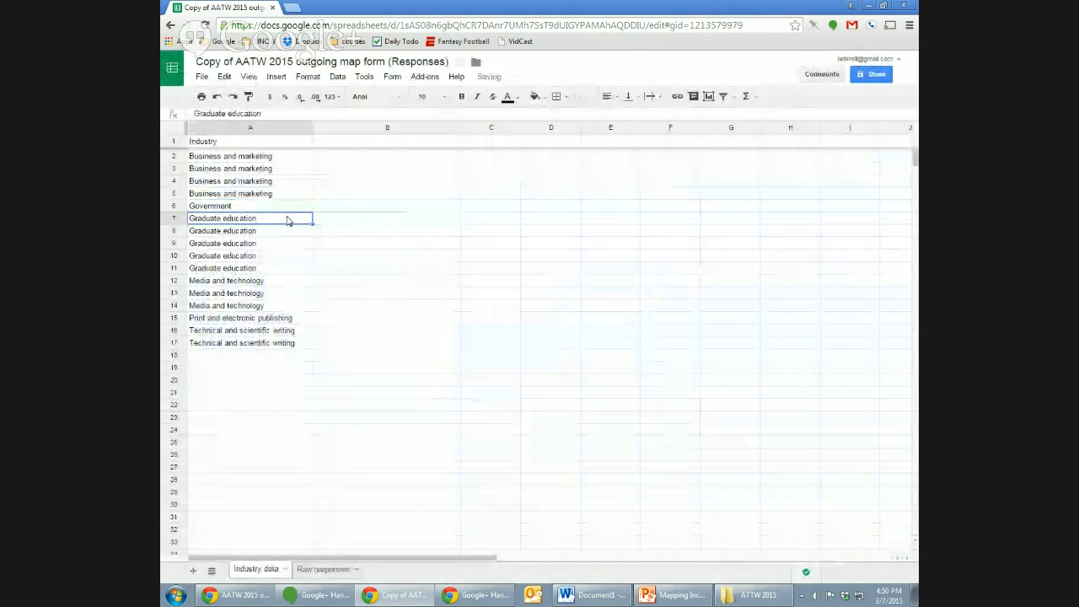
{"action": "key", "text": "shift+Down"}
{"action": "key", "text": "shift+Down"}
{"action": "key", "text": "shift+Down"}
{"action": "key", "text": "shift+Down"}
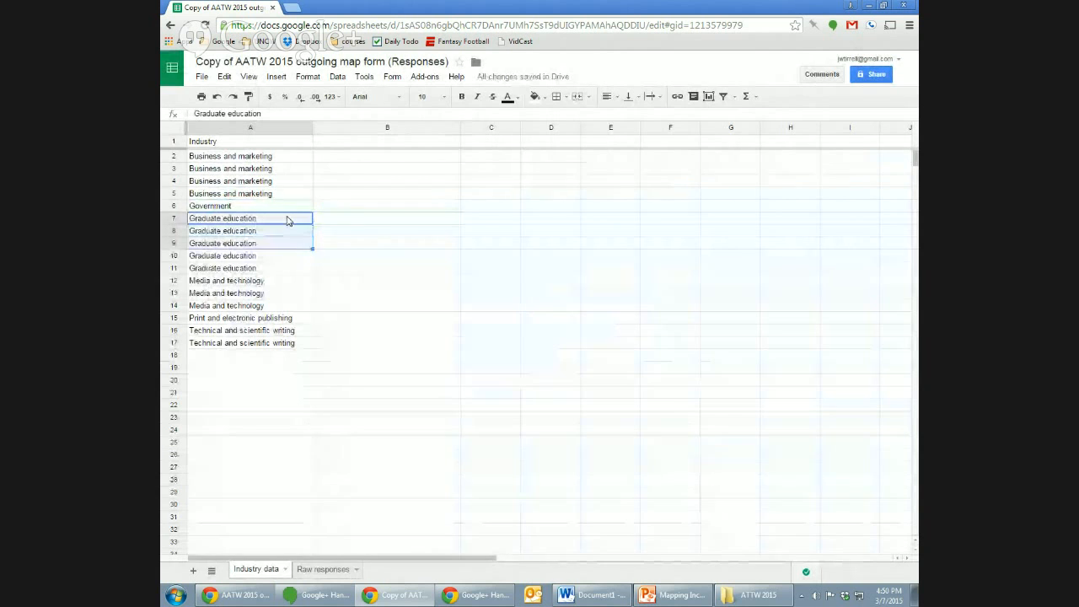
{"action": "left_click", "coordinate": [287, 219]}
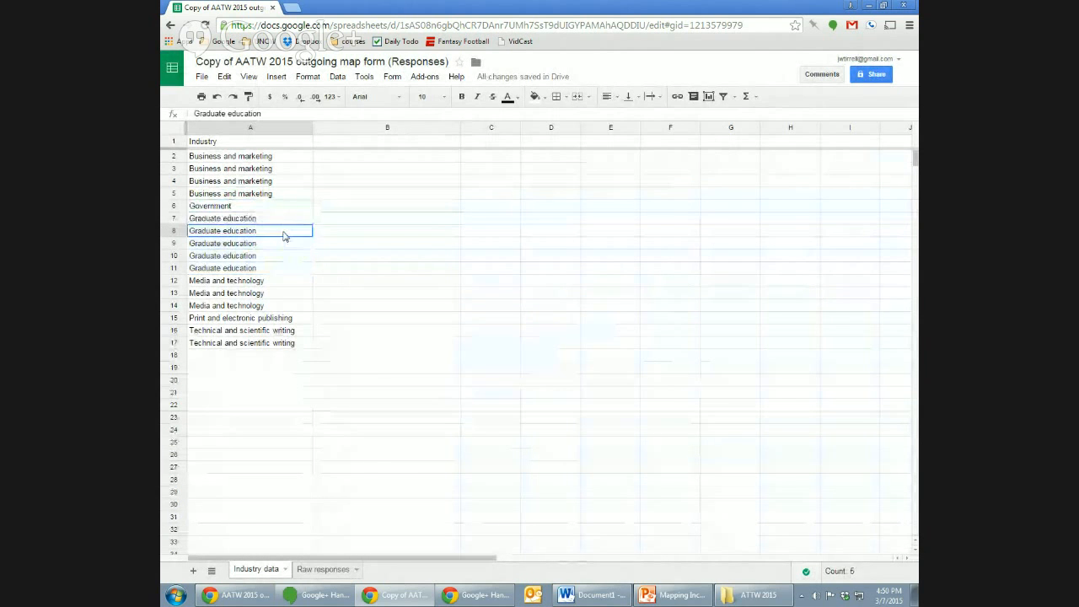
{"action": "left_click", "coordinate": [283, 230]}
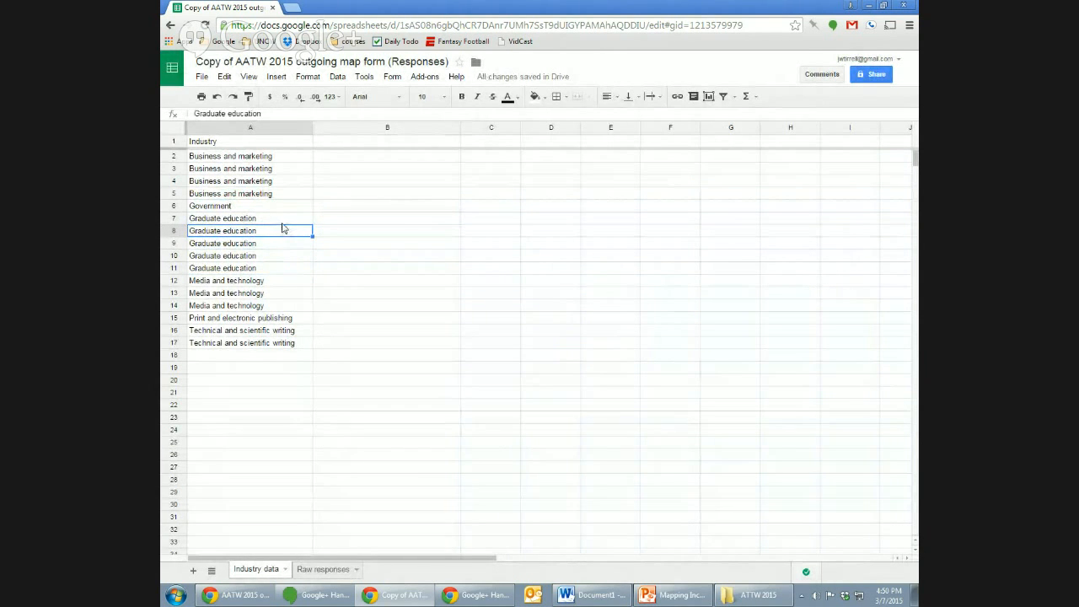
Step: Enter "Count" as the column header in B1, beside Industry
{"action": "left_click", "coordinate": [365, 143]}
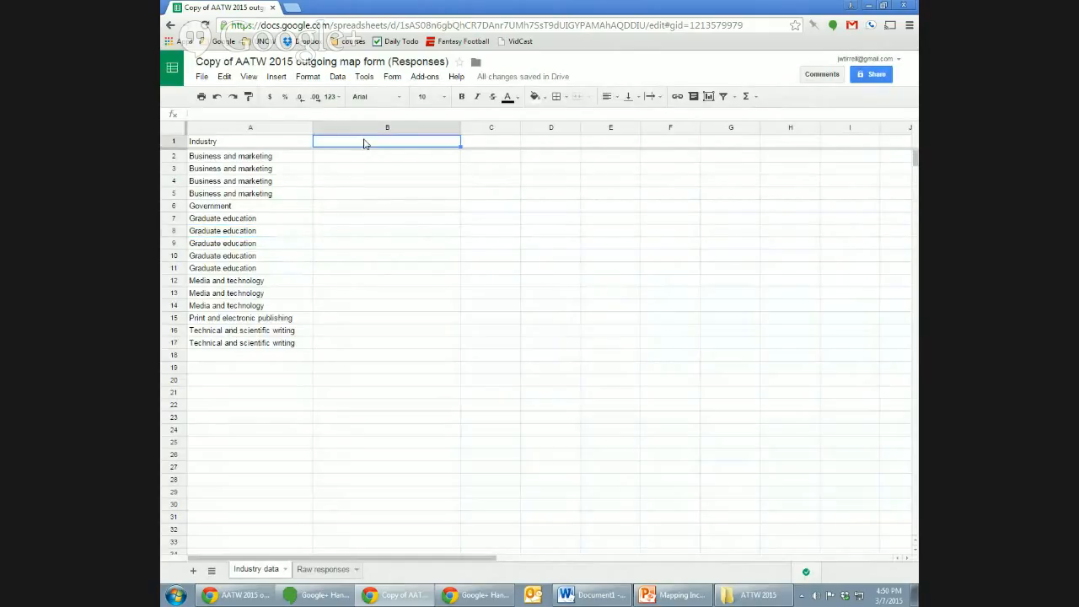
{"action": "type", "text": "Count"}
{"action": "key", "text": "Return"}
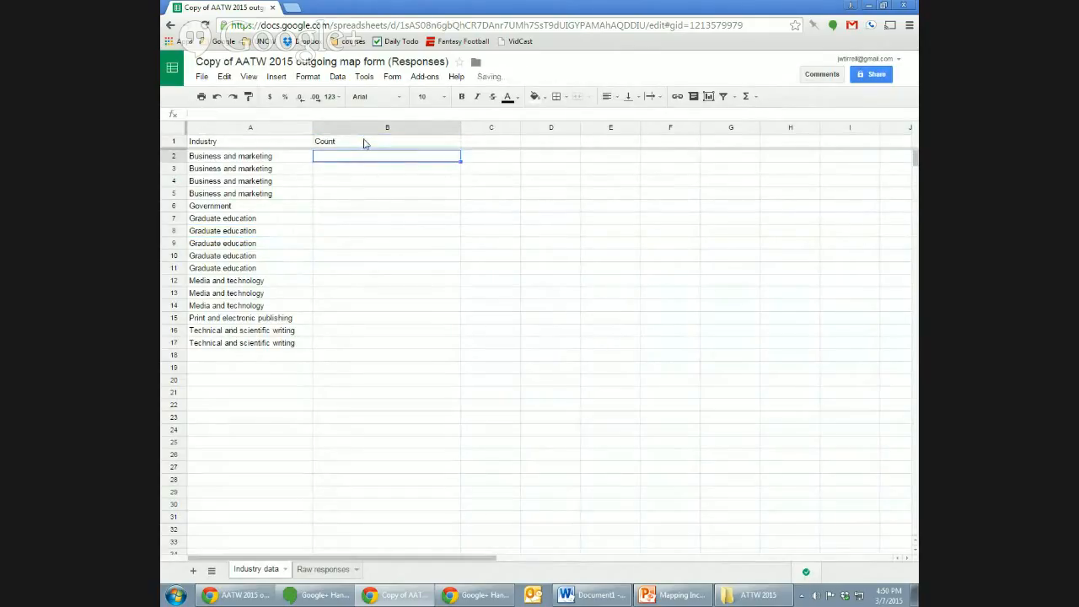
Step: Select the Business and marketing entries in A2:A5, extending to Government in A6, to check the selection's count
{"action": "left_click", "coordinate": [353, 193]}
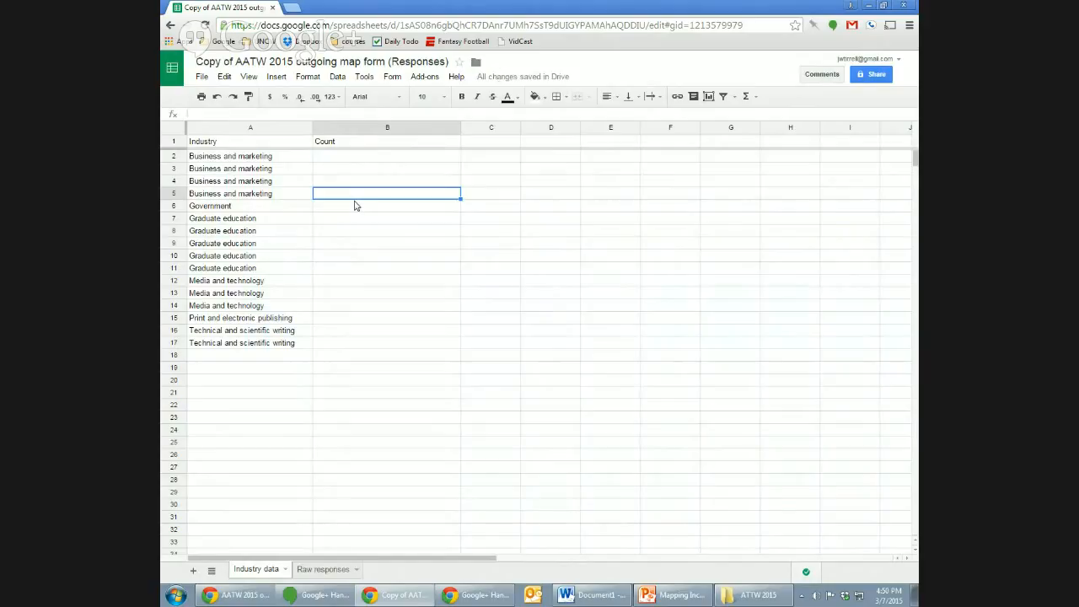
{"action": "key", "text": "Right"}
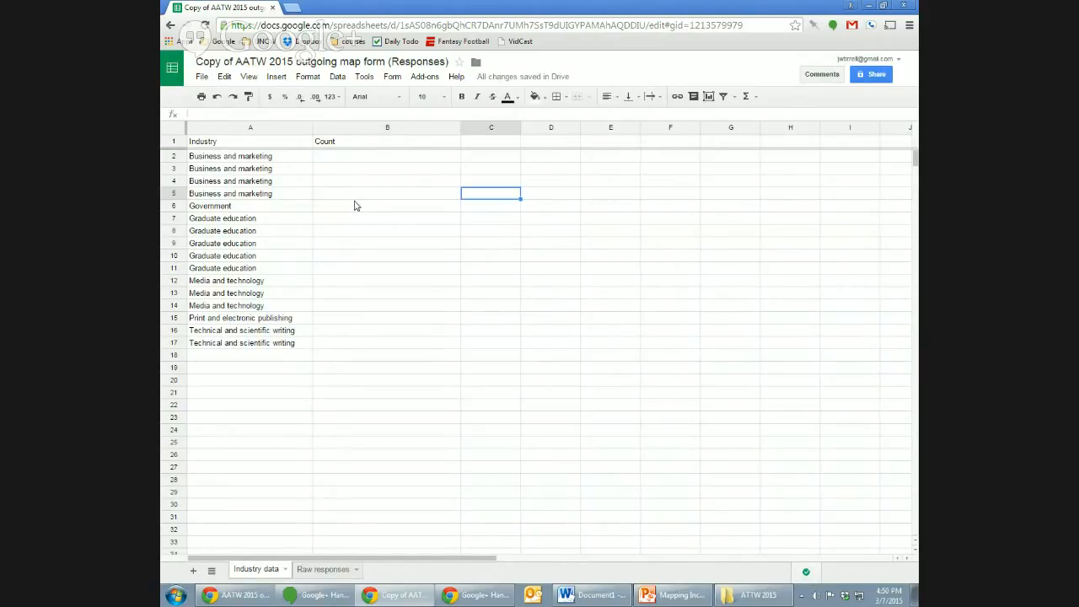
{"action": "key", "text": "Left"}
{"action": "key", "text": "Left"}
{"action": "key", "text": "Up"}
{"action": "key", "text": "Up"}
{"action": "key", "text": "Up"}
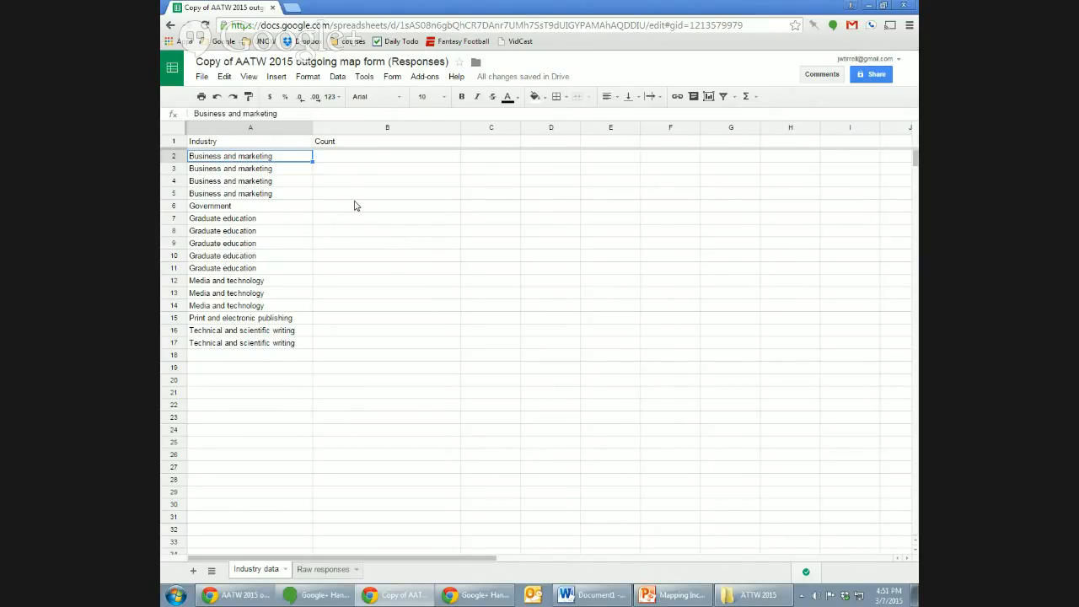
{"action": "key", "text": "shift+Down"}
{"action": "key", "text": "shift+Down"}
{"action": "key", "text": "shift+Down"}
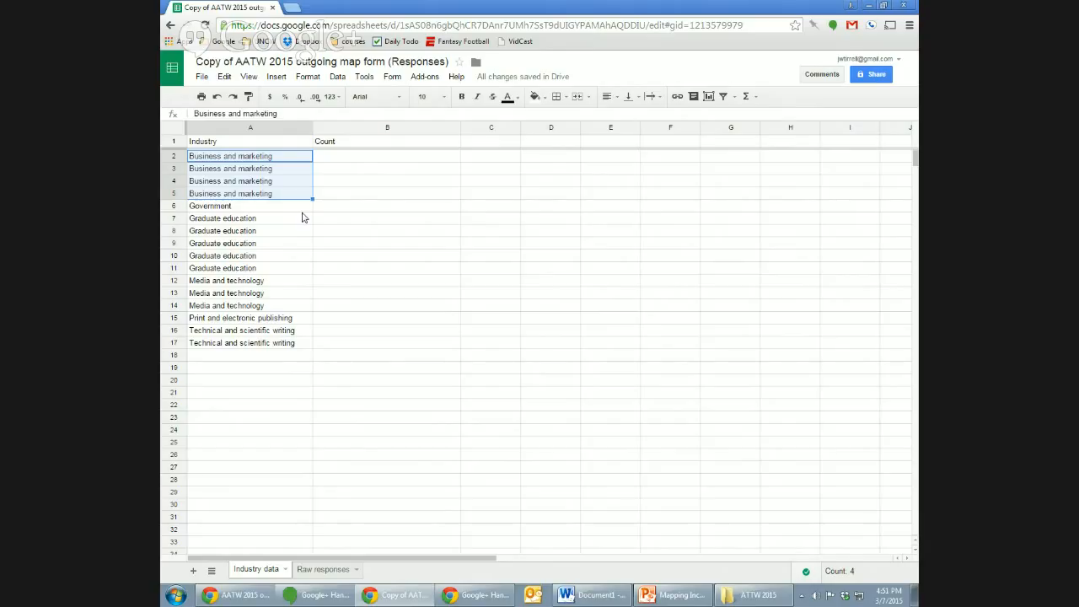
{"action": "key", "text": "shift+Down"}
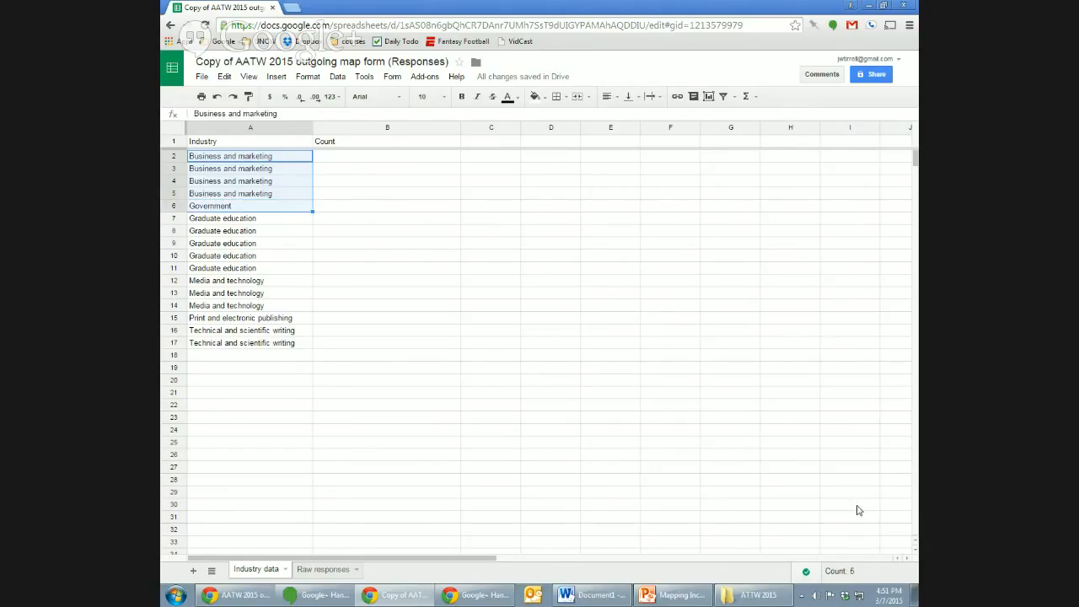
{"action": "left_click", "coordinate": [283, 208]}
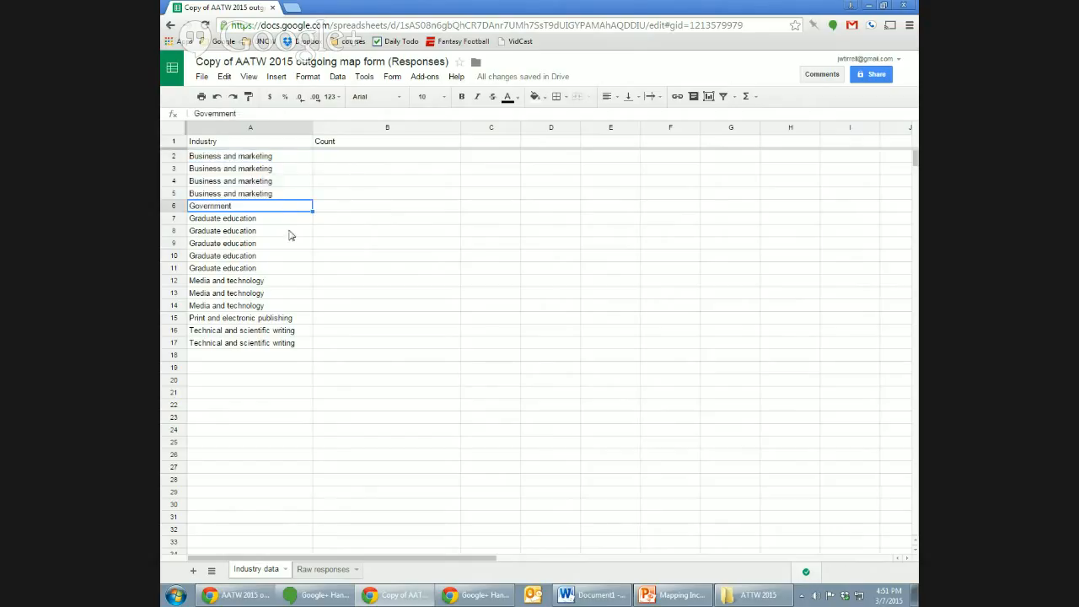
{"action": "left_click", "coordinate": [282, 195]}
Step: Try counting the Business and marketing entries with the formula =COUNTA(A2:A5) in B5
{"action": "left_click", "coordinate": [324, 199]}
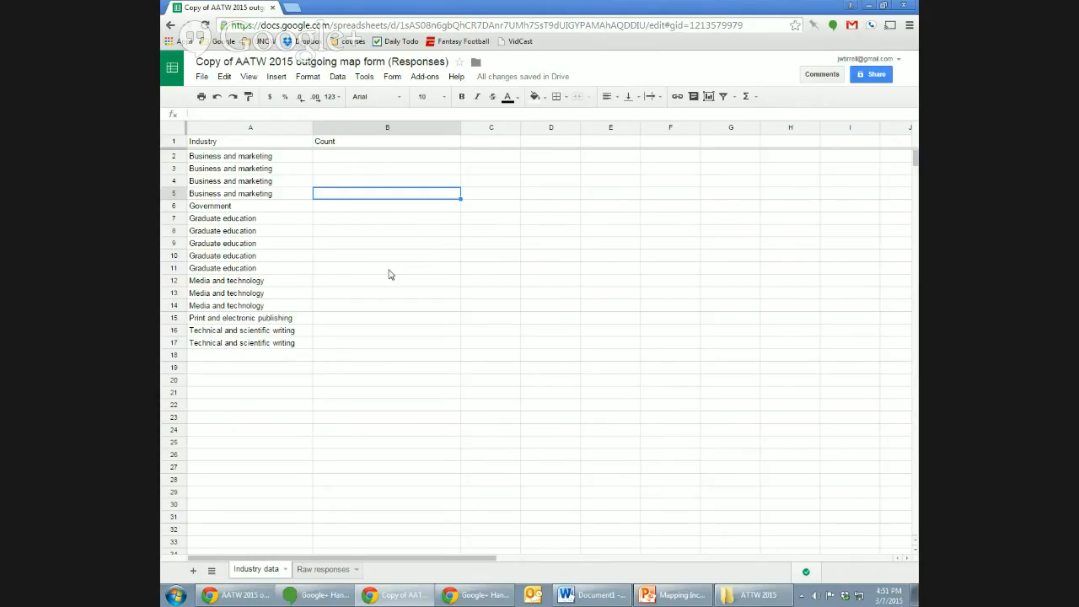
{"action": "type", "text": "=count"}
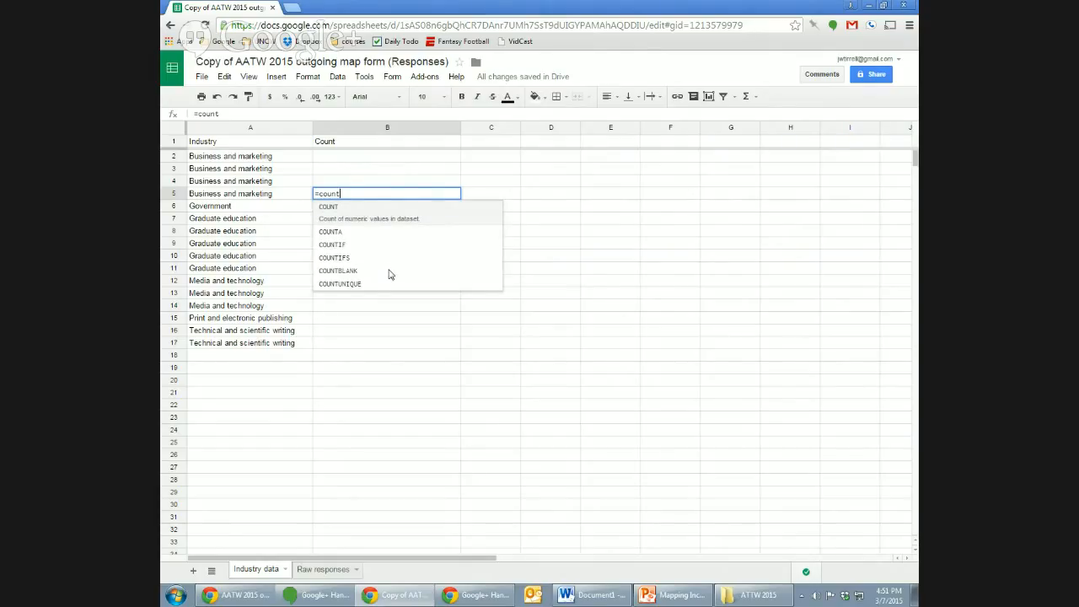
{"action": "left_click", "coordinate": [352, 225]}
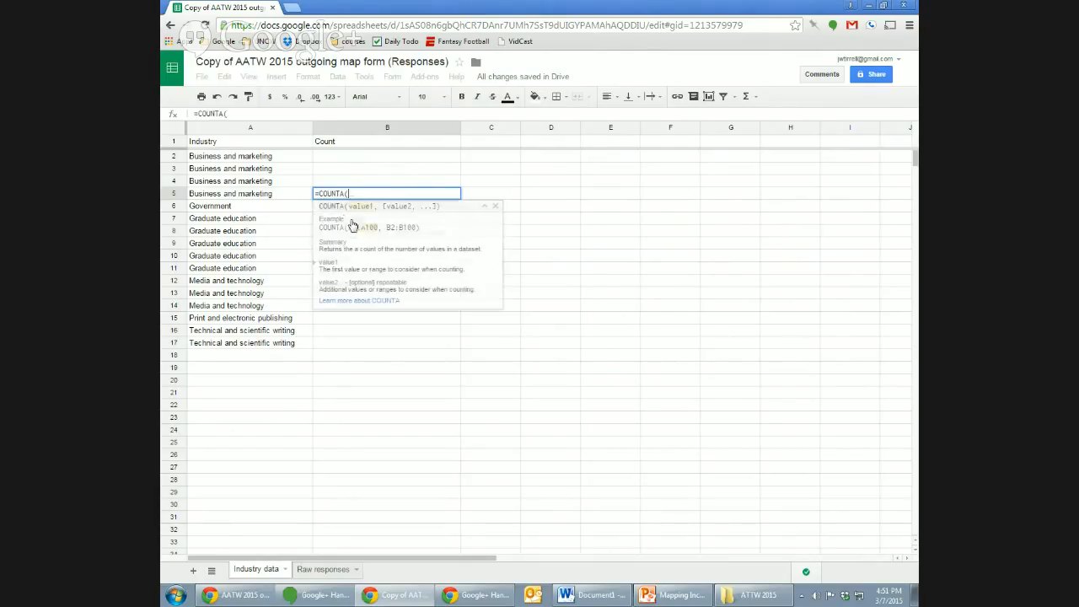
{"action": "left_click_drag", "start_coordinate": [265, 159], "coordinate": [266, 197]}
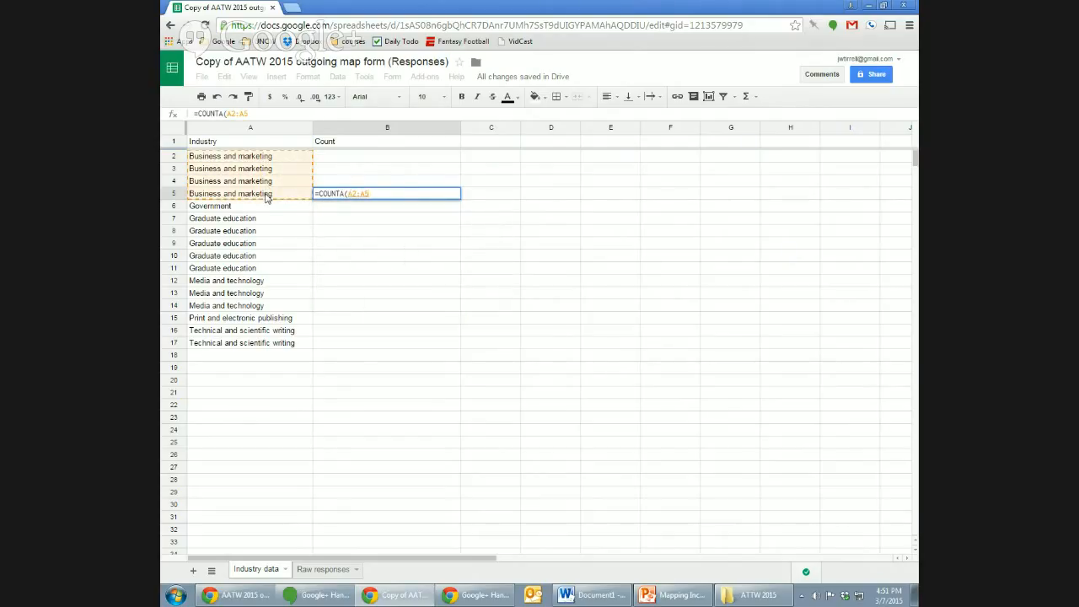
{"action": "type", "text": ")"}
{"action": "key", "text": "Return"}
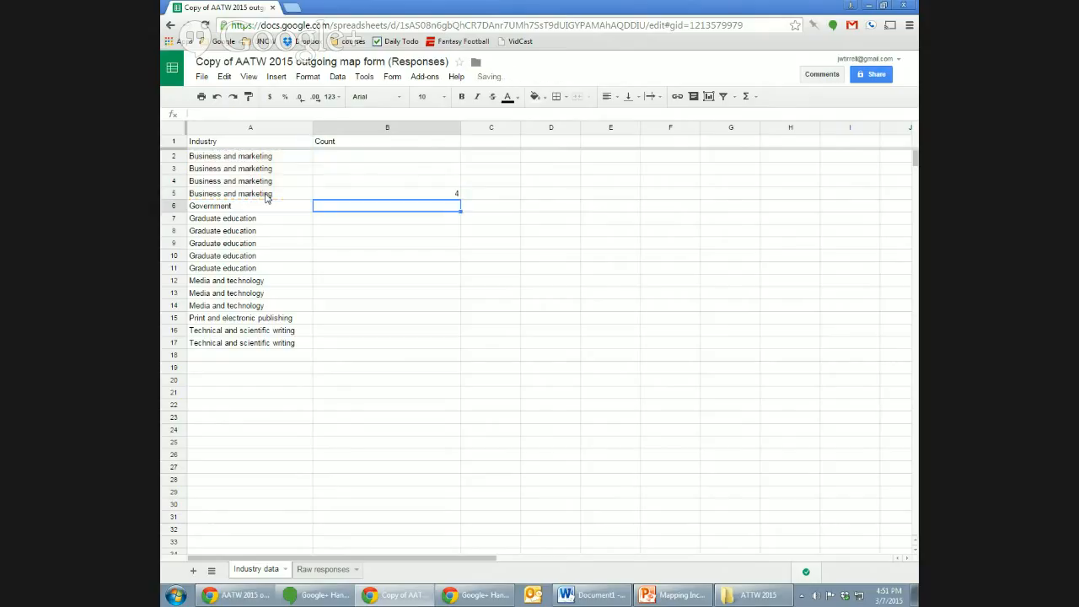
{"action": "key", "text": "Up"}
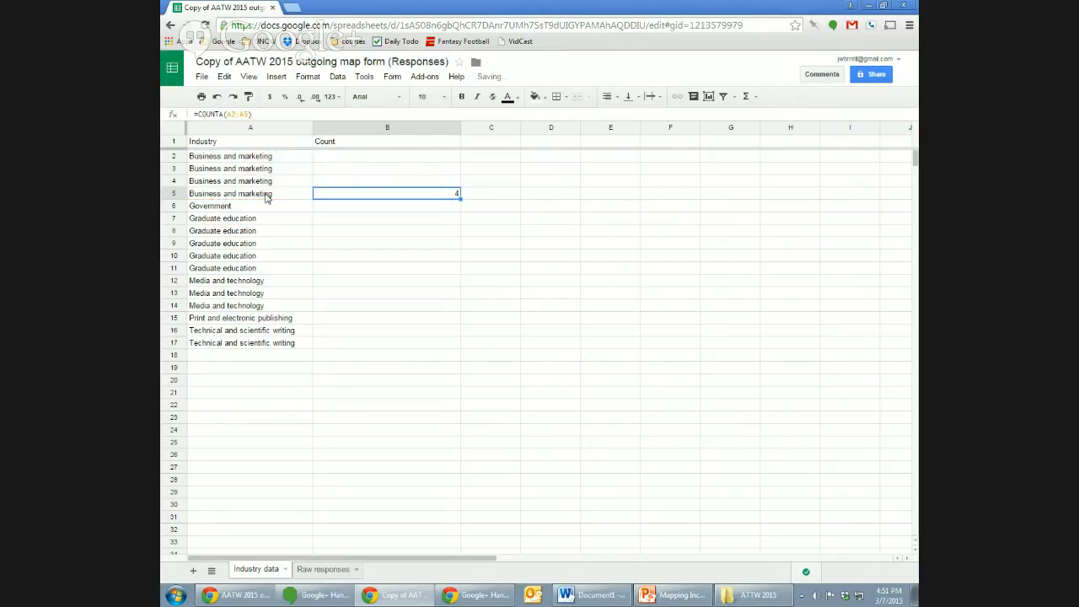
Step: Delete the COUNTA formula from B5
{"action": "key", "text": "Left"}
{"action": "key", "text": "Up"}
{"action": "key", "text": "Up"}
{"action": "key", "text": "Down"}
{"action": "key", "text": "Down"}
{"action": "key", "text": "Right"}
{"action": "key", "text": "Delete"}
Step: Tally the Business and marketing entries in A2:A5 and enter 4 as their count in B2
{"action": "key", "text": "Left"}
{"action": "key", "text": "Up"}
{"action": "key", "text": "Up"}
{"action": "key", "text": "Up"}
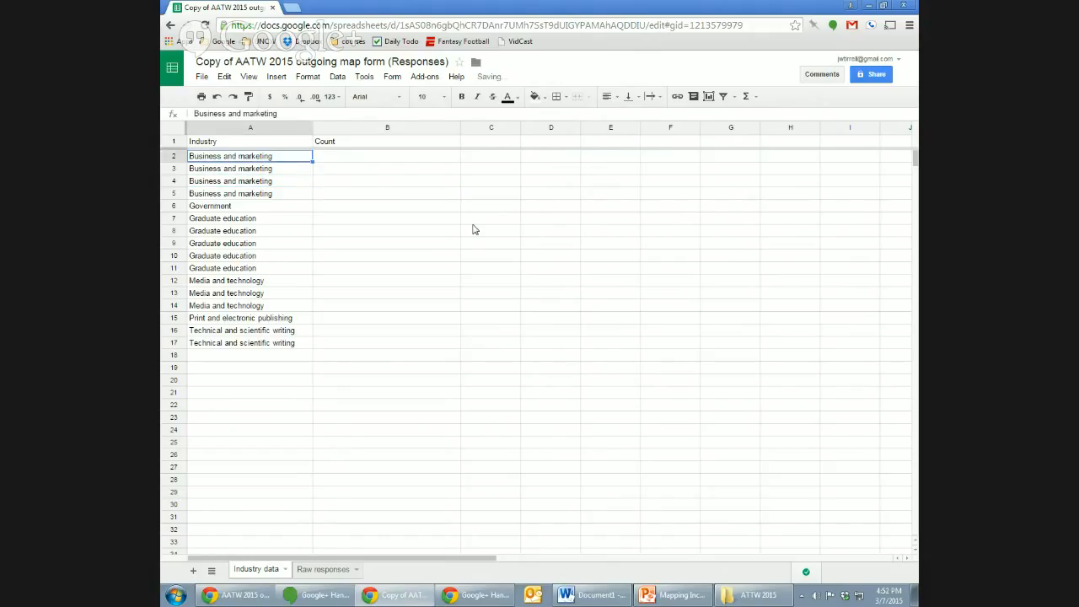
{"action": "key", "text": "shift+Down"}
{"action": "key", "text": "shift+Down"}
{"action": "key", "text": "shift+Down"}
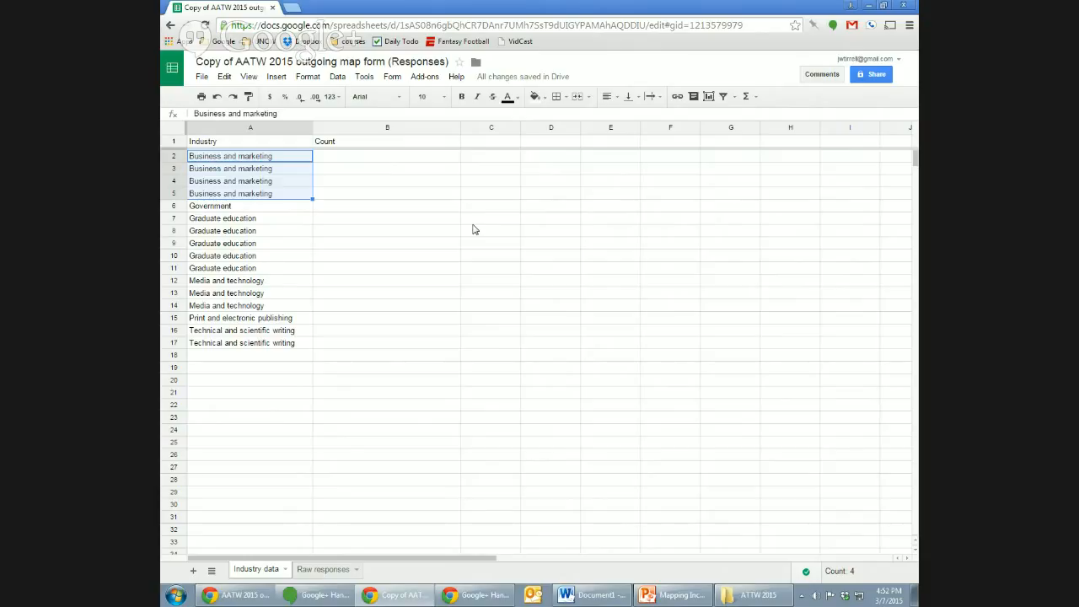
{"action": "key", "text": "Right"}
{"action": "type", "text": "5"}
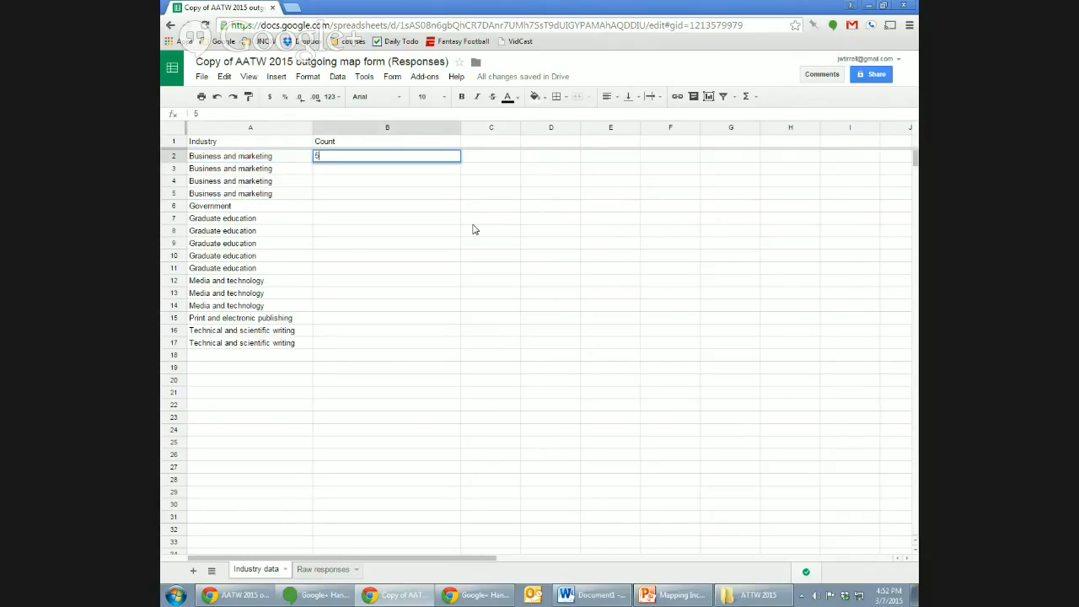
{"action": "key", "text": "Return"}
Step: Enter 1 as the count for Government in B6
{"action": "key", "text": "Down"}
{"action": "key", "text": "Down"}
{"action": "key", "text": "Down"}
{"action": "key", "text": "Left"}
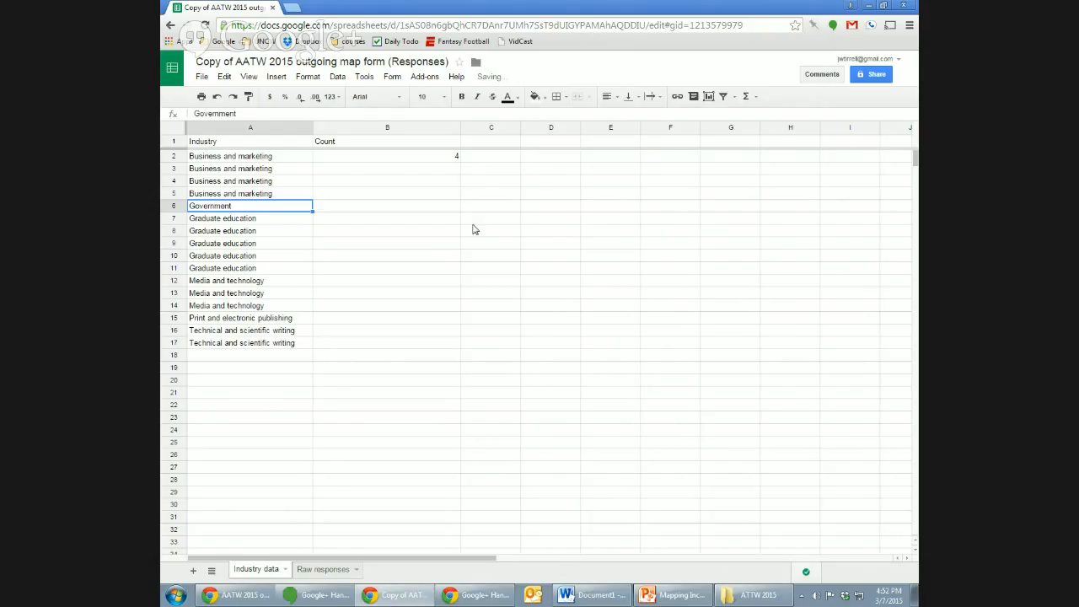
{"action": "key", "text": "Right"}
{"action": "type", "text": "1"}
{"action": "key", "text": "Return"}
Step: Tally the Graduate education entries starting at A7 and enter 5 as their count in B7
{"action": "key", "text": "Left"}
{"action": "key", "text": "shift+Down"}
{"action": "key", "text": "shift+Down"}
{"action": "key", "text": "shift+Down"}
{"action": "key", "text": "shift+Down"}
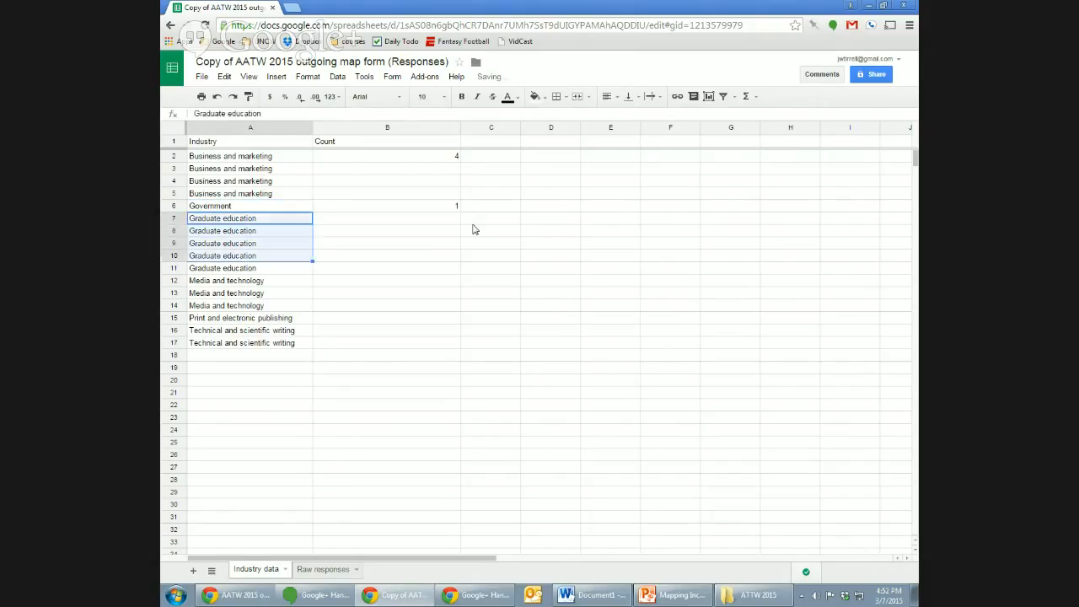
{"action": "key", "text": "Right"}
{"action": "type", "text": "5"}
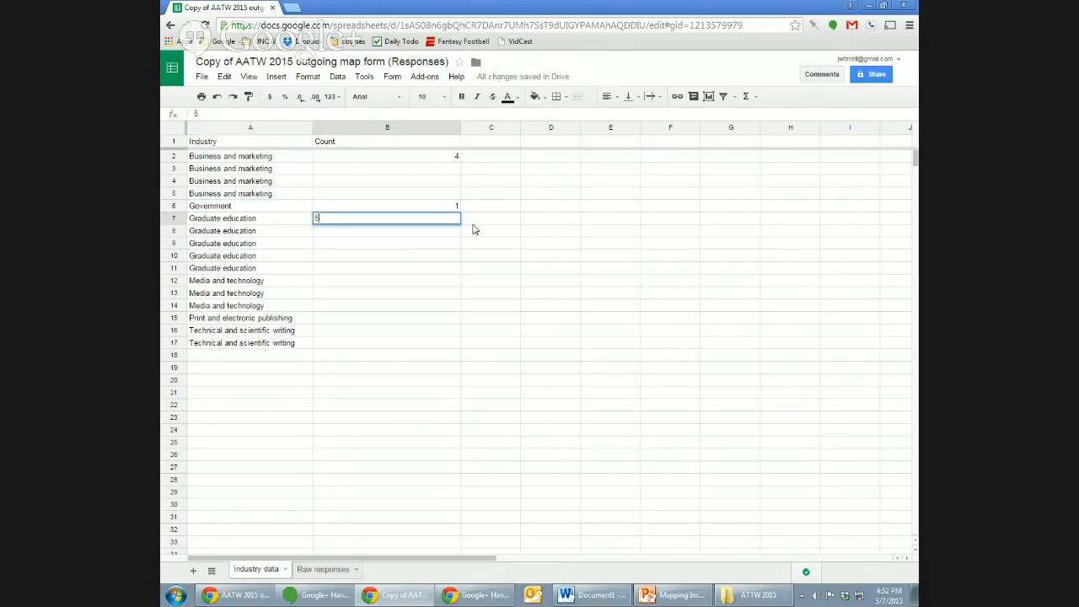
{"action": "key", "text": "Return"}
Step: Tally the Media and technology entries in A12:A14 and enter 3 as their count in B12
{"action": "key", "text": "Left"}
{"action": "key", "text": "Down"}
{"action": "key", "text": "Down"}
{"action": "key", "text": "Down"}
{"action": "key", "text": "Down"}
{"action": "key", "text": "shift+Down"}
{"action": "key", "text": "shift+Down"}
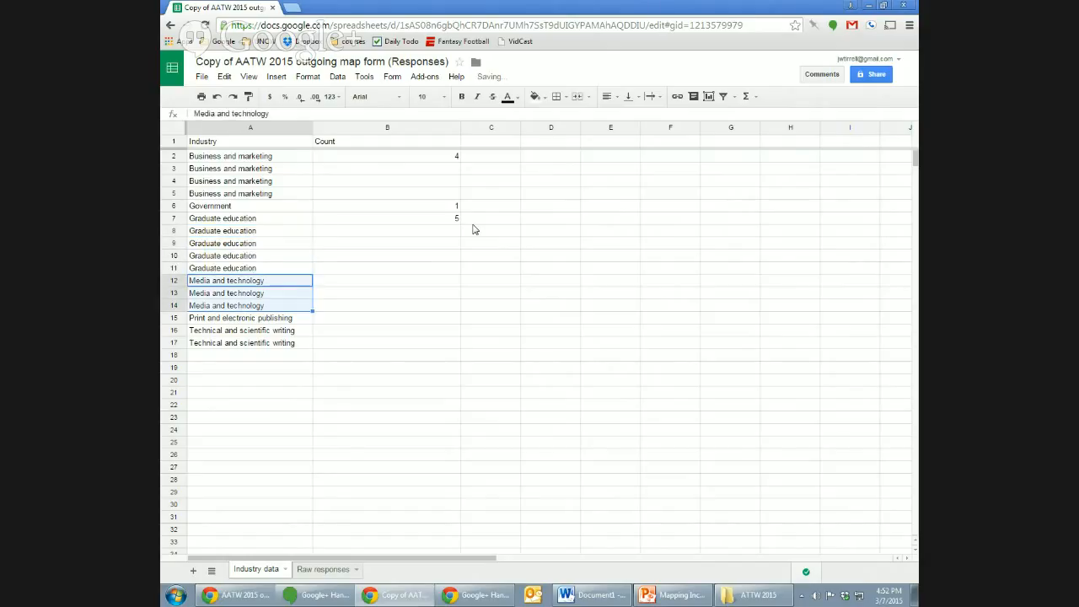
{"action": "key", "text": "Right"}
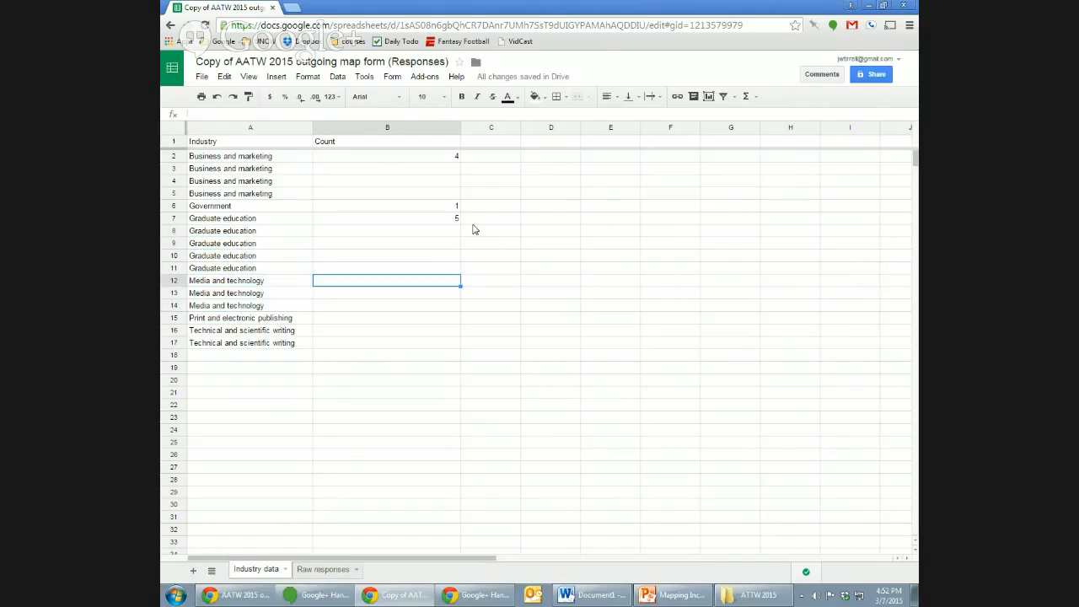
{"action": "type", "text": "3"}
{"action": "key", "text": "Return"}
Step: Enter 1 as the count for Print and electronic publishing in B15
{"action": "key", "text": "Left"}
{"action": "key", "text": "Down"}
{"action": "key", "text": "Down"}
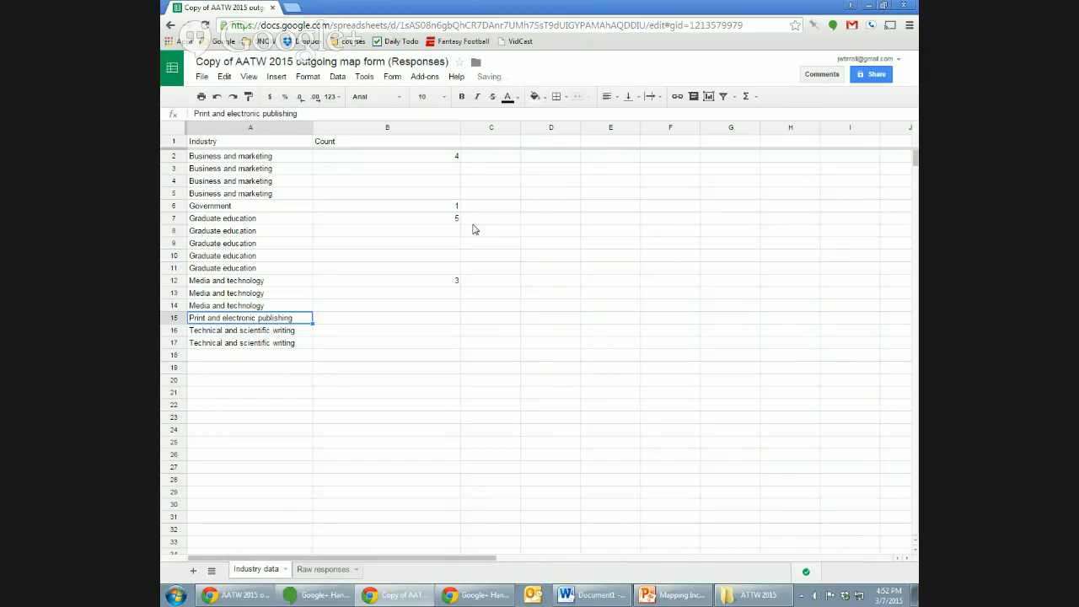
{"action": "key", "text": "Right"}
{"action": "type", "text": "1"}
{"action": "key", "text": "Return"}
Step: Tally the Technical and scientific writing entries in A16:A17 and enter 2 as their count in B16
{"action": "key", "text": "Left"}
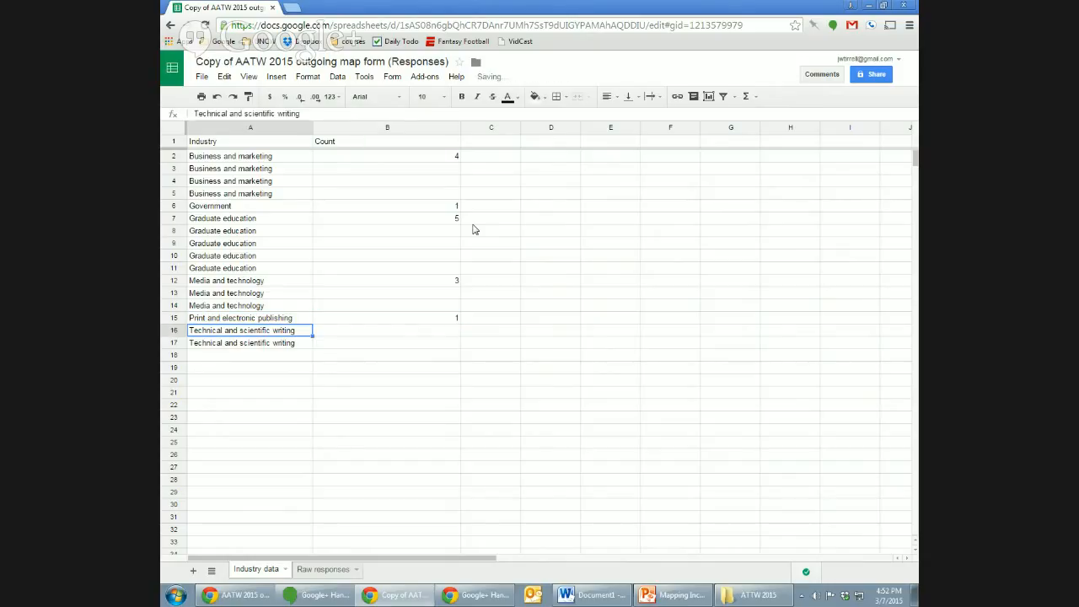
{"action": "key", "text": "shift+Down"}
{"action": "key", "text": "Right"}
{"action": "type", "text": "2"}
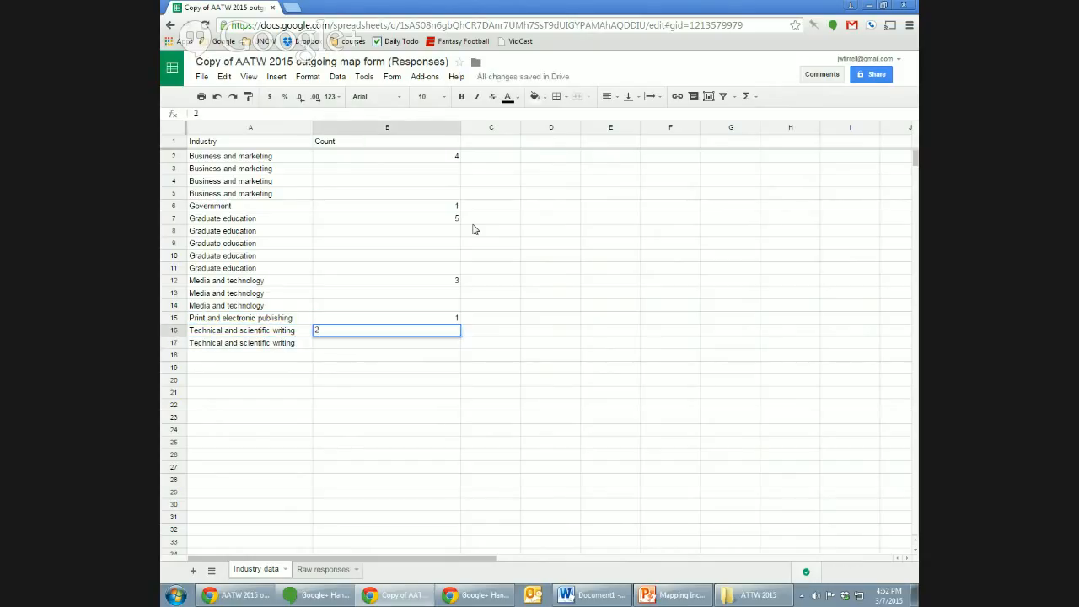
{"action": "left_click", "coordinate": [420, 233]}
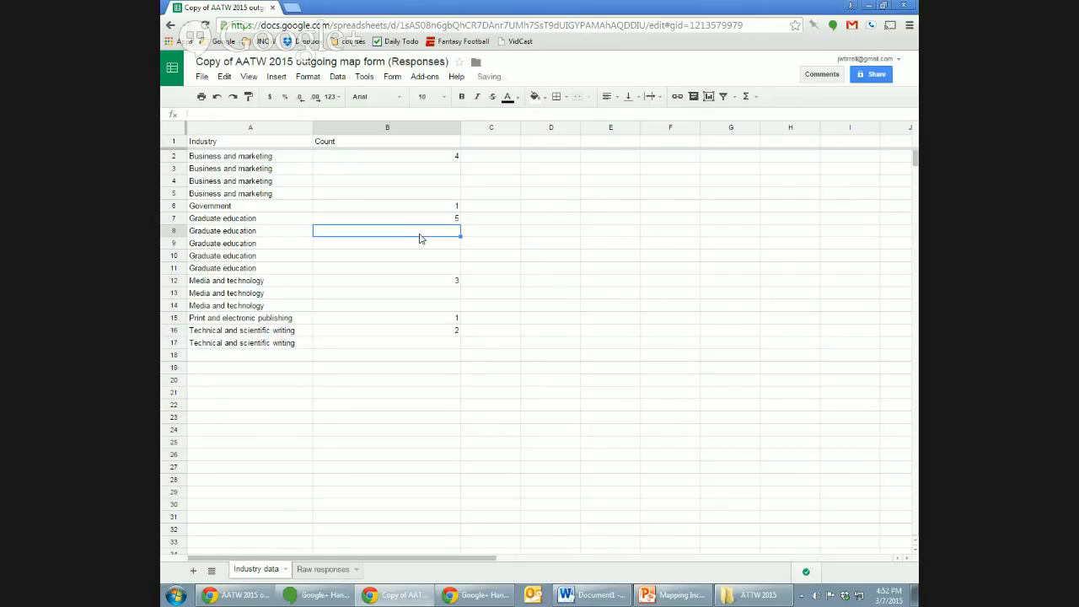
Step: Sort the range A1:B17 by Count in descending order (Z → A), treating the first row as a header
{"action": "left_click", "coordinate": [337, 76]}
{"action": "left_click", "coordinate": [361, 322]}
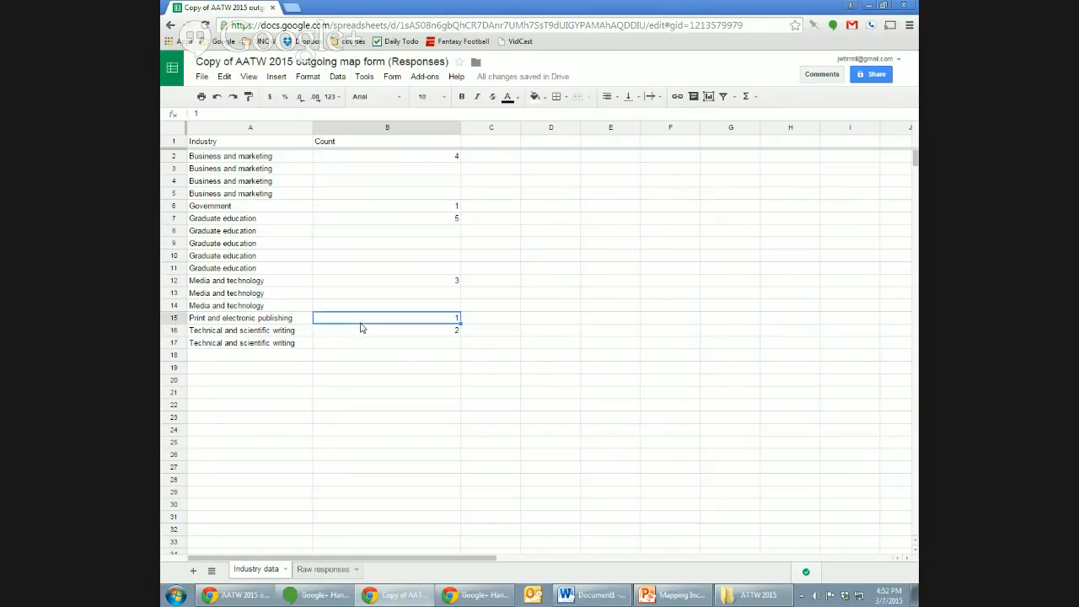
{"action": "key", "text": "ctrl+a"}
{"action": "left_click", "coordinate": [337, 75]}
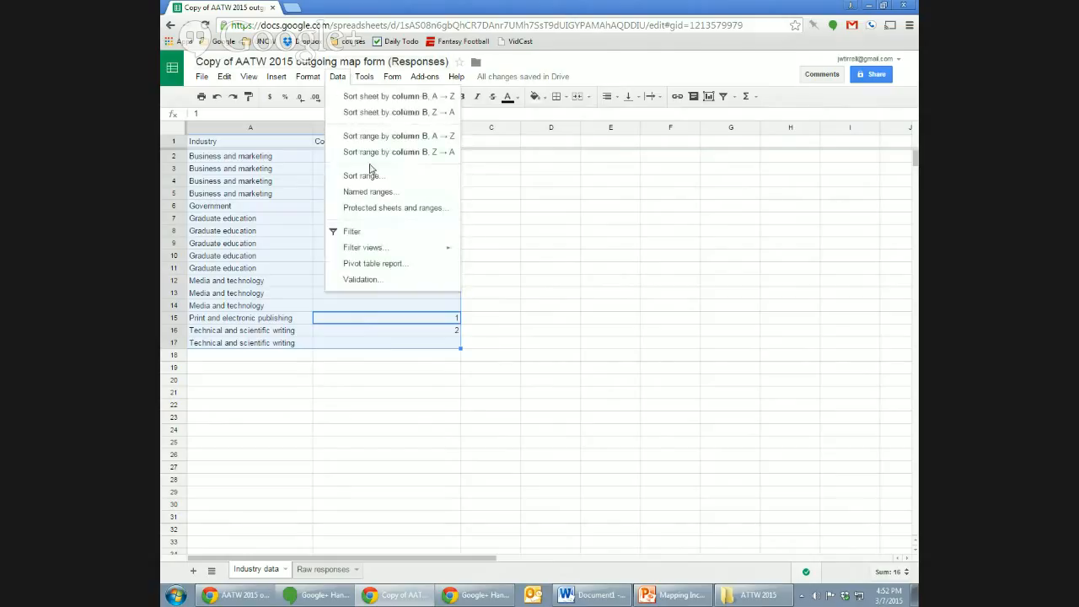
{"action": "left_click", "coordinate": [375, 177]}
{"action": "left_click", "coordinate": [533, 286]}
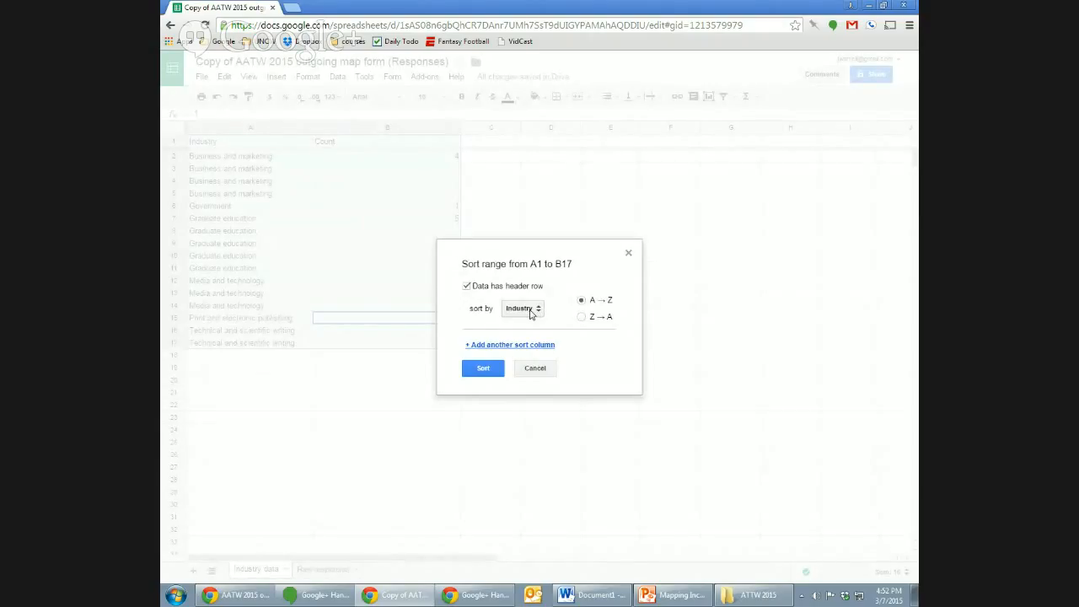
{"action": "left_click", "coordinate": [524, 310]}
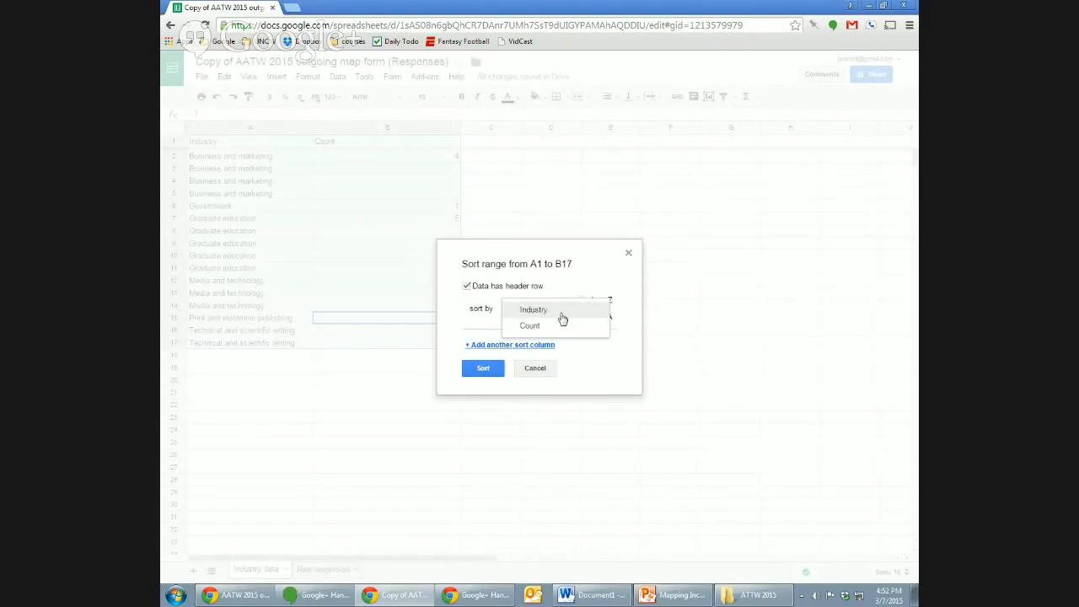
{"action": "left_click", "coordinate": [558, 326]}
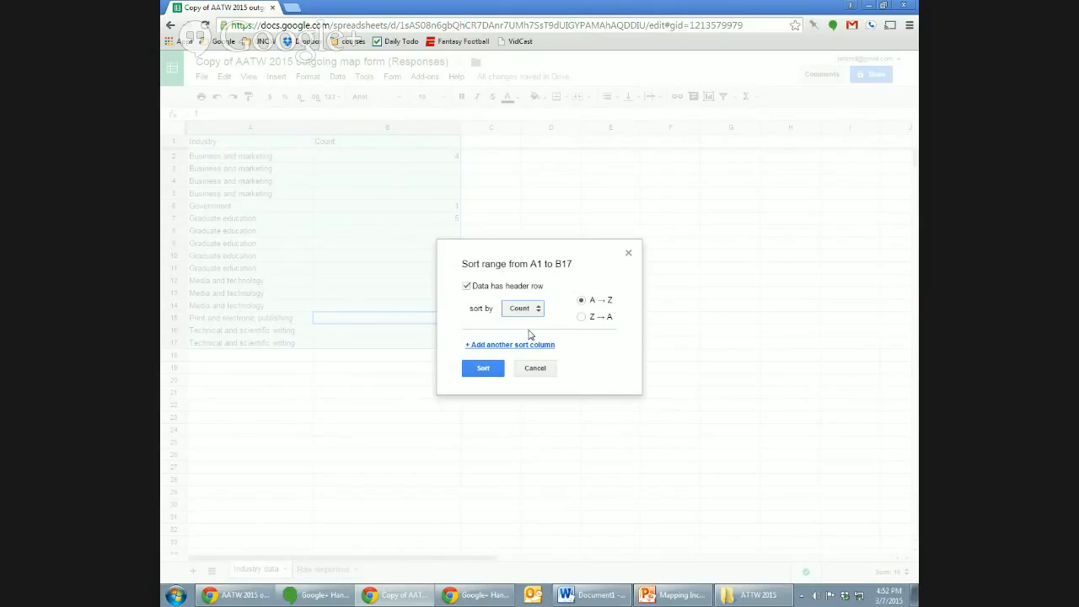
{"action": "left_click", "coordinate": [583, 317]}
{"action": "left_click", "coordinate": [486, 369]}
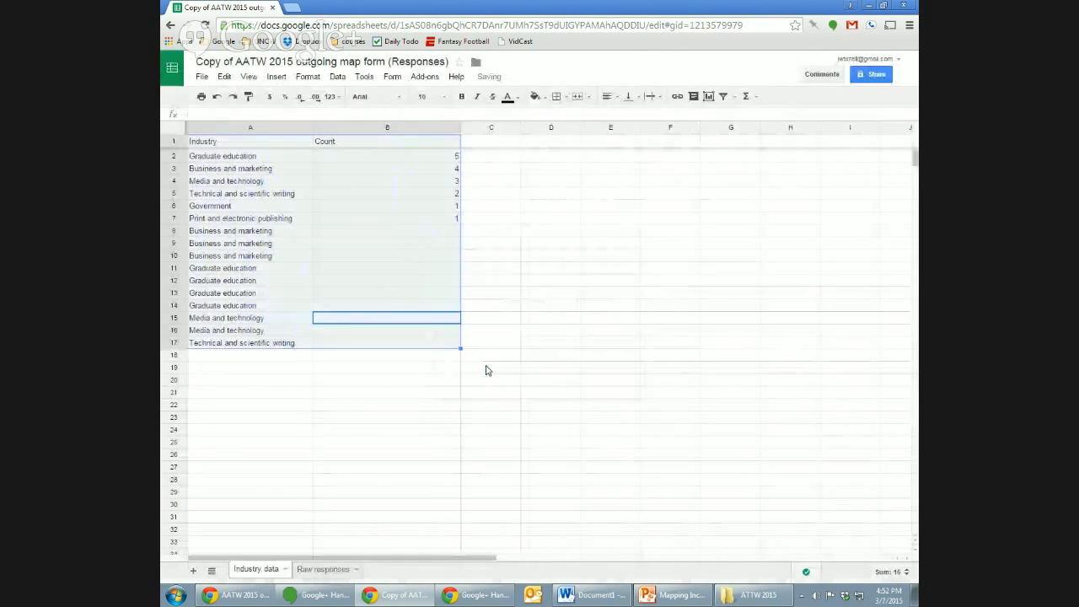
Step: Delete the contents of the duplicate industry rows without counts in A8:B17
{"action": "left_click_drag", "start_coordinate": [280, 231], "coordinate": [411, 343]}
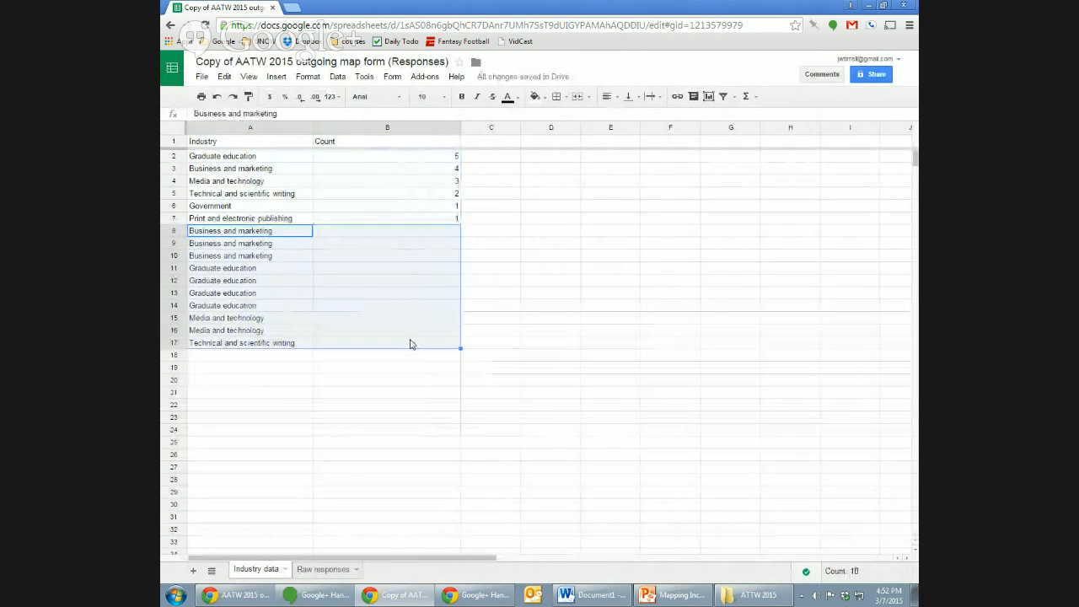
{"action": "key", "text": "Delete"}
{"action": "left_click", "coordinate": [383, 285]}
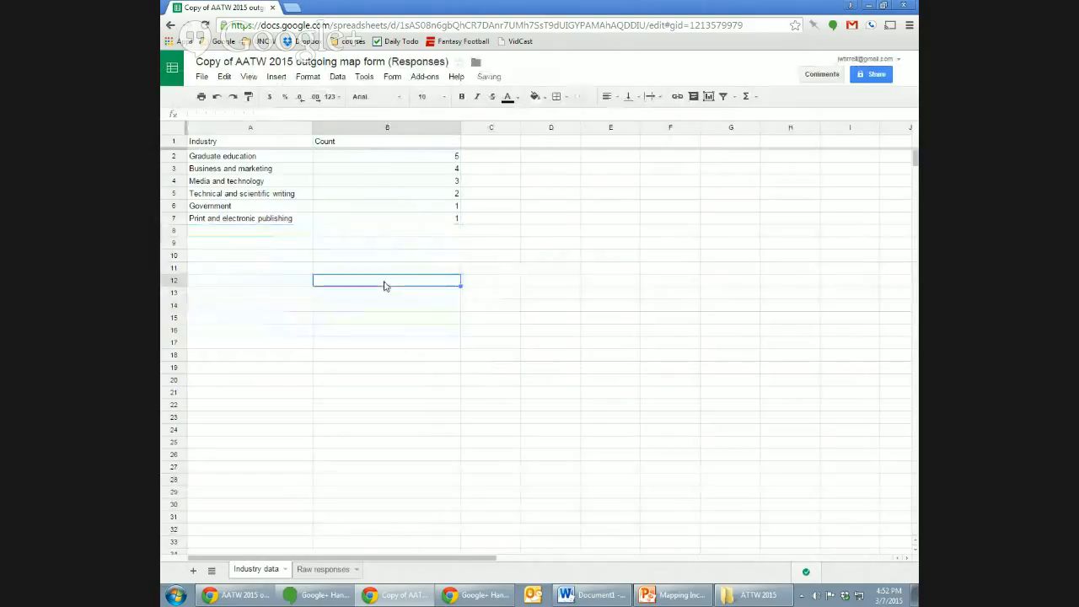
{"action": "left_click", "coordinate": [274, 160]}
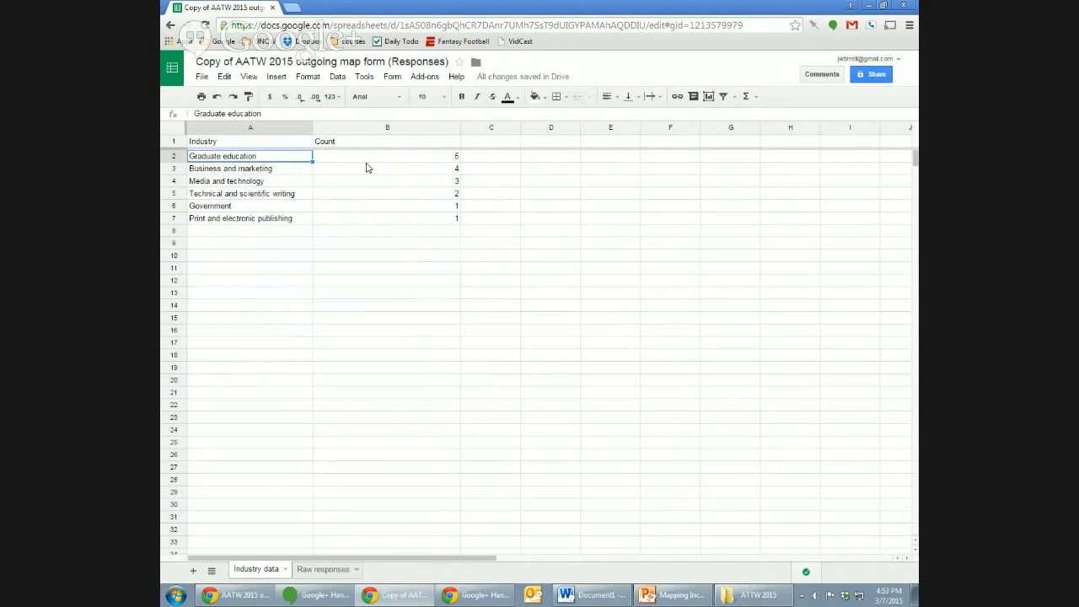
Step: Select the industries and their counts in A2:B7 and start inserting a chart from them
{"action": "left_click", "coordinate": [361, 261]}
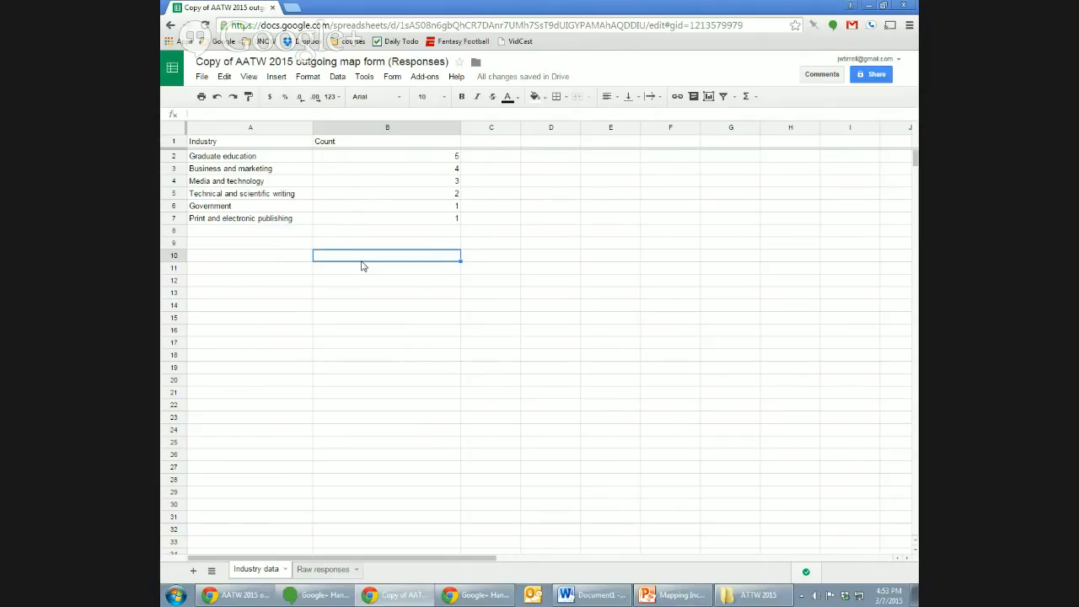
{"action": "key", "text": "Up"}
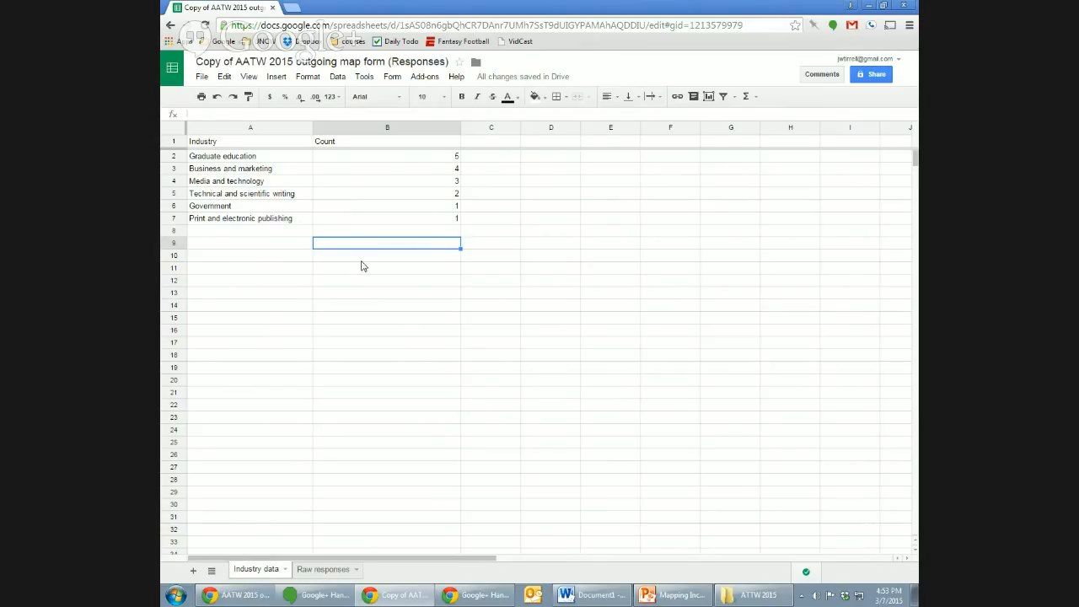
{"action": "key", "text": "Up"}
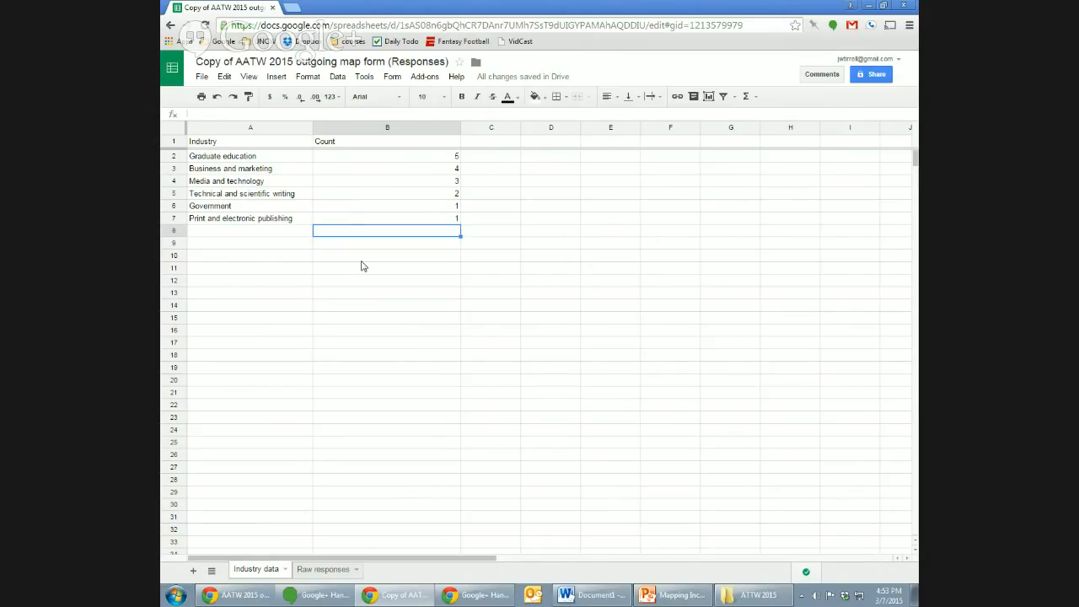
{"action": "key", "text": "Up"}
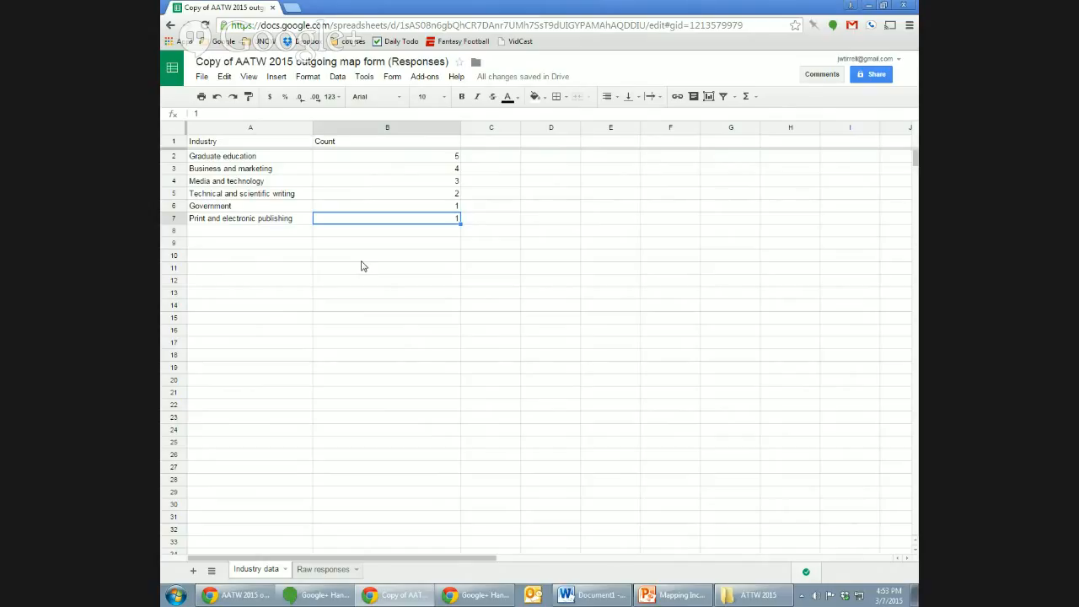
{"action": "key", "text": "shift+Left"}
{"action": "key", "text": "shift+Up"}
{"action": "key", "text": "shift+Up"}
{"action": "key", "text": "shift+Up"}
{"action": "key", "text": "shift+Up"}
{"action": "key", "text": "shift+Up"}
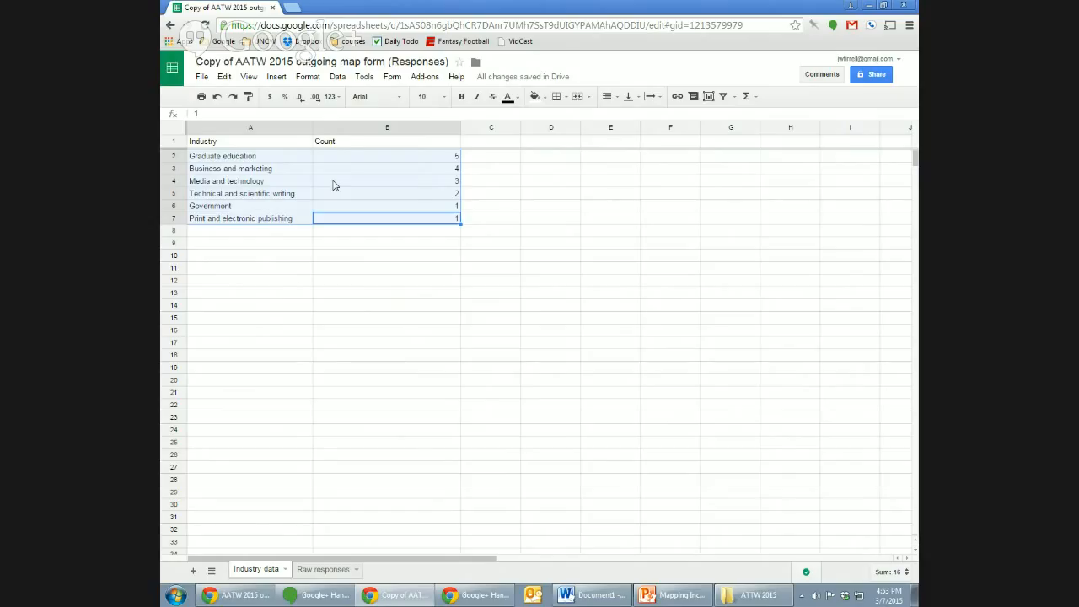
{"action": "left_click", "coordinate": [273, 78]}
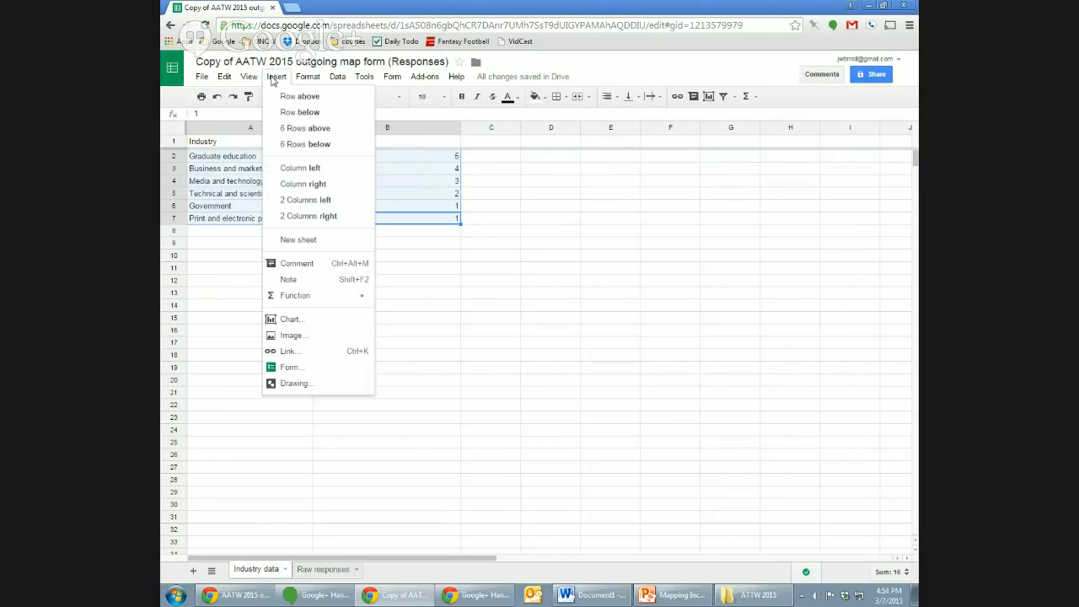
{"action": "left_click", "coordinate": [306, 320]}
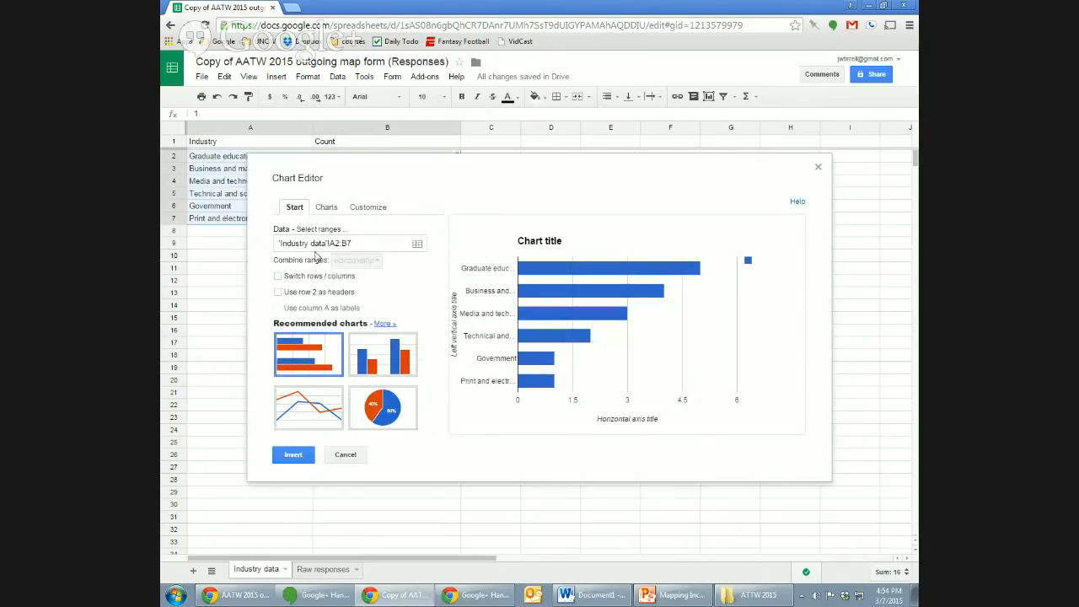
Step: Change the chart type from bar to the flat pie chart
{"action": "left_click", "coordinate": [326, 207]}
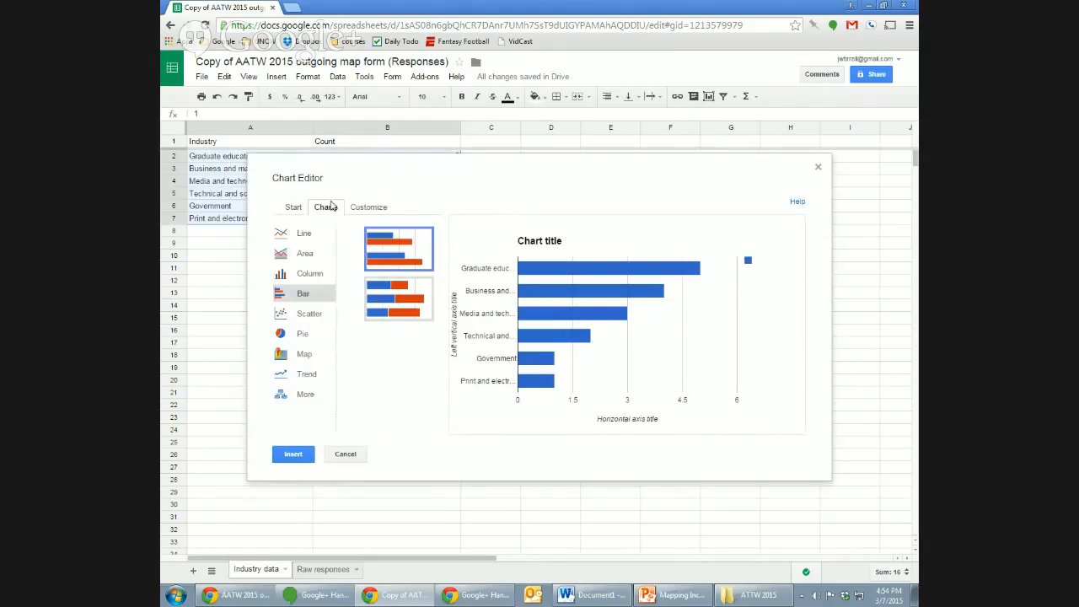
{"action": "left_click", "coordinate": [305, 336]}
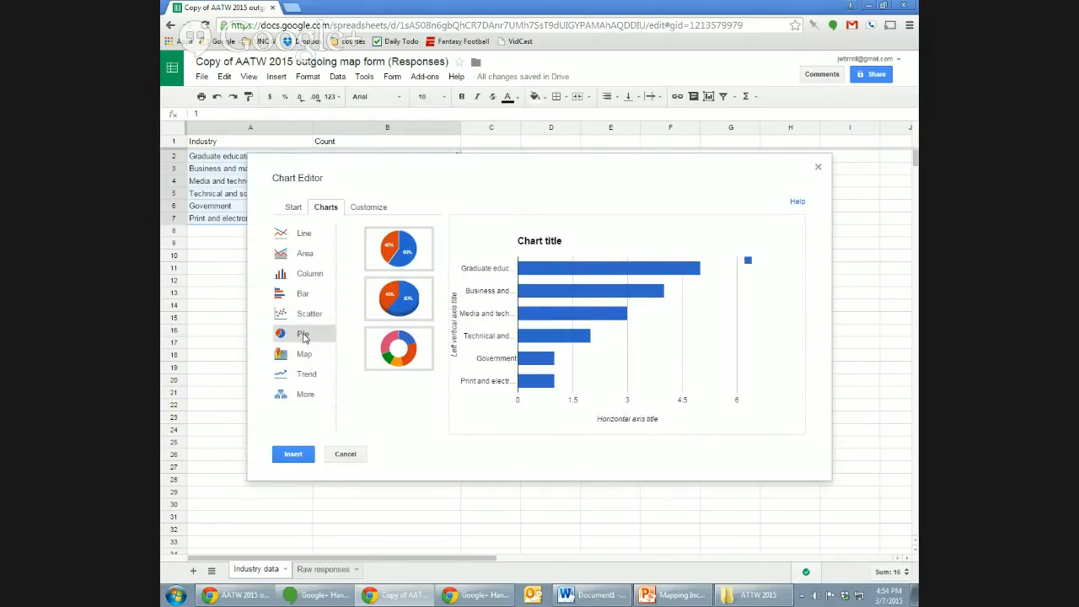
{"action": "left_click", "coordinate": [392, 246]}
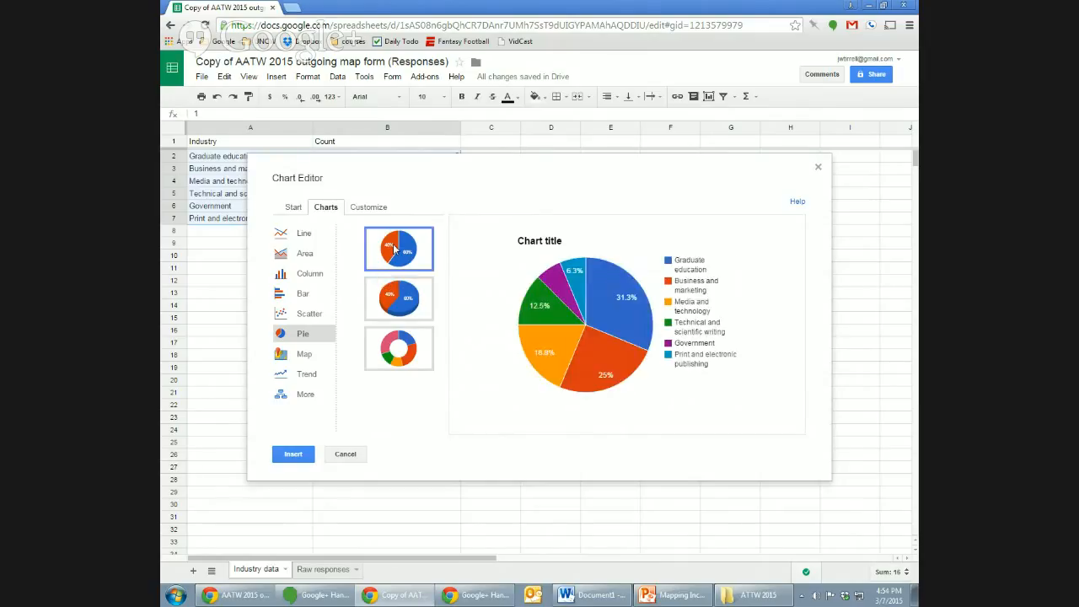
Step: Try the 3D pie and donut variants of the chart, then return to the flat pie chart
{"action": "left_click", "coordinate": [404, 300]}
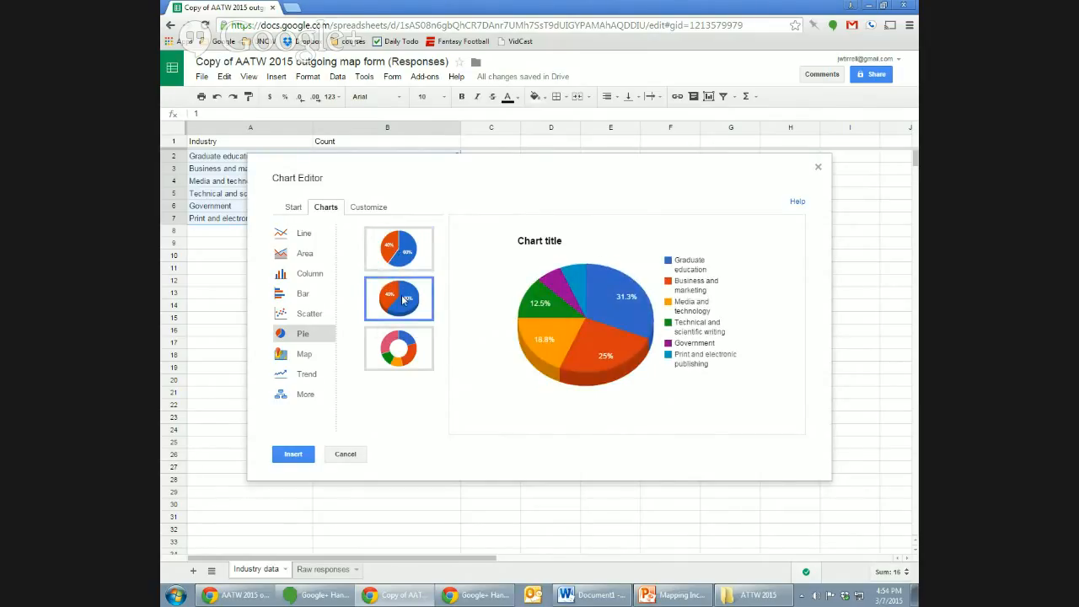
{"action": "mouse_move", "coordinate": [594, 287]}
{"action": "left_click", "coordinate": [393, 346]}
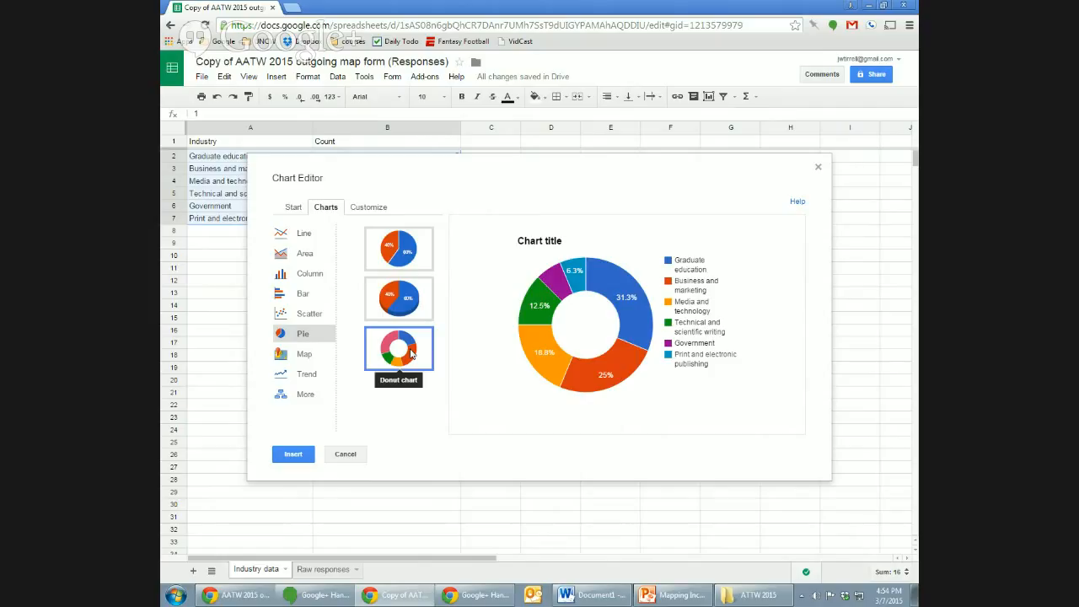
{"action": "mouse_move", "coordinate": [611, 293]}
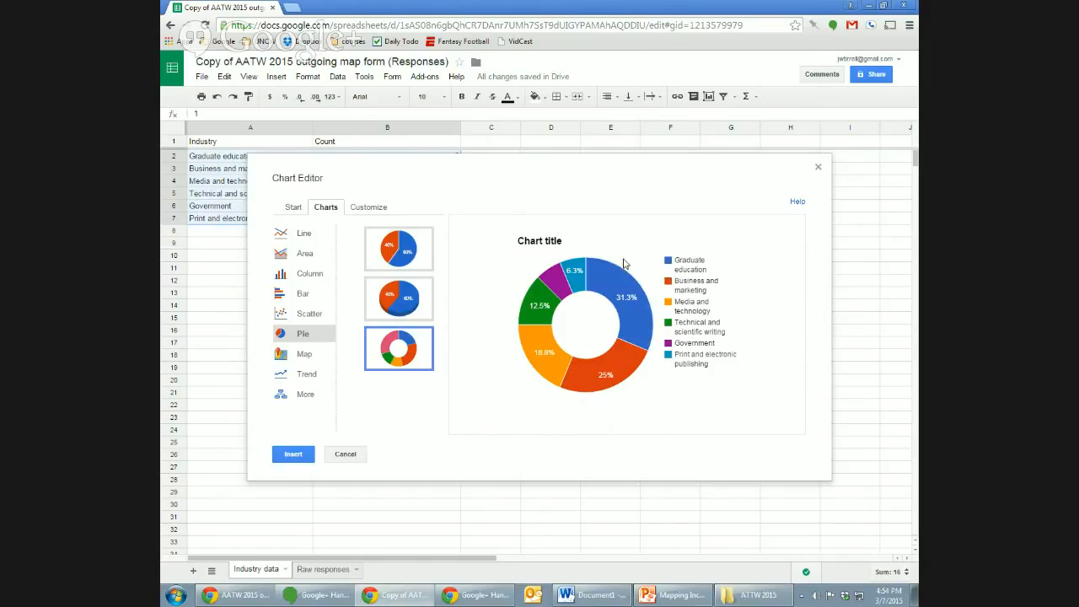
{"action": "mouse_move", "coordinate": [644, 316]}
{"action": "left_click", "coordinate": [404, 246]}
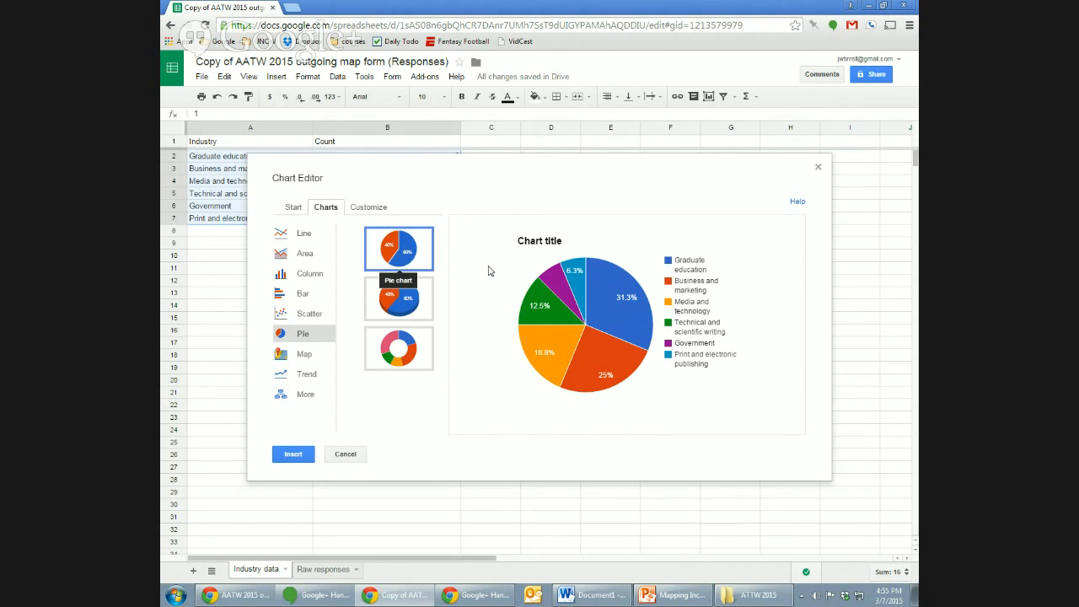
Step: Open the pie chart's customization options and move the chart editor around to check the source data behind it
{"action": "left_click_drag", "start_coordinate": [641, 169], "coordinate": [643, 192]}
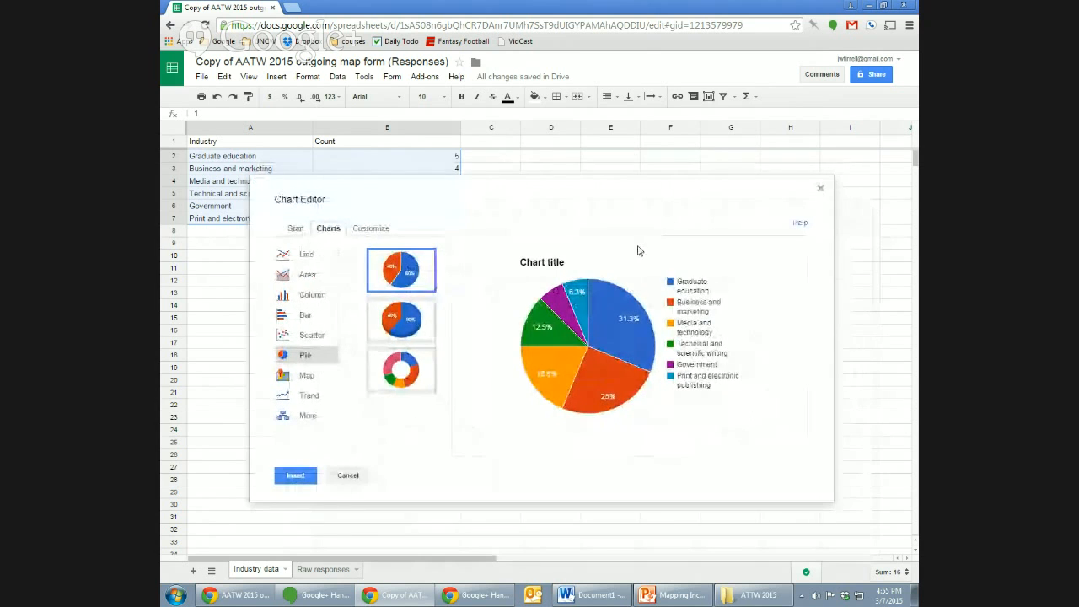
{"action": "left_click", "coordinate": [383, 230]}
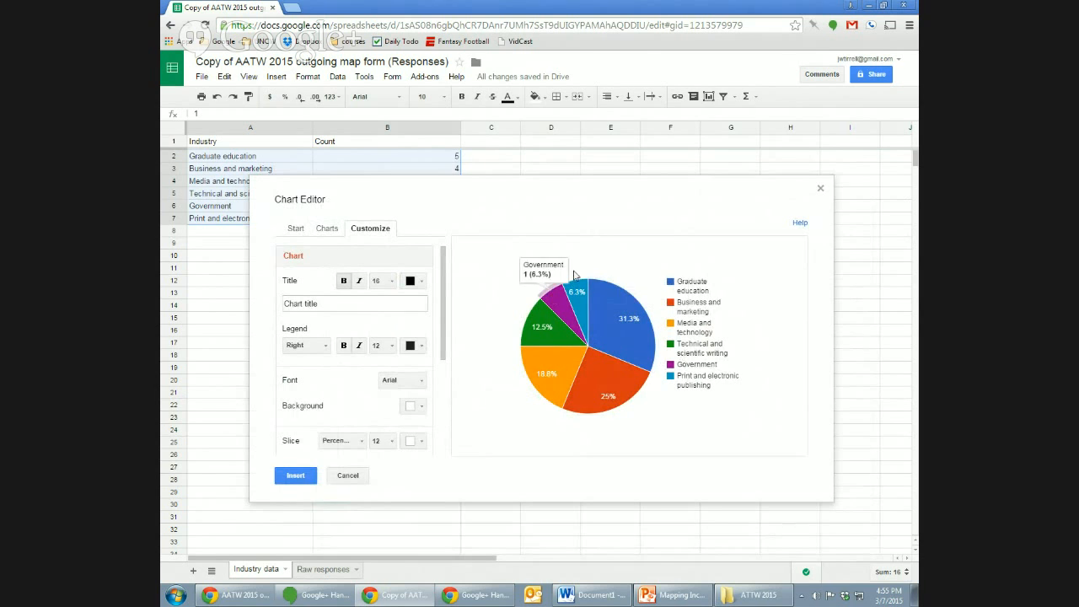
{"action": "mouse_move", "coordinate": [636, 188]}
{"action": "left_mouse_down"}
{"action": "mouse_move", "coordinate": [638, 312]}
{"action": "mouse_move", "coordinate": [629, 178]}
{"action": "left_mouse_up"}
{"action": "left_click_drag", "start_coordinate": [573, 202], "coordinate": [567, 265]}
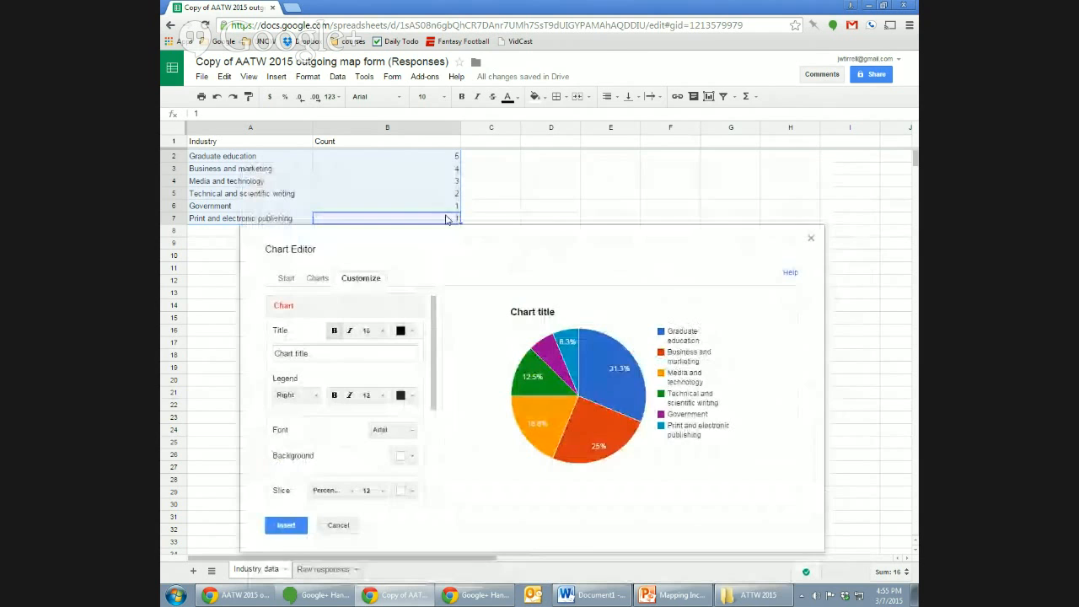
{"action": "left_click_drag", "start_coordinate": [617, 294], "coordinate": [626, 236]}
{"action": "left_click_drag", "start_coordinate": [619, 289], "coordinate": [676, 186]}
{"action": "left_click", "coordinate": [632, 275]}
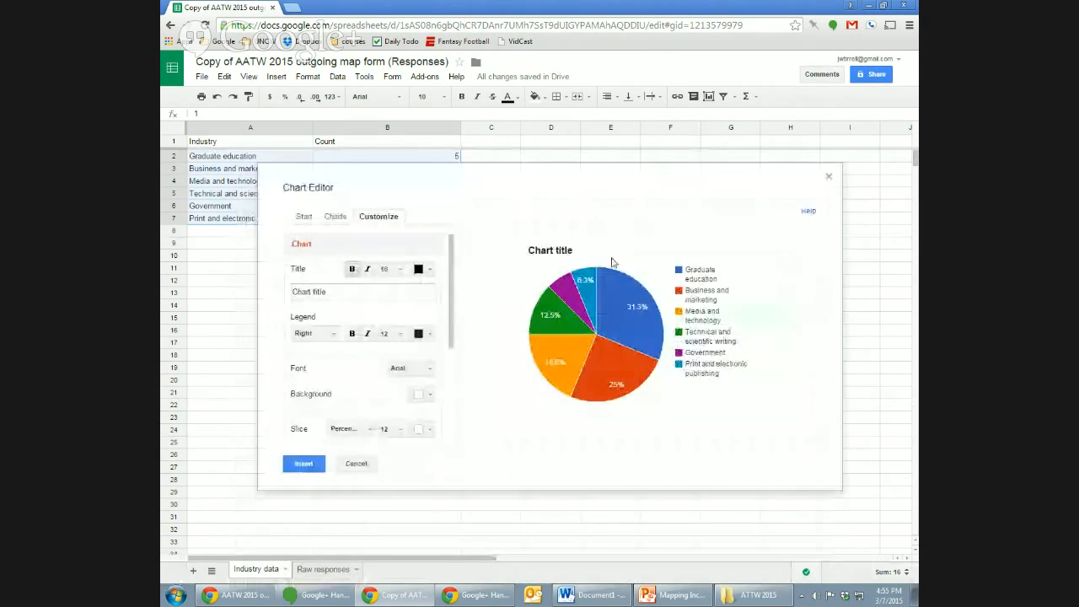
{"action": "mouse_move", "coordinate": [578, 281]}
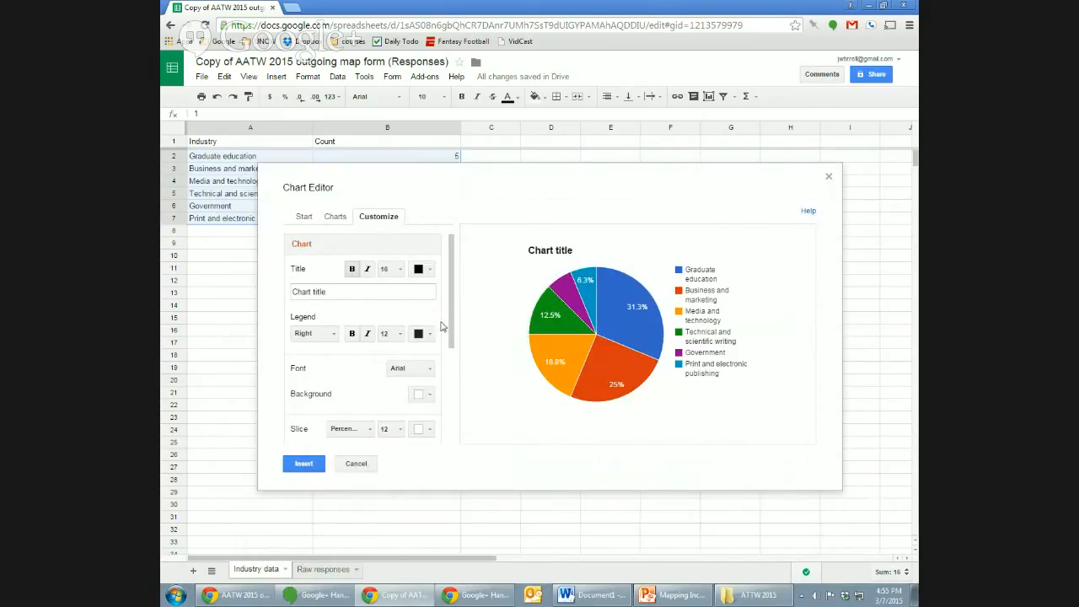
Step: Set the font size of the pie slice labels to 11
{"action": "left_click_drag", "start_coordinate": [451, 329], "coordinate": [451, 402]}
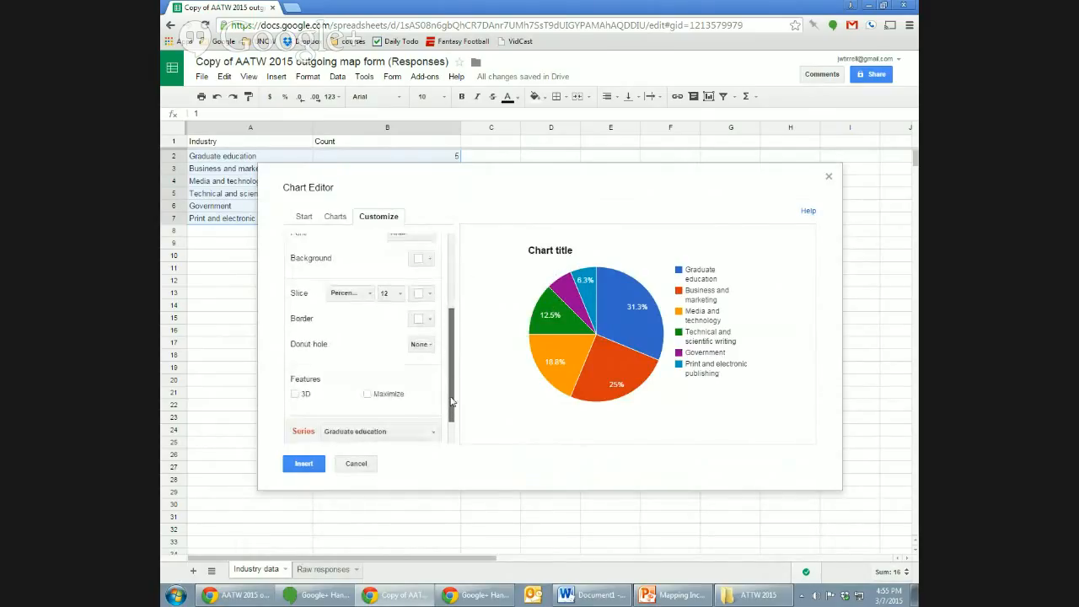
{"action": "left_click", "coordinate": [402, 300]}
{"action": "left_click", "coordinate": [403, 367]}
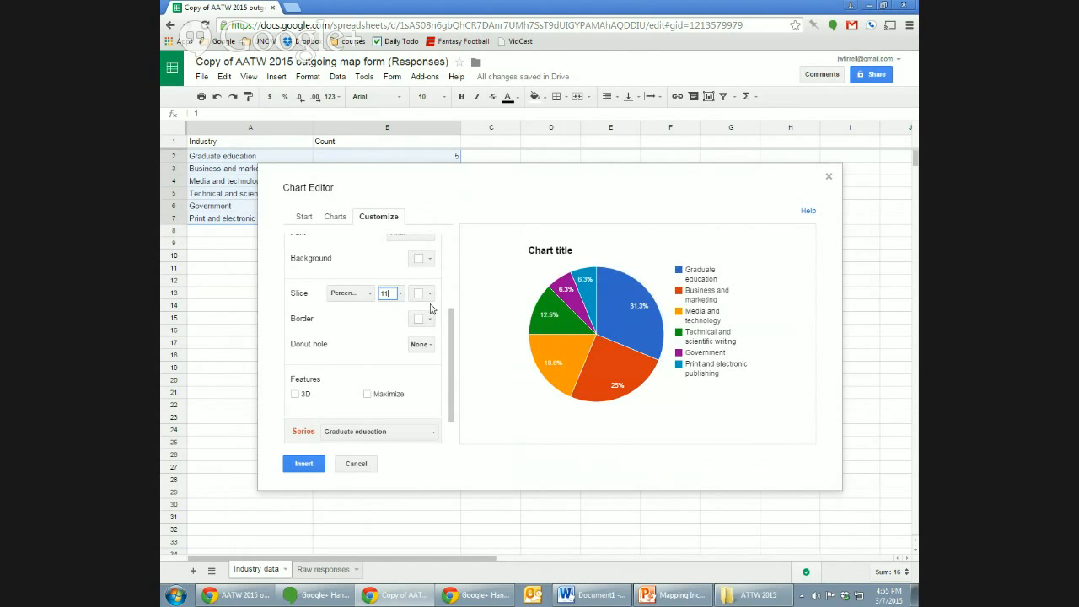
Step: Replace the placeholder chart title with "Percent of reported graduates in fields"
{"action": "scroll", "coordinate": [446, 279], "scroll_direction": "up", "scroll_amount": 3}
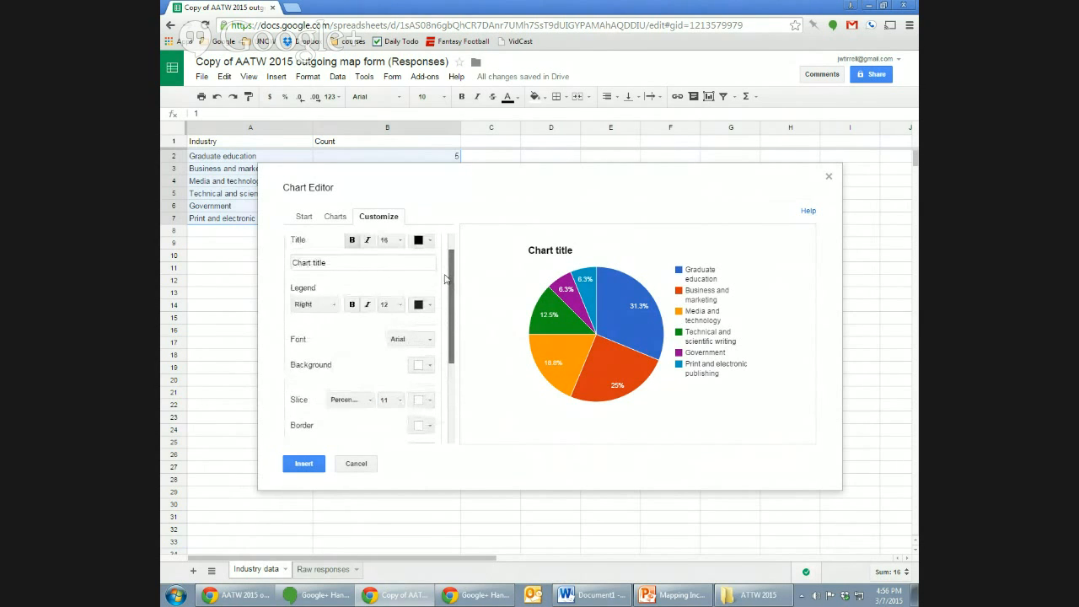
{"action": "scroll", "coordinate": [446, 279], "scroll_direction": "up", "scroll_amount": 2}
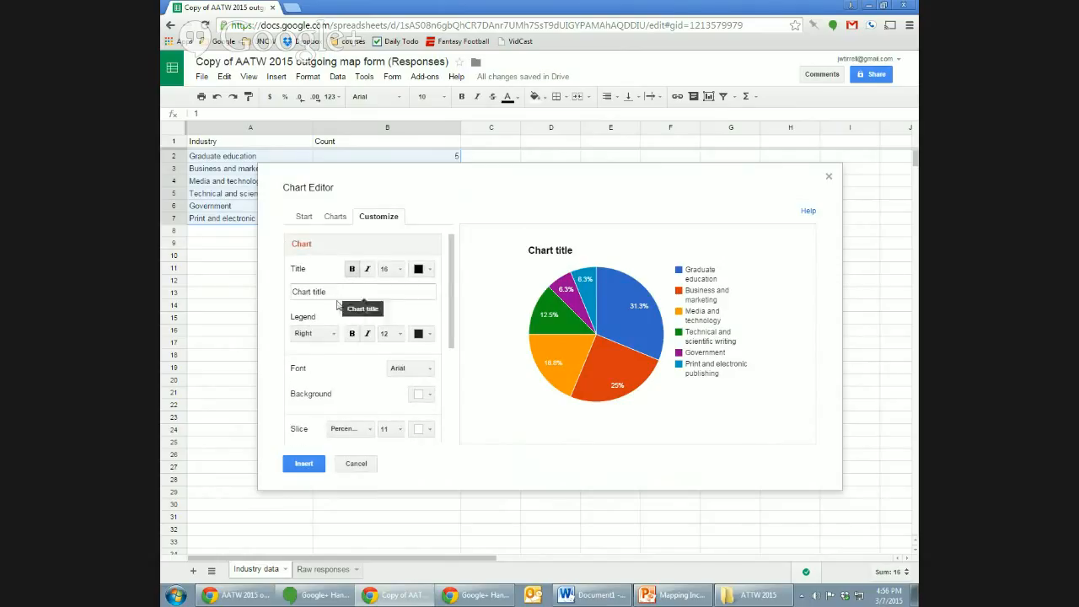
{"action": "left_click_drag", "start_coordinate": [350, 291], "coordinate": [284, 290]}
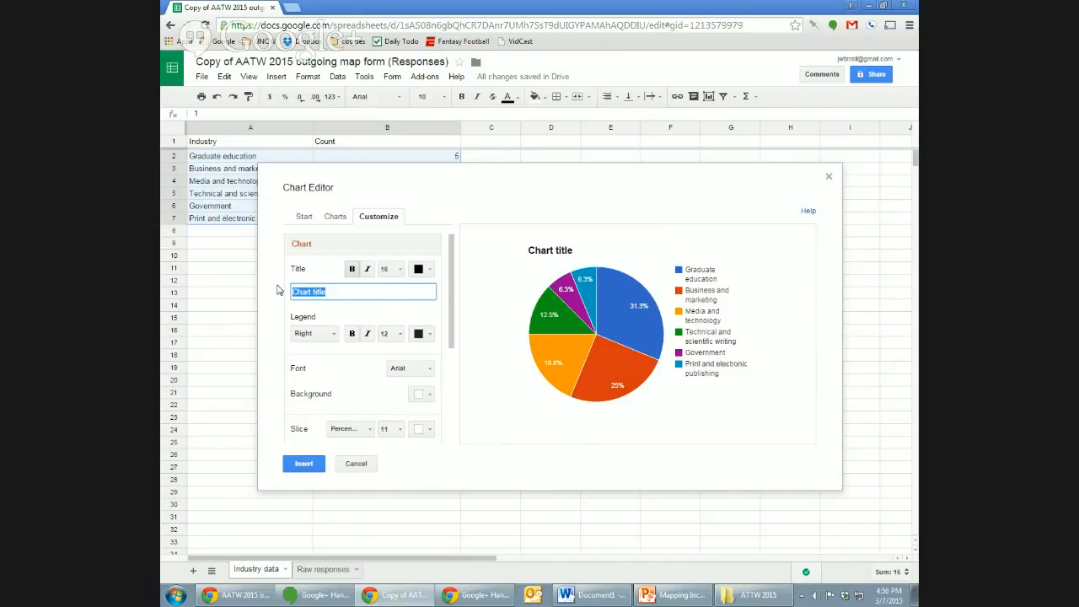
{"action": "type", "text": "Percent of reported graduates in fiel"}
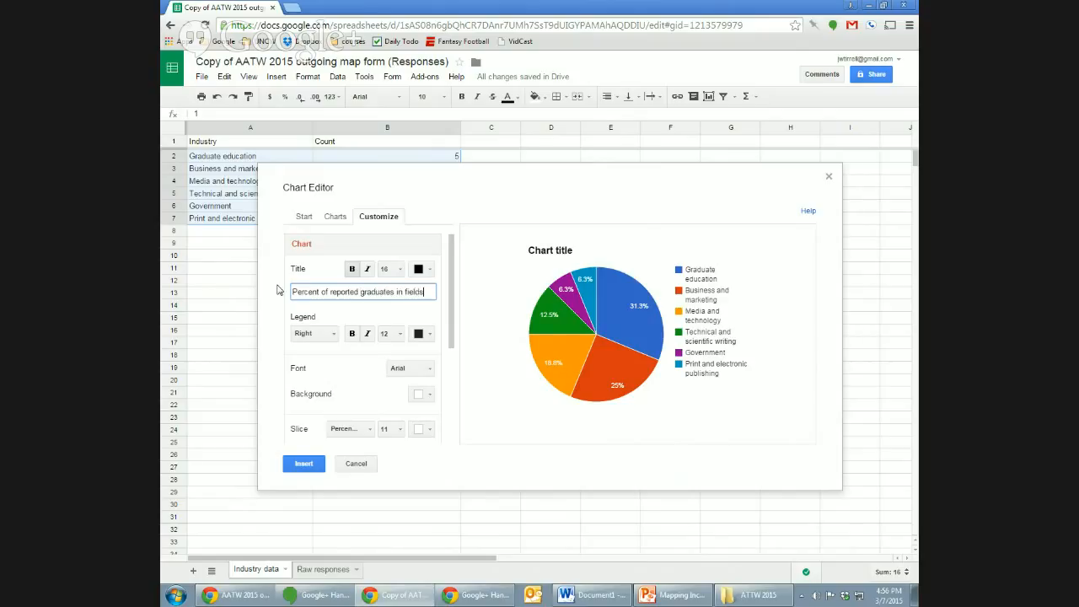
{"action": "type", "text": "ds"}
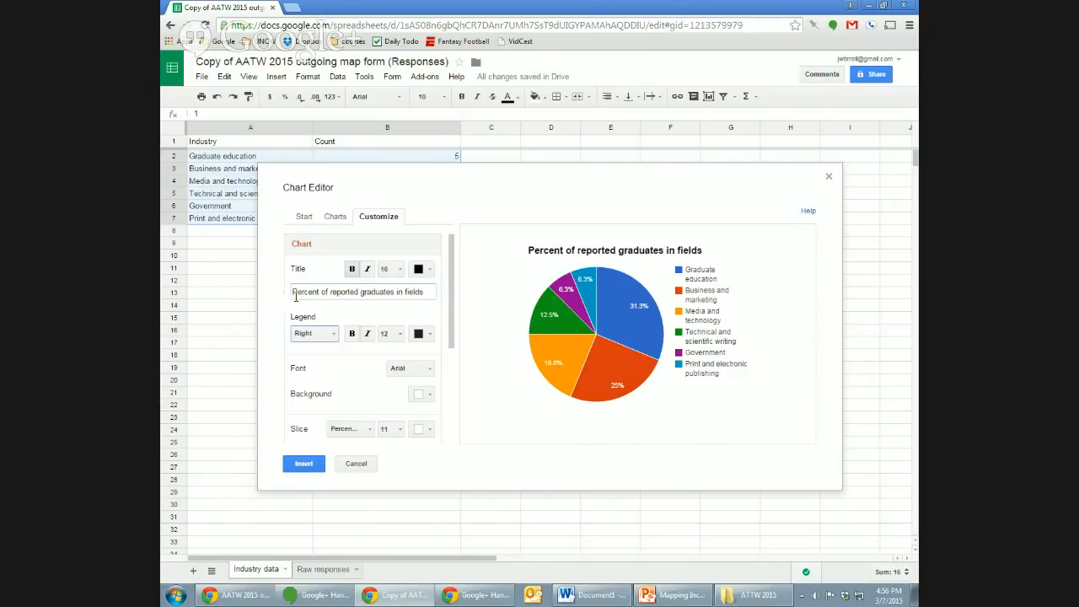
Step: Clear the chart's title text and look over the font size and position options for the legend
{"action": "triple_click", "coordinate": [346, 296]}
{"action": "key", "text": "BackSpace"}
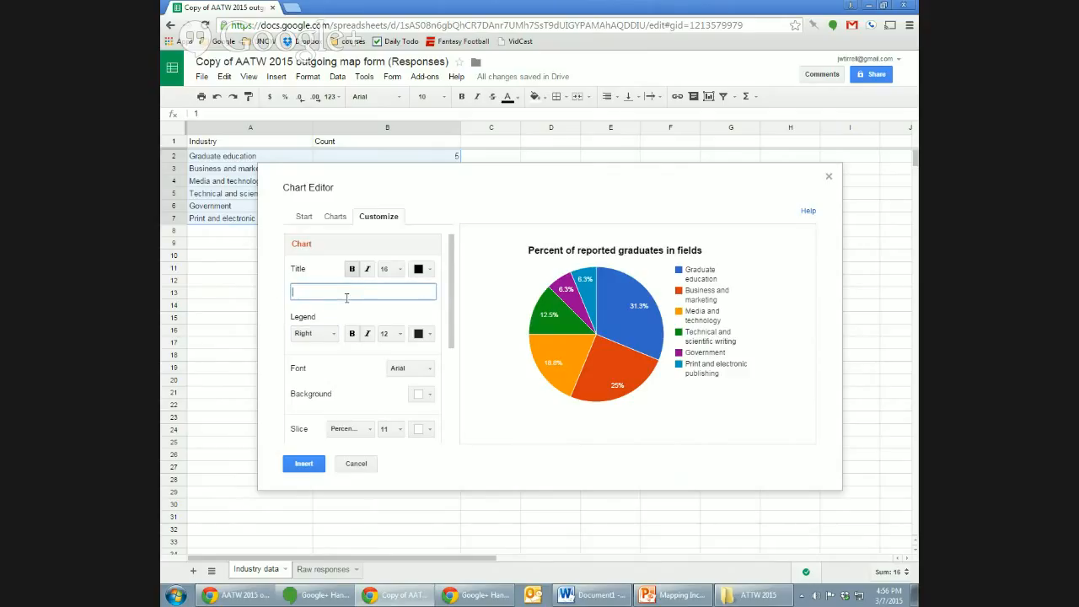
{"action": "left_click", "coordinate": [394, 333]}
{"action": "left_click", "coordinate": [393, 314]}
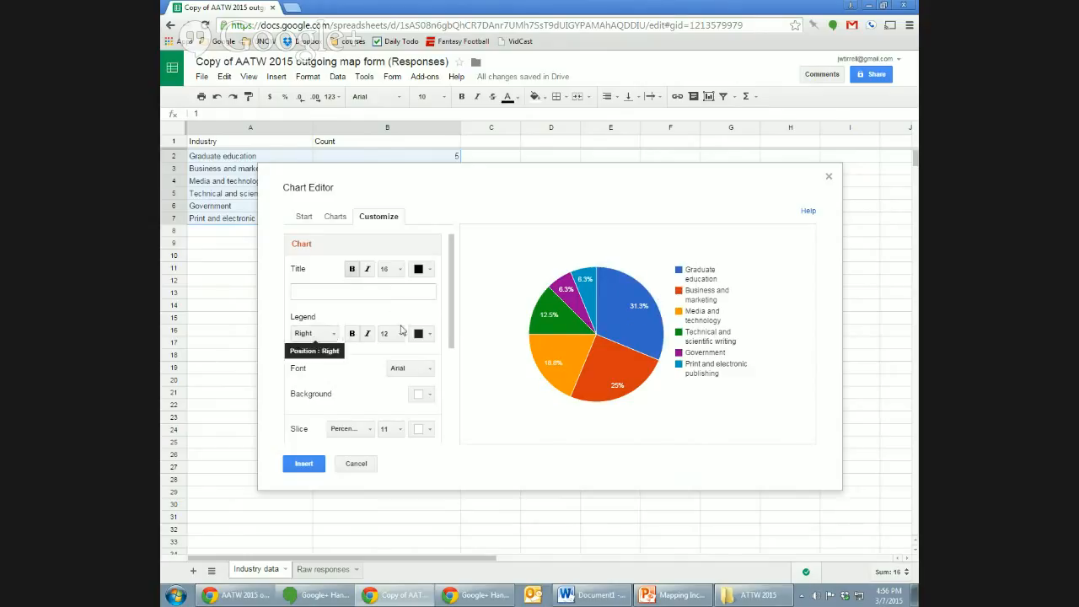
{"action": "mouse_move", "coordinate": [450, 333]}
{"action": "left_mouse_down"}
{"action": "mouse_move", "coordinate": [457, 361]}
{"action": "mouse_move", "coordinate": [457, 348]}
{"action": "left_mouse_up"}
{"action": "left_click", "coordinate": [335, 303]}
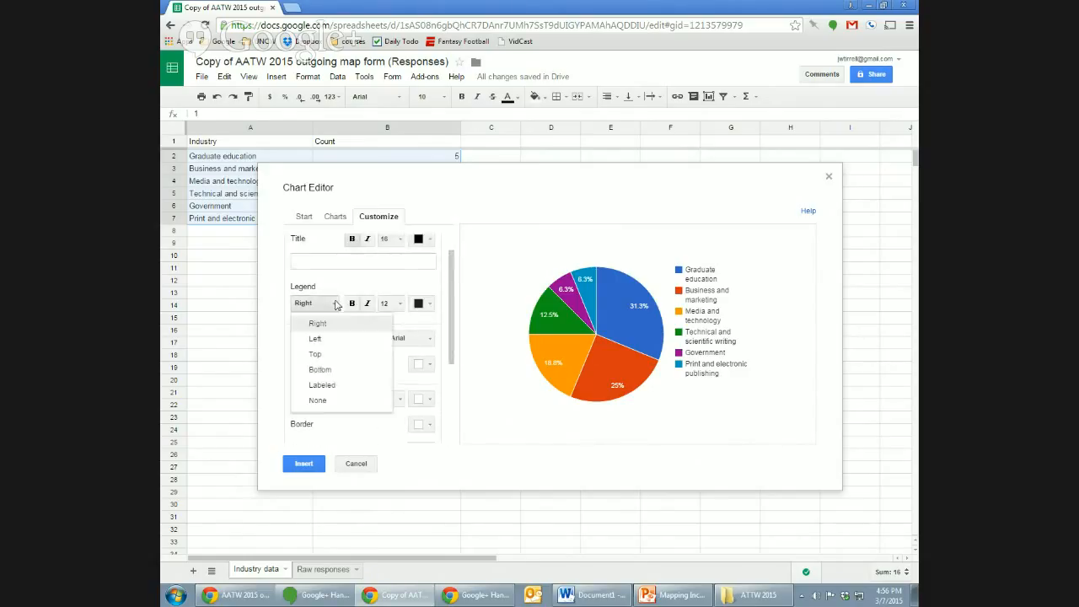
{"action": "left_click", "coordinate": [335, 297]}
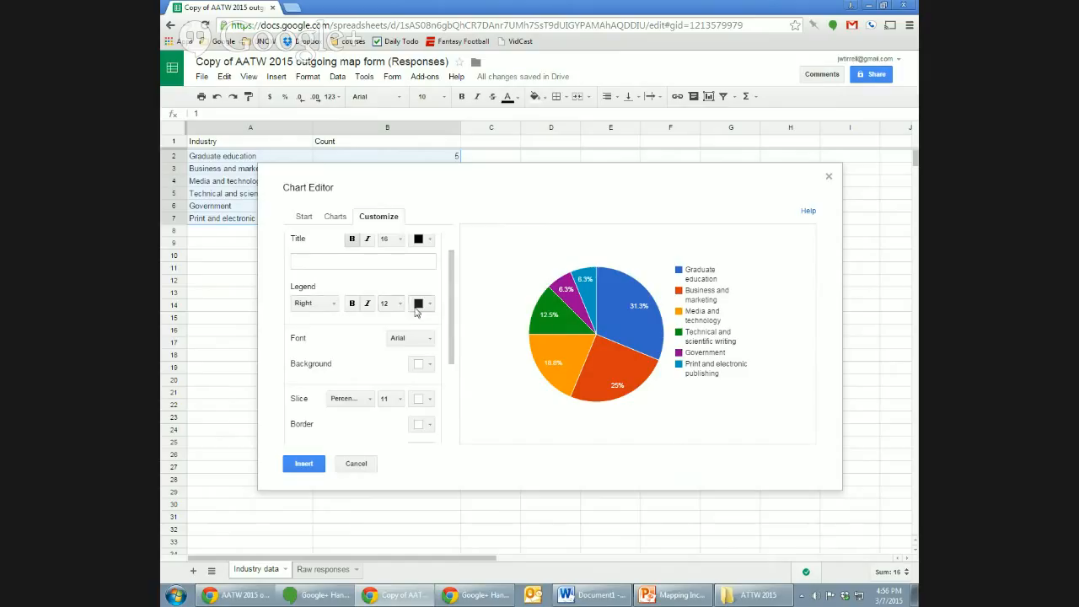
Step: Set the chart's font to Tahoma
{"action": "left_click_drag", "start_coordinate": [454, 307], "coordinate": [446, 331]}
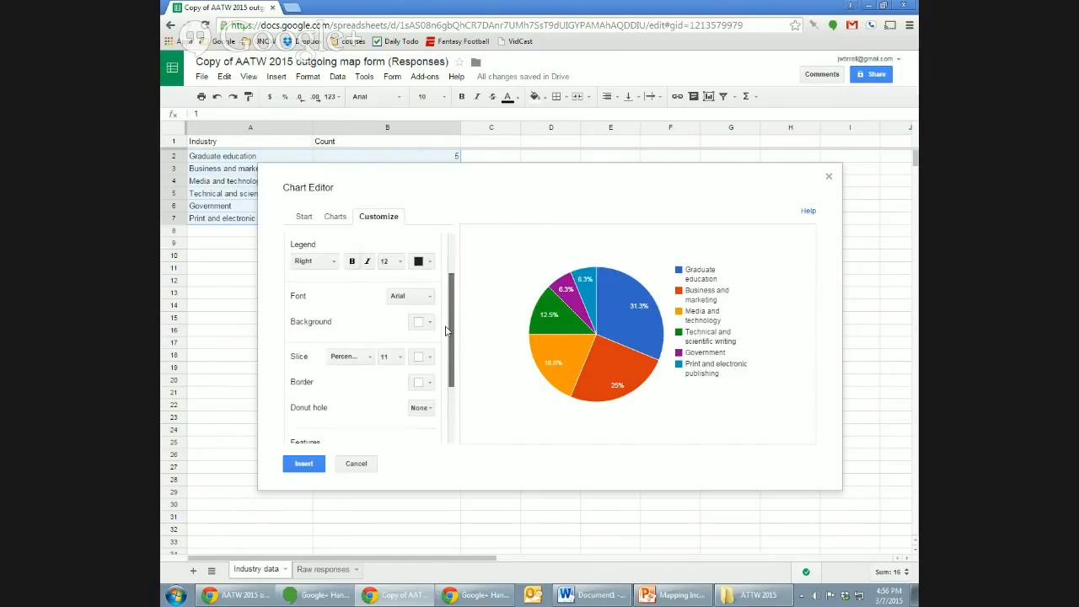
{"action": "left_click", "coordinate": [430, 295]}
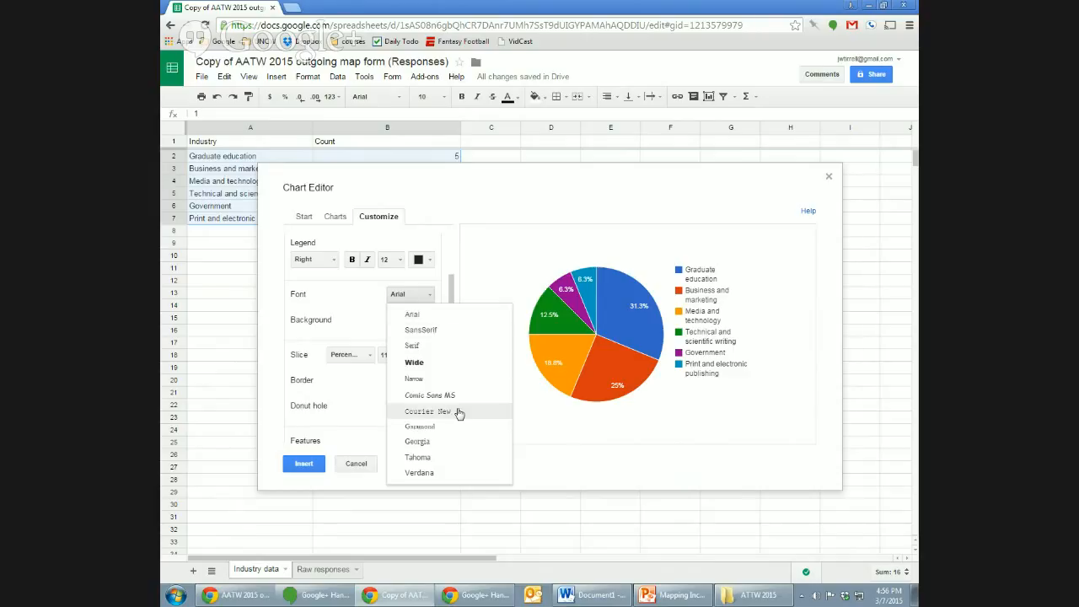
{"action": "left_click", "coordinate": [460, 456]}
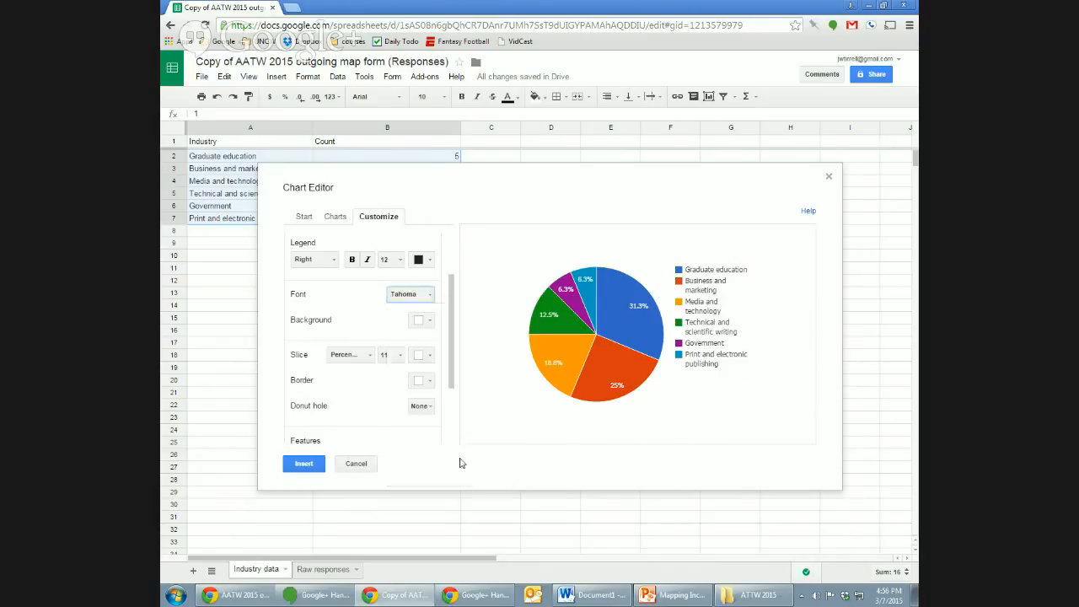
Step: Try the Maximize feature on the pie chart, toggling it to compare the layouts, and leave it off
{"action": "left_click_drag", "start_coordinate": [454, 312], "coordinate": [454, 328]}
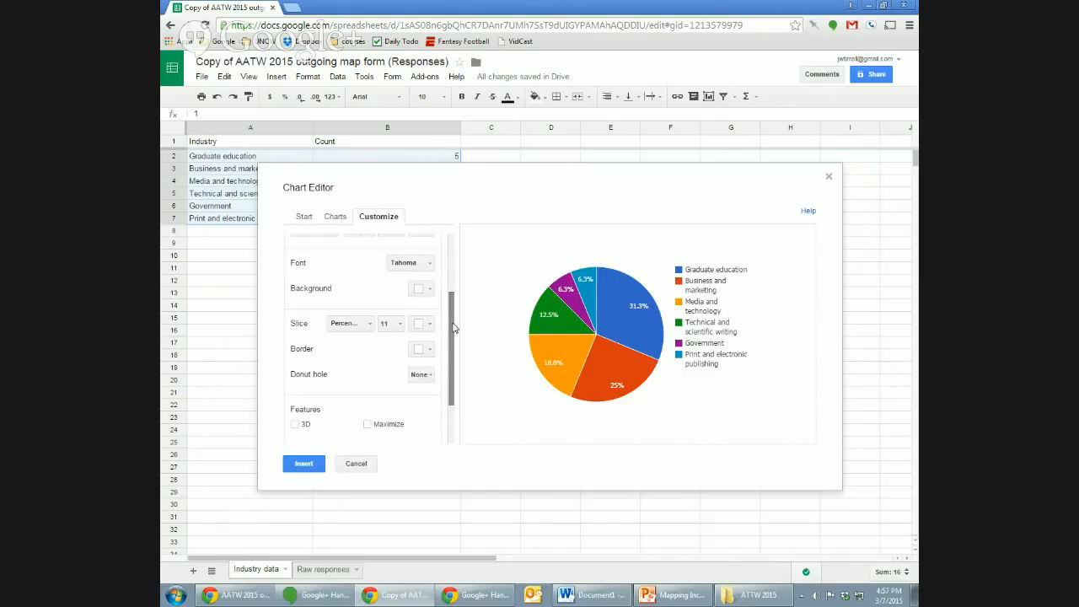
{"action": "left_click_drag", "start_coordinate": [454, 327], "coordinate": [455, 368]}
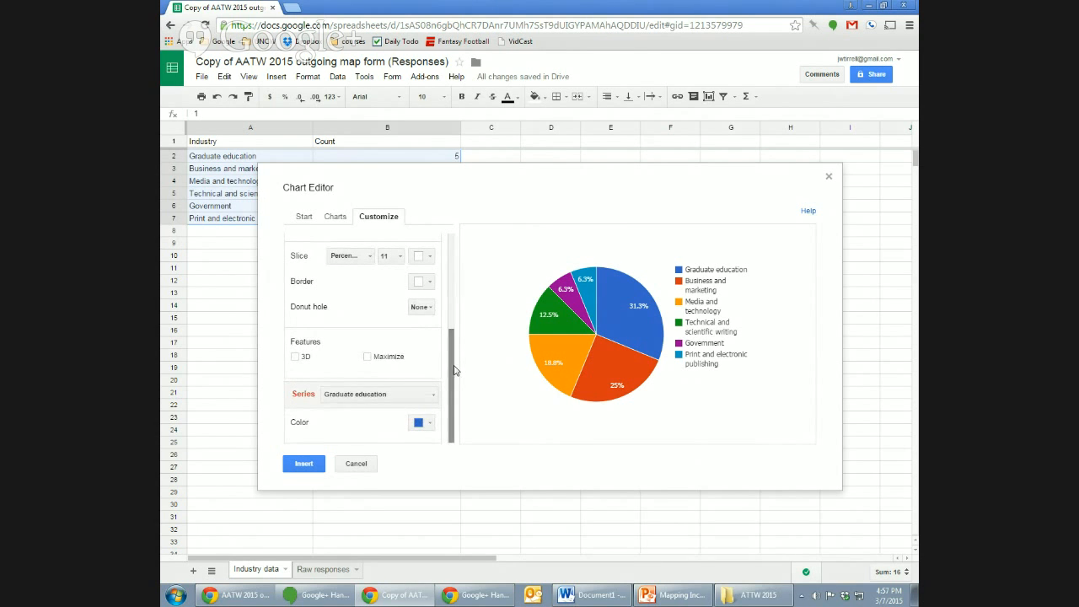
{"action": "left_click", "coordinate": [367, 357]}
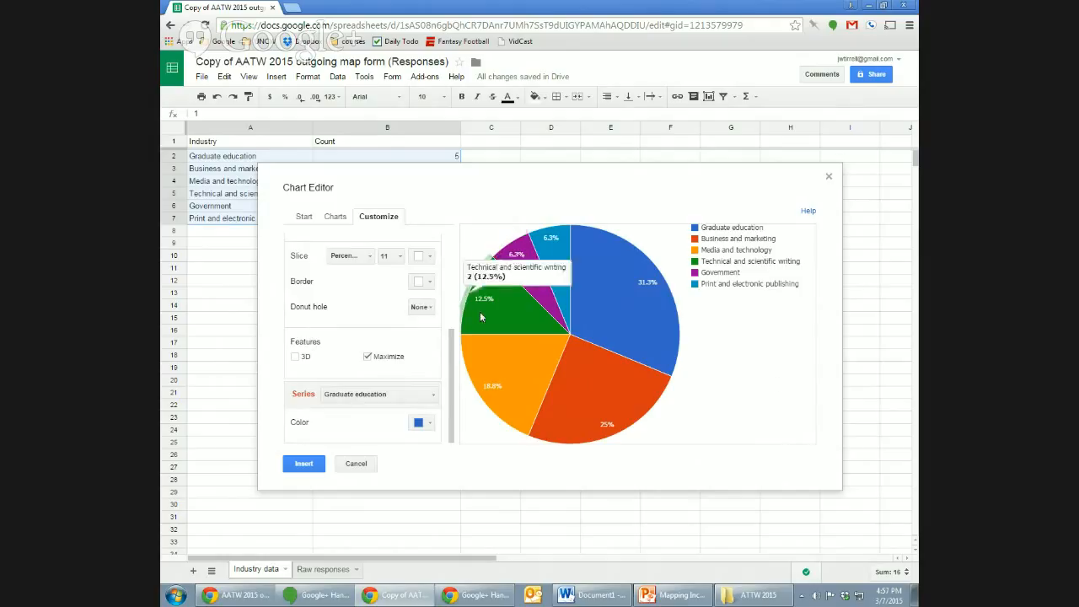
{"action": "left_click", "coordinate": [367, 356]}
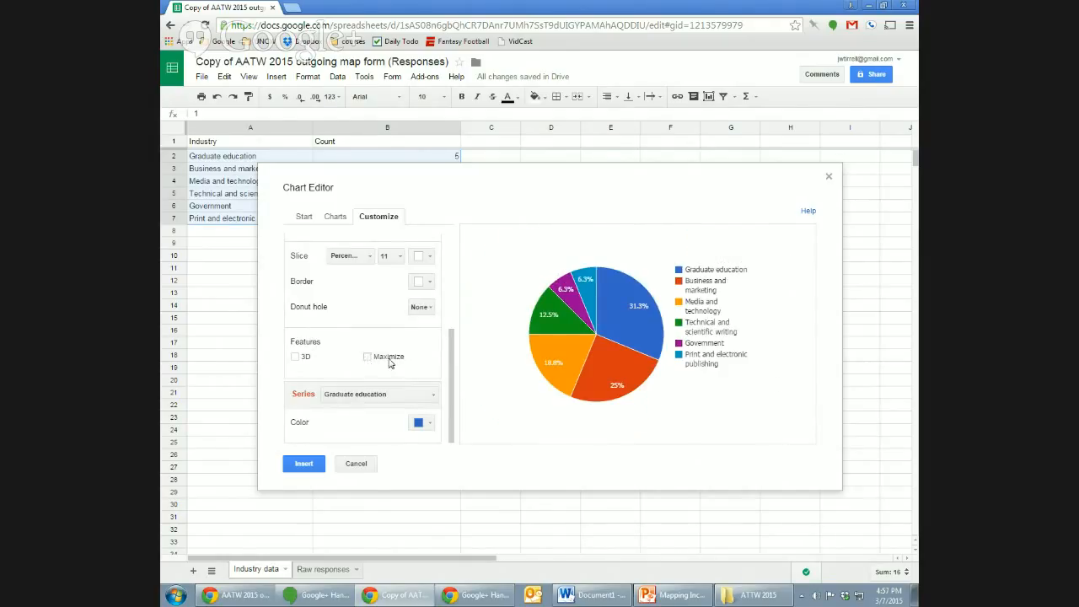
{"action": "left_click", "coordinate": [367, 357]}
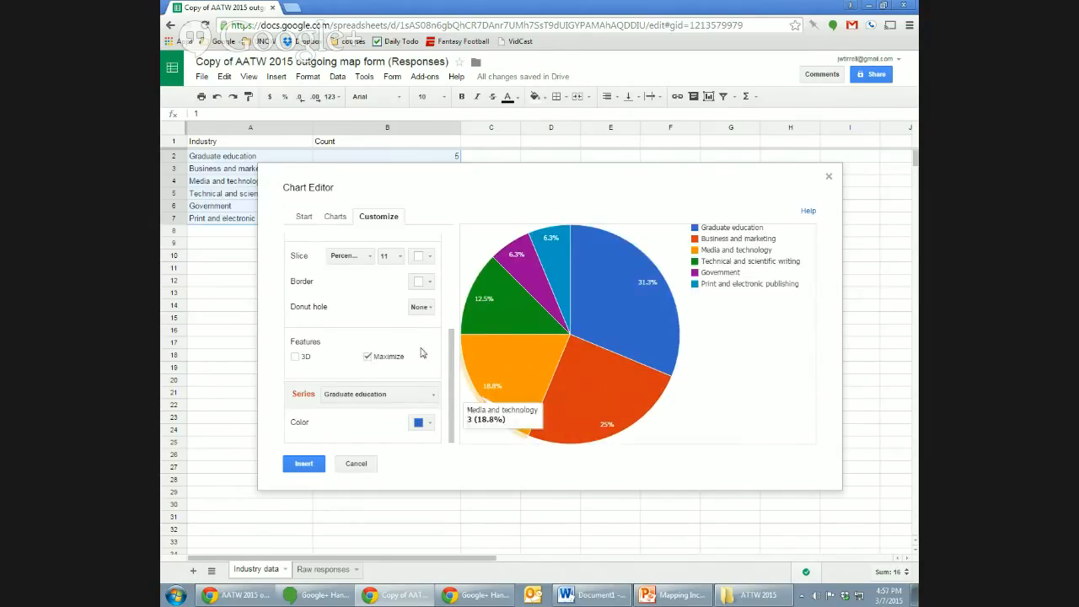
{"action": "left_click", "coordinate": [368, 356]}
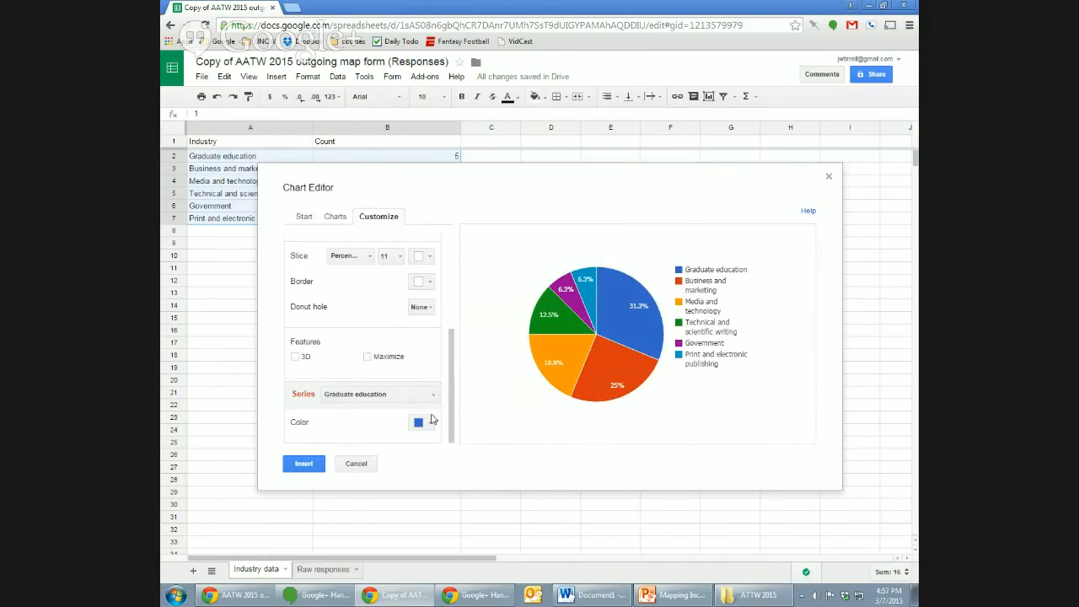
Step: Insert the customized pie chart into the Industry data sheet and move it below the data table
{"action": "left_click", "coordinate": [315, 462]}
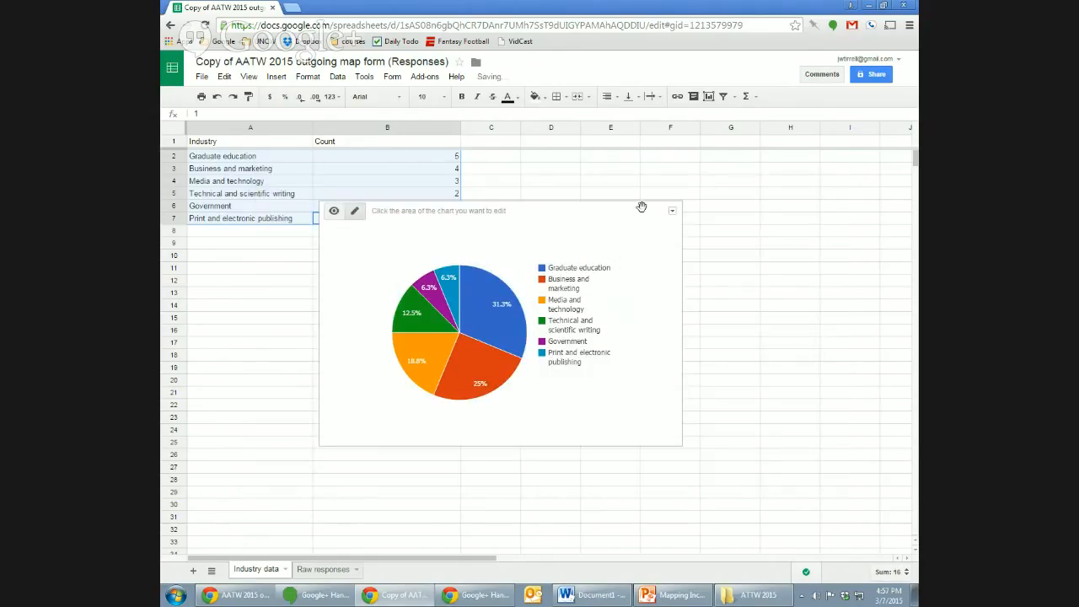
{"action": "left_click_drag", "start_coordinate": [601, 209], "coordinate": [607, 268]}
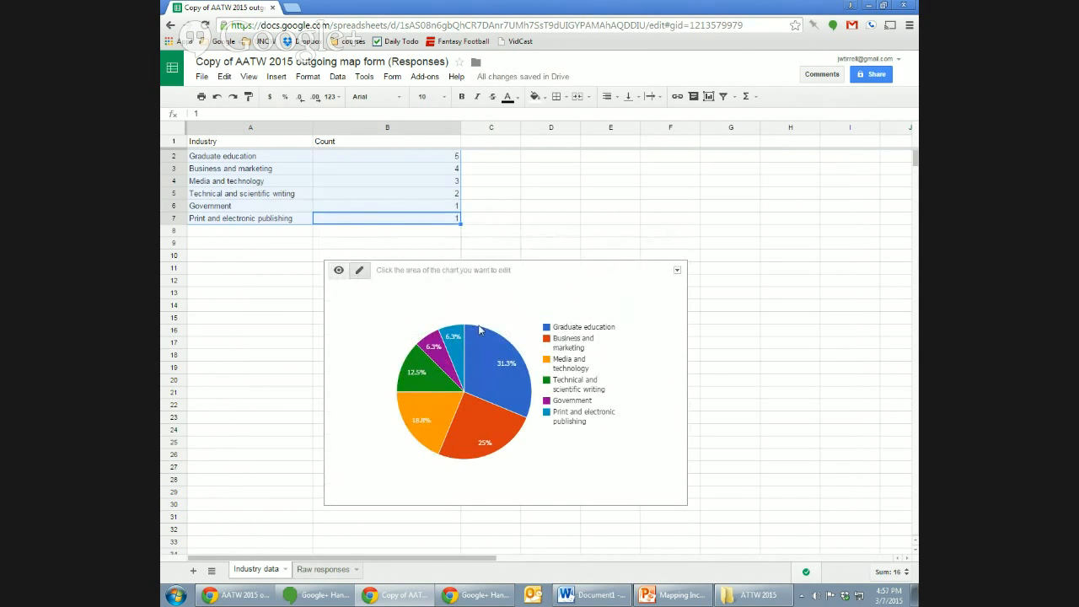
Step: Publish the pie chart to the web as an interactive link and confirm the publication
{"action": "left_click", "coordinate": [676, 271]}
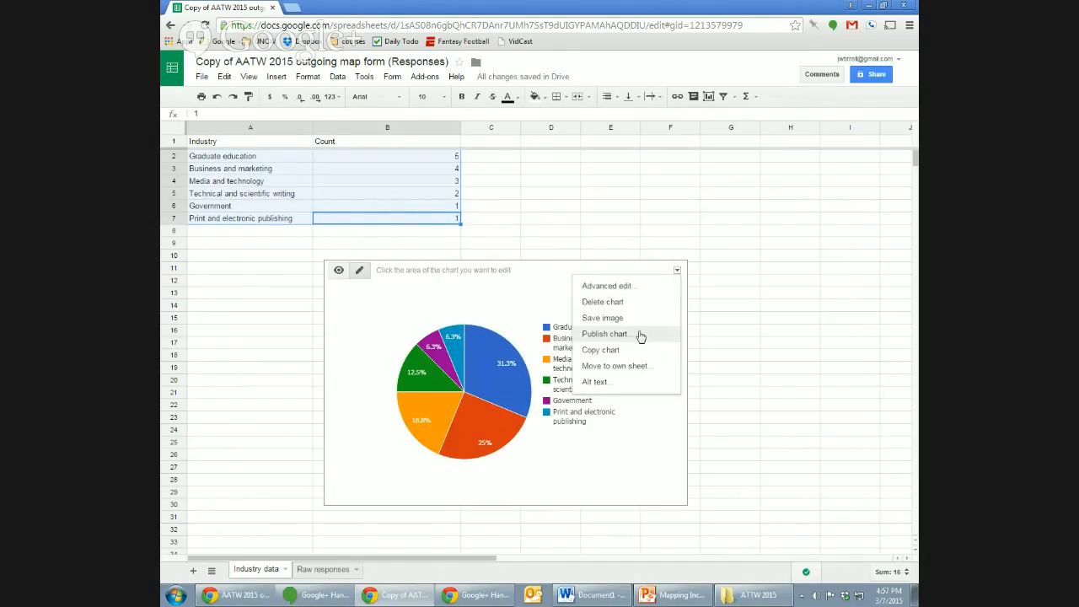
{"action": "left_click", "coordinate": [604, 333]}
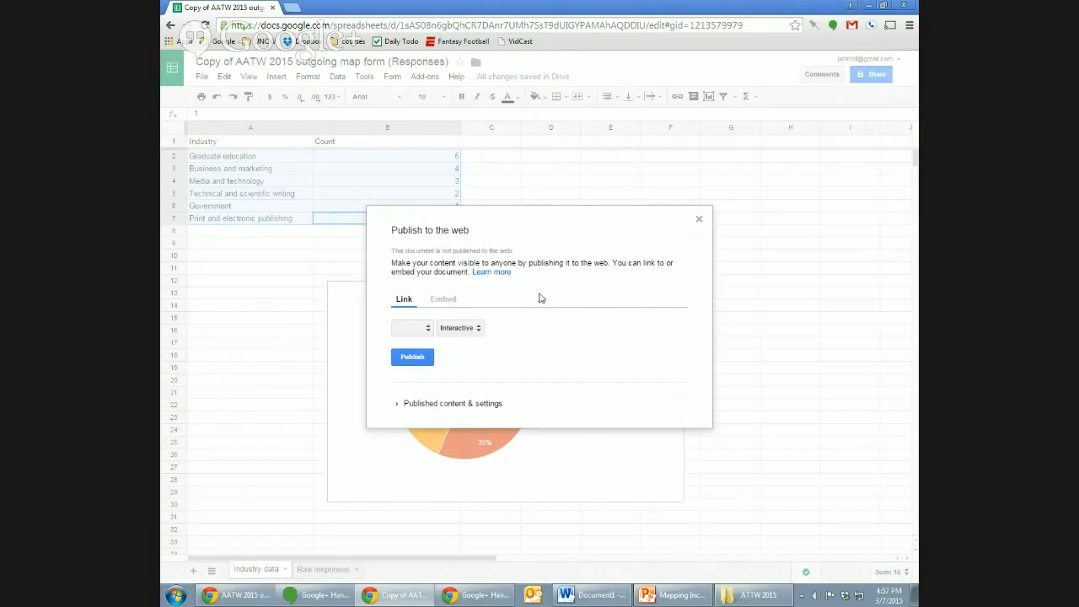
{"action": "left_click", "coordinate": [422, 358]}
{"action": "left_click", "coordinate": [426, 359]}
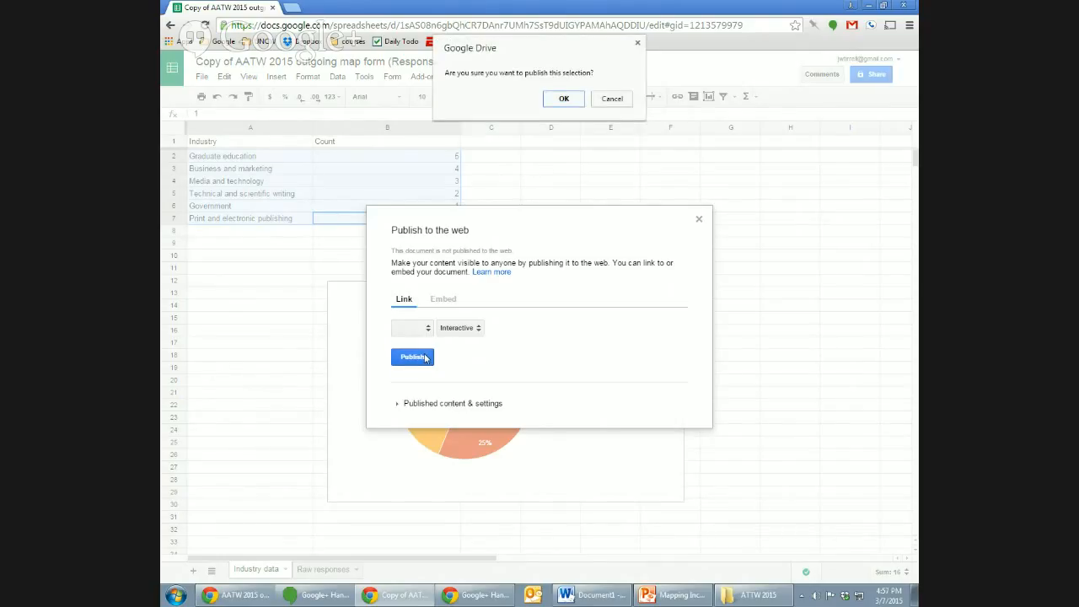
{"action": "left_click", "coordinate": [563, 99]}
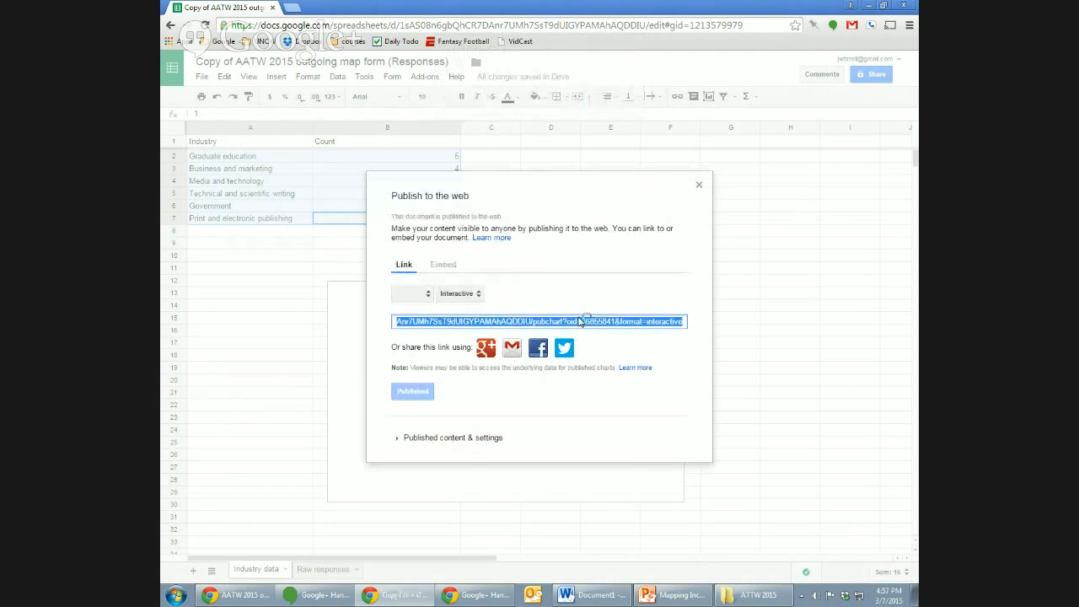
Step: Open the published chart's link in a new browser tab, examine the slices' interactive details, and close the tab
{"action": "key", "text": "ctrl+t"}
{"action": "type", "text": "https://docs.google.com/spreadsheets/d/1sAS08n6gbQhCR7DAnr7UMh7SsT9dUIGYPAMAhAQDDIU/pubchart?oid=36855841&format=interactive"}
{"action": "key", "text": "Return"}
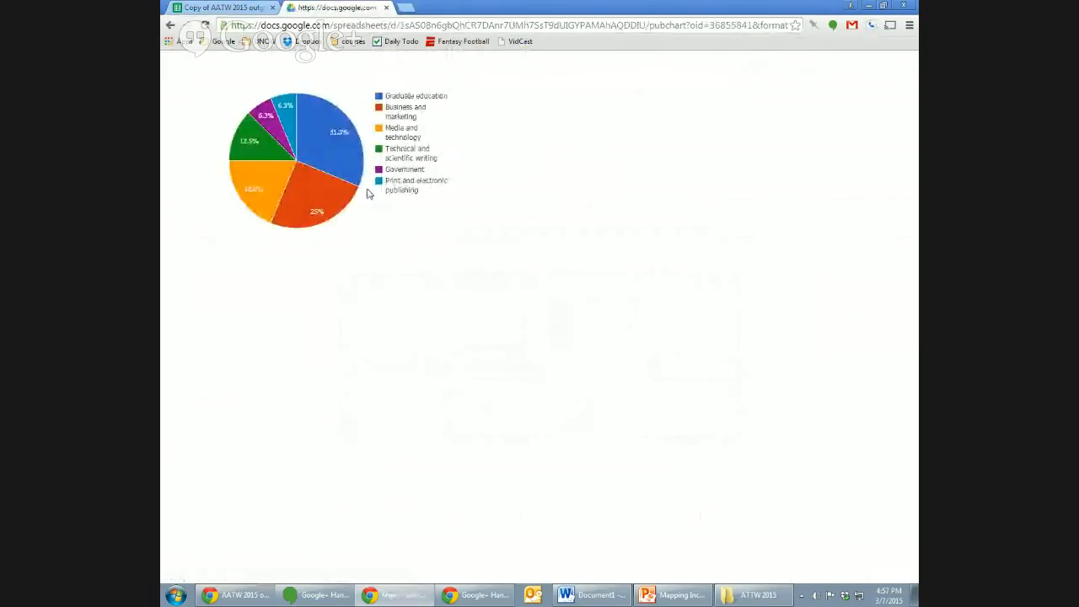
{"action": "mouse_move", "coordinate": [269, 125]}
{"action": "mouse_move", "coordinate": [261, 179]}
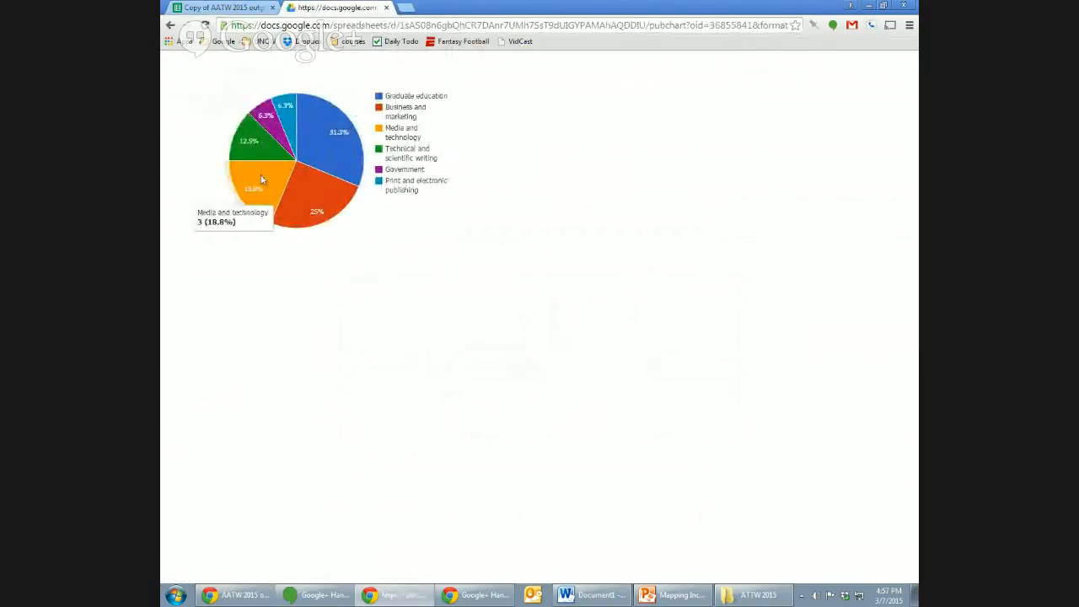
{"action": "mouse_move", "coordinate": [333, 169]}
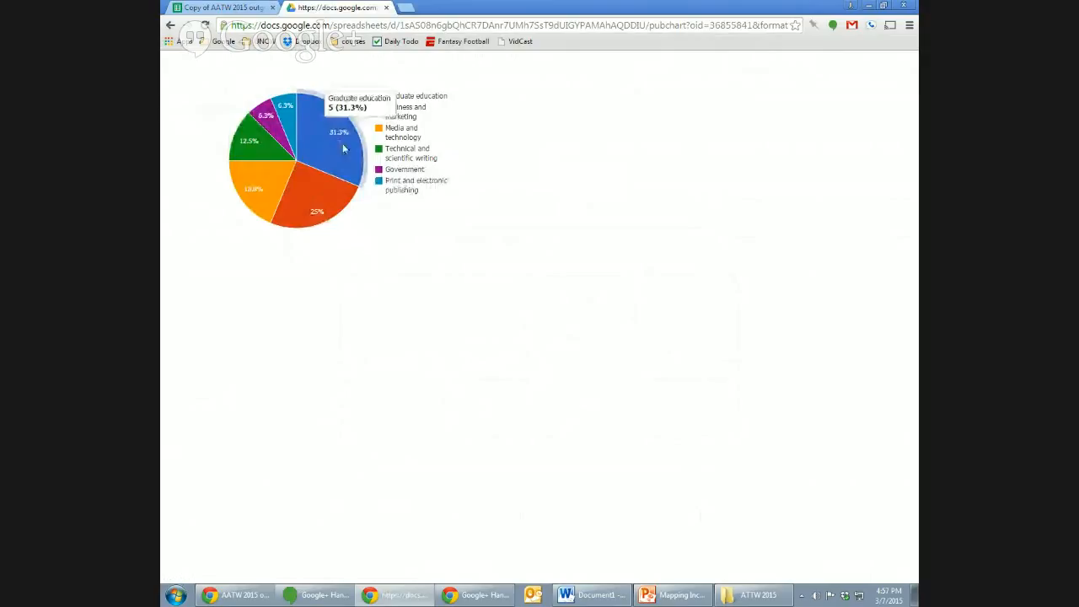
{"action": "mouse_move", "coordinate": [307, 187]}
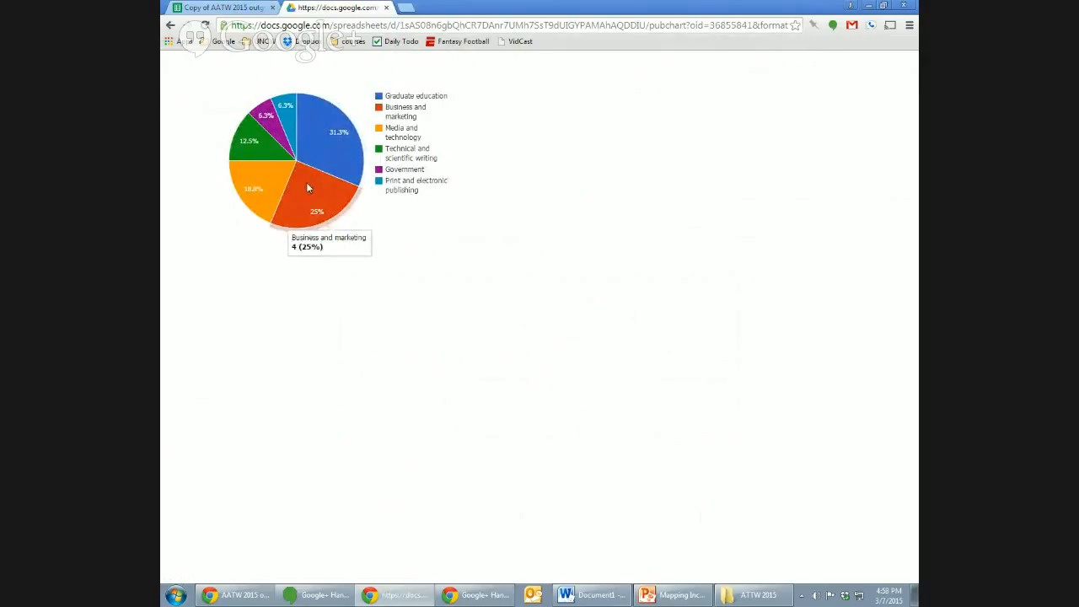
{"action": "mouse_move", "coordinate": [249, 158]}
{"action": "left_click", "coordinate": [385, 9]}
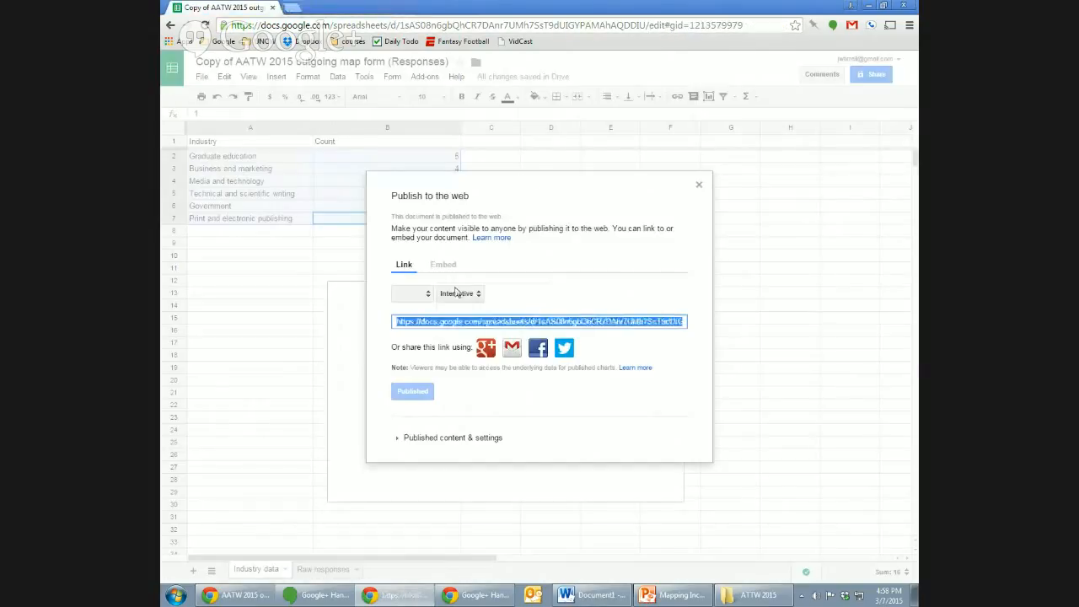
Step: Compare the Image and Interactive link formats, reveal the published content settings, and close the publishing dialog with Interactive chosen
{"action": "left_click", "coordinate": [457, 293]}
{"action": "left_click", "coordinate": [465, 311]}
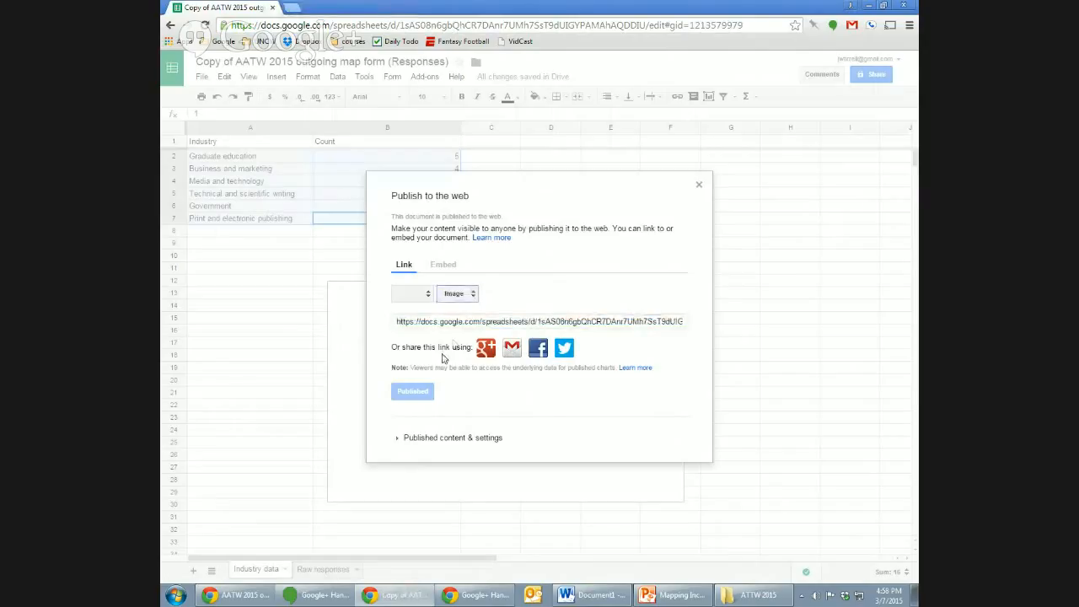
{"action": "left_click", "coordinate": [410, 438]}
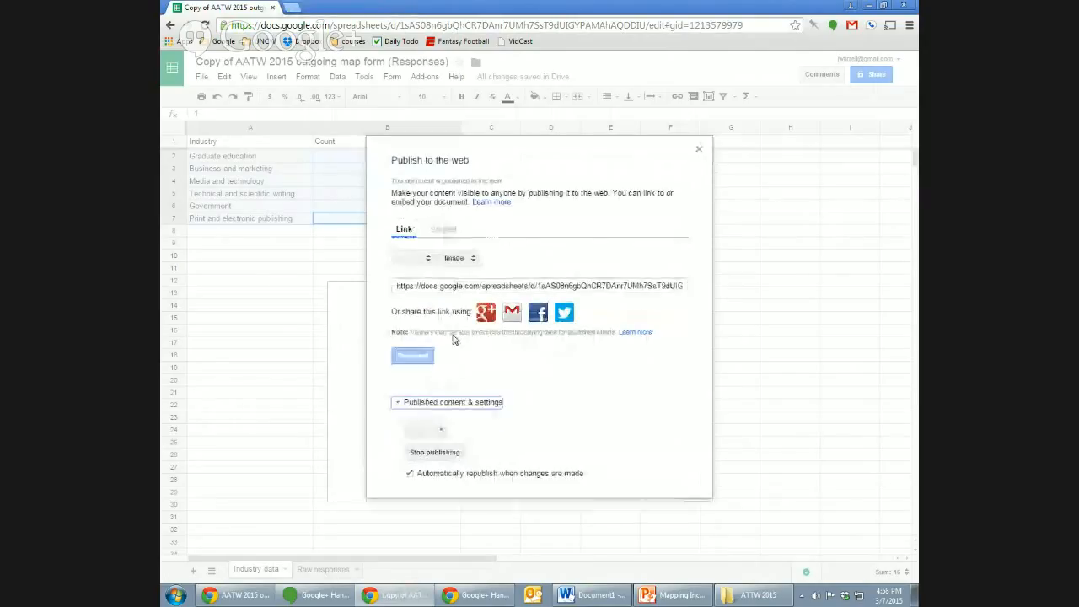
{"action": "left_click", "coordinate": [464, 288]}
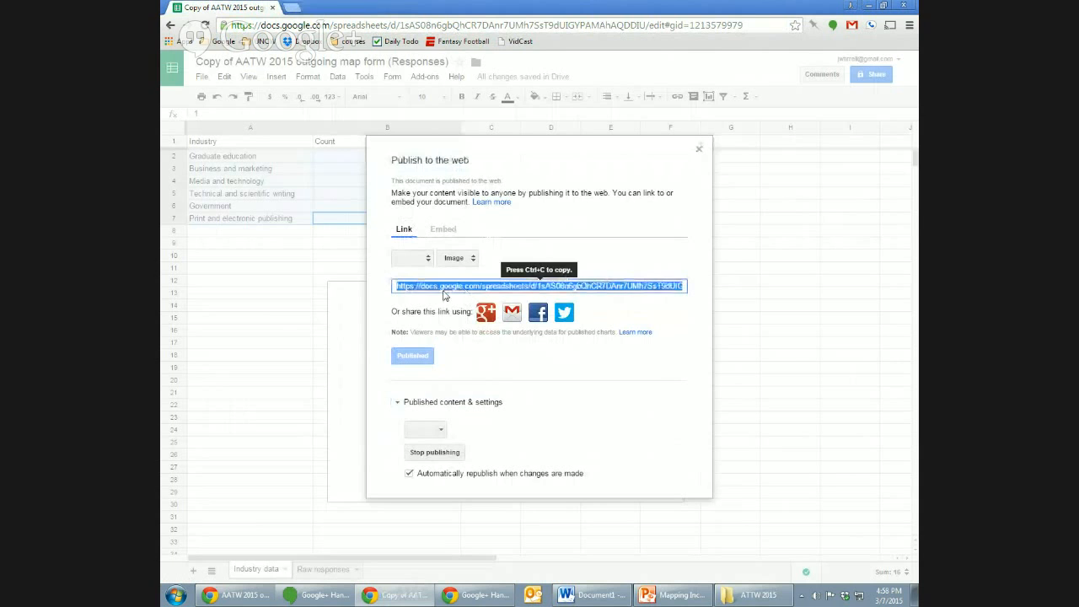
{"action": "left_click", "coordinate": [442, 260]}
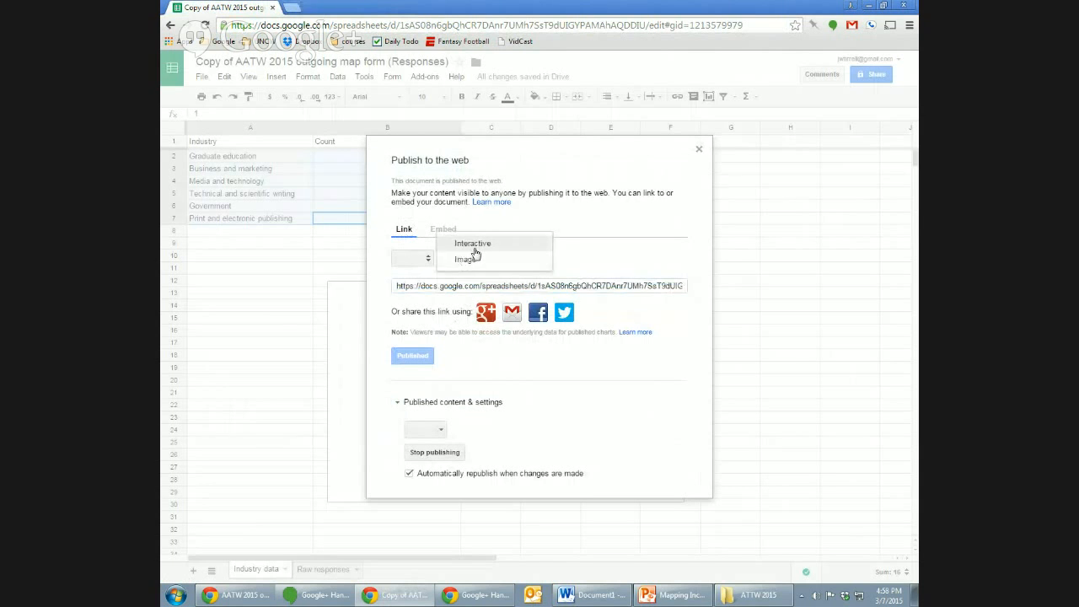
{"action": "left_click", "coordinate": [508, 258]}
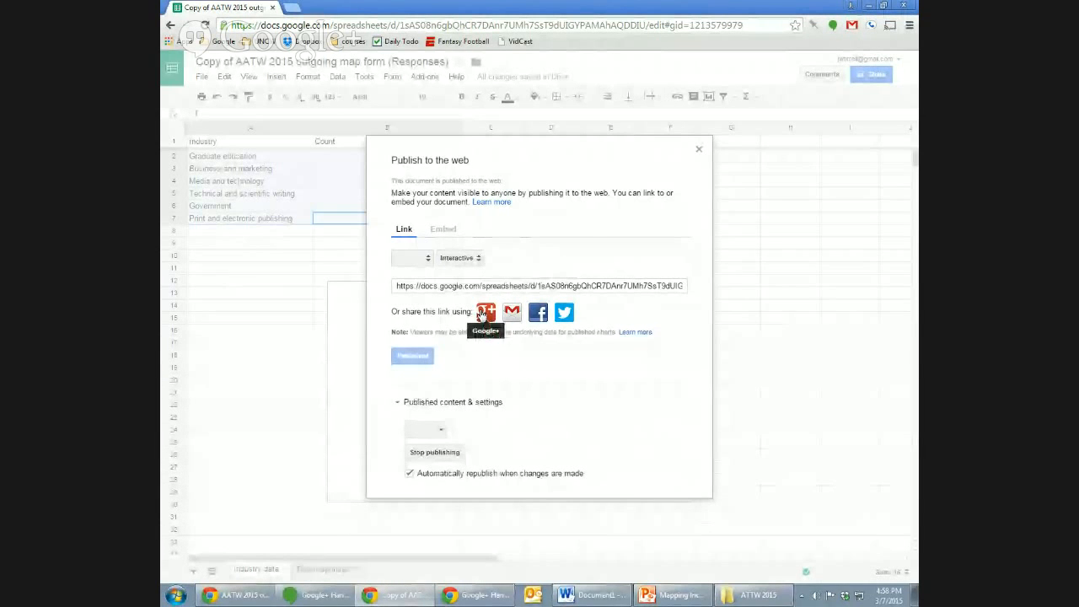
{"action": "left_click", "coordinate": [699, 149]}
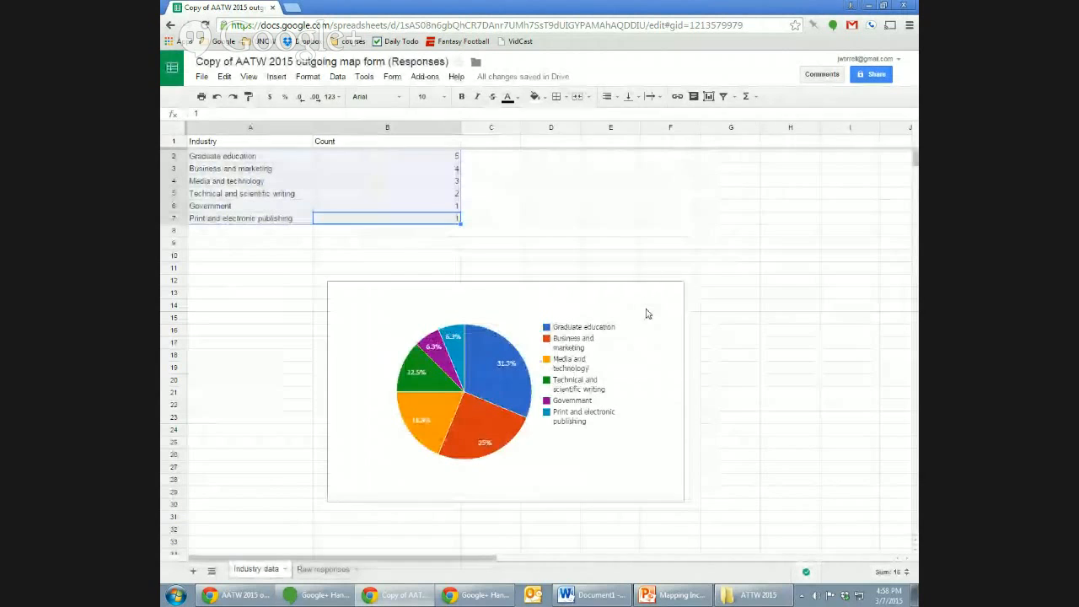
Step: Save the pie chart as an image, view the downloaded image.png, and close the viewer
{"action": "left_click", "coordinate": [679, 273]}
{"action": "left_click", "coordinate": [658, 313]}
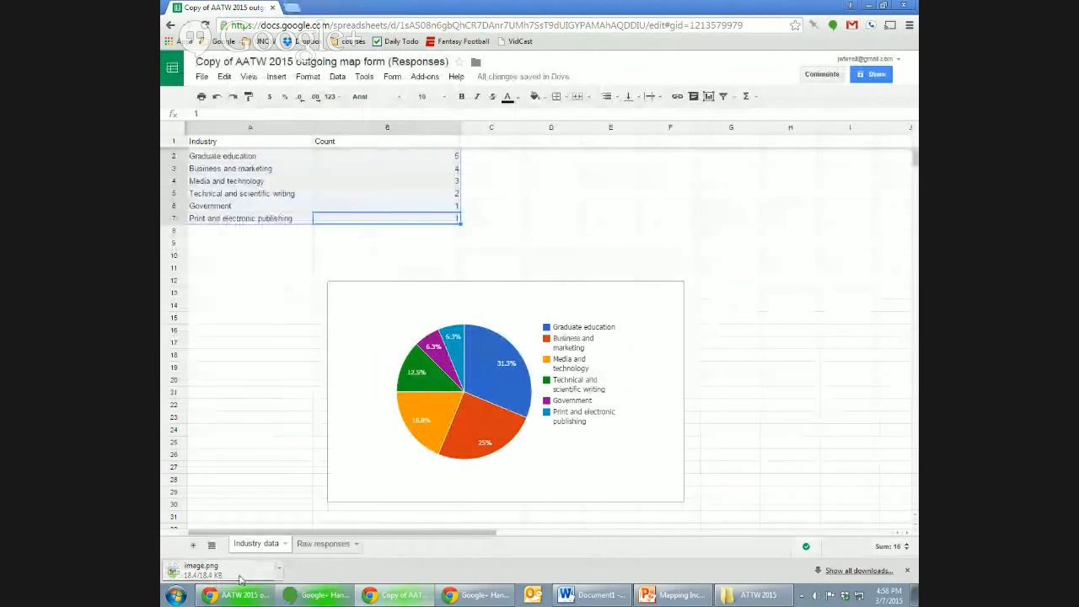
{"action": "left_click", "coordinate": [244, 577]}
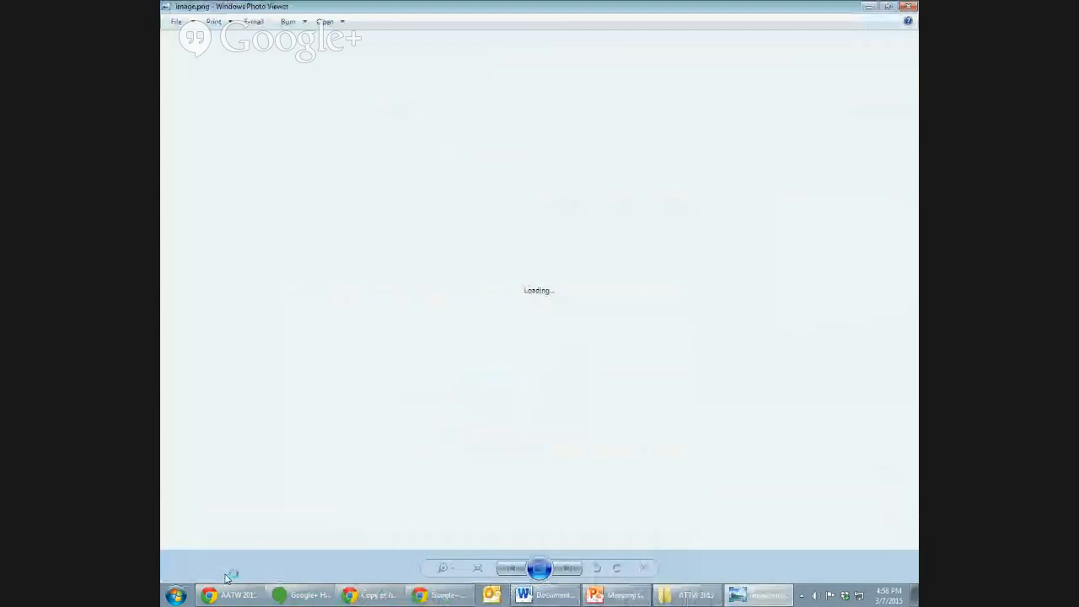
{"action": "left_click", "coordinate": [908, 7]}
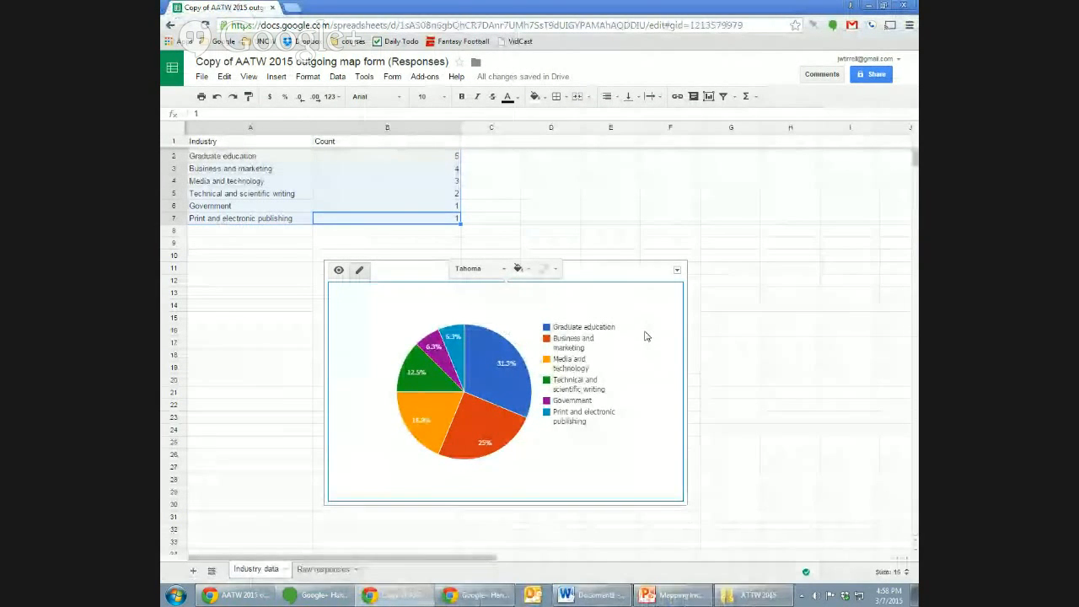
Step: Download the Industry data sheet as comma-separated values (.csv, current sheet) and open the downloaded file in Excel
{"action": "left_click", "coordinate": [282, 244]}
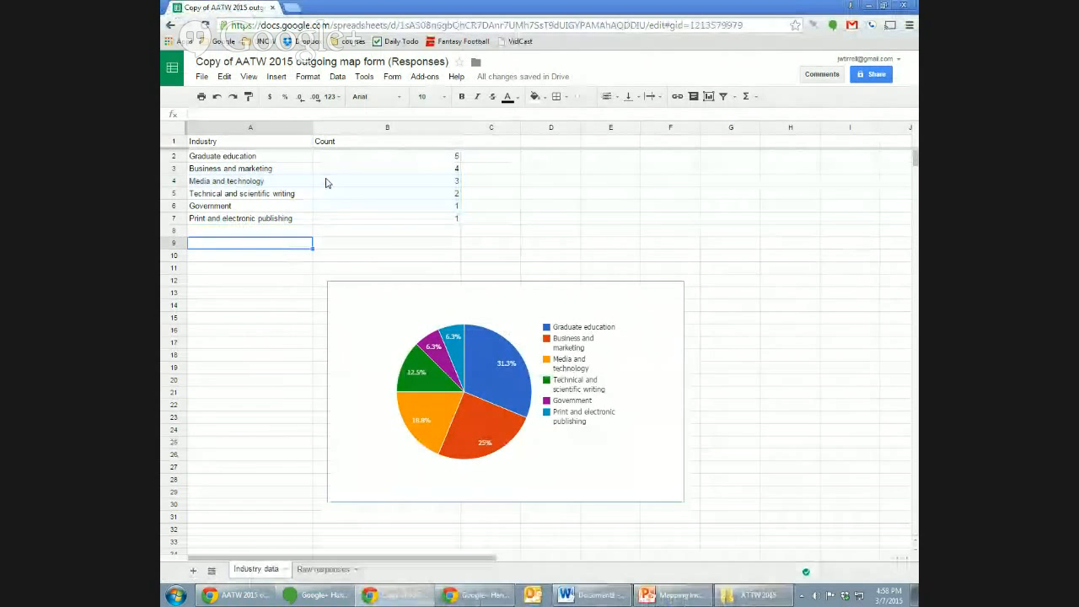
{"action": "left_click", "coordinate": [202, 77]}
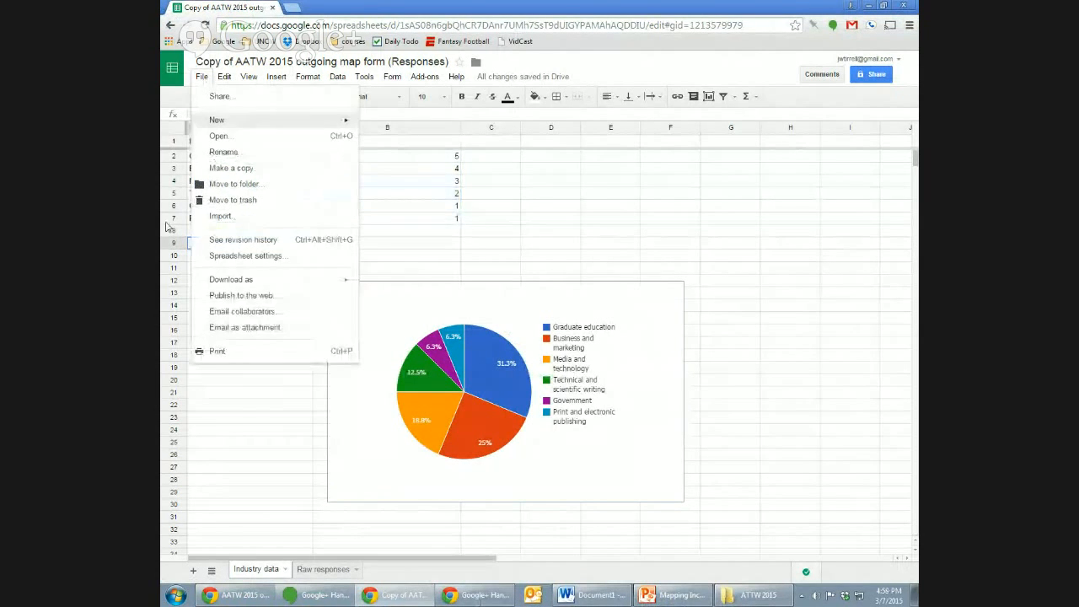
{"action": "left_click", "coordinate": [237, 417]}
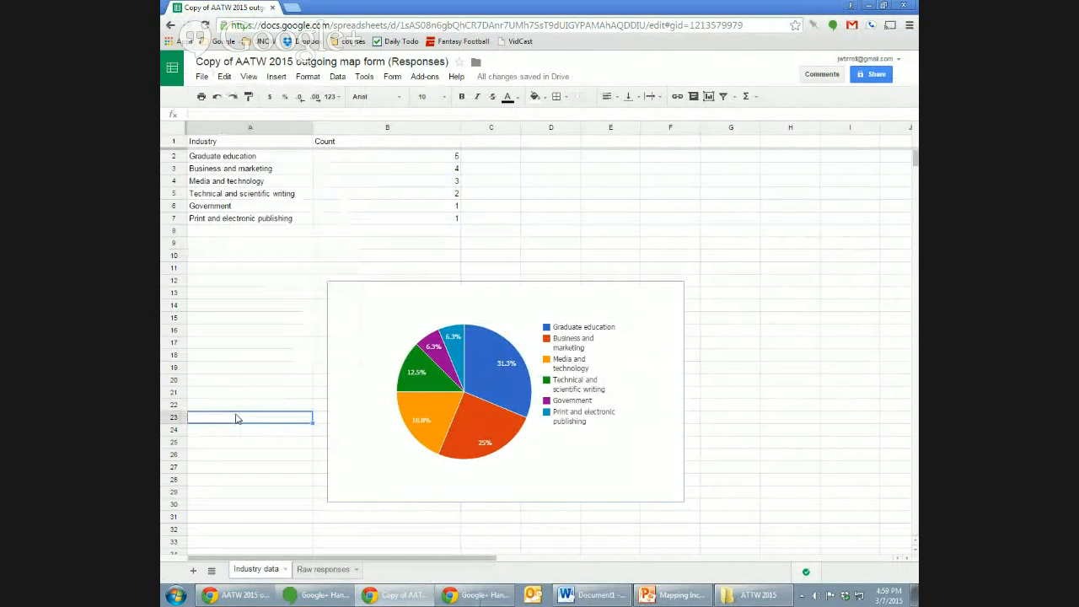
{"action": "left_click", "coordinate": [203, 77]}
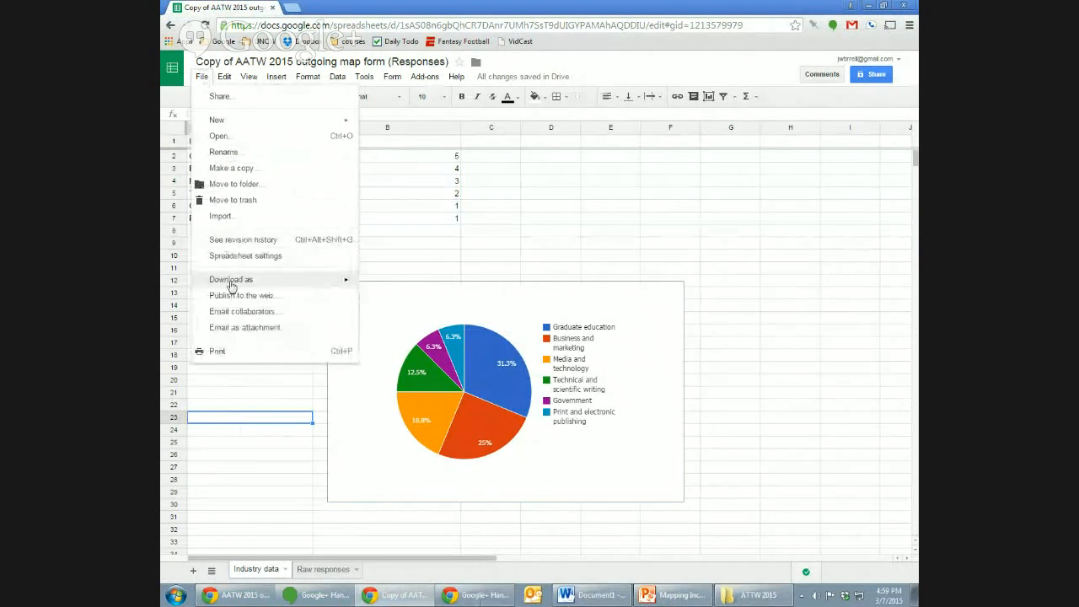
{"action": "mouse_move", "coordinate": [230, 287]}
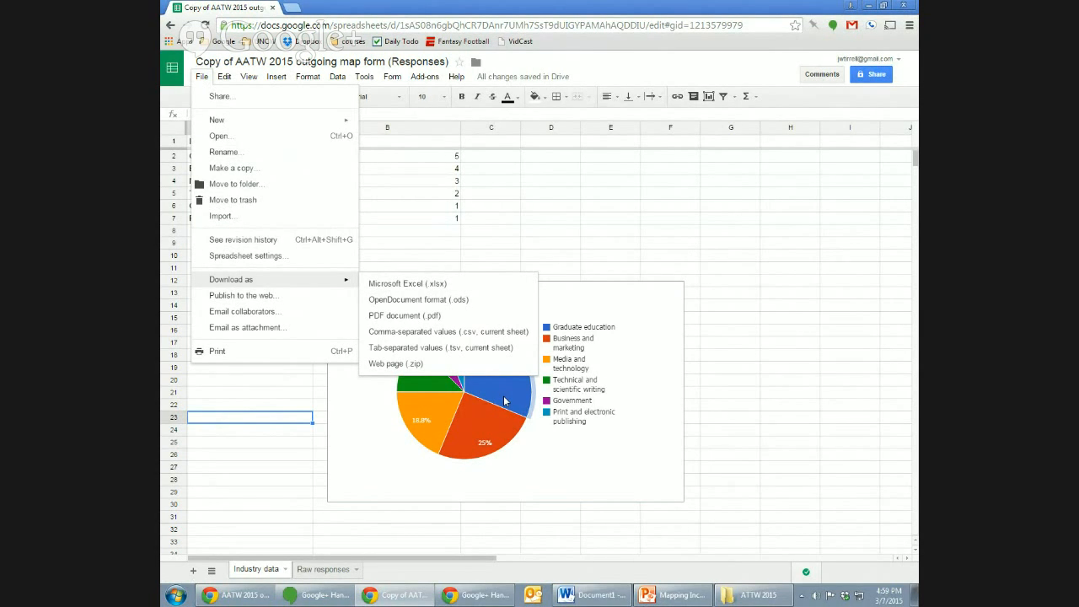
{"action": "left_click", "coordinate": [438, 332]}
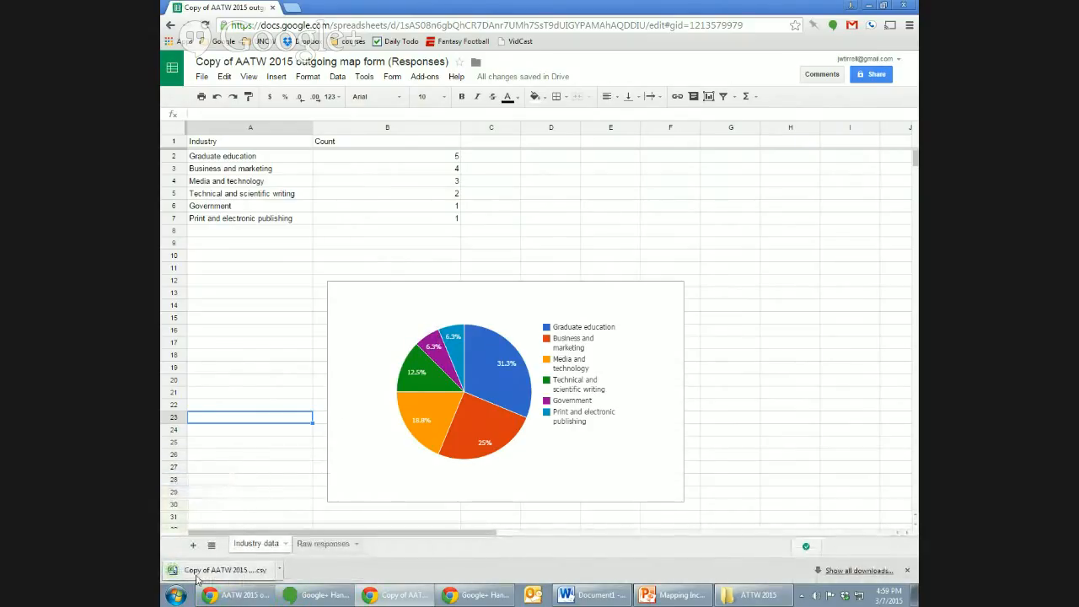
{"action": "left_click", "coordinate": [197, 576]}
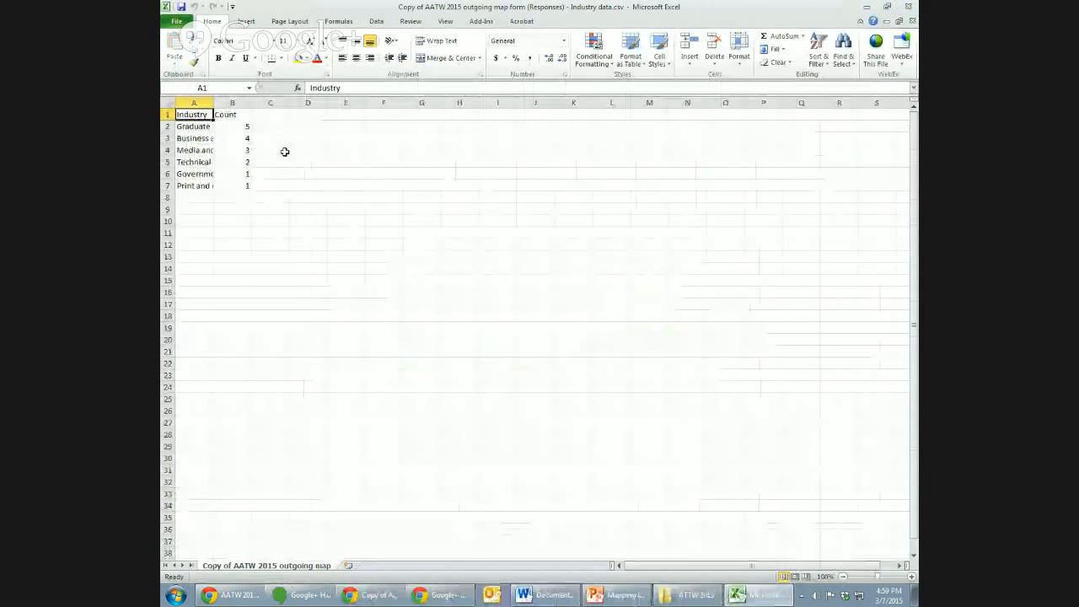
Step: Widen column A to fit the industry names and insert a basic 2-D pie chart from A2:B7
{"action": "left_click_drag", "start_coordinate": [214, 103], "coordinate": [309, 108]}
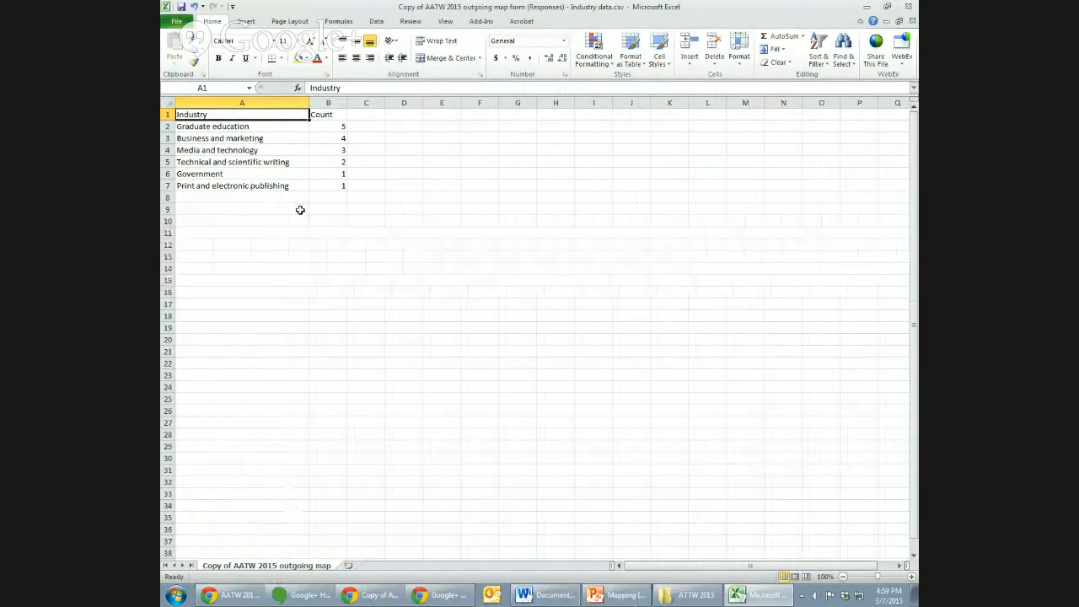
{"action": "left_click_drag", "start_coordinate": [286, 126], "coordinate": [326, 185]}
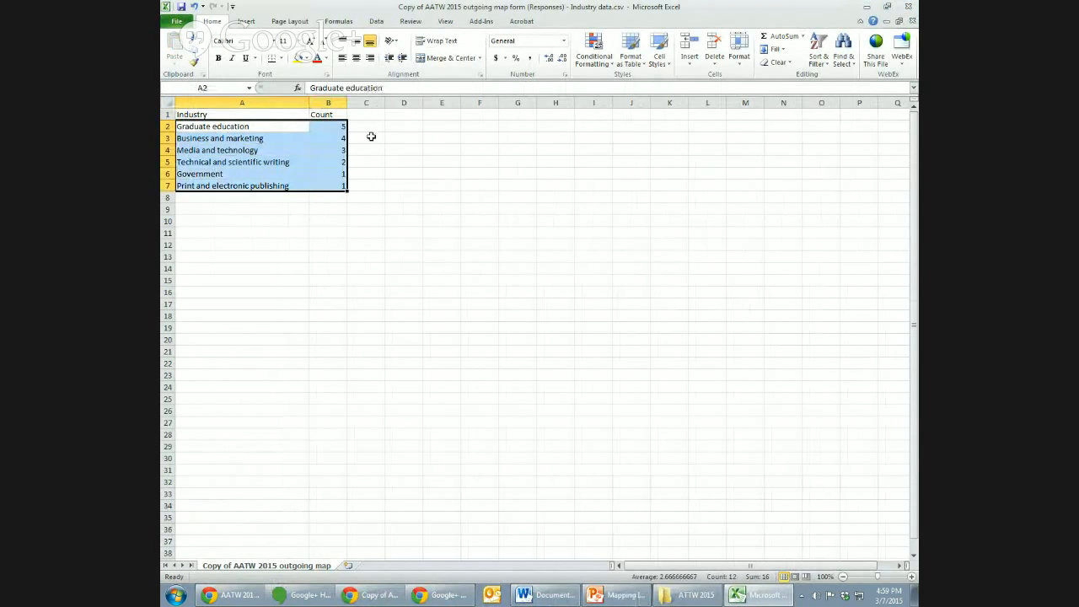
{"action": "left_click", "coordinate": [247, 21]}
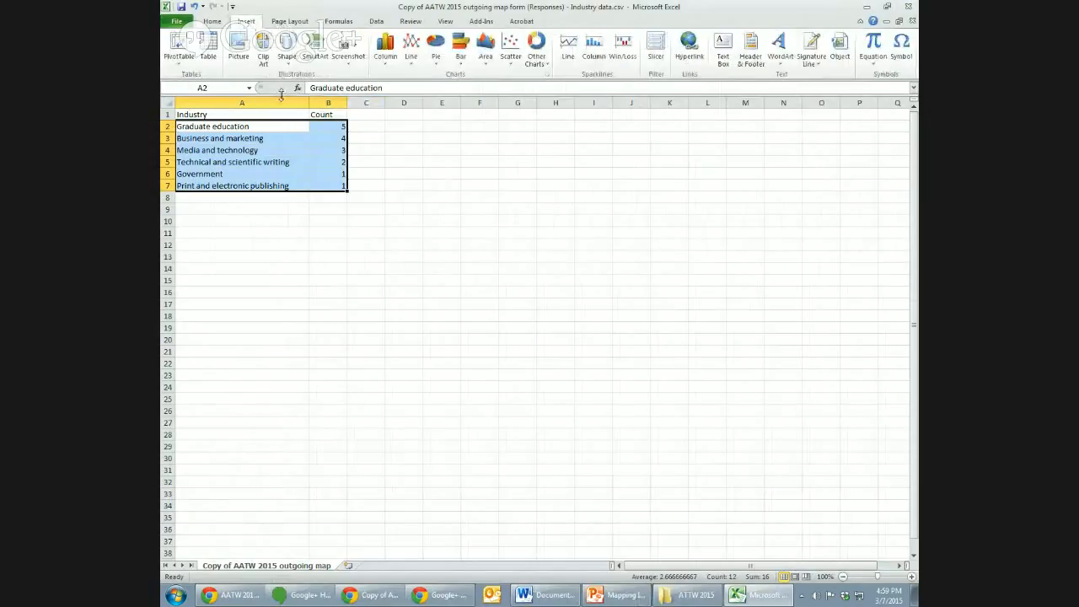
{"action": "left_click", "coordinate": [434, 49]}
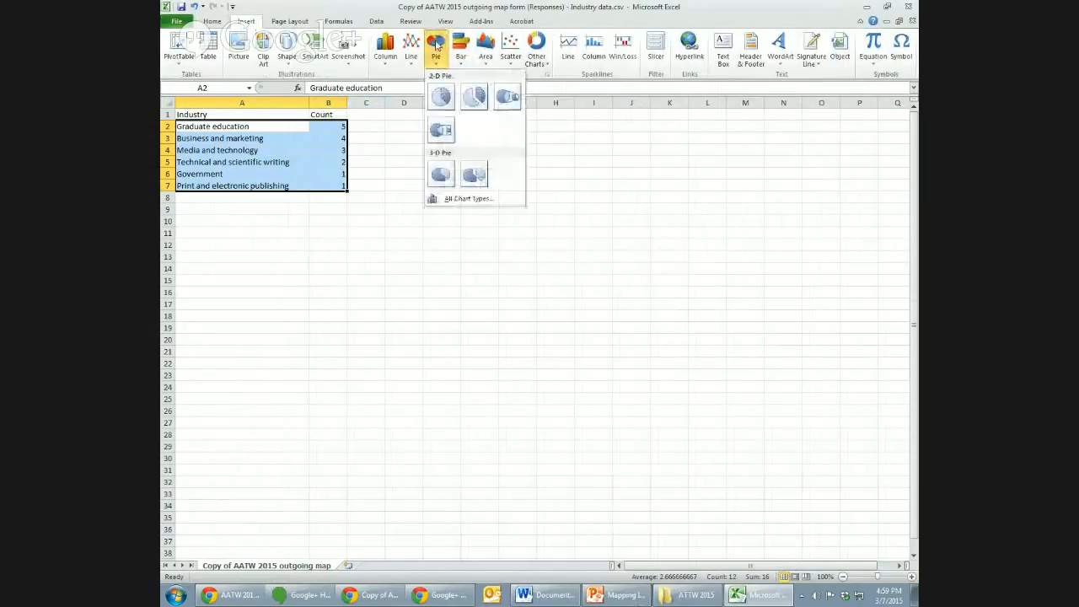
{"action": "left_click", "coordinate": [440, 98]}
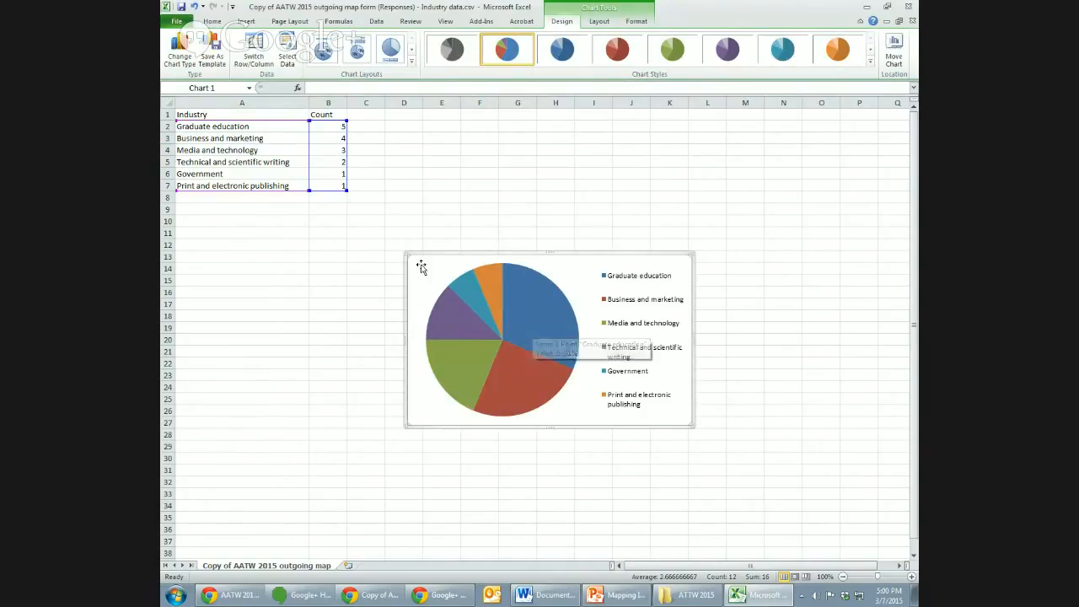
Step: Add data labels to the slices of the pie chart
{"action": "left_click", "coordinate": [545, 314]}
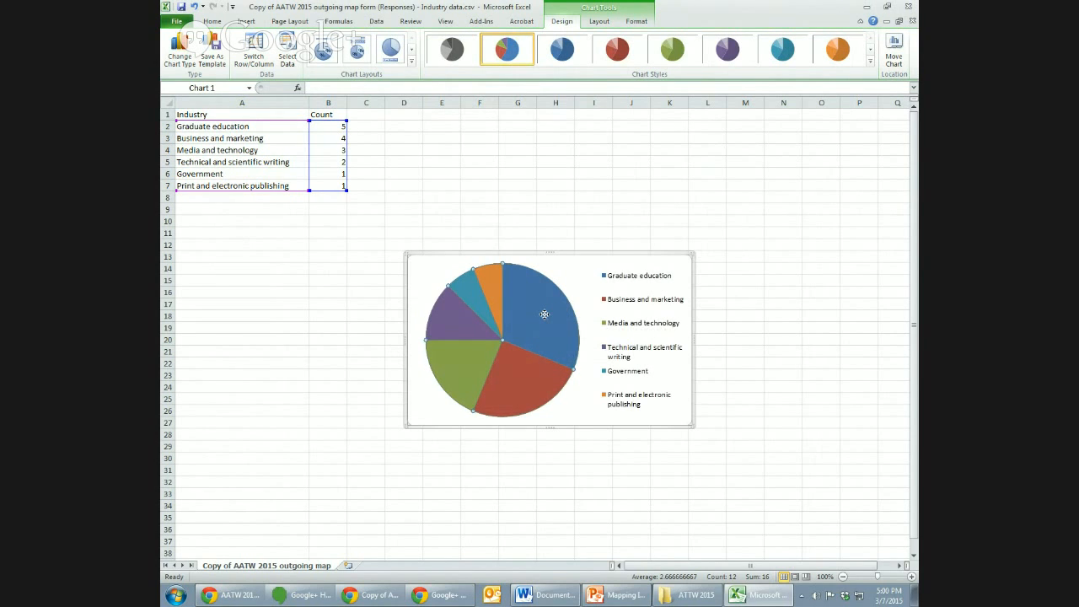
{"action": "right_click", "coordinate": [544, 315]}
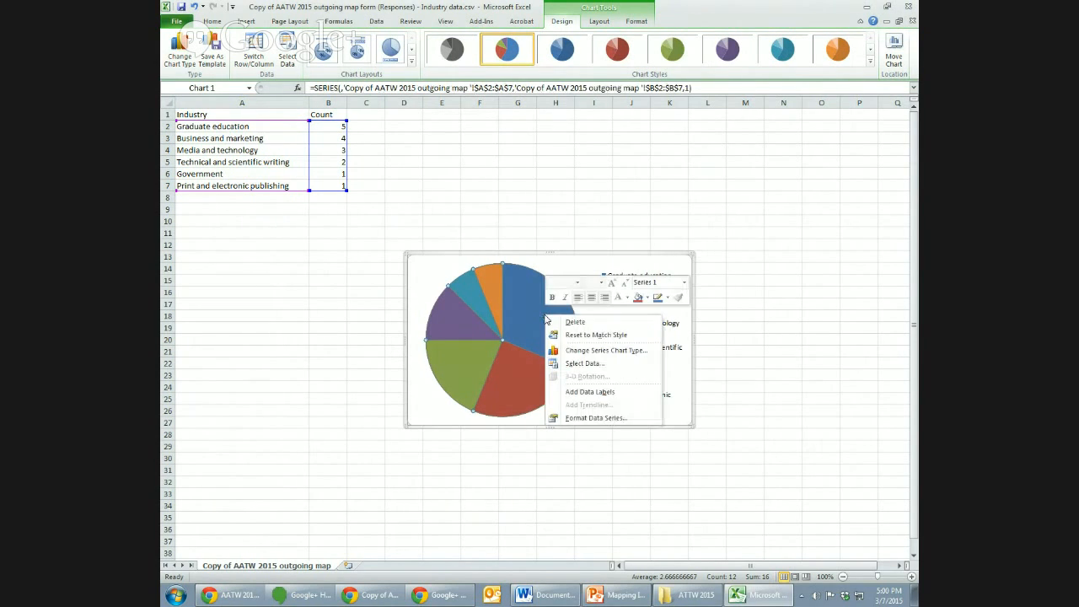
{"action": "left_click", "coordinate": [621, 392]}
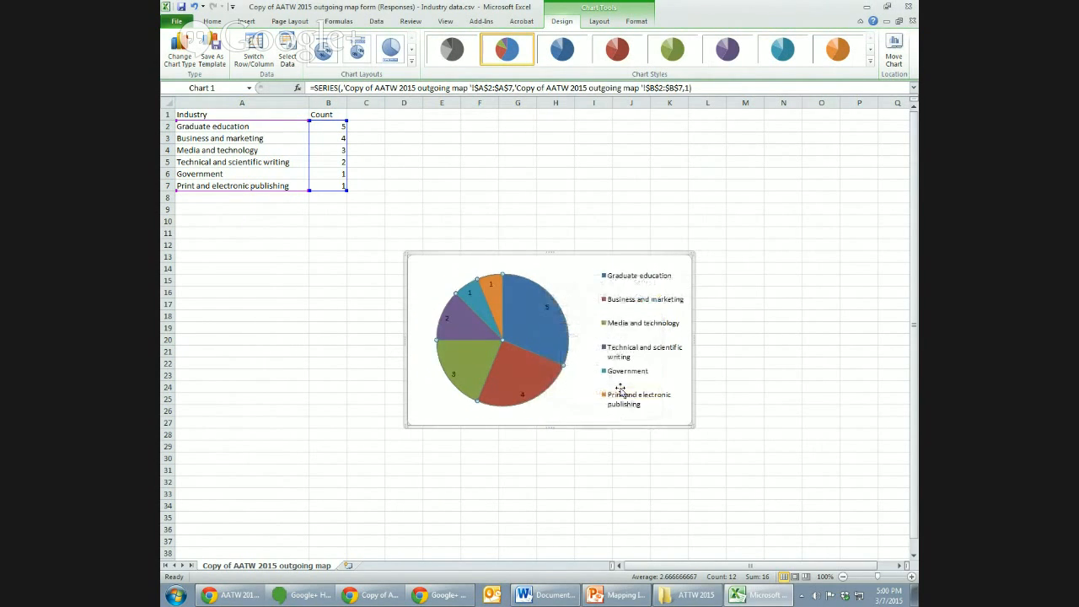
Step: Select the pie chart's data labels and open their formatting options
{"action": "left_click", "coordinate": [549, 306]}
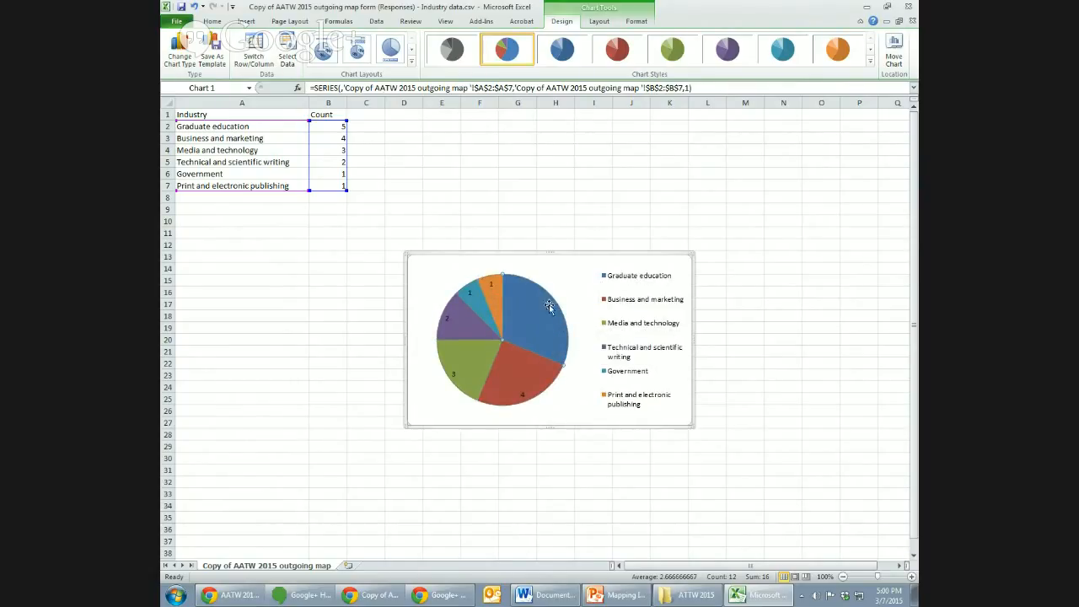
{"action": "left_click", "coordinate": [544, 311]}
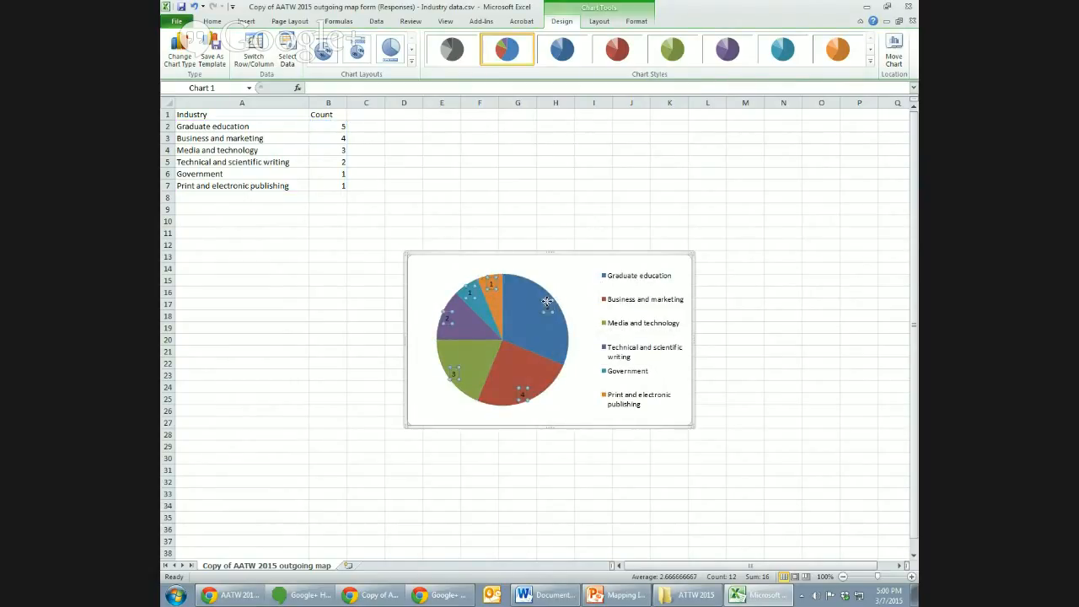
{"action": "right_click", "coordinate": [548, 305]}
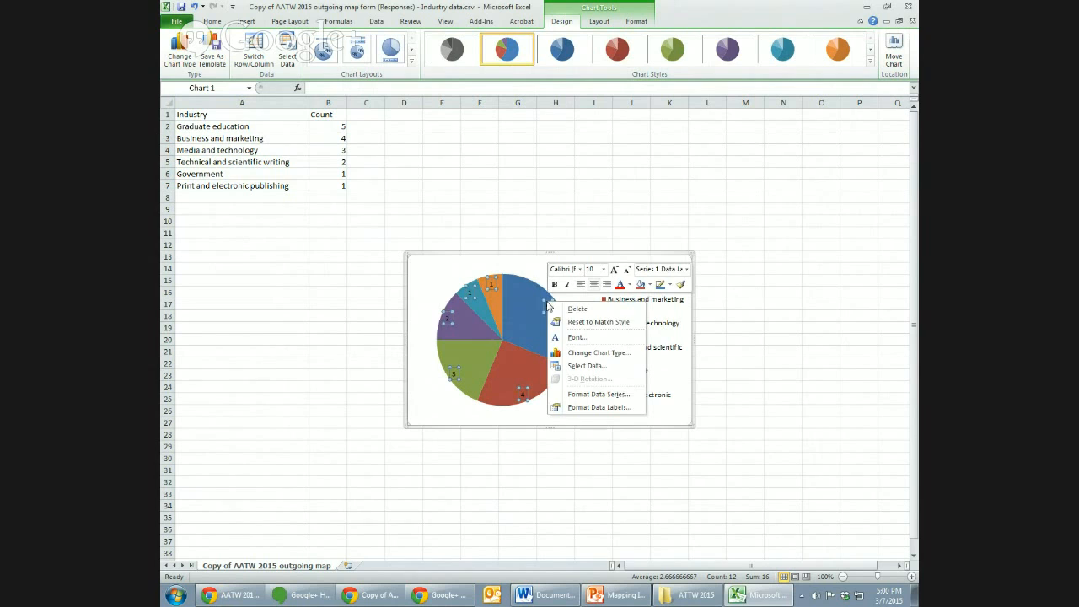
{"action": "left_click", "coordinate": [600, 407]}
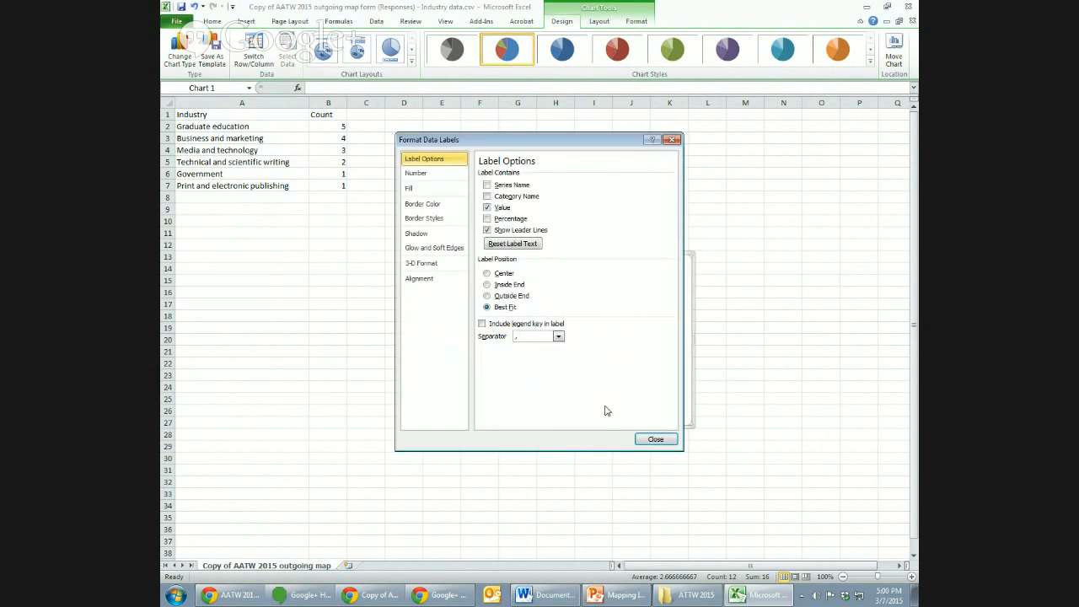
Step: Set the pie chart's data labels to show the percentage instead of the value
{"action": "left_click", "coordinate": [487, 218]}
{"action": "left_click_drag", "start_coordinate": [505, 139], "coordinate": [730, 169]}
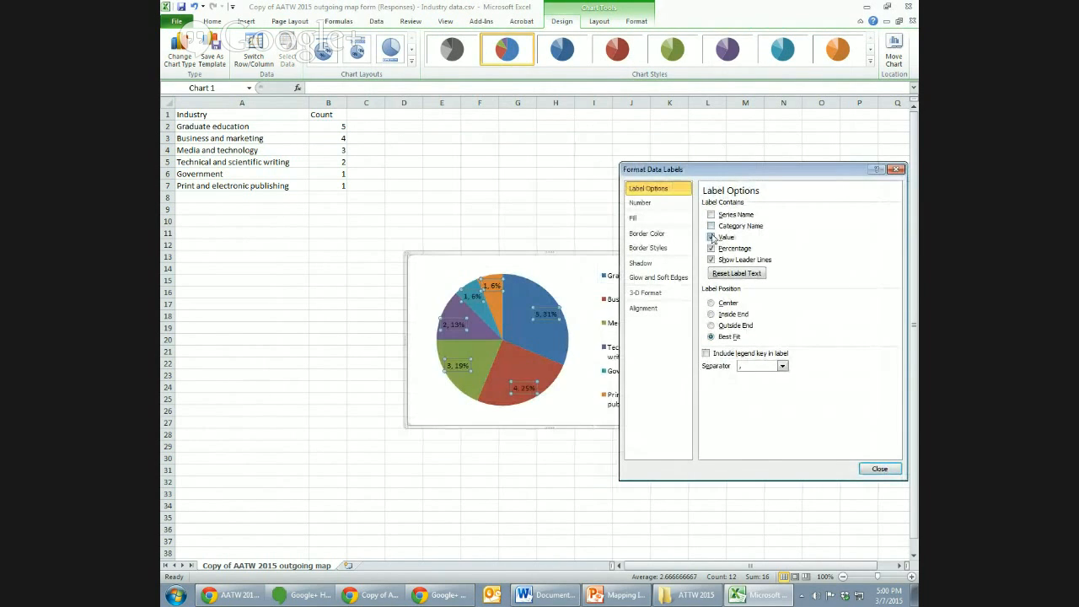
{"action": "left_click", "coordinate": [710, 237]}
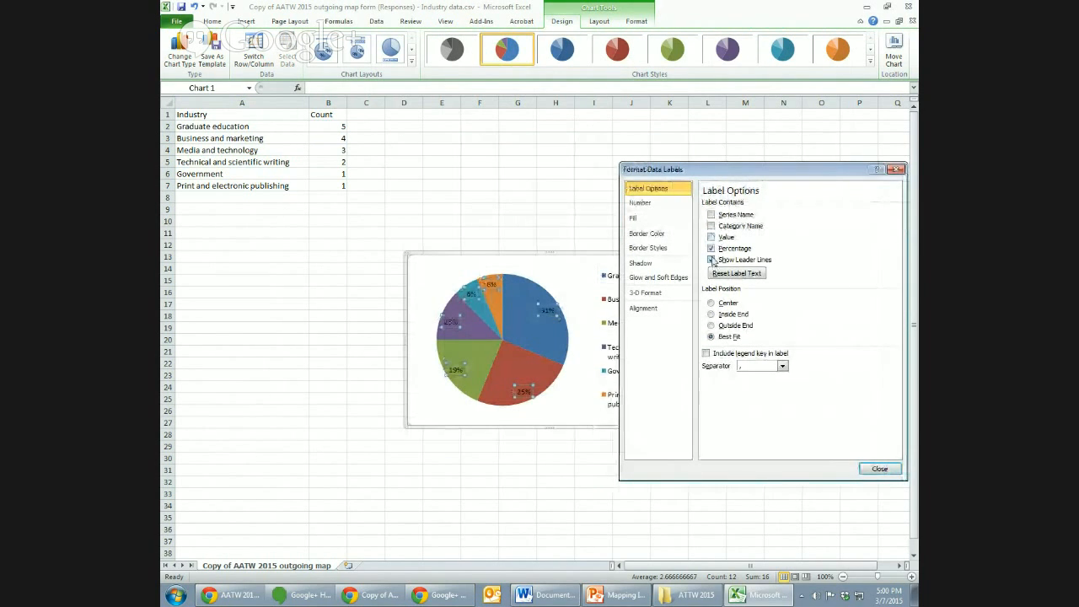
{"action": "left_click", "coordinate": [879, 469]}
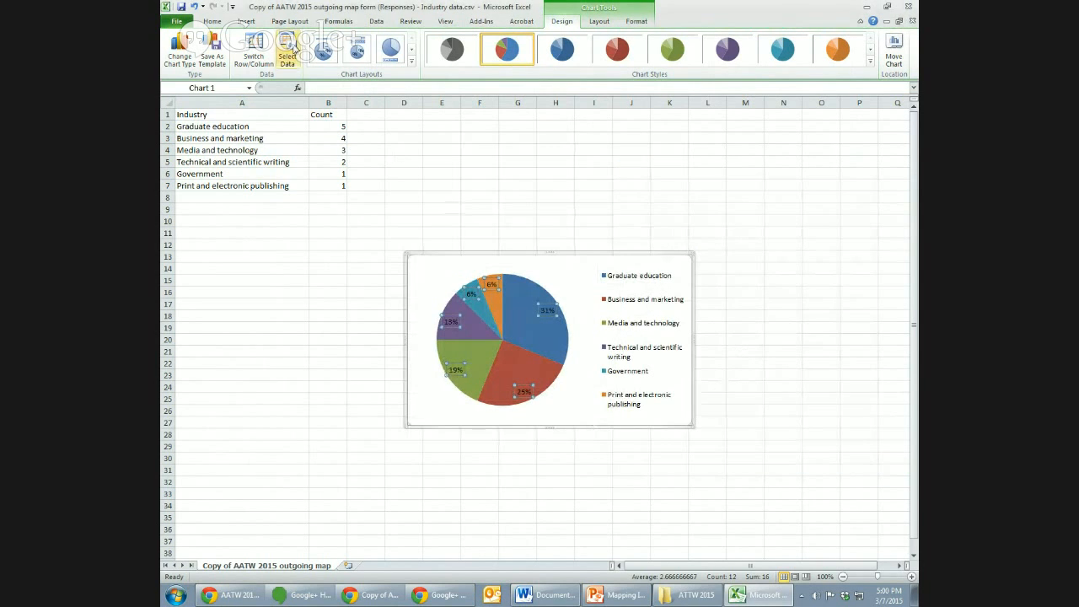
Step: Change the font color of the pie chart's percentage labels to white and deselect the chart
{"action": "left_click", "coordinate": [212, 21]}
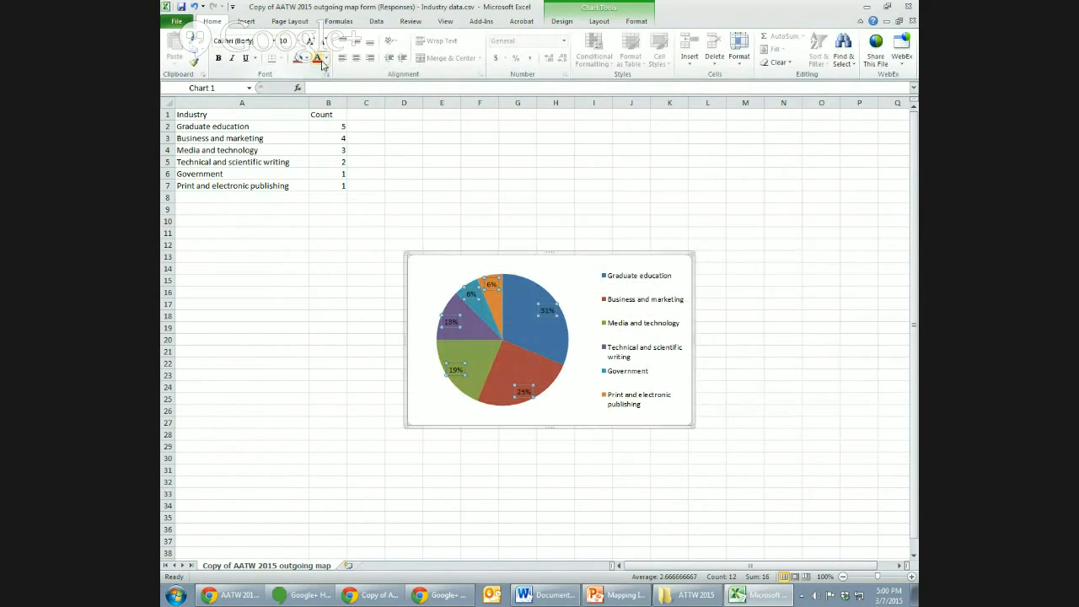
{"action": "left_click", "coordinate": [319, 62]}
{"action": "left_click", "coordinate": [326, 59]}
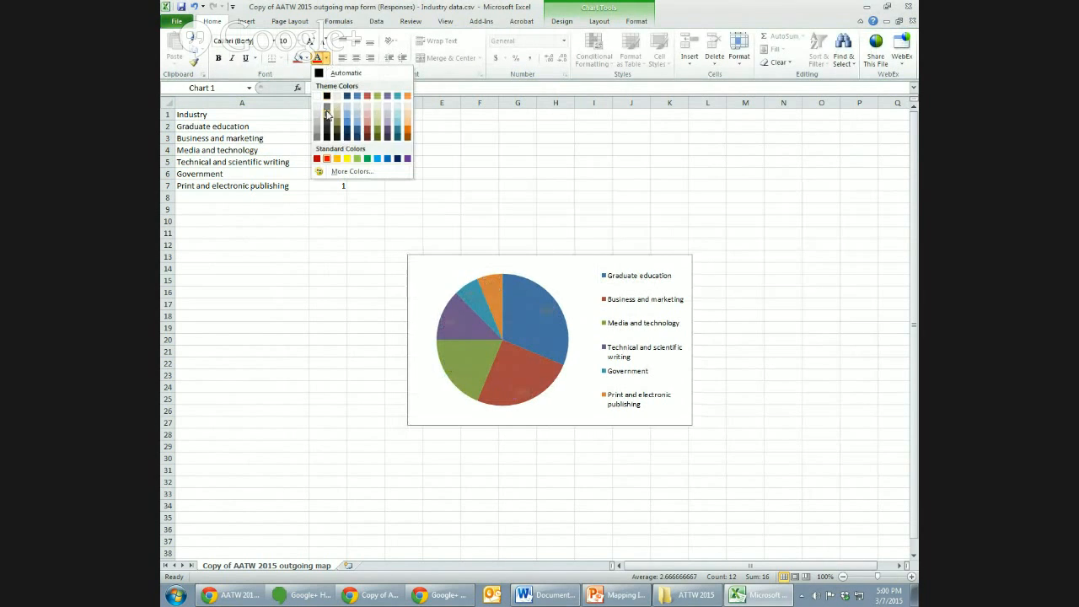
{"action": "left_click", "coordinate": [317, 96]}
{"action": "left_click", "coordinate": [558, 223]}
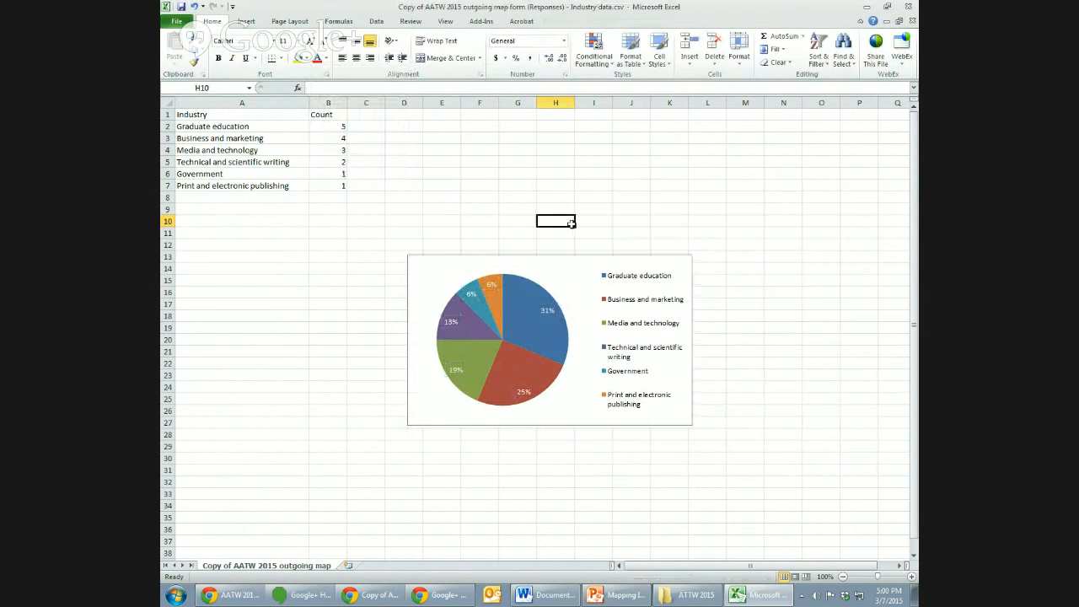
Step: Switch to Google Sheets to compare its industry pie chart with this one, and return to the Excel workbook
{"action": "left_click", "coordinate": [543, 312]}
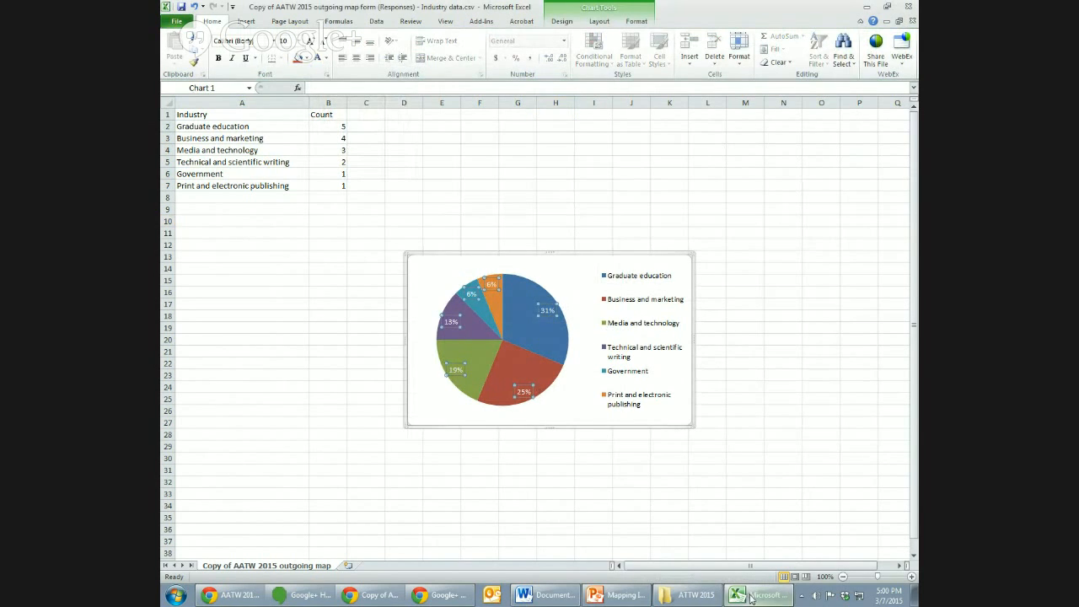
{"action": "left_click", "coordinate": [238, 601]}
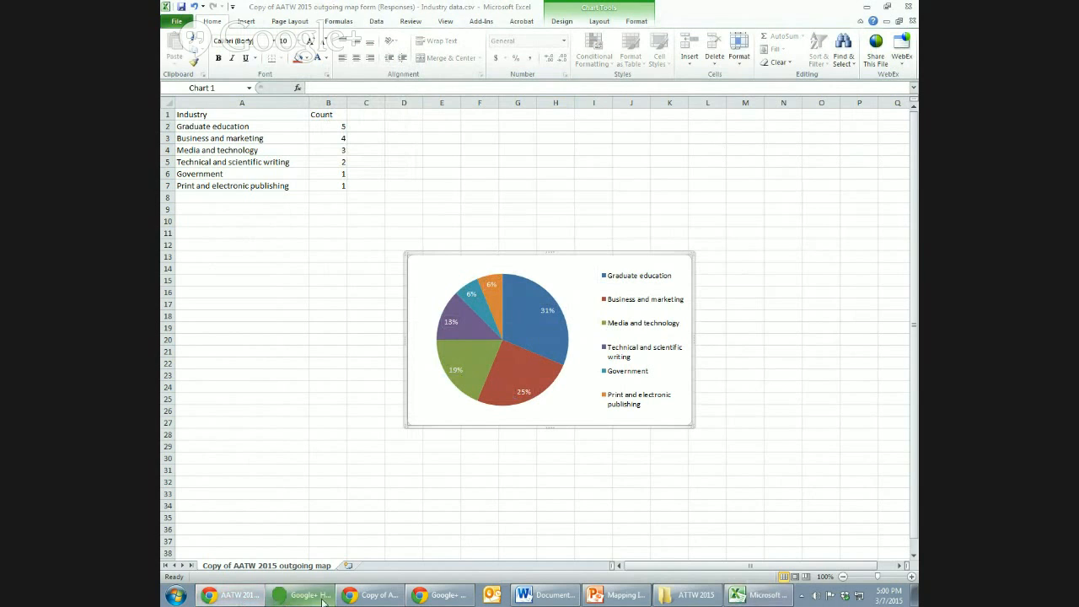
{"action": "left_click", "coordinate": [437, 603]}
{"action": "left_click", "coordinate": [371, 597]}
{"action": "left_click", "coordinate": [679, 570]}
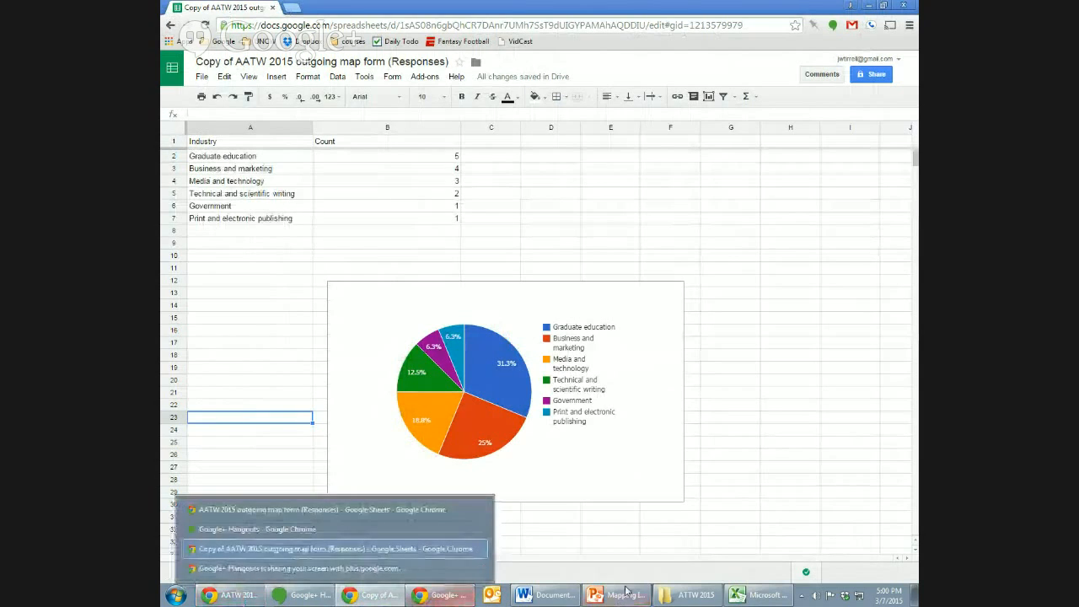
{"action": "left_click", "coordinate": [755, 595]}
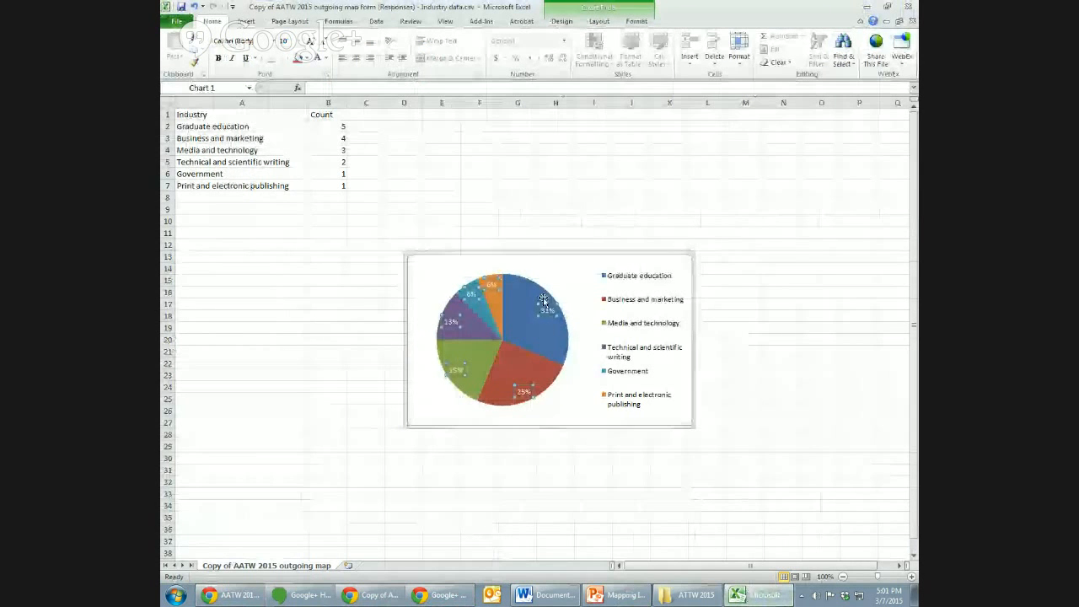
Step: Select the whole pie chart, open its print preview and look through the available printers
{"action": "left_click", "coordinate": [538, 198]}
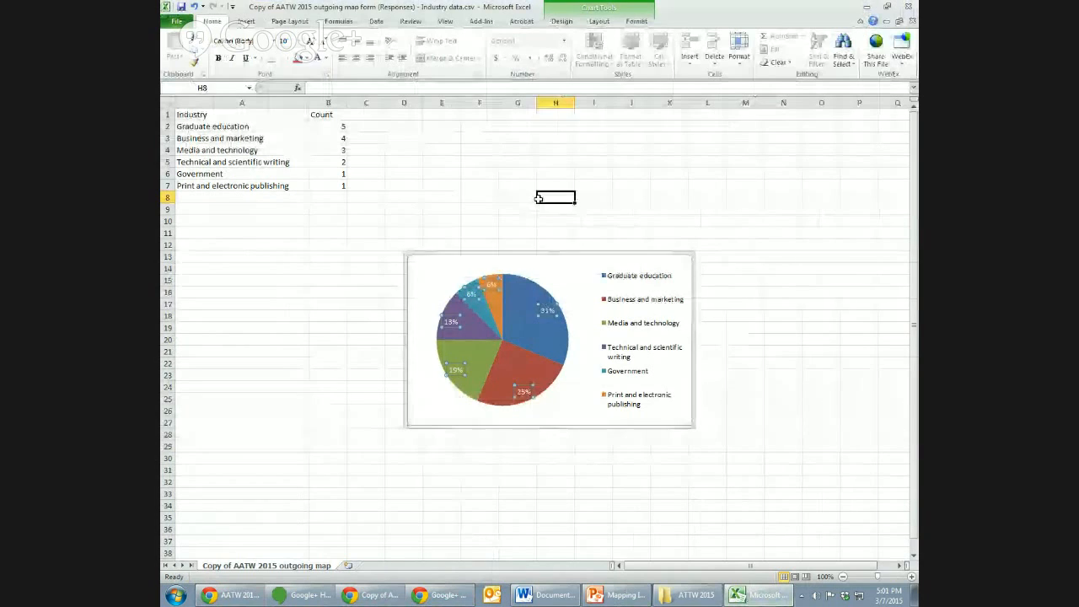
{"action": "left_click", "coordinate": [554, 274]}
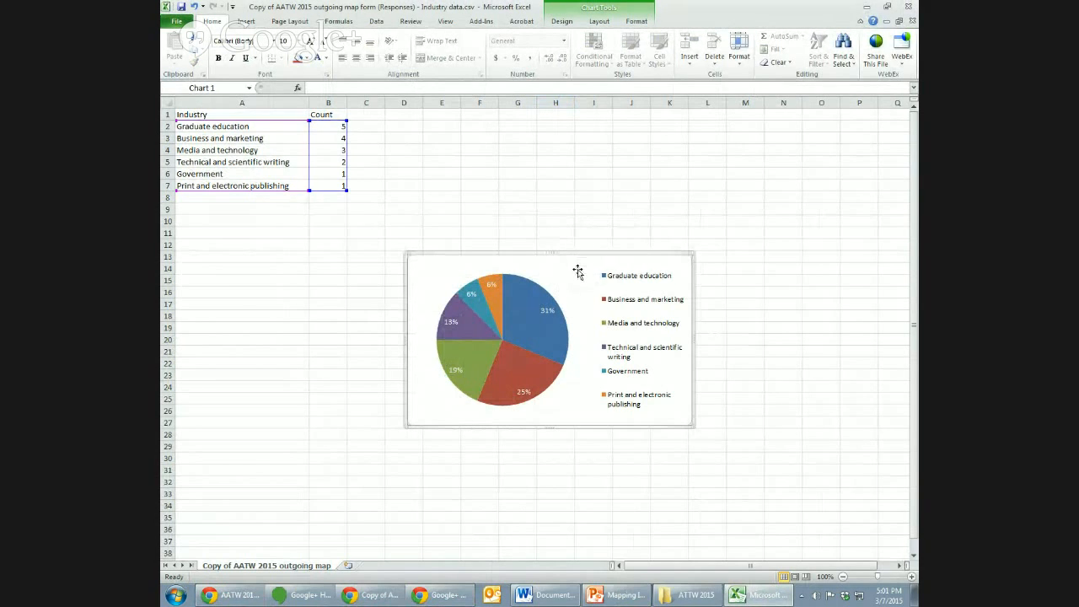
{"action": "key", "text": "ctrl+p"}
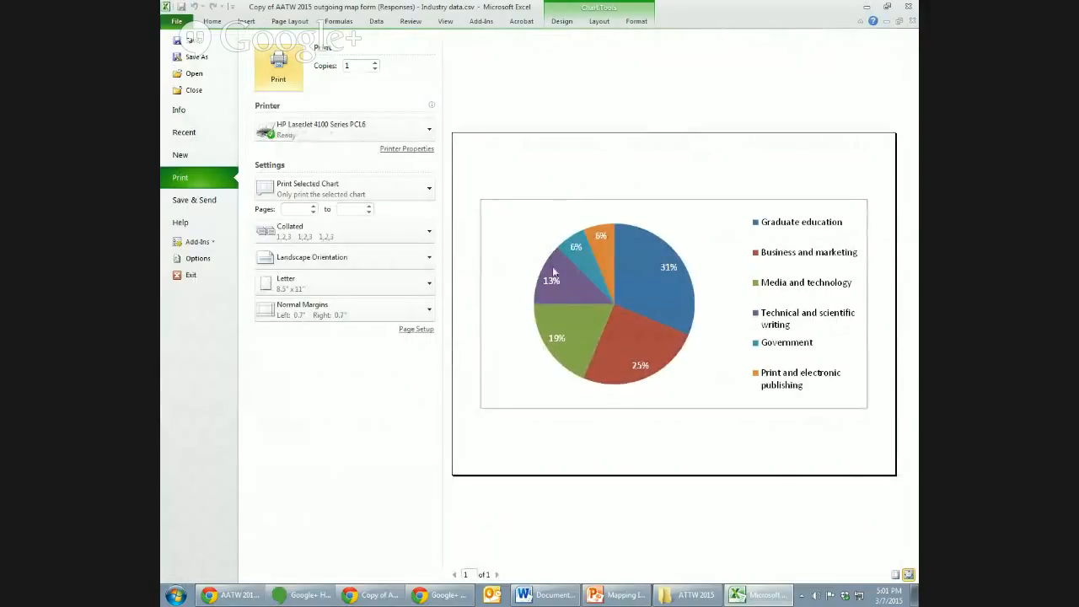
{"action": "left_click", "coordinate": [366, 133]}
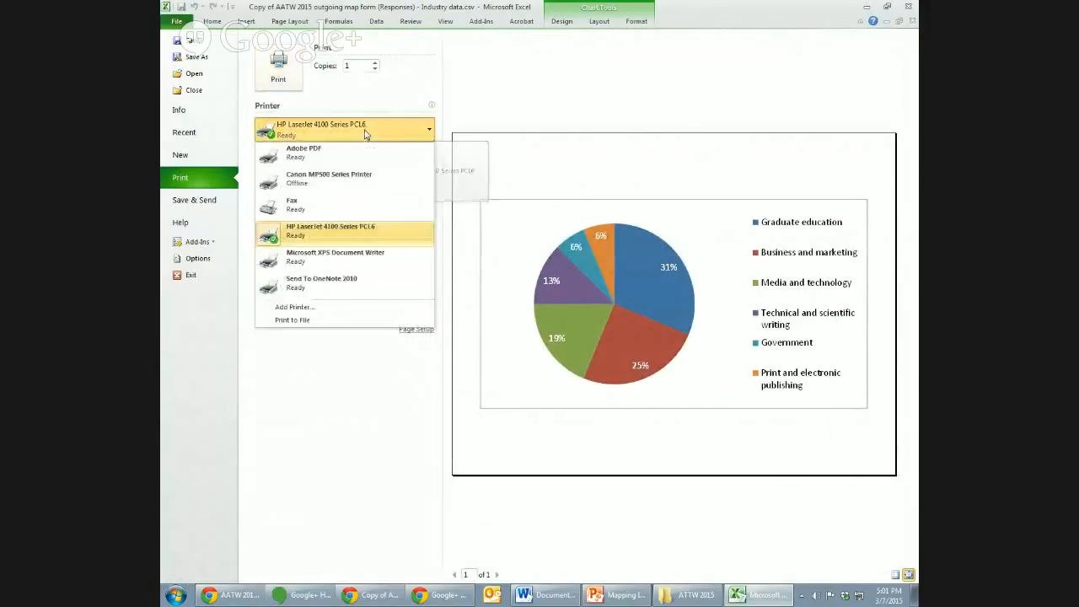
{"action": "left_click", "coordinate": [389, 449]}
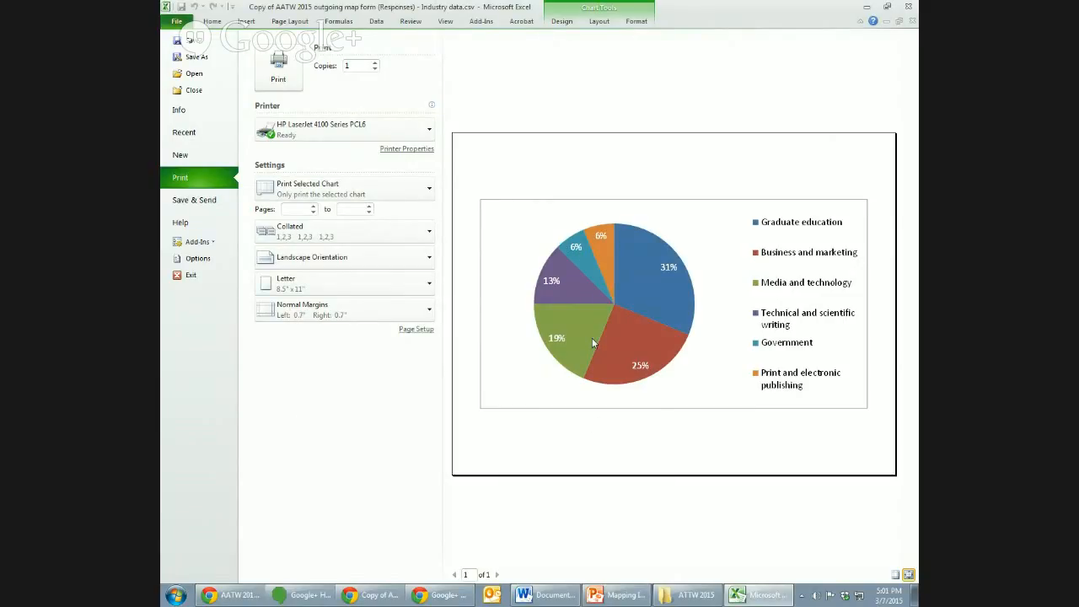
Step: Minimize the open windows and view the exported chart image.png from the desktop, closing it when done
{"action": "left_click", "coordinate": [866, 6]}
{"action": "left_click", "coordinate": [866, 6]}
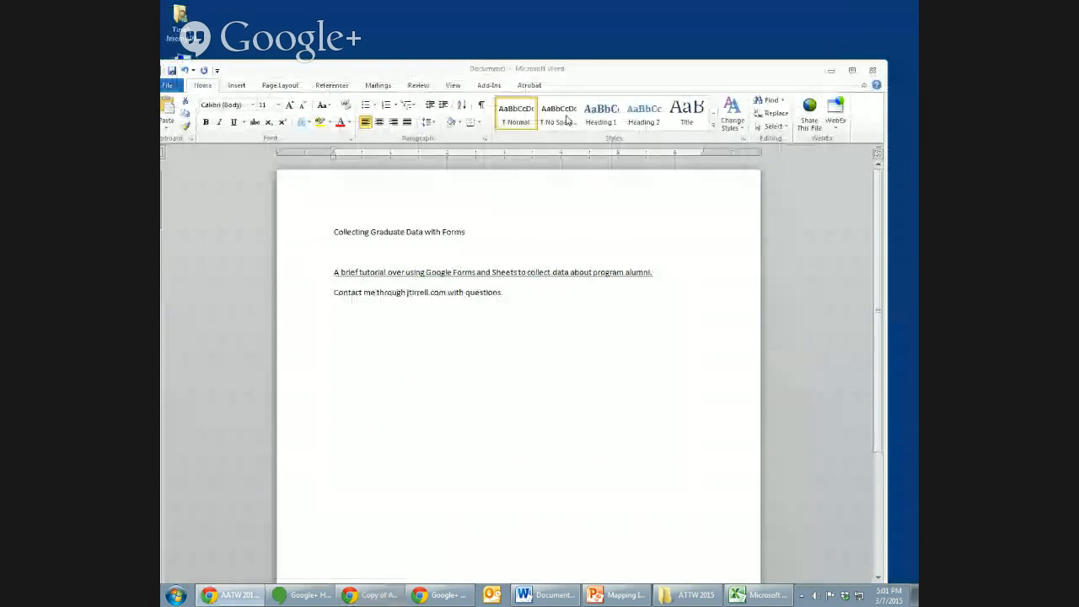
{"action": "left_click", "coordinate": [831, 71]}
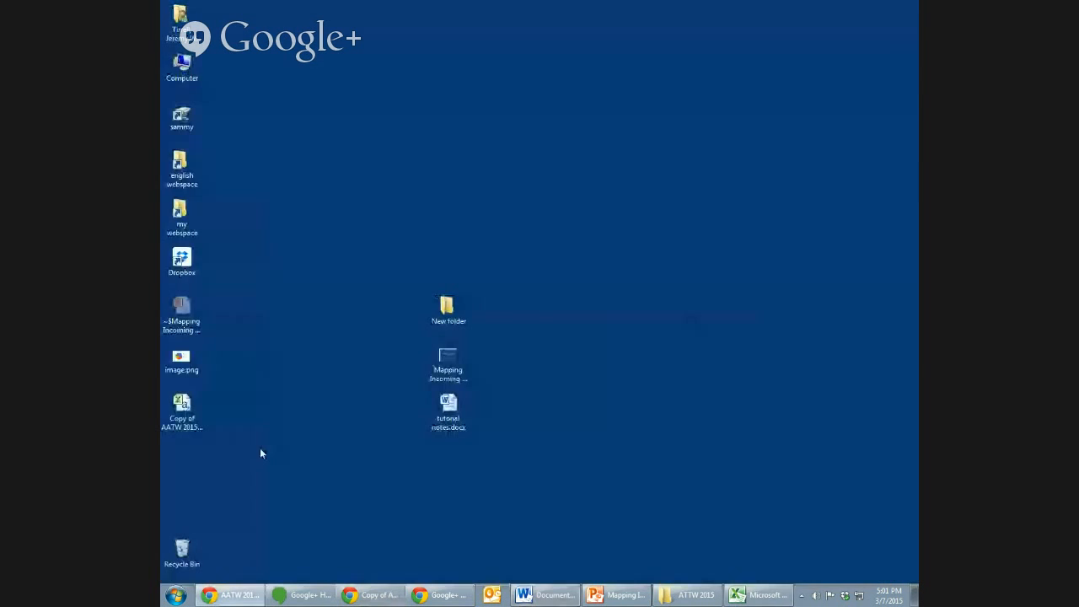
{"action": "double_click", "coordinate": [180, 358]}
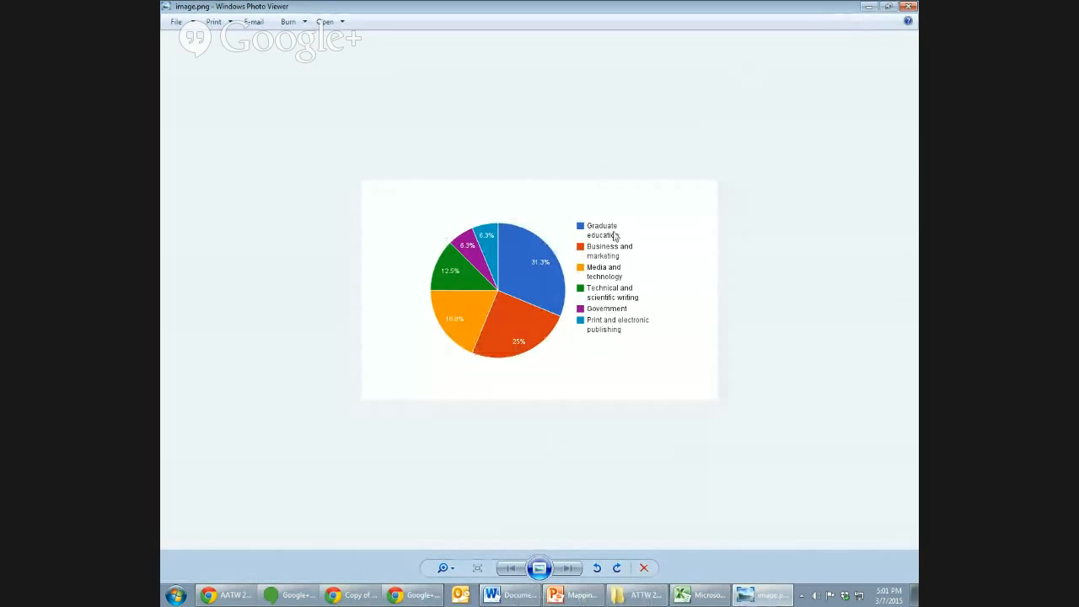
{"action": "left_click", "coordinate": [910, 6]}
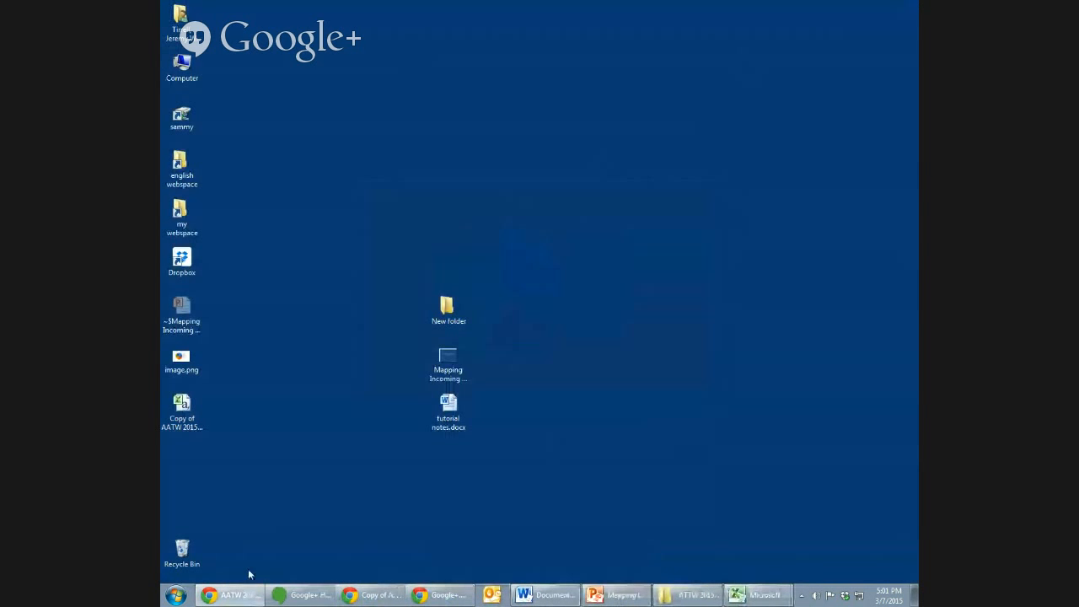
Step: Return to Excel, leave the print preview and close the industry data workbook without saving the changes
{"action": "left_click", "coordinate": [760, 593]}
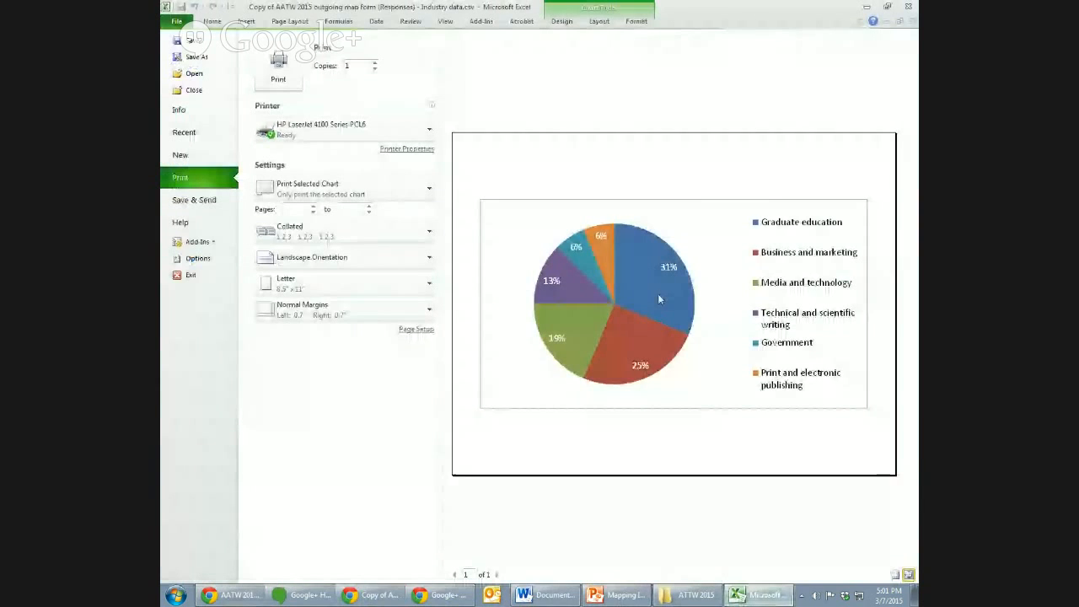
{"action": "key", "text": "Escape"}
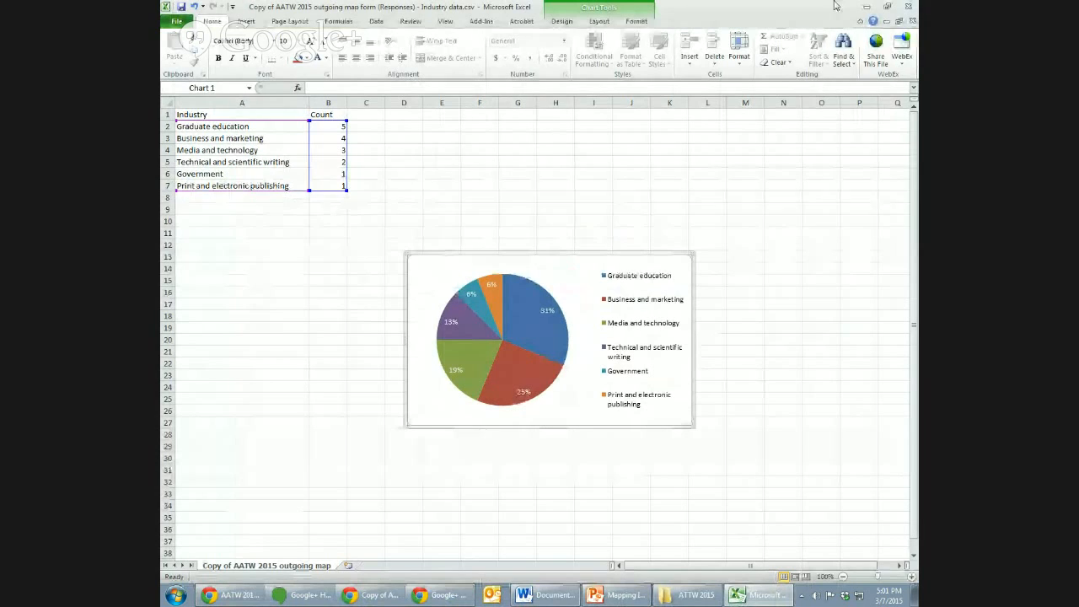
{"action": "left_click", "coordinate": [913, 7]}
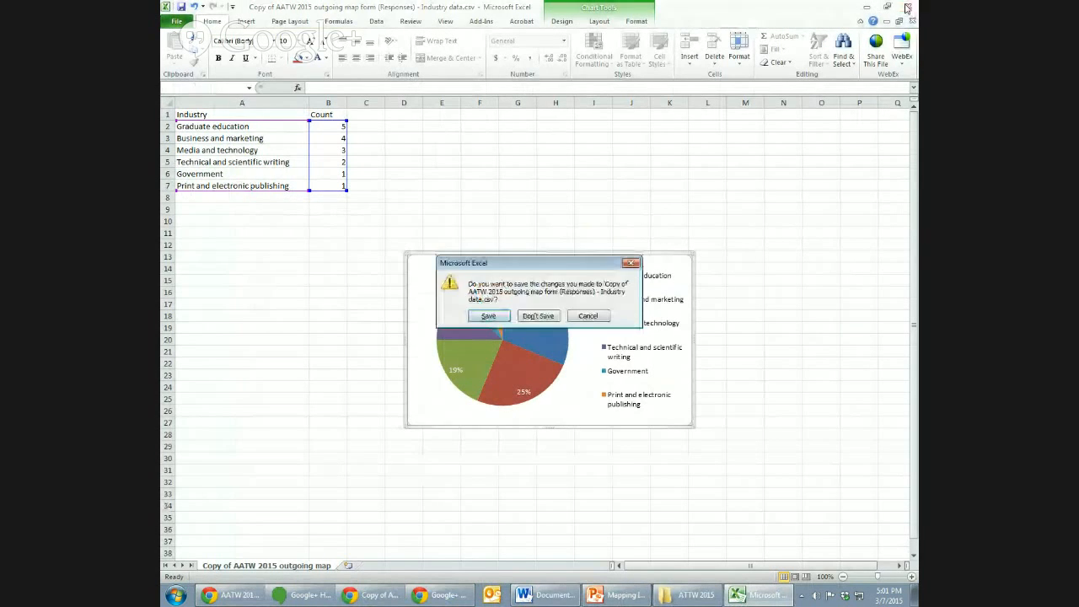
{"action": "left_click", "coordinate": [547, 318]}
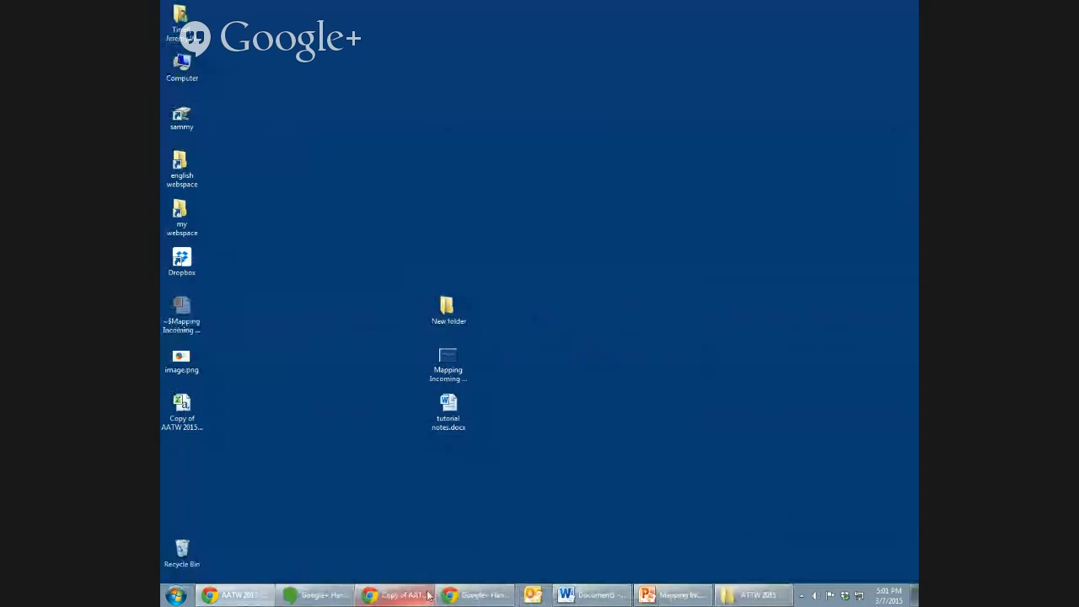
Step: Switch to Google Sheets and examine the work status, industry and salary range columns on the Raw responses sheet
{"action": "left_click", "coordinate": [396, 595]}
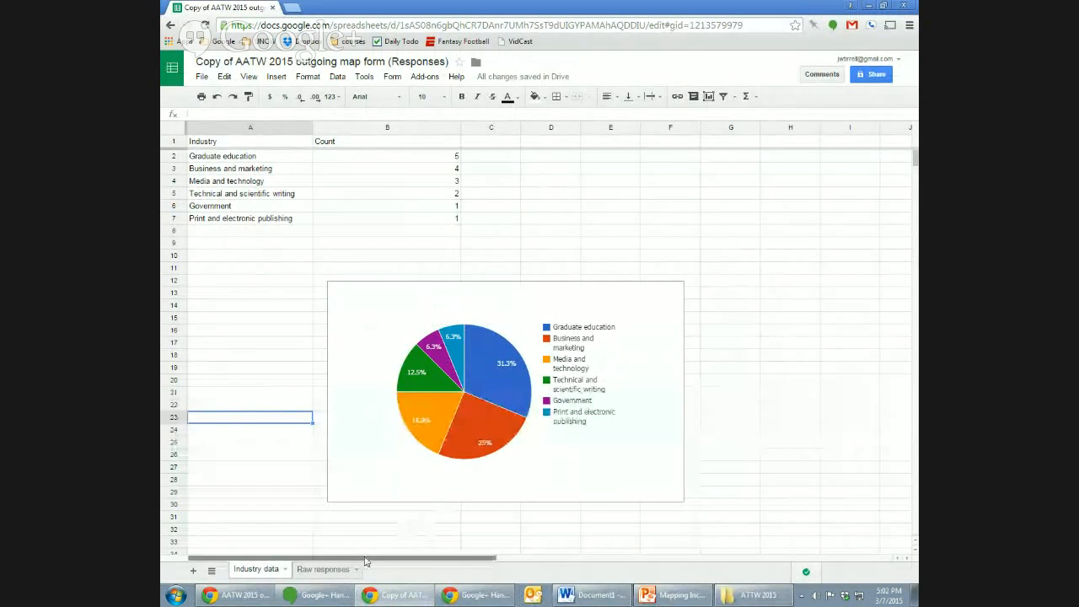
{"action": "left_click", "coordinate": [337, 569]}
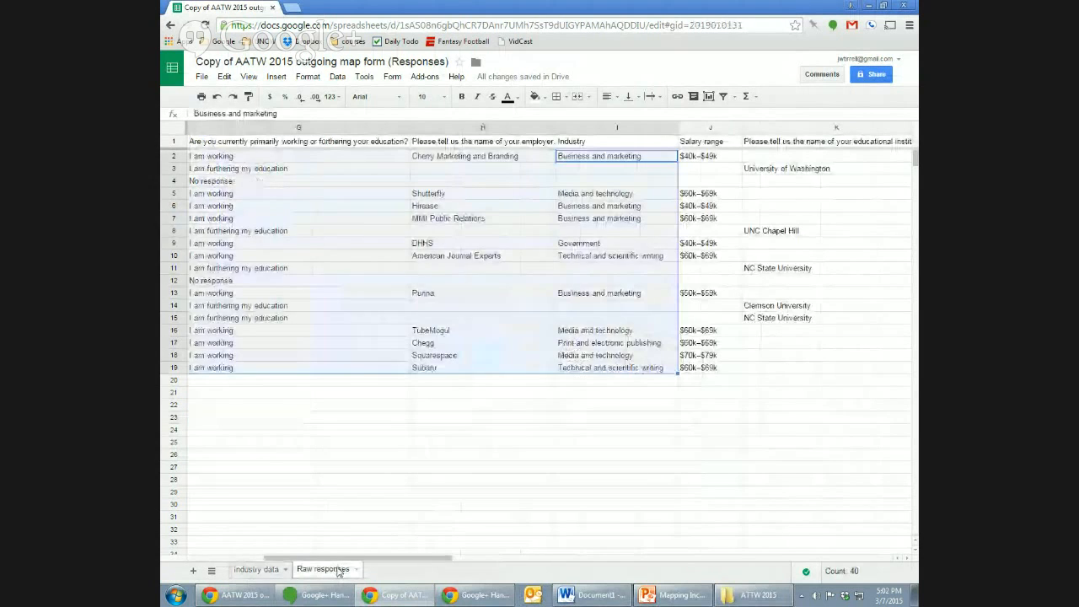
{"action": "left_click", "coordinate": [629, 269]}
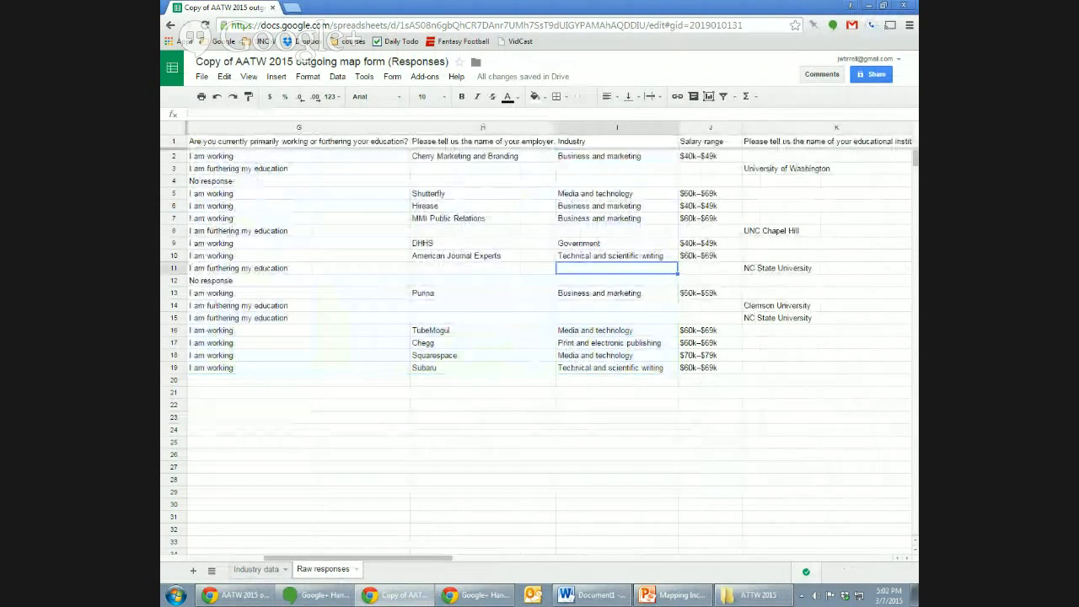
{"action": "left_click", "coordinate": [717, 158]}
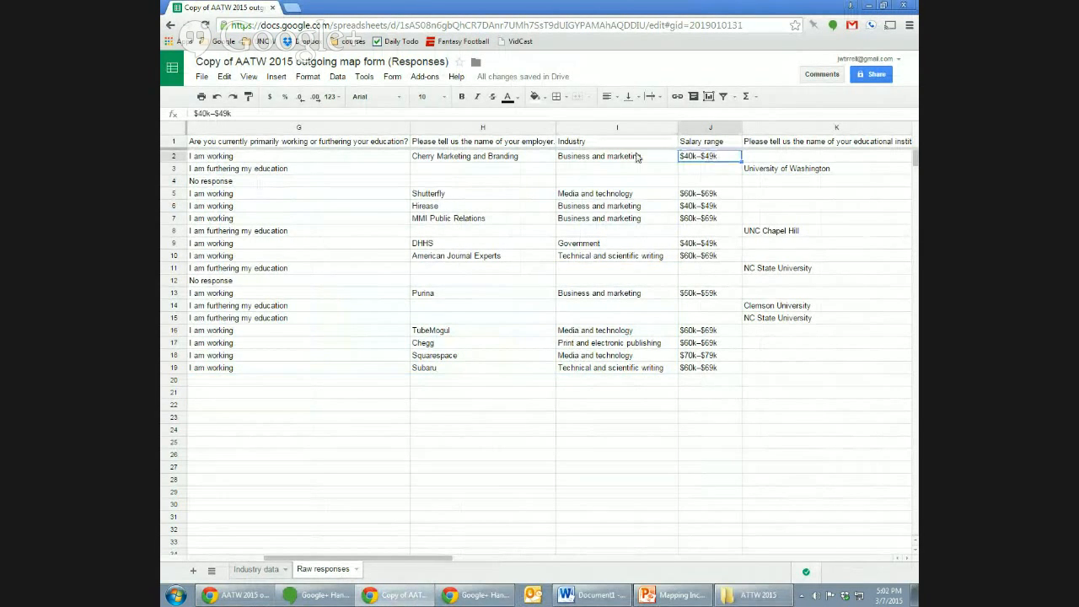
{"action": "left_click", "coordinate": [309, 167]}
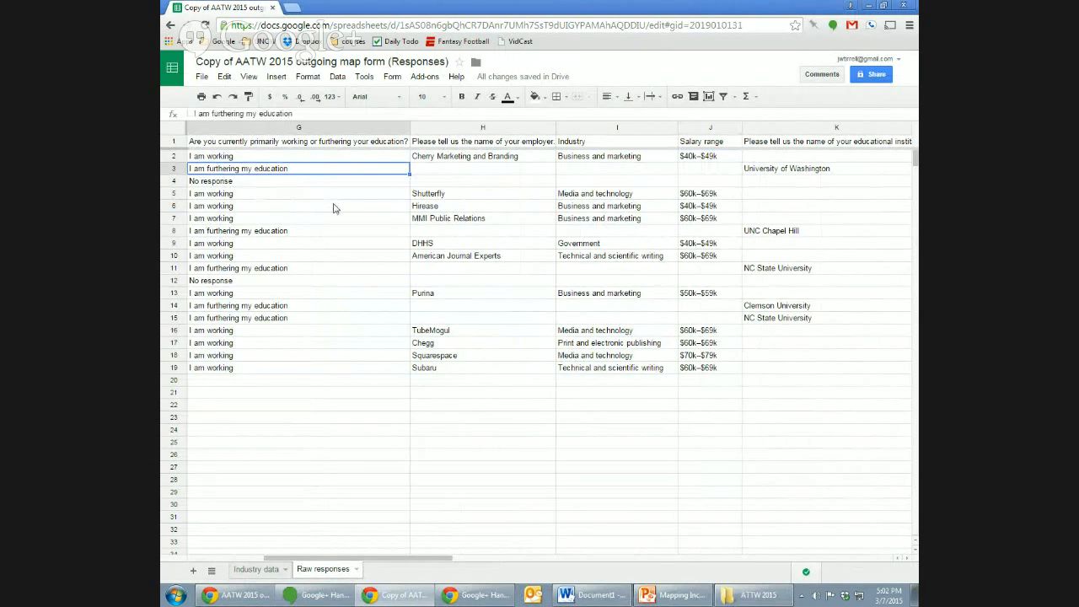
{"action": "left_click", "coordinate": [698, 171]}
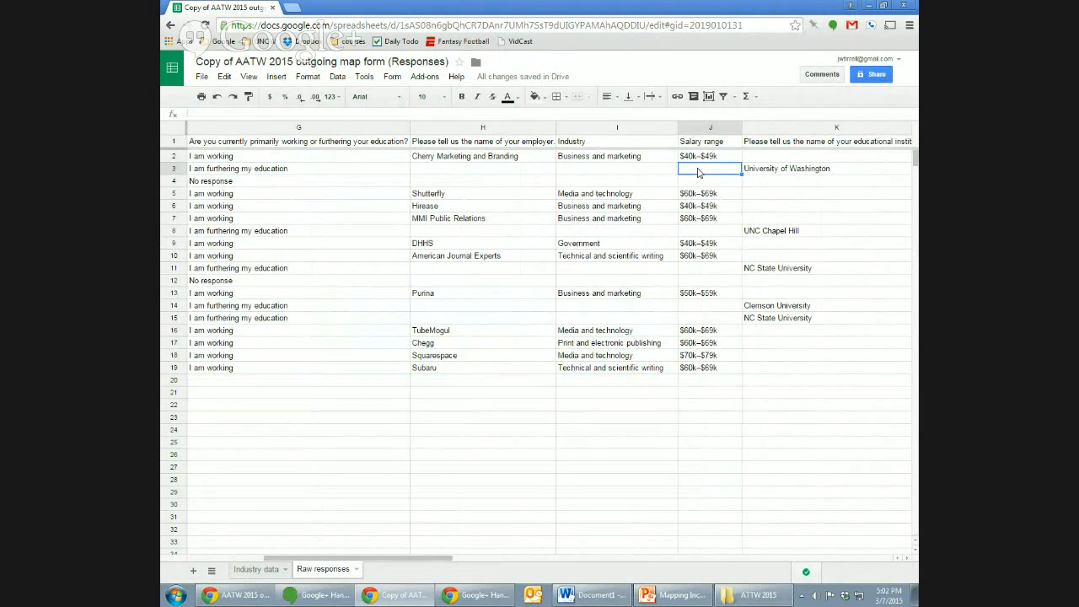
{"action": "left_click", "coordinate": [657, 158]}
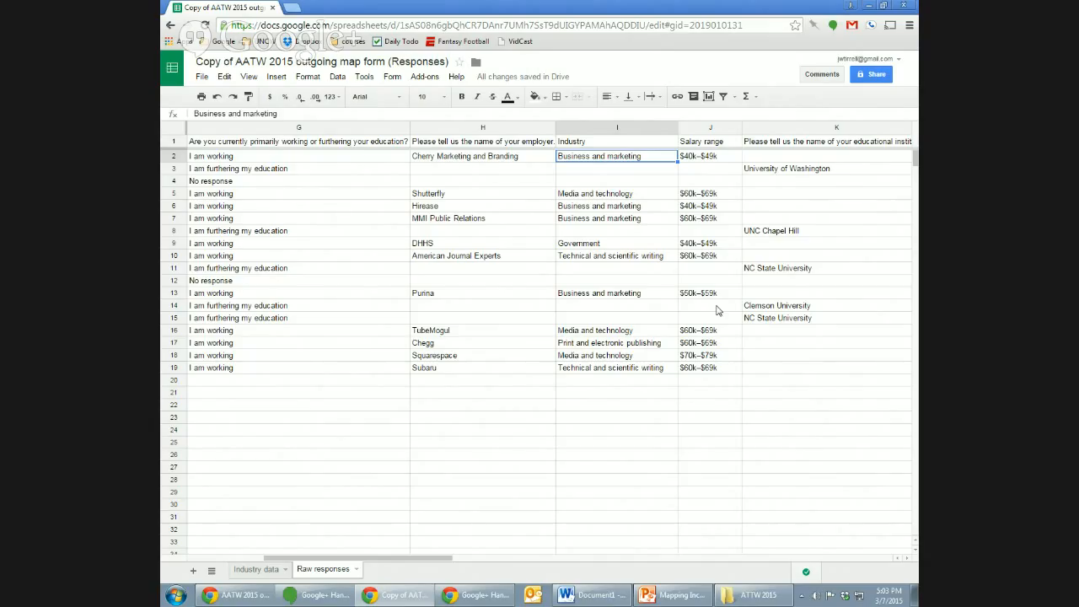
{"action": "key", "text": "Right"}
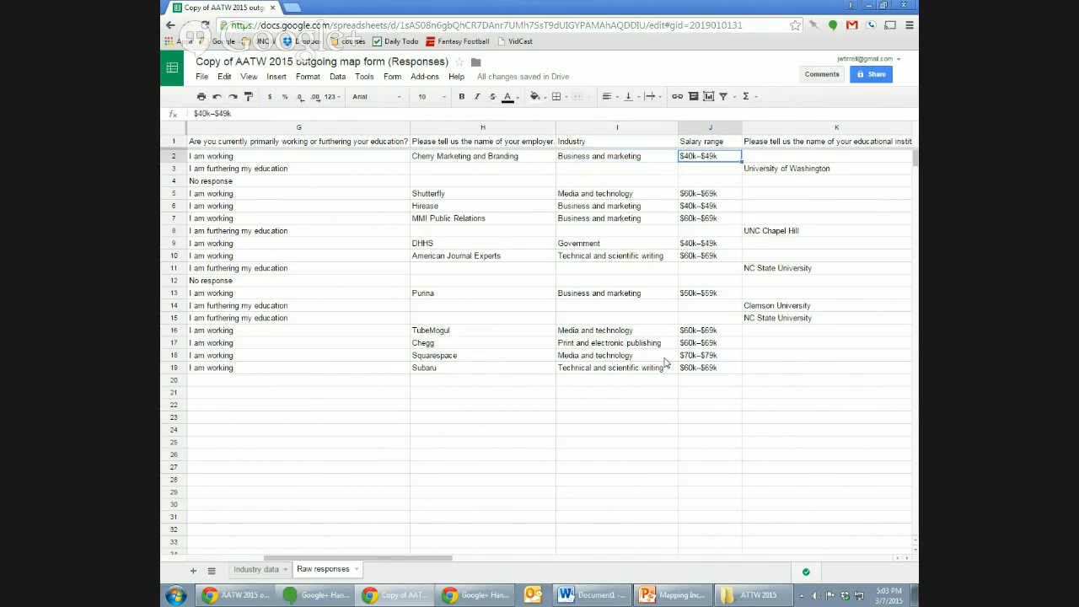
{"action": "left_click", "coordinate": [357, 571]}
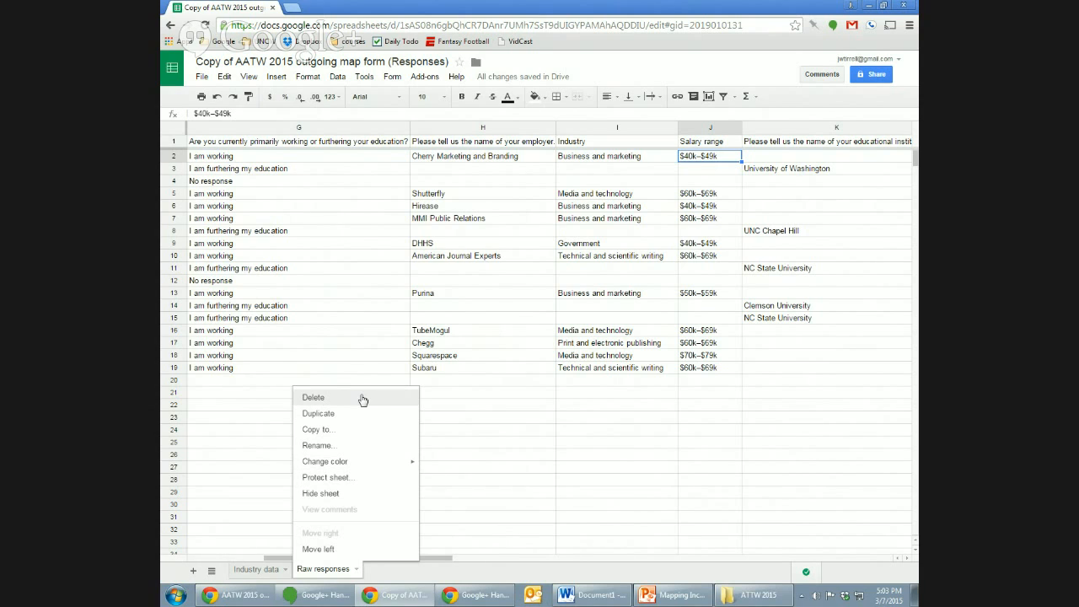
{"action": "mouse_move", "coordinate": [351, 460]}
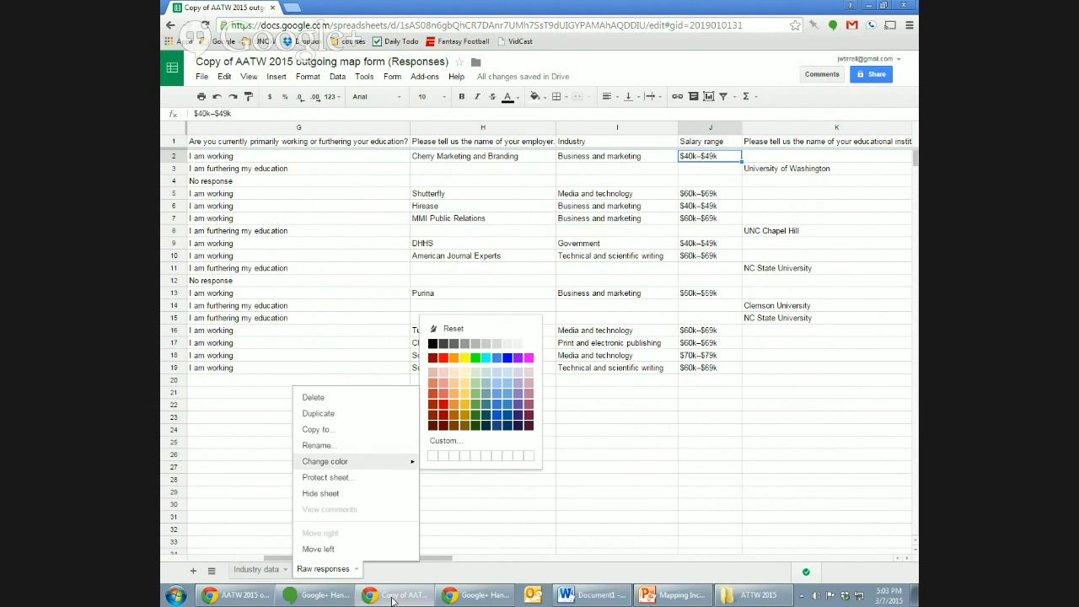
{"action": "left_click", "coordinate": [379, 568]}
Step: Add a new blank sheet and place it between the Industry data and Raw responses sheets
{"action": "left_click", "coordinate": [192, 571]}
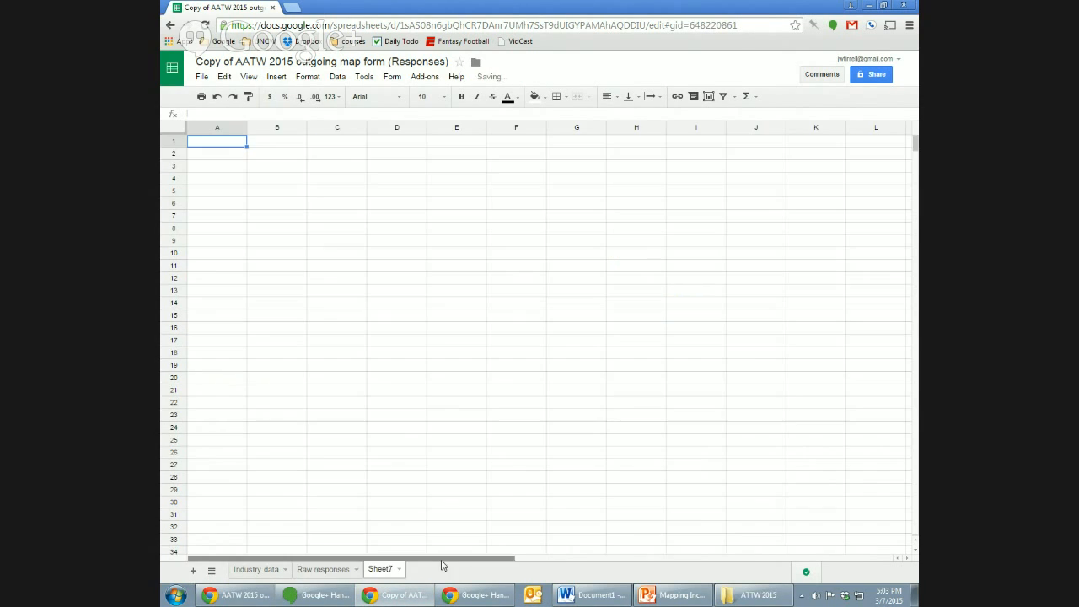
{"action": "left_click_drag", "start_coordinate": [373, 568], "coordinate": [341, 570]}
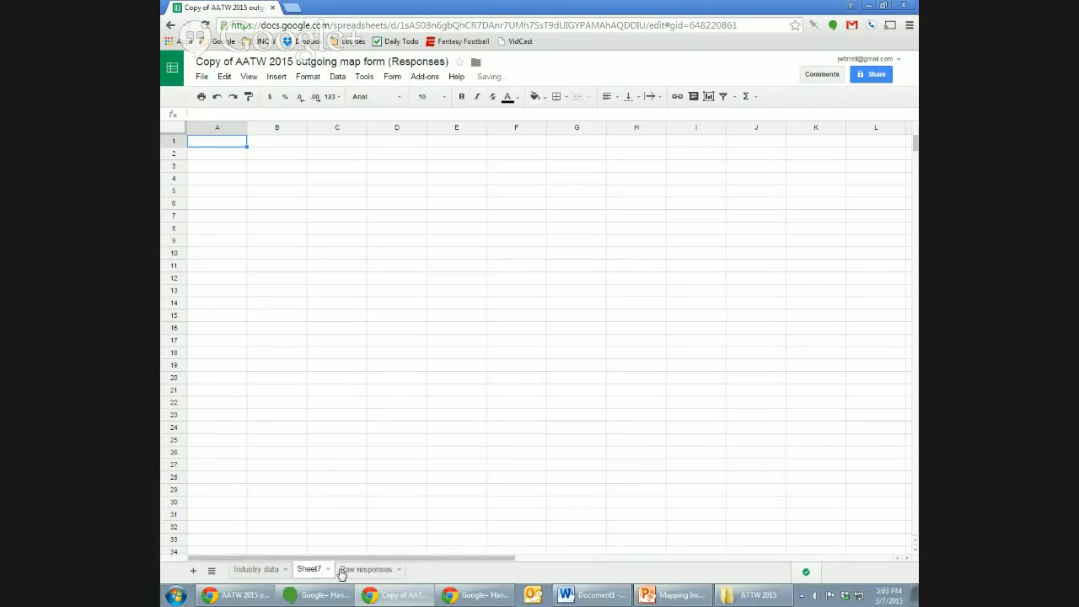
Step: Rename the new blank sheet as "Salary data"
{"action": "left_click", "coordinate": [328, 570]}
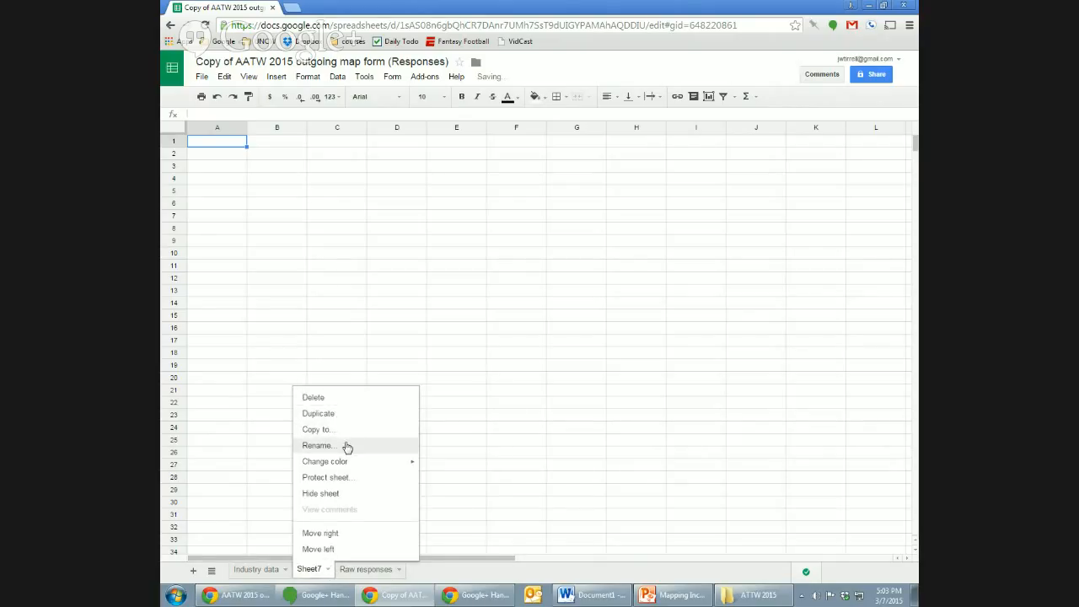
{"action": "left_click", "coordinate": [347, 445]}
{"action": "type", "text": "Salary data"}
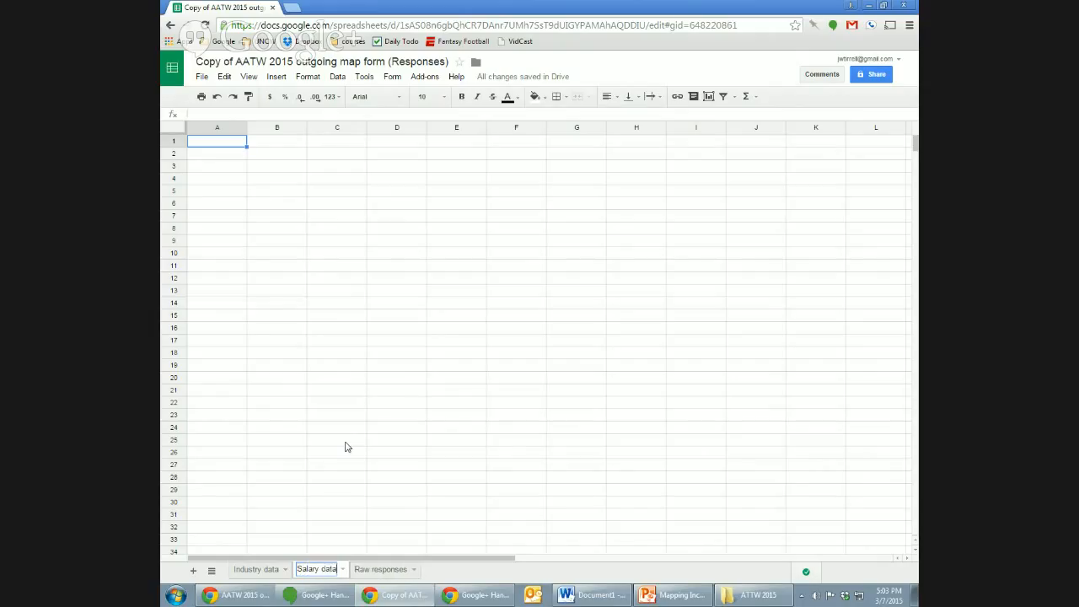
{"action": "key", "text": "Return"}
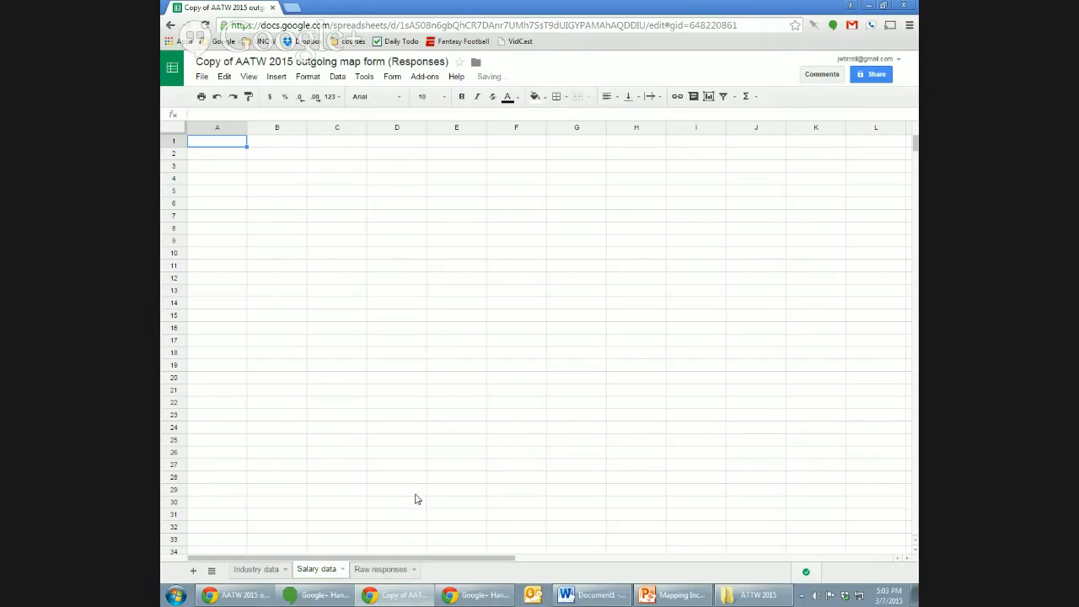
Step: Copy the salary range values in J2:J19 of the Raw responses sheet into column A of the Salary data sheet, starting at A1
{"action": "left_click", "coordinate": [385, 570]}
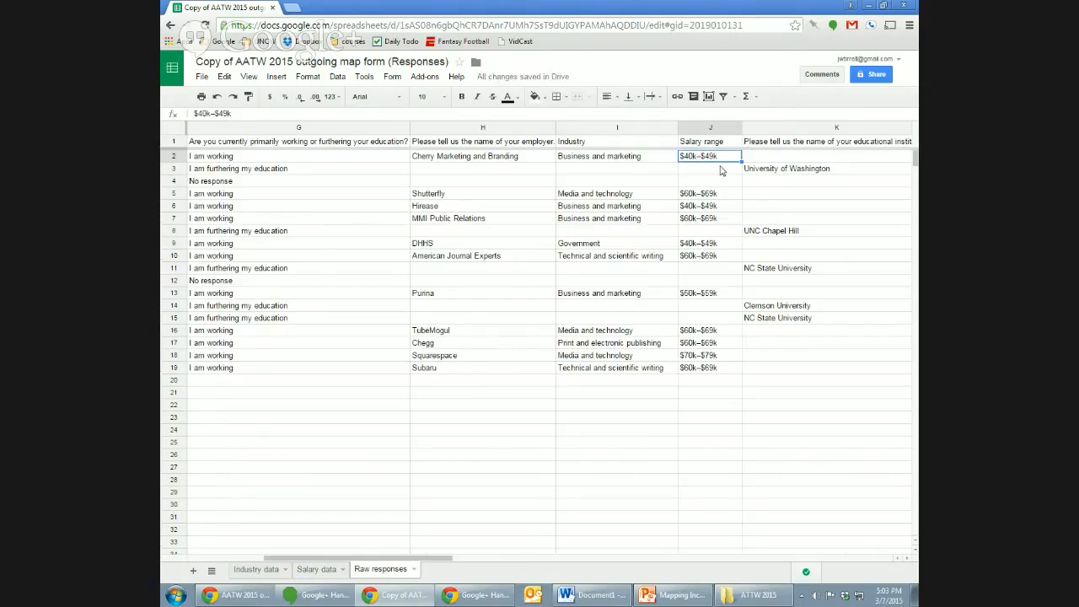
{"action": "left_click", "coordinate": [724, 372], "text": "shift"}
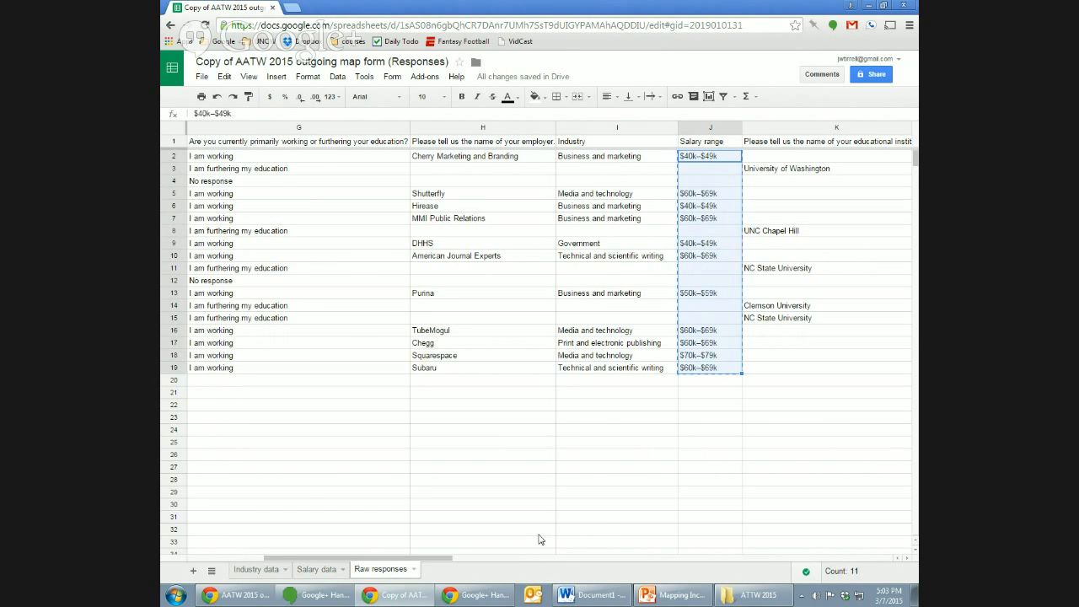
{"action": "left_click", "coordinate": [313, 571]}
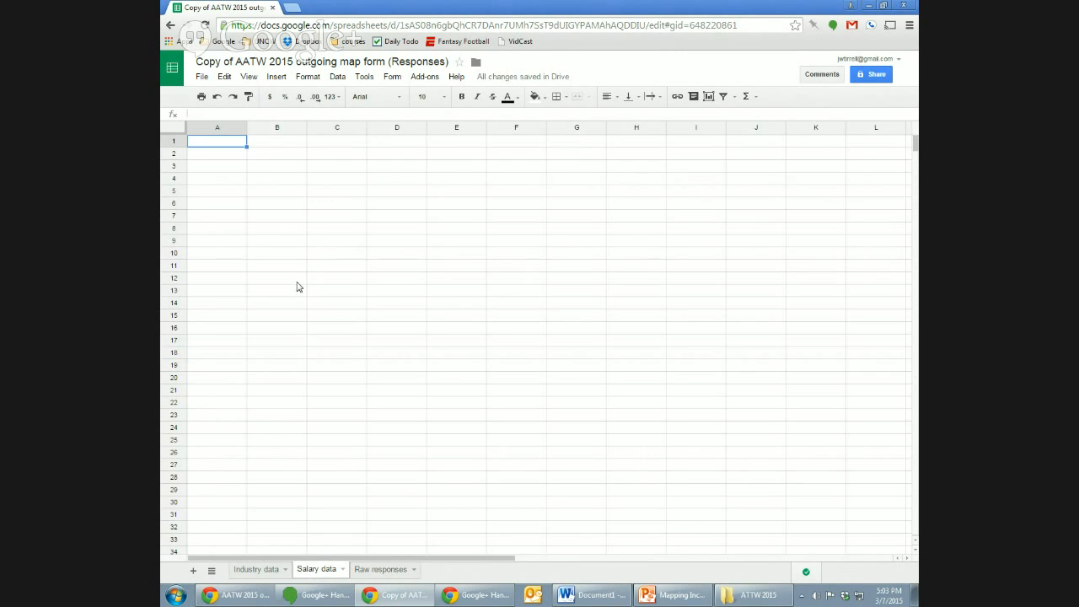
{"action": "type", "text": "$40k-$49k   $60k-$69k $40k-$49k $60k-$69k  $40k-$49k $60k-$69k   $50k-$59k   $60k-$69k $60k-$69k $70k-$79k $60k-$69k"}
{"action": "left_click", "coordinate": [224, 166]}
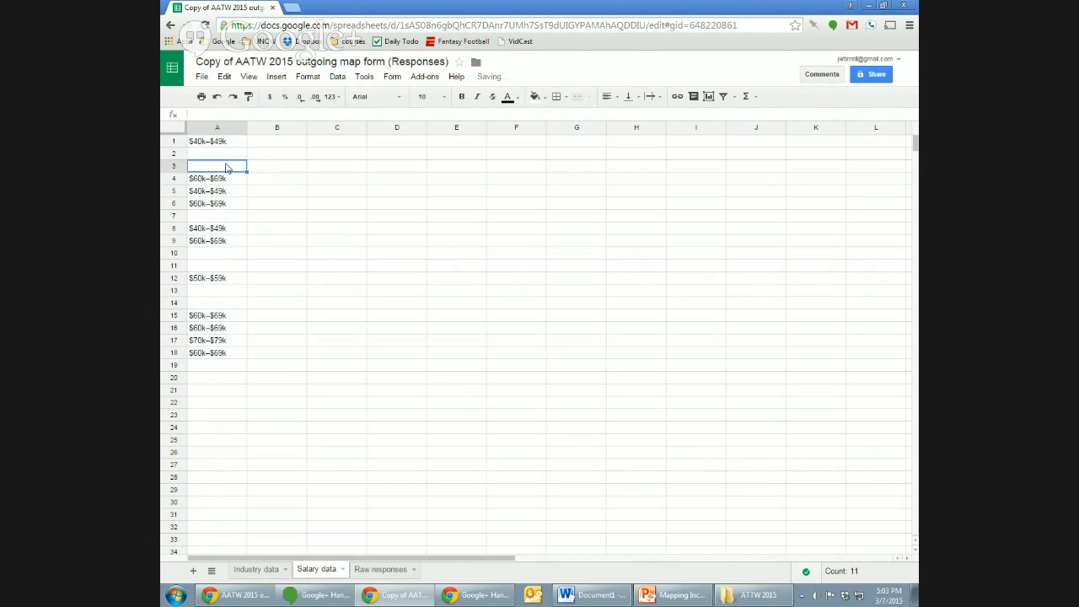
Step: Insert one blank row above the first salary value on the Salary data sheet
{"action": "left_click", "coordinate": [178, 145]}
{"action": "right_click", "coordinate": [178, 145]}
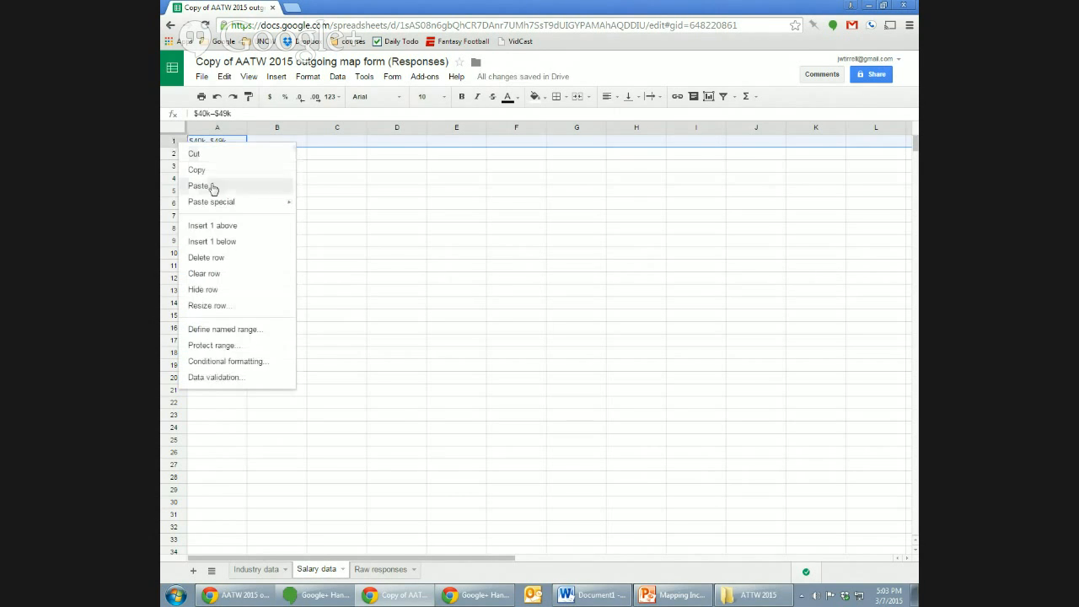
{"action": "left_click", "coordinate": [223, 226]}
Step: Freeze the first row and enter the header "Salary" in A1
{"action": "left_click", "coordinate": [249, 77]}
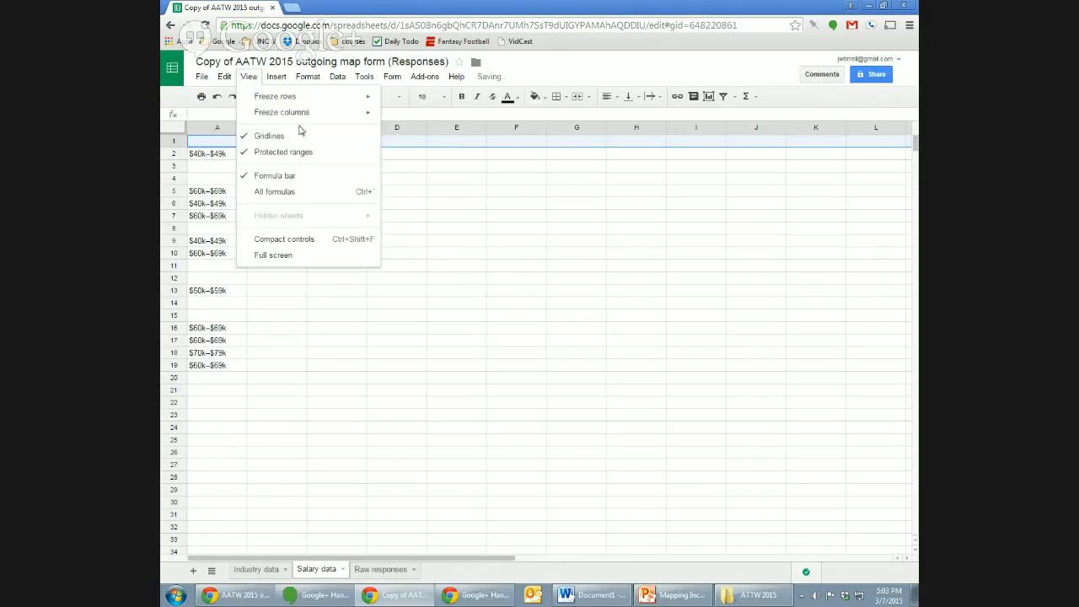
{"action": "mouse_move", "coordinate": [307, 104]}
{"action": "left_click", "coordinate": [418, 123]}
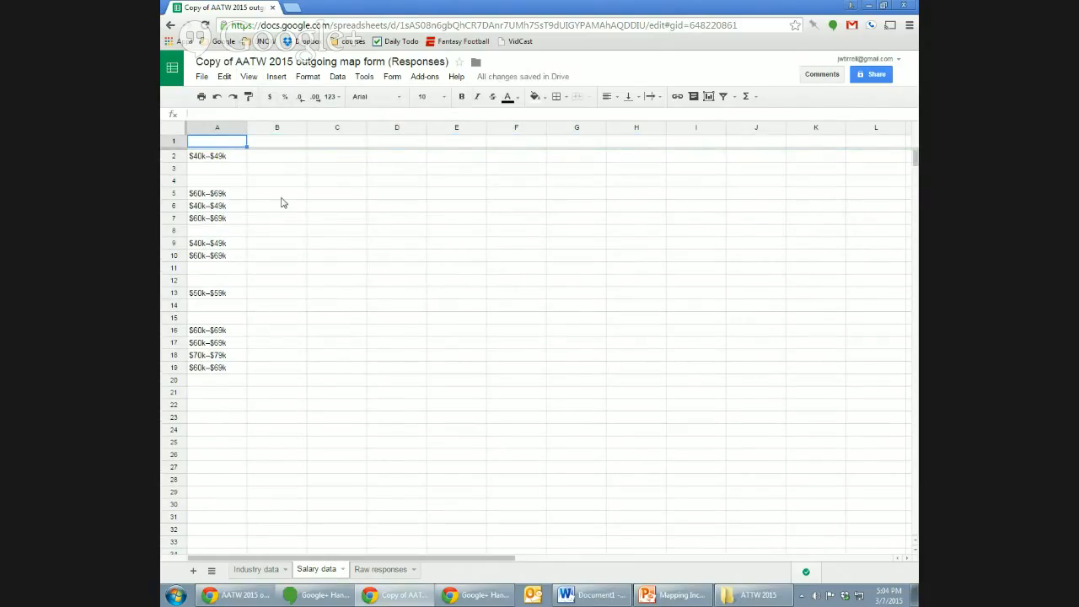
{"action": "type", "text": "Salary"}
{"action": "key", "text": "Tab"}
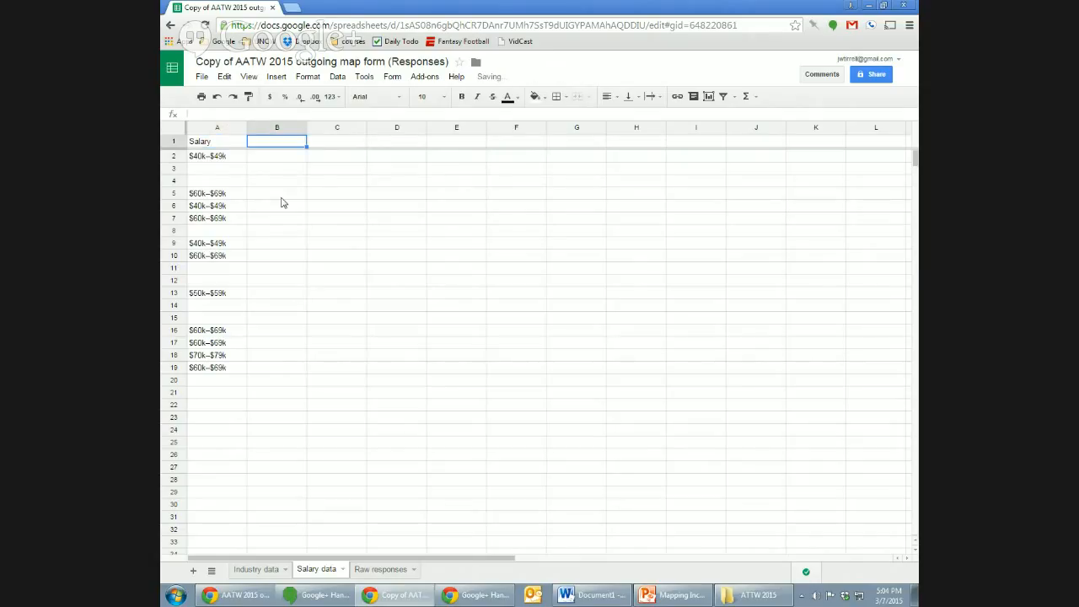
Step: Sort the whole sheet by the salary column from A to Z, treating the first row as a header
{"action": "left_click", "coordinate": [237, 169]}
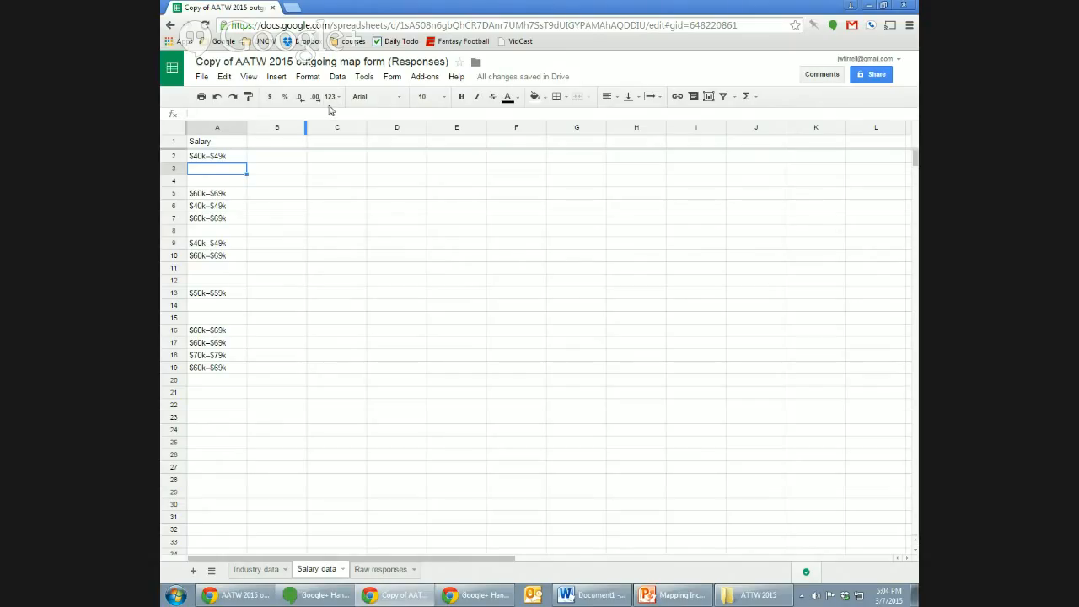
{"action": "key", "text": "shift+Up"}
{"action": "key", "text": "shift+Up"}
{"action": "key", "text": "ctrl+a"}
{"action": "left_click", "coordinate": [337, 76]}
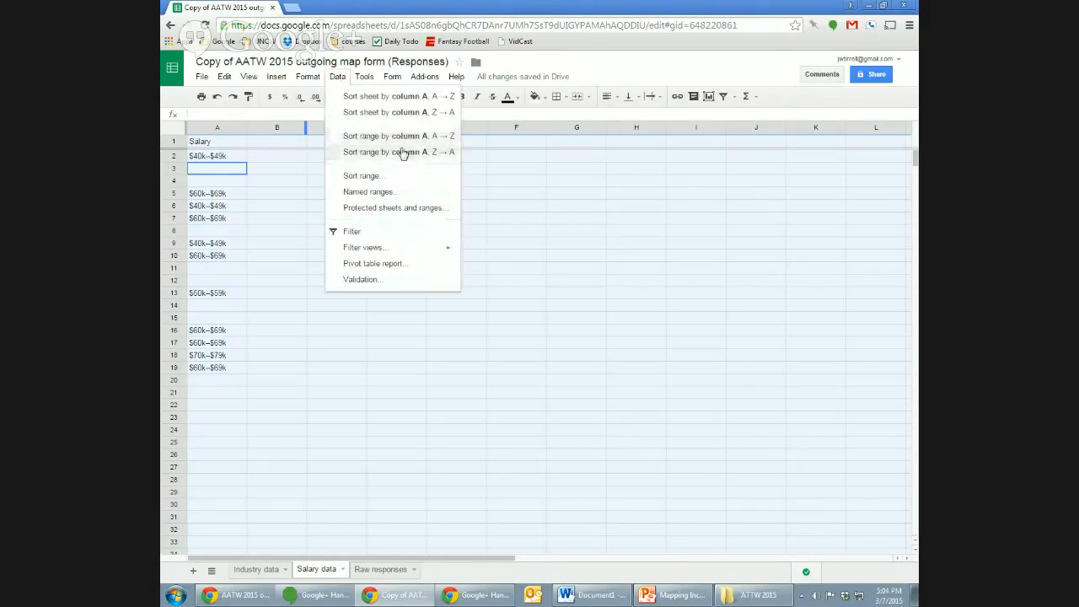
{"action": "left_click", "coordinate": [403, 178]}
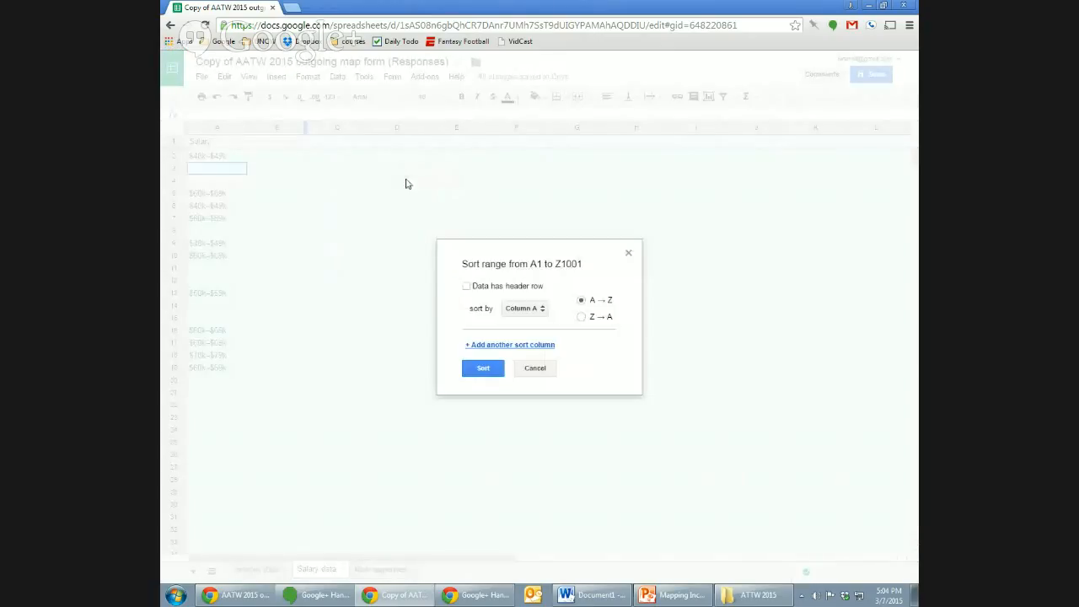
{"action": "left_click", "coordinate": [524, 287]}
{"action": "left_click", "coordinate": [487, 371]}
Step: Enter 3 in B2 as the count for the $40k–$49k salary range
{"action": "left_click", "coordinate": [296, 255]}
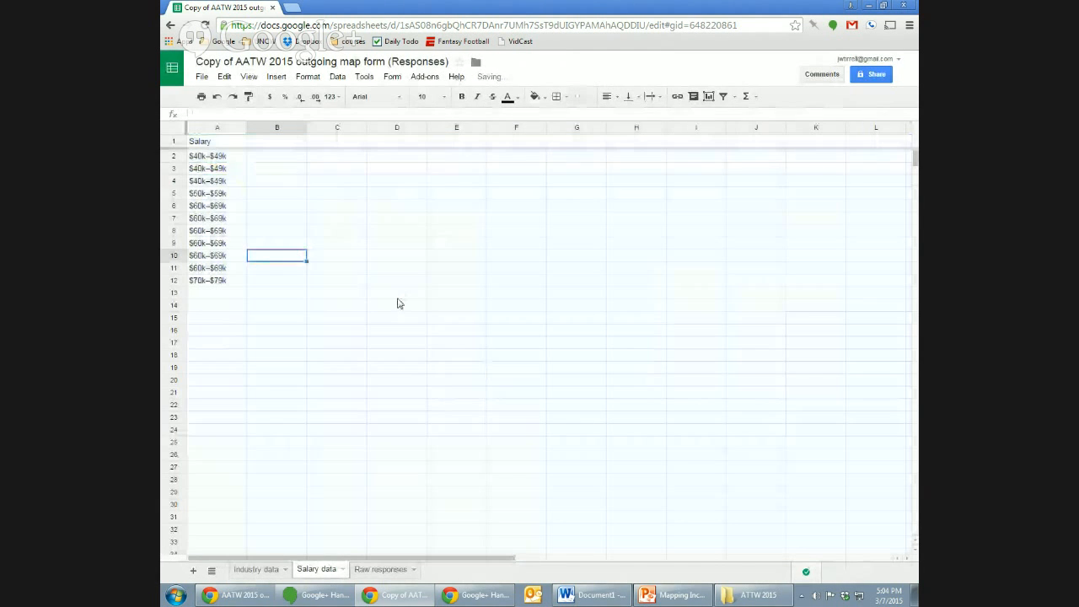
{"action": "key", "text": "Up"}
{"action": "key", "text": "Up"}
{"action": "key", "text": "Up"}
{"action": "key", "text": "Left"}
{"action": "key", "text": "Up"}
{"action": "key", "text": "Up"}
{"action": "key", "text": "Up"}
{"action": "key", "text": "Up"}
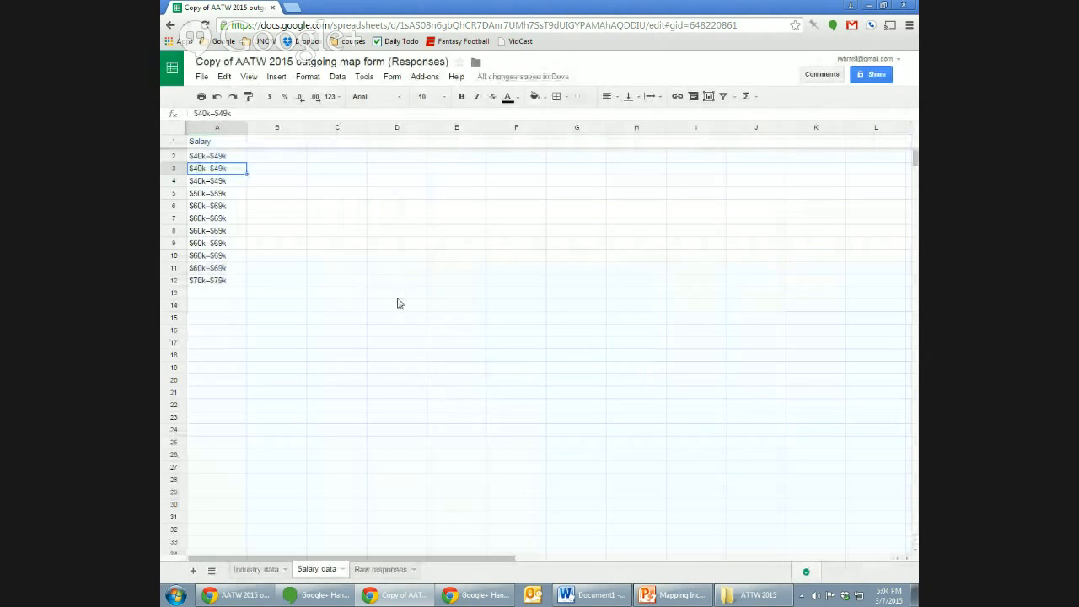
{"action": "key", "text": "Up"}
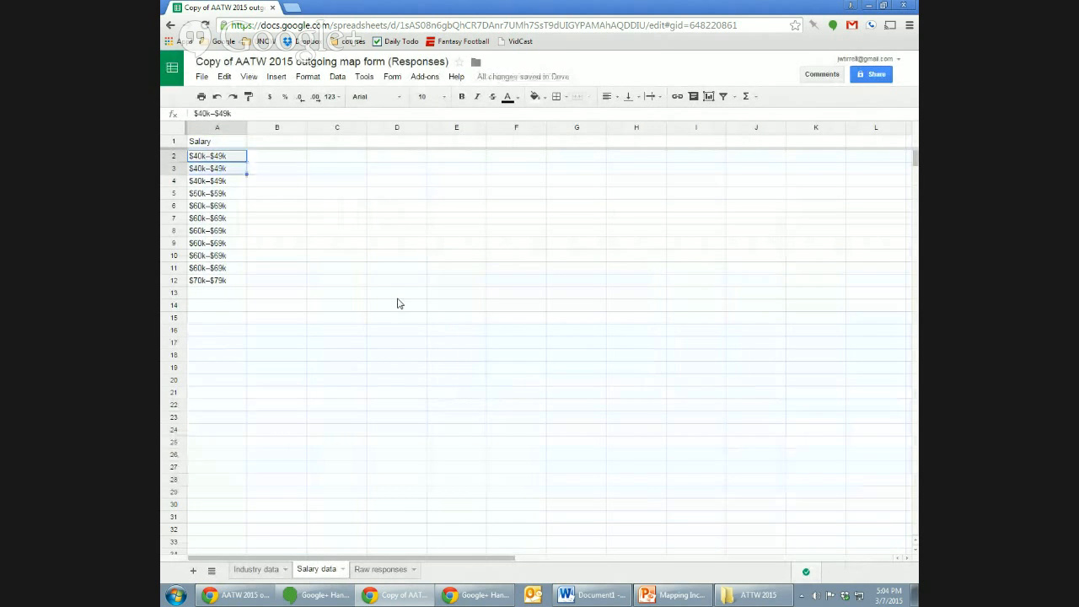
{"action": "key", "text": "Right"}
{"action": "type", "text": "3"}
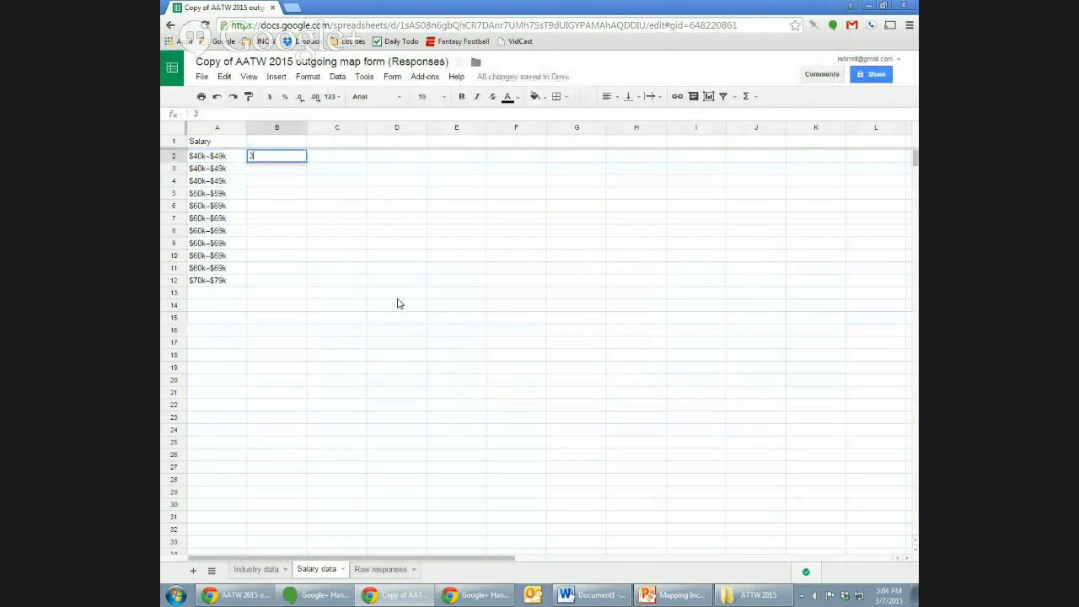
{"action": "key", "text": "Return"}
Step: Enter 1 in B5 as the count for the $50k–$59k salary range
{"action": "key", "text": "Down"}
{"action": "key", "text": "Down"}
{"action": "key", "text": "Left"}
{"action": "key", "text": "Right"}
{"action": "type", "text": "1"}
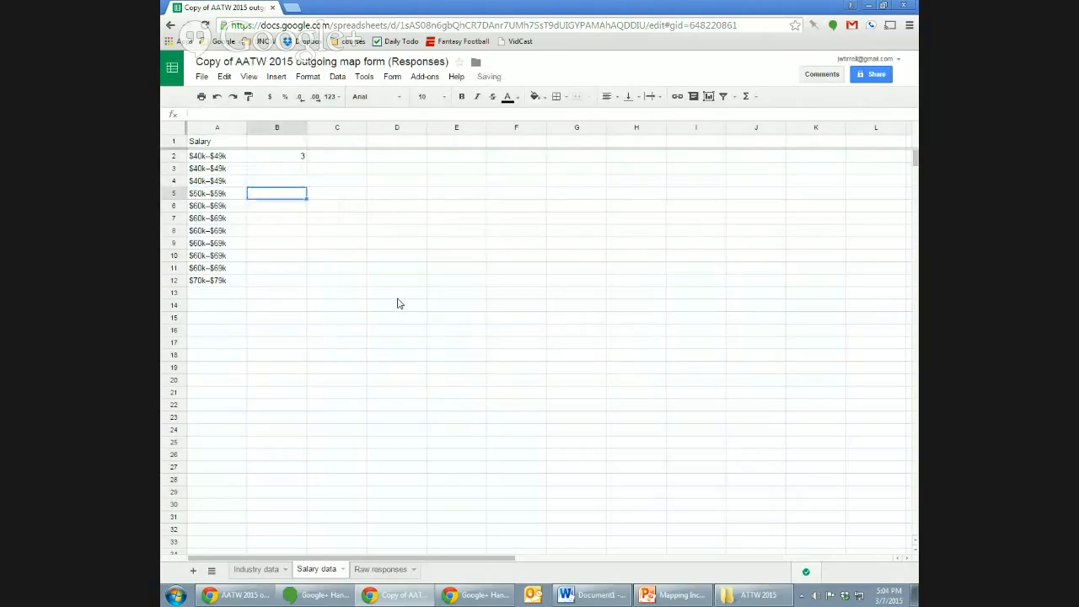
{"action": "key", "text": "Return"}
Step: Count the $60k–$69k entries and enter 6 in B6 beside the first of them
{"action": "key", "text": "Left"}
{"action": "key", "text": "shift+Down"}
{"action": "key", "text": "shift+Down"}
{"action": "key", "text": "shift+Down"}
{"action": "key", "text": "shift+Down"}
{"action": "key", "text": "shift+Down"}
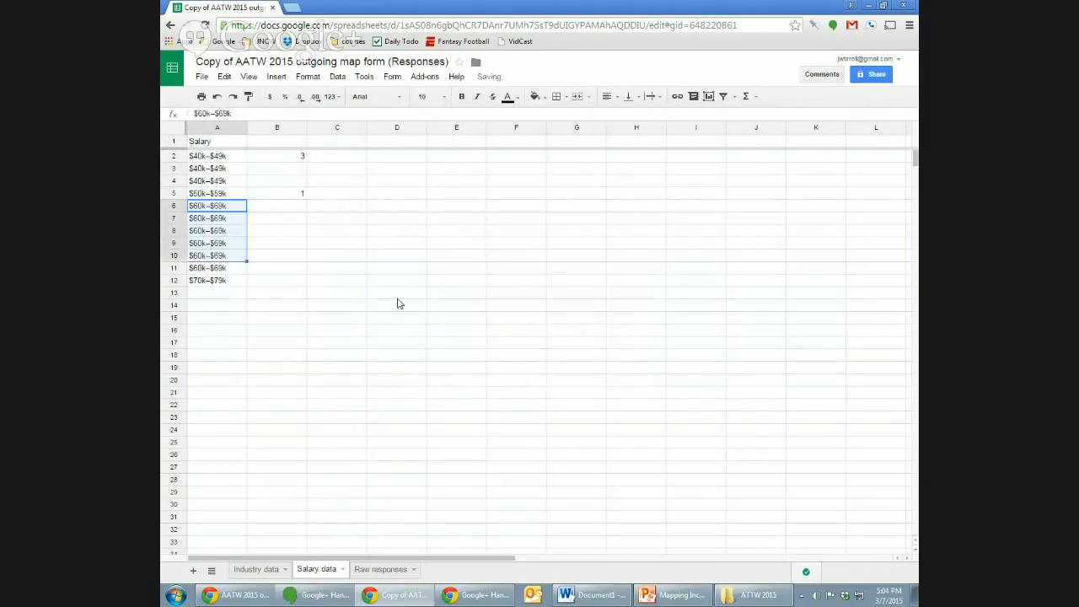
{"action": "key", "text": "Right"}
{"action": "type", "text": "6"}
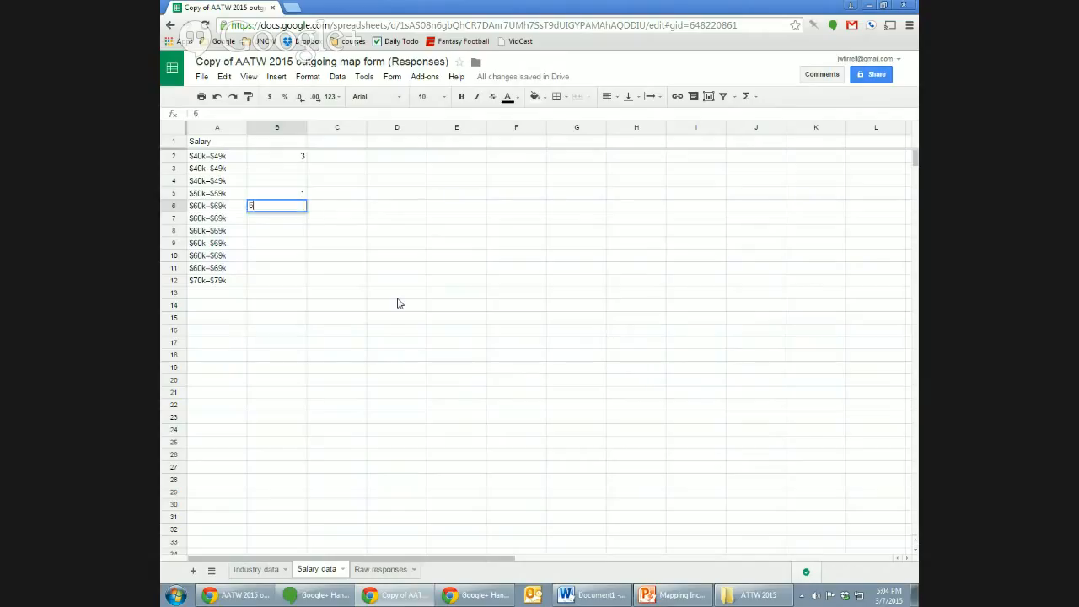
{"action": "key", "text": "Return"}
Step: Enter 1 in B12 as the count for the $70k–$79k salary range
{"action": "key", "text": "Down"}
{"action": "key", "text": "Down"}
{"action": "key", "text": "Down"}
{"action": "key", "text": "Down"}
{"action": "key", "text": "Down"}
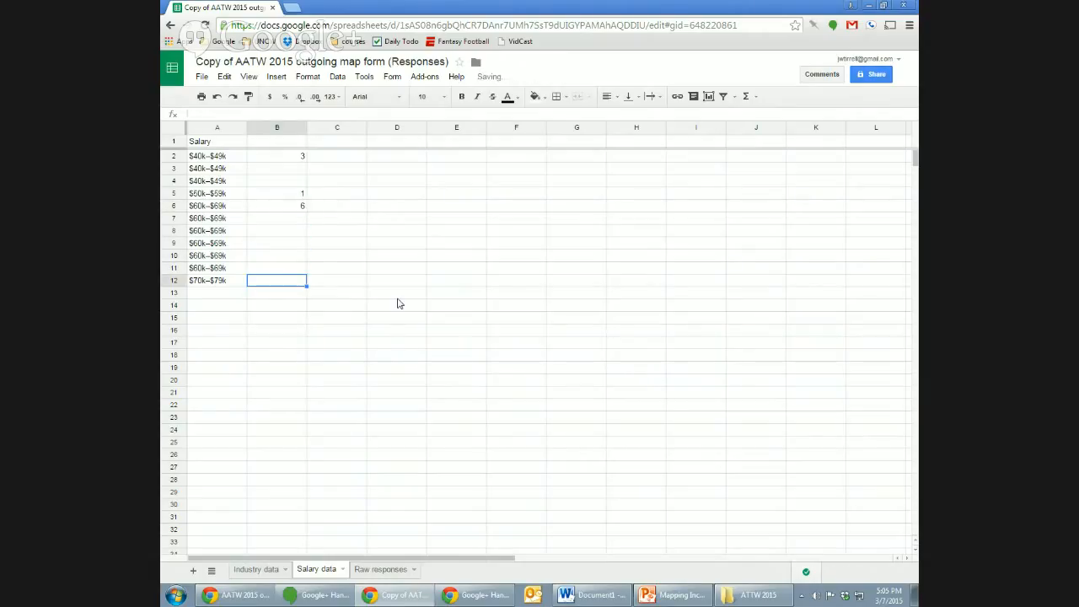
{"action": "type", "text": "1"}
{"action": "key", "text": "Return"}
Step: Sort the range A1:B12 by column B from A to Z, treating the first row as a header
{"action": "key", "text": "Up"}
{"action": "key", "text": "ctrl+shift+Up"}
{"action": "left_click", "coordinate": [338, 77]}
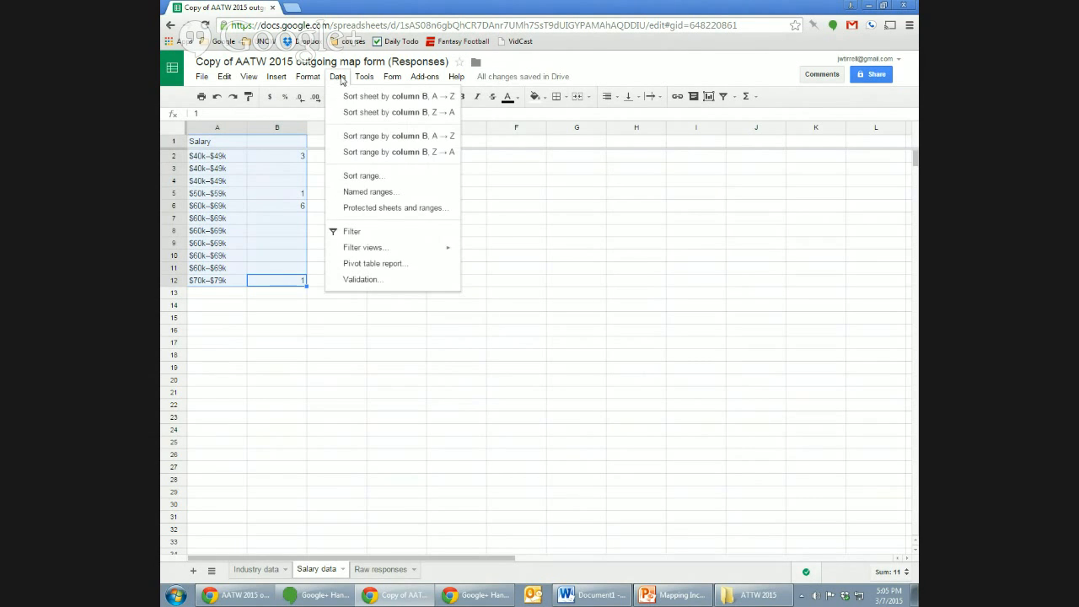
{"action": "left_click", "coordinate": [362, 176]}
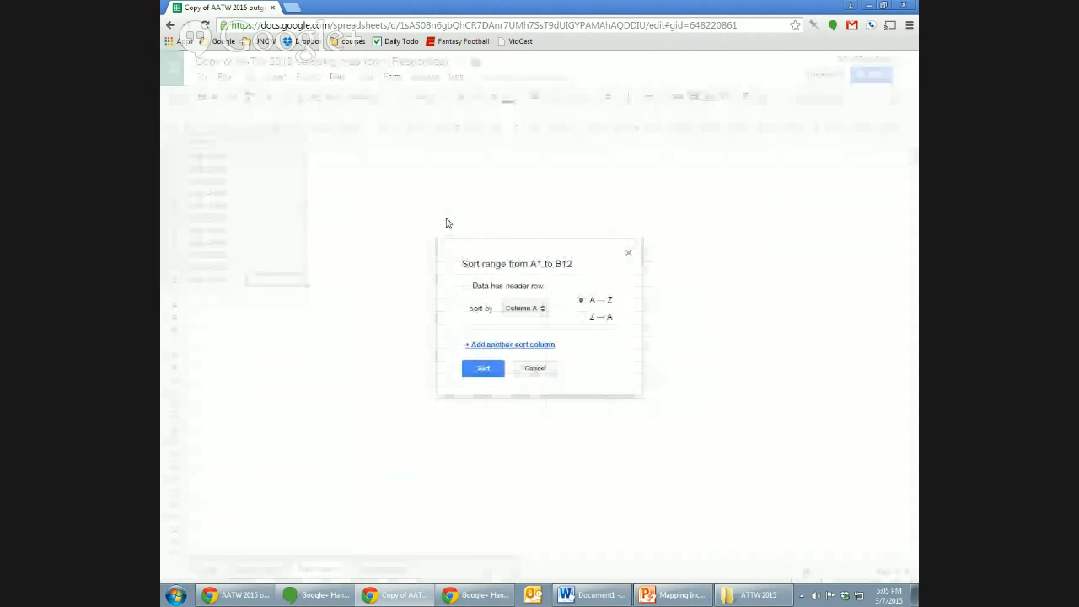
{"action": "left_click", "coordinate": [494, 288]}
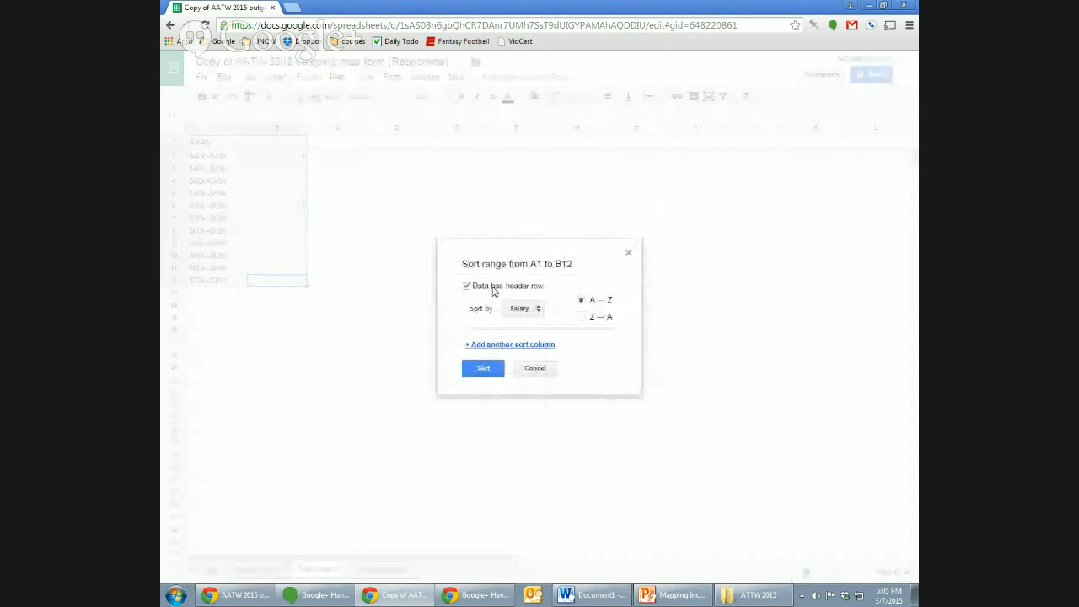
{"action": "left_click", "coordinate": [530, 312]}
{"action": "left_click", "coordinate": [536, 325]}
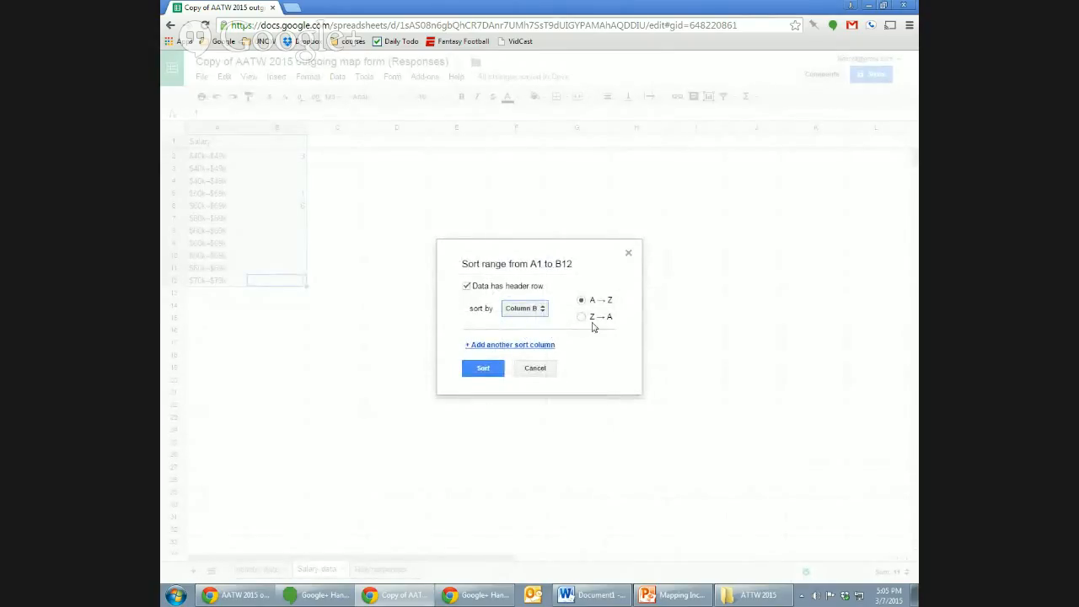
{"action": "left_click", "coordinate": [491, 376]}
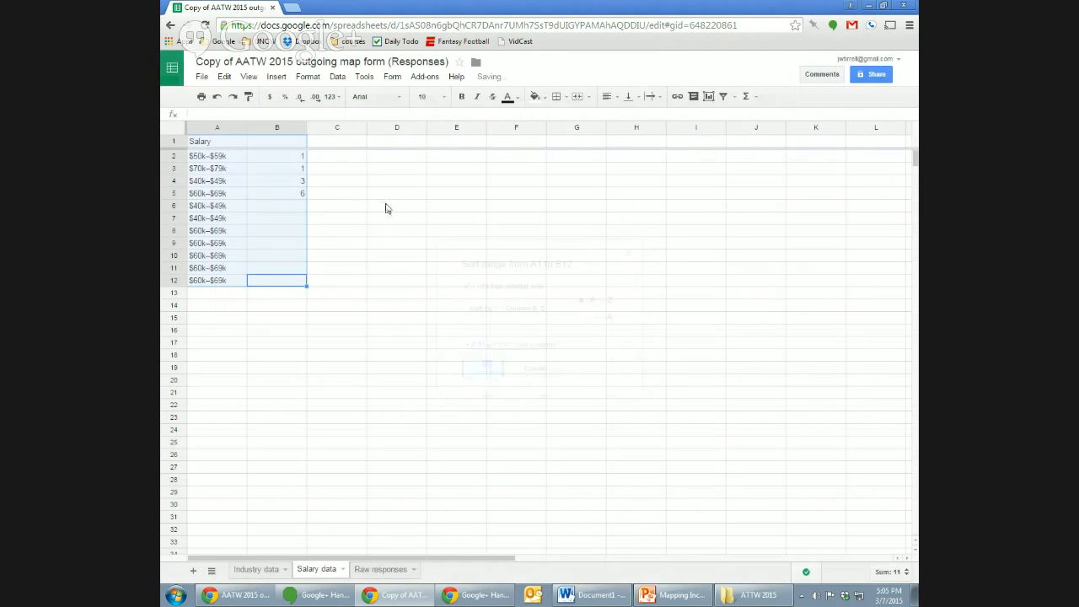
Step: Clear the duplicate salary ranges without counts in A6:A12
{"action": "left_click", "coordinate": [179, 209]}
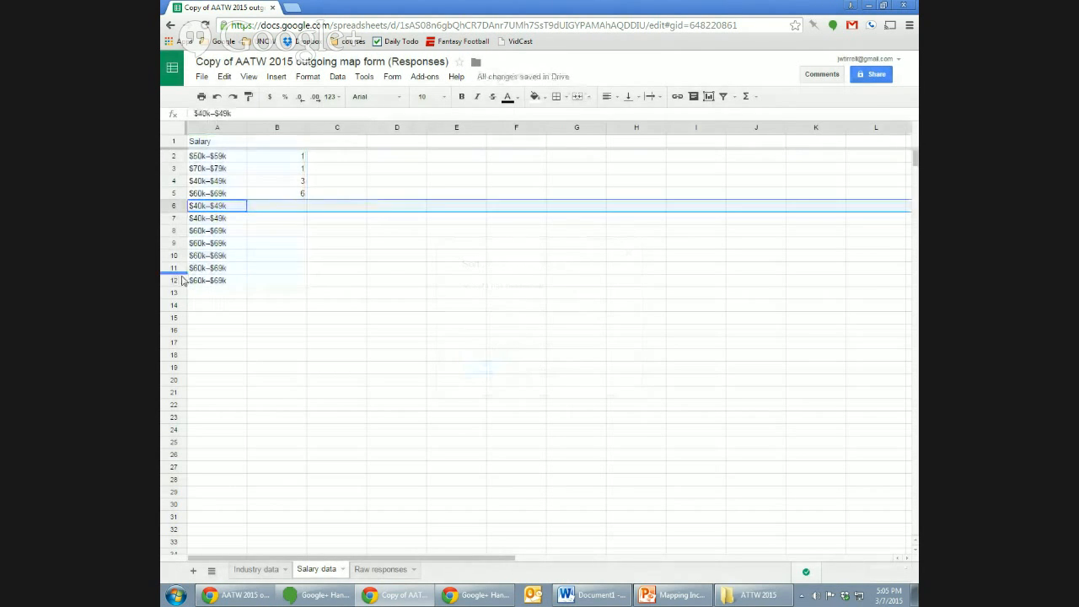
{"action": "left_click", "coordinate": [217, 282]}
{"action": "left_click", "coordinate": [237, 209], "text": "shift"}
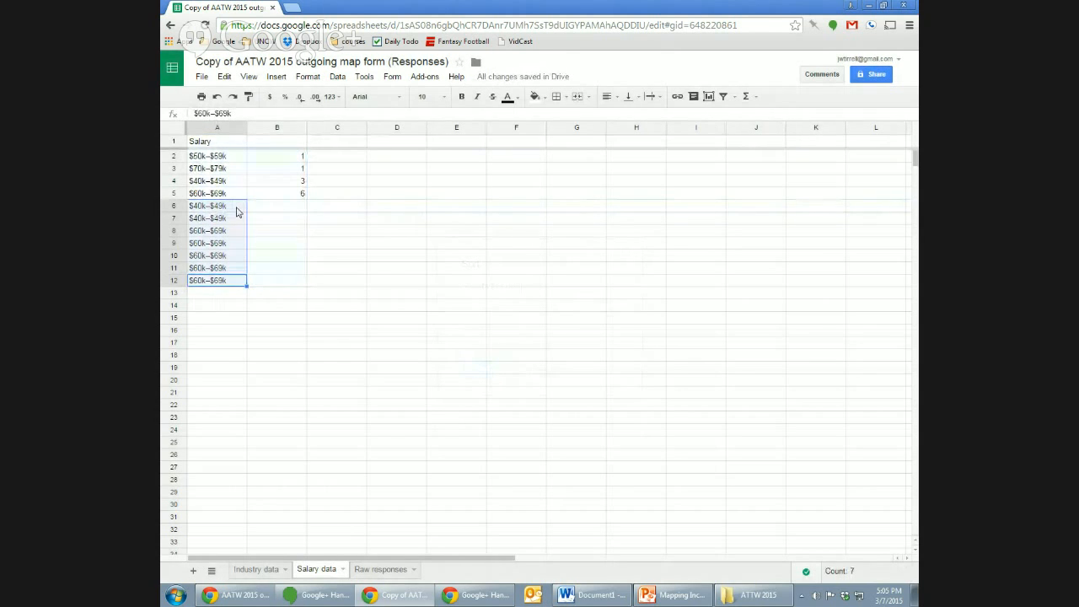
{"action": "key", "text": "Delete"}
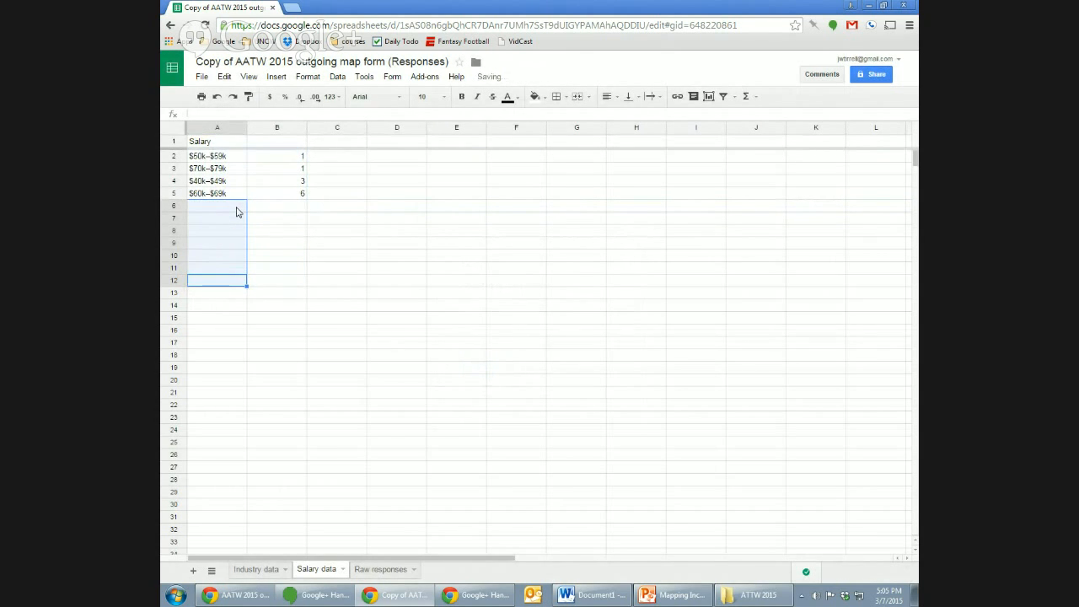
{"action": "left_click", "coordinate": [270, 232]}
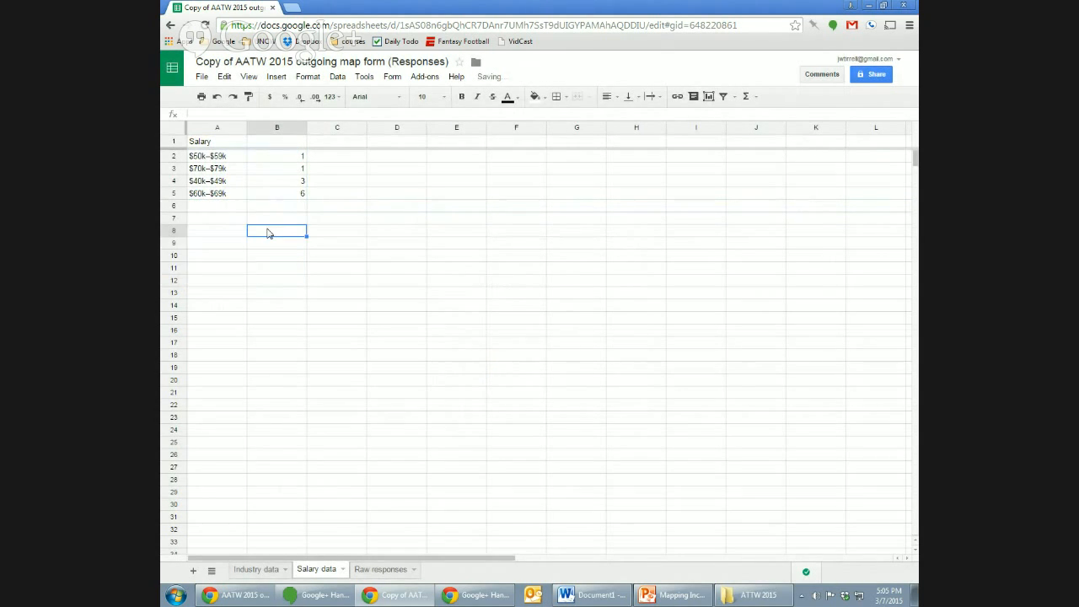
Step: Enter the header "Count" in B1 above the salary counts
{"action": "left_click", "coordinate": [287, 144]}
{"action": "type", "text": "Count"}
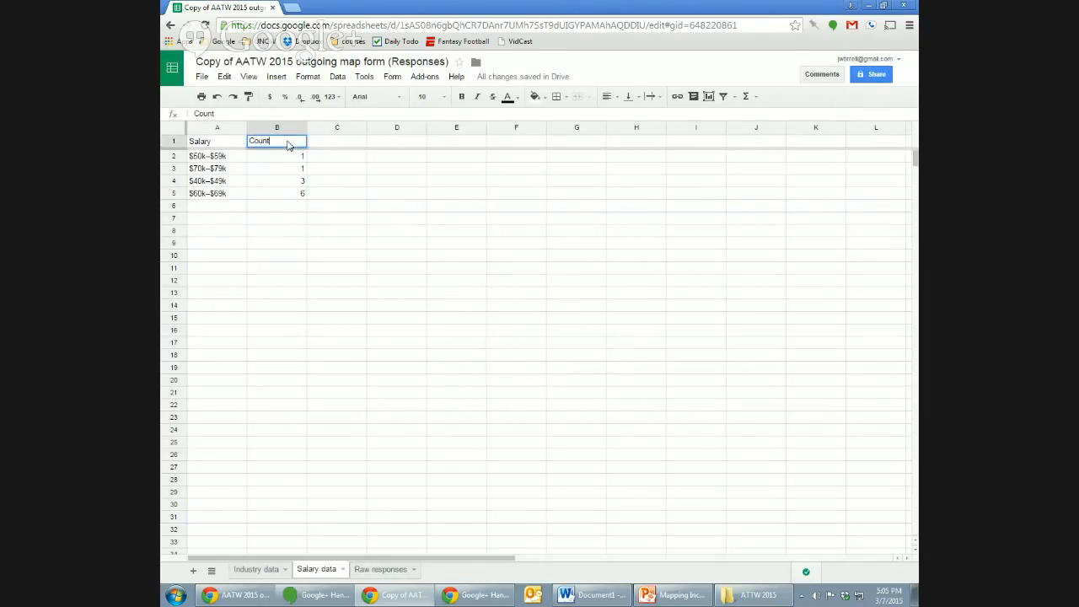
{"action": "left_click", "coordinate": [294, 226]}
Step: Examine the order of the salary ranges in A2:A5 alongside their counts
{"action": "left_click", "coordinate": [234, 193]}
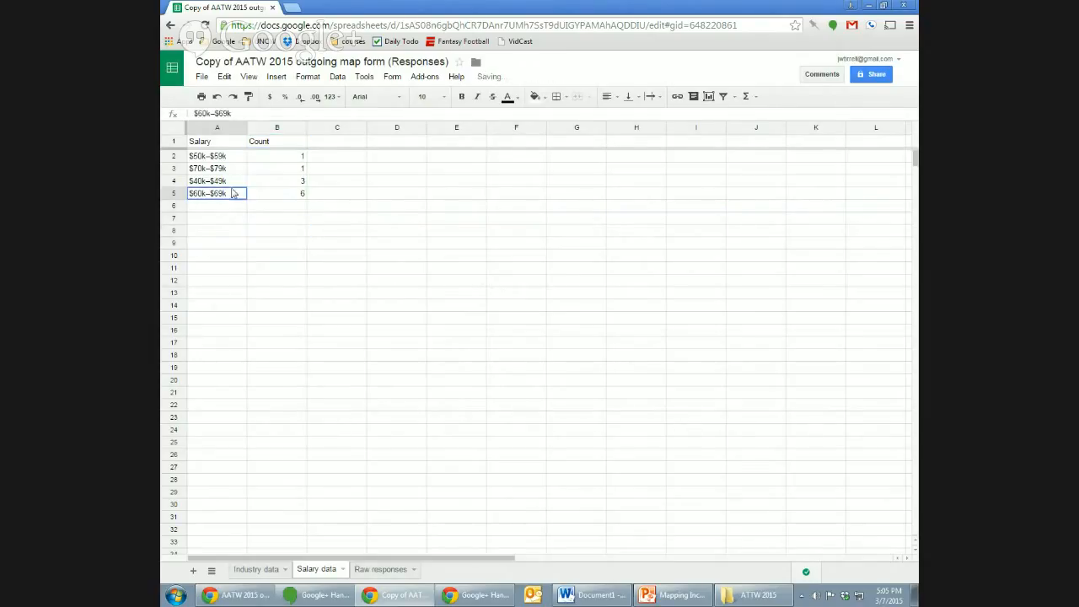
{"action": "key", "text": "Up"}
{"action": "key", "text": "Up"}
{"action": "key", "text": "Up"}
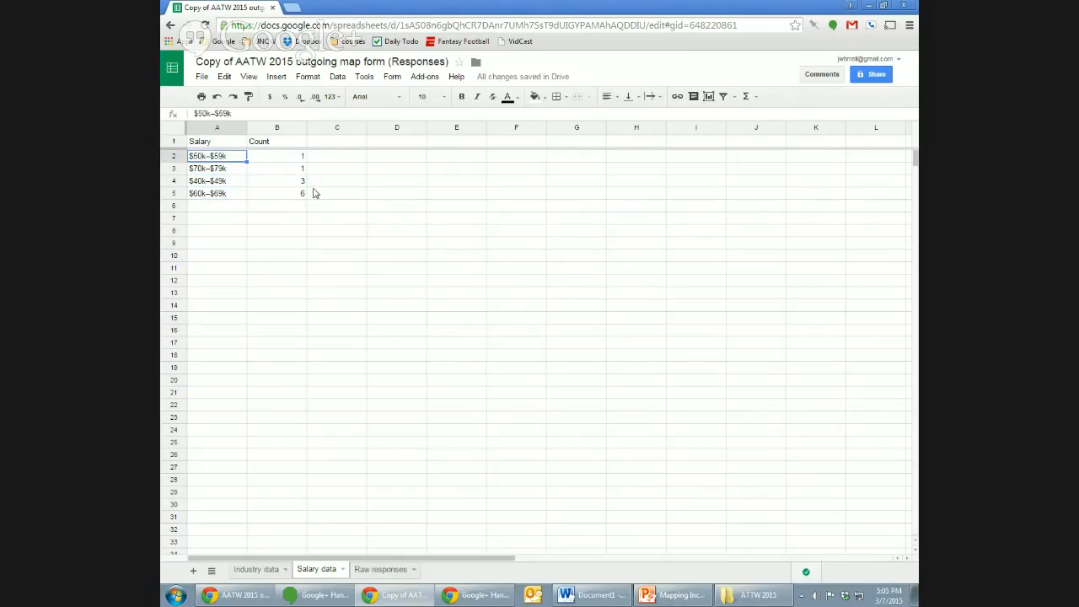
{"action": "key", "text": "Down"}
{"action": "key", "text": "Up"}
{"action": "key", "text": "Down"}
{"action": "key", "text": "Down"}
{"action": "key", "text": "Down"}
{"action": "key", "text": "Up"}
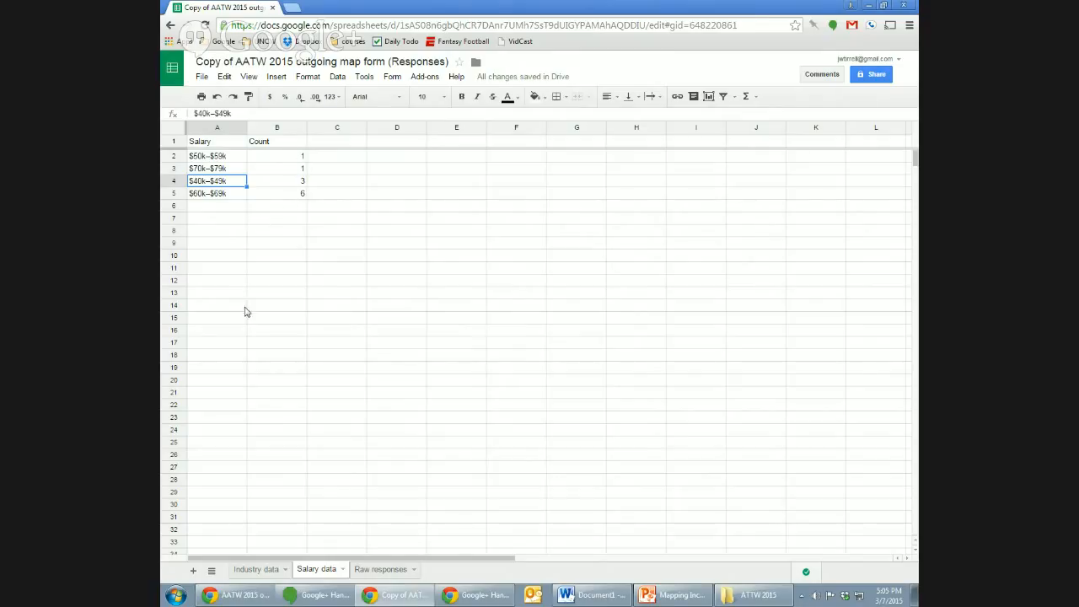
Step: Sort the range A1:B5 by Salary from A to Z, treating the first row as a header
{"action": "key", "text": "ctrl+z"}
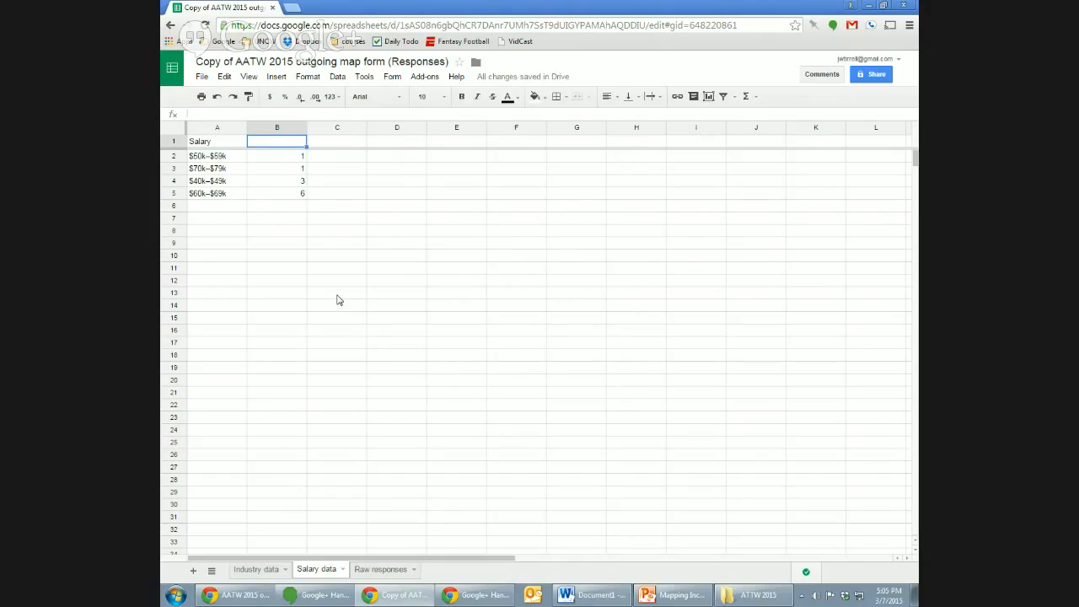
{"action": "key", "text": "ctrl+y"}
{"action": "key", "text": "Down"}
{"action": "key", "text": "Down"}
{"action": "key", "text": "Down"}
{"action": "key", "text": "ctrl+a"}
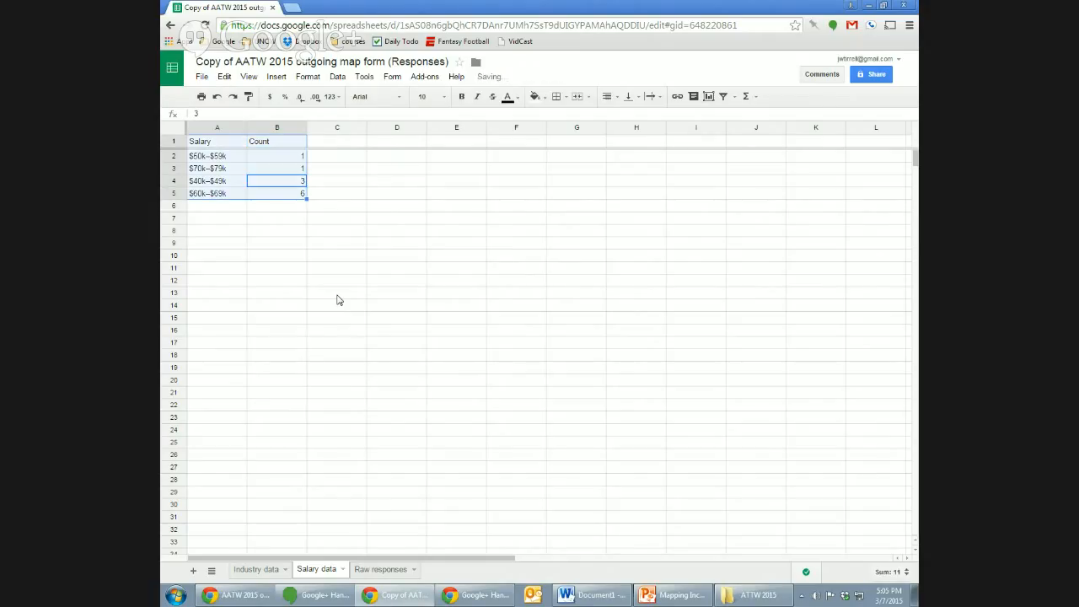
{"action": "left_click", "coordinate": [337, 76]}
{"action": "mouse_move", "coordinate": [354, 84]}
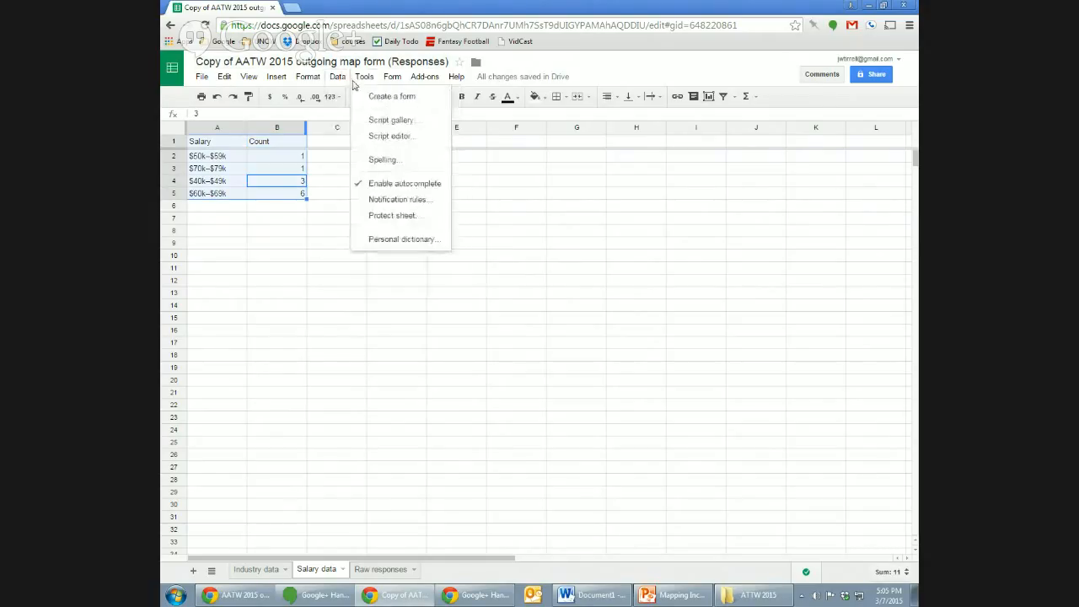
{"action": "left_click", "coordinate": [371, 174]}
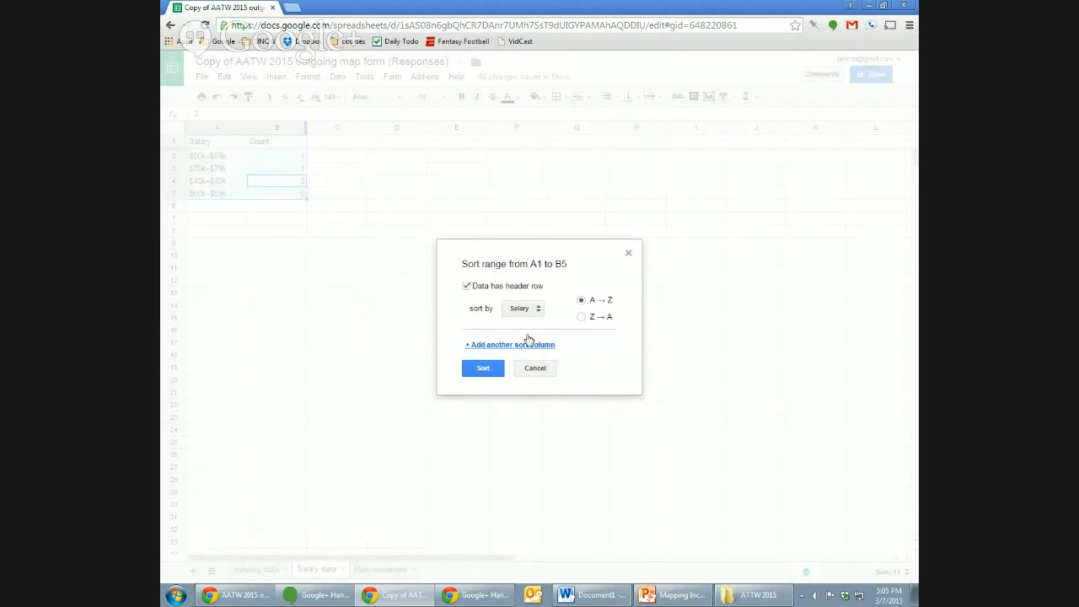
{"action": "left_click", "coordinate": [483, 368]}
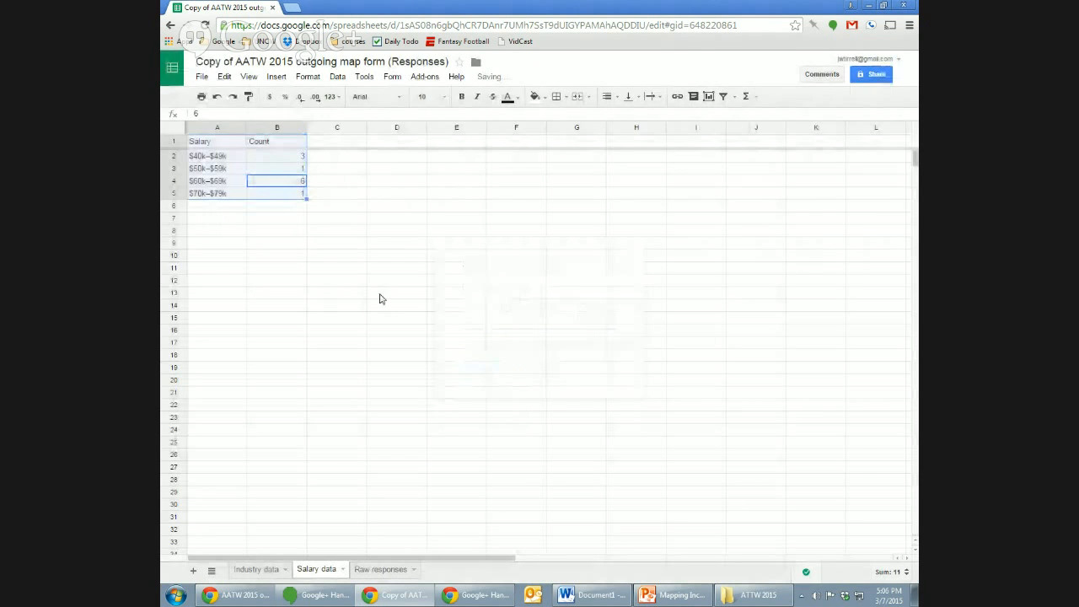
Step: Preview the salary ranges and counts in A2:B5 as a pie chart without inserting it
{"action": "left_click", "coordinate": [333, 218]}
{"action": "key", "text": "Up"}
{"action": "key", "text": "Left"}
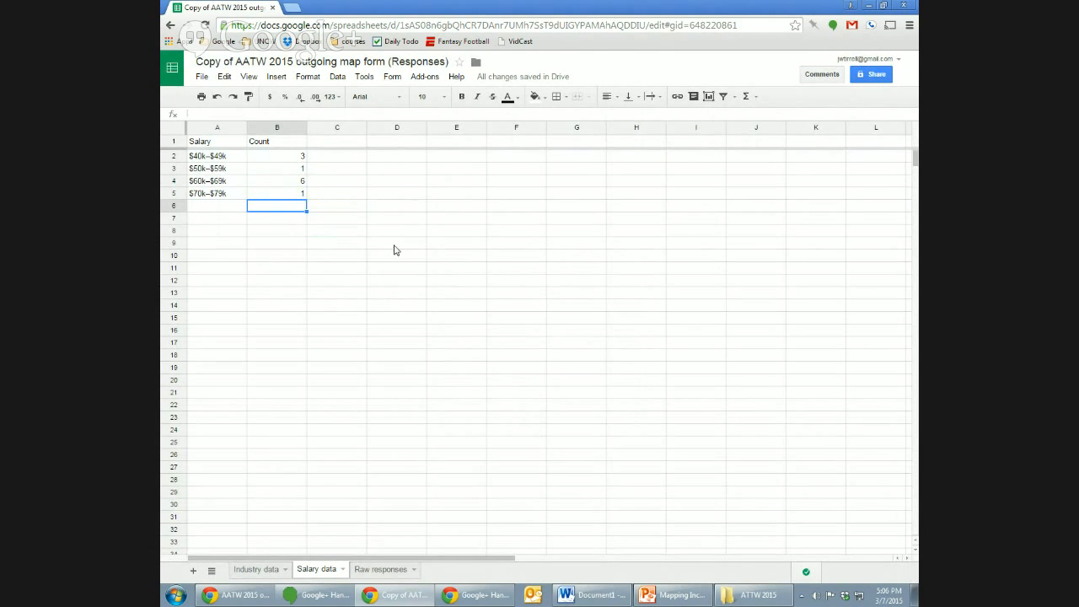
{"action": "key", "text": "Up"}
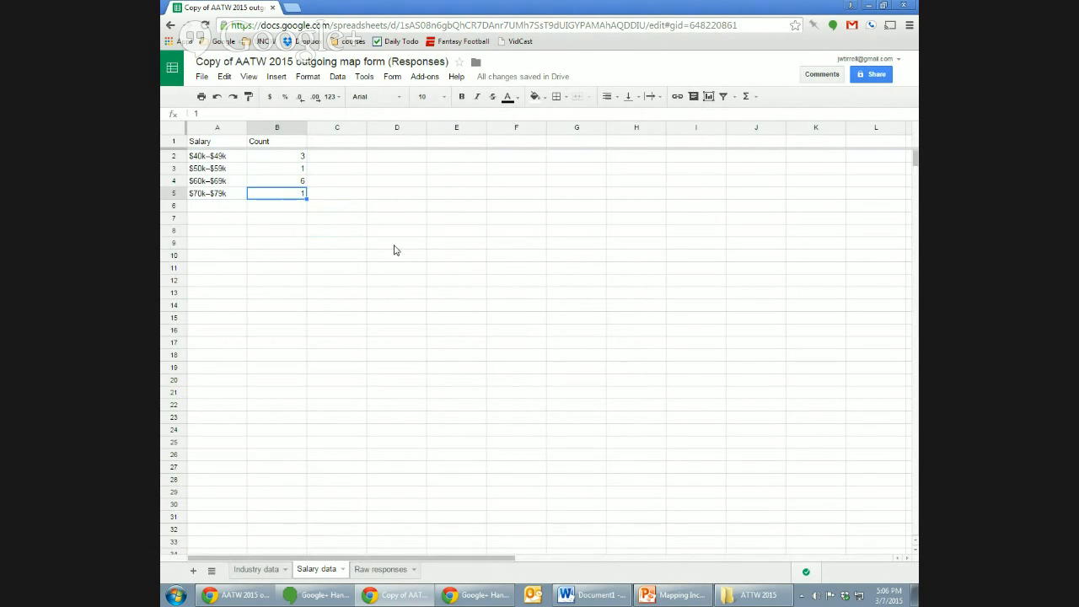
{"action": "key", "text": "shift+Left"}
{"action": "key", "text": "shift+Up"}
{"action": "key", "text": "shift+Up"}
{"action": "key", "text": "shift+Up"}
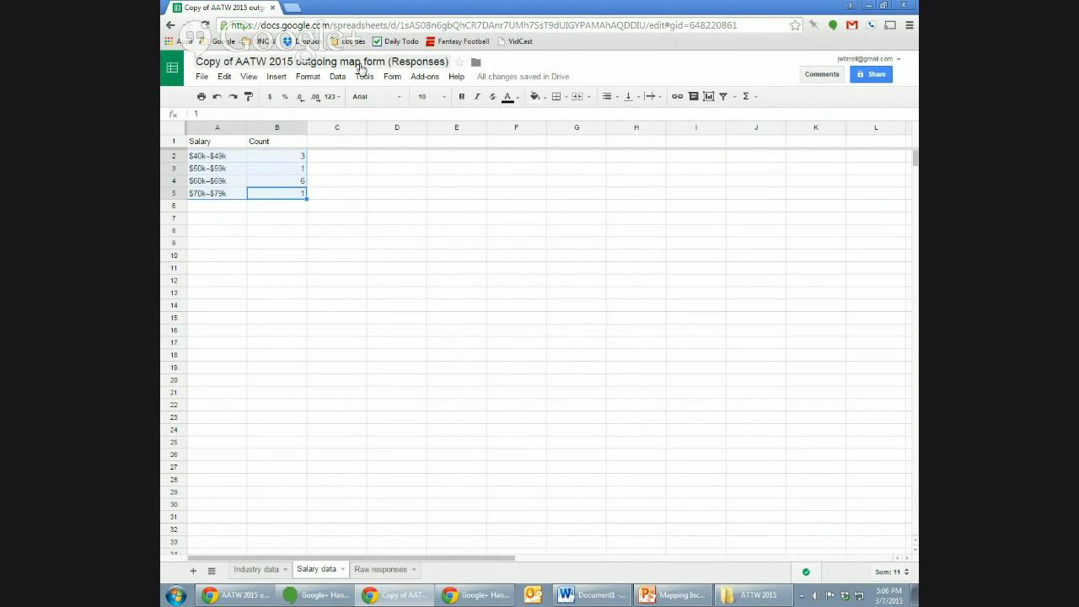
{"action": "left_click", "coordinate": [277, 77]}
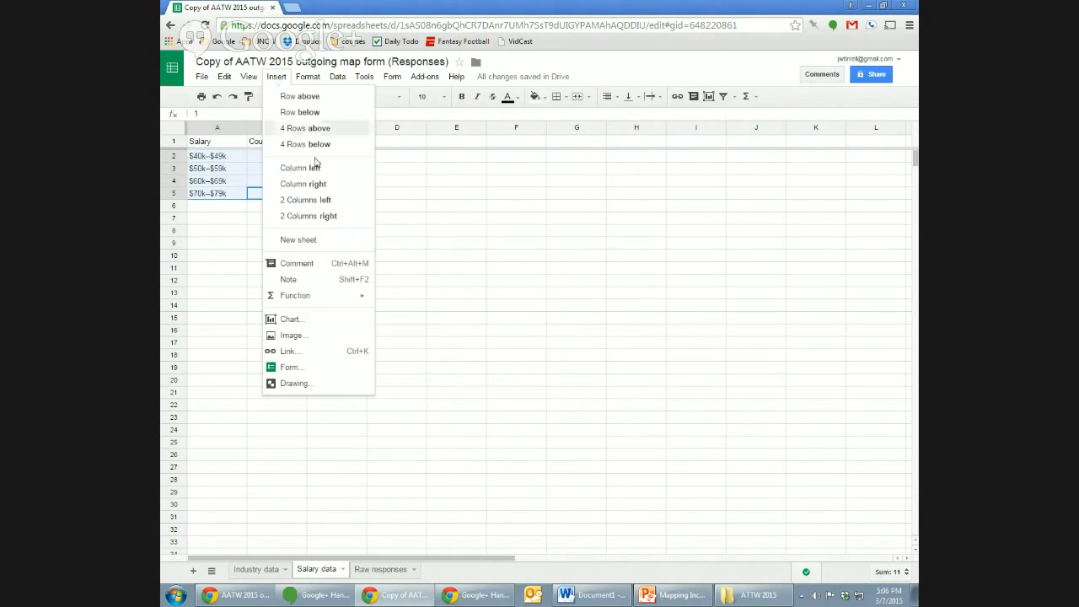
{"action": "left_click", "coordinate": [328, 325]}
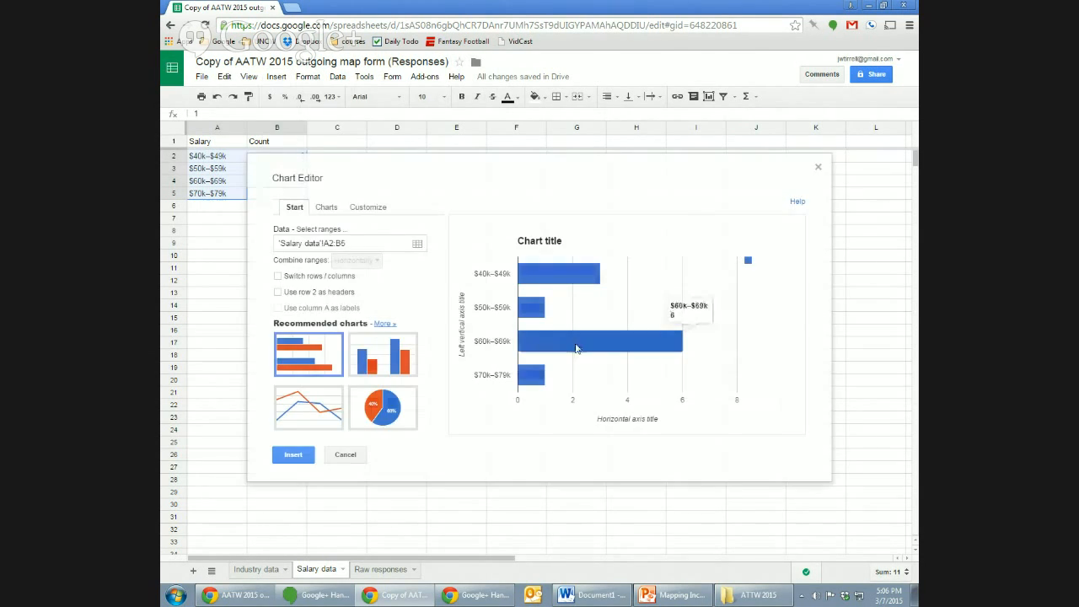
{"action": "left_click", "coordinate": [328, 209]}
{"action": "left_click", "coordinate": [295, 334]}
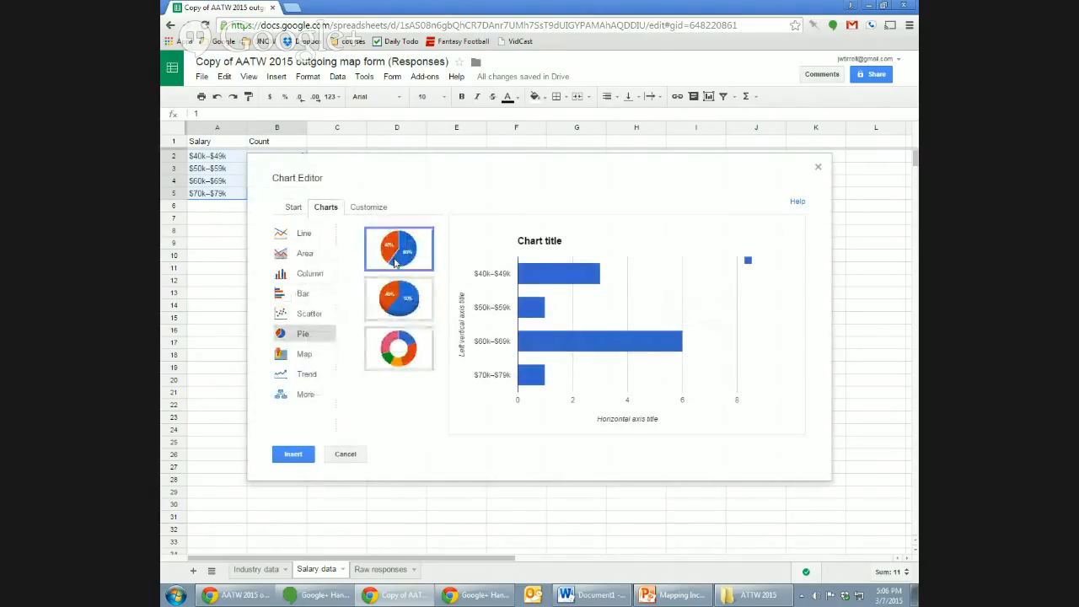
{"action": "mouse_move", "coordinate": [601, 330]}
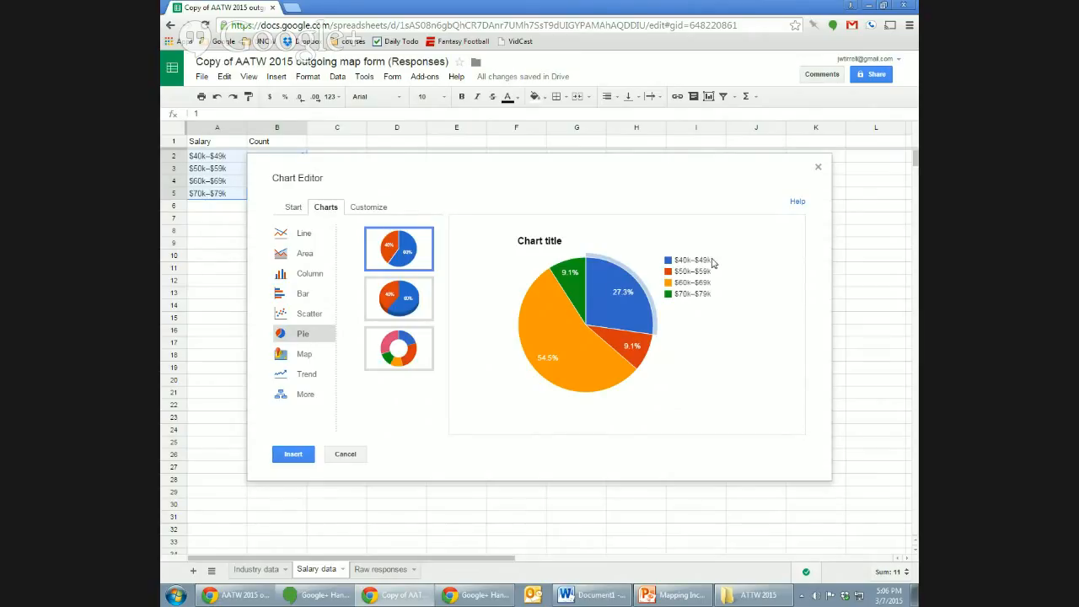
{"action": "mouse_move", "coordinate": [640, 305]}
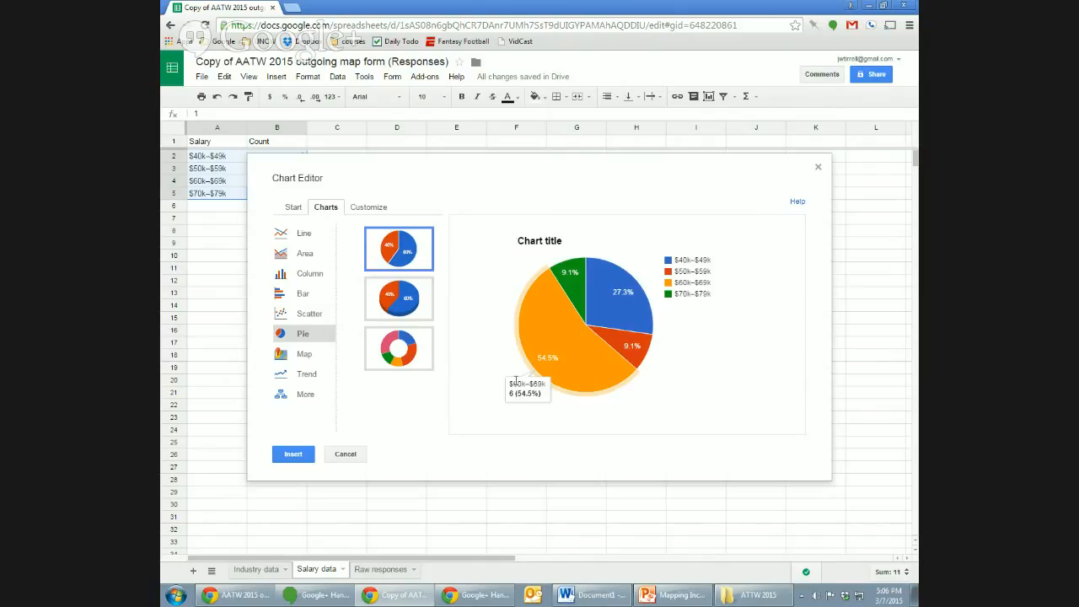
{"action": "left_click", "coordinate": [346, 454]}
{"action": "left_click", "coordinate": [360, 221]}
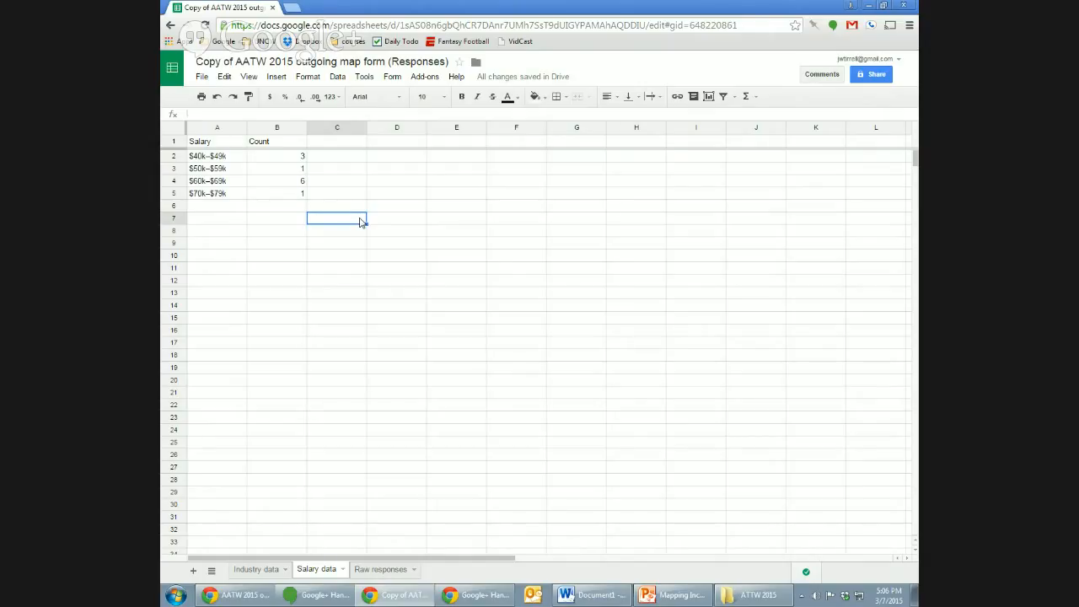
{"action": "key", "text": "Up"}
{"action": "key", "text": "Left"}
{"action": "key", "text": "Up"}
{"action": "key", "text": "Up"}
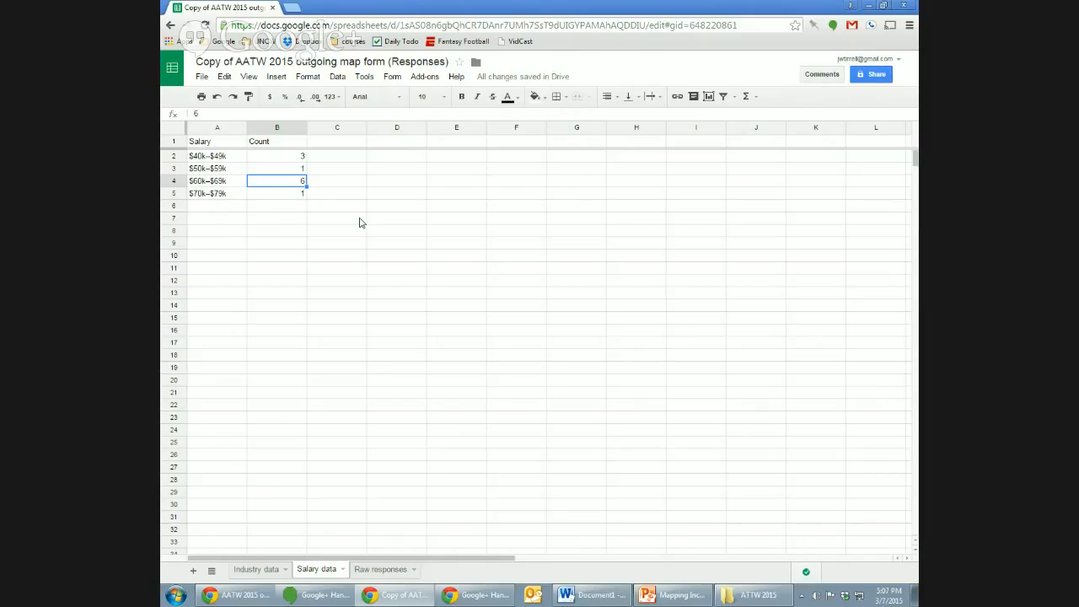
{"action": "key", "text": "Down"}
{"action": "key", "text": "Down"}
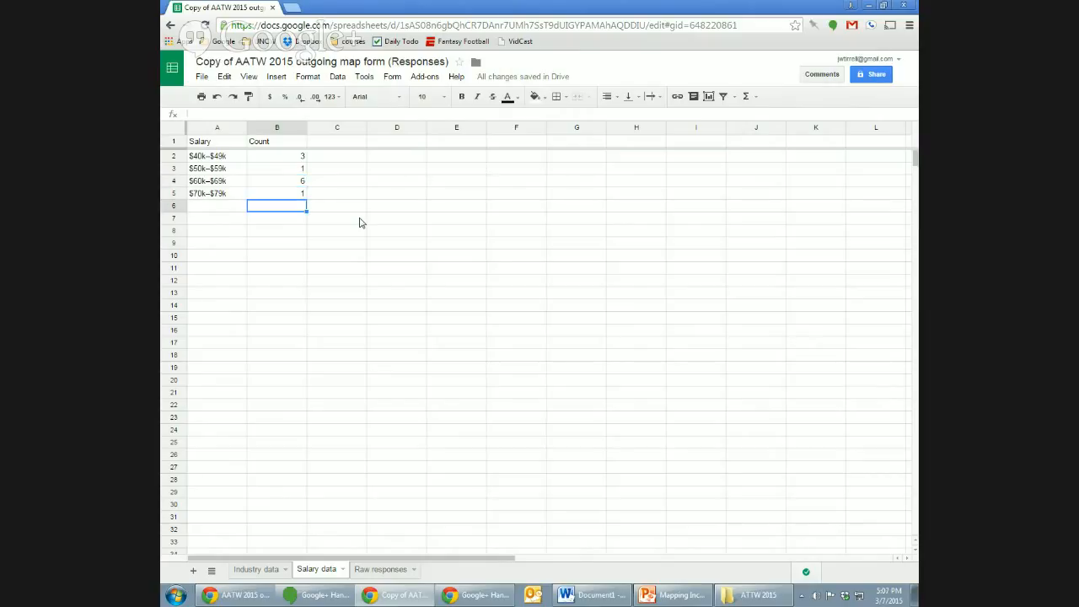
{"action": "key", "text": "Right"}
{"action": "key", "text": "Left"}
{"action": "key", "text": "Up"}
{"action": "key", "text": "Left"}
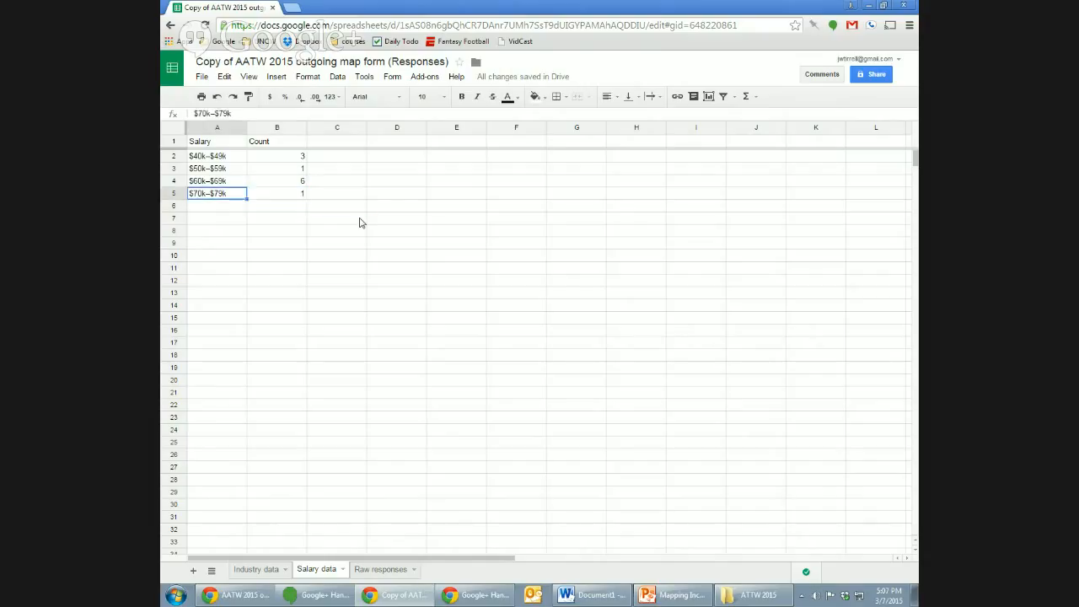
Step: Preview the salary ranges and counts in A2:B5 as a column chart without inserting it
{"action": "key", "text": "Up"}
{"action": "key", "text": "Up"}
{"action": "key", "text": "Up"}
{"action": "key", "text": "Up"}
{"action": "key", "text": "Down"}
{"action": "key", "text": "shift+Down"}
{"action": "key", "text": "shift+Down"}
{"action": "key", "text": "shift+Down"}
{"action": "key", "text": "shift+Right"}
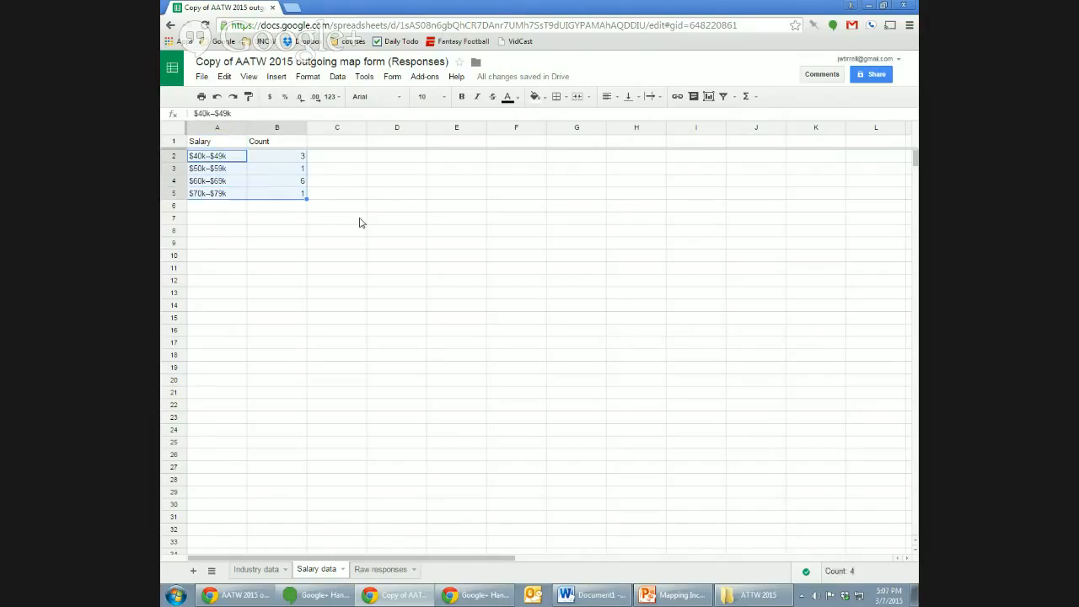
{"action": "left_click", "coordinate": [277, 77]}
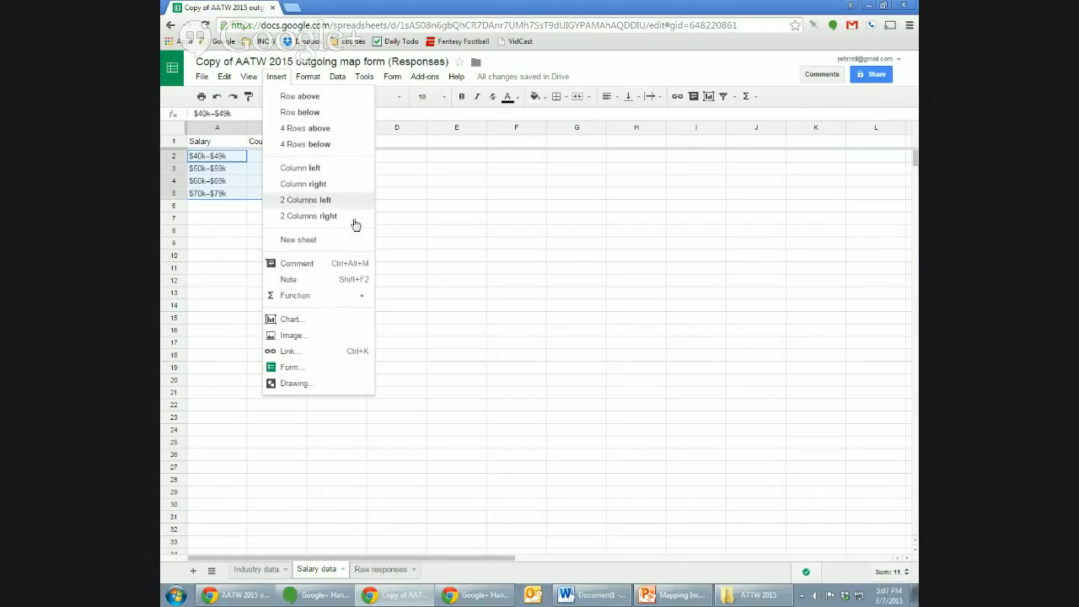
{"action": "left_click", "coordinate": [342, 324]}
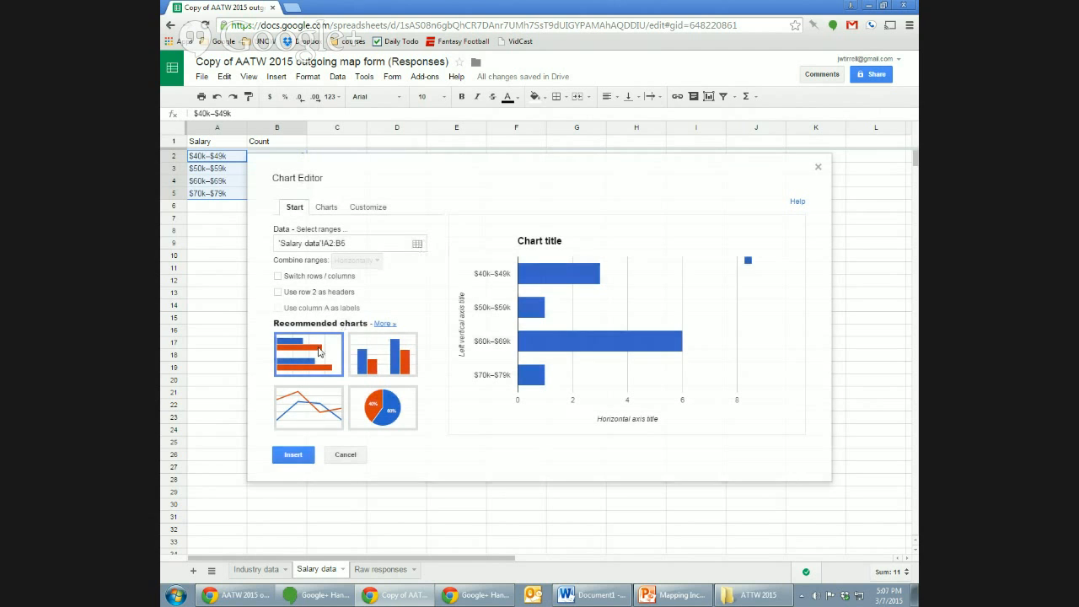
{"action": "left_click", "coordinate": [327, 209]}
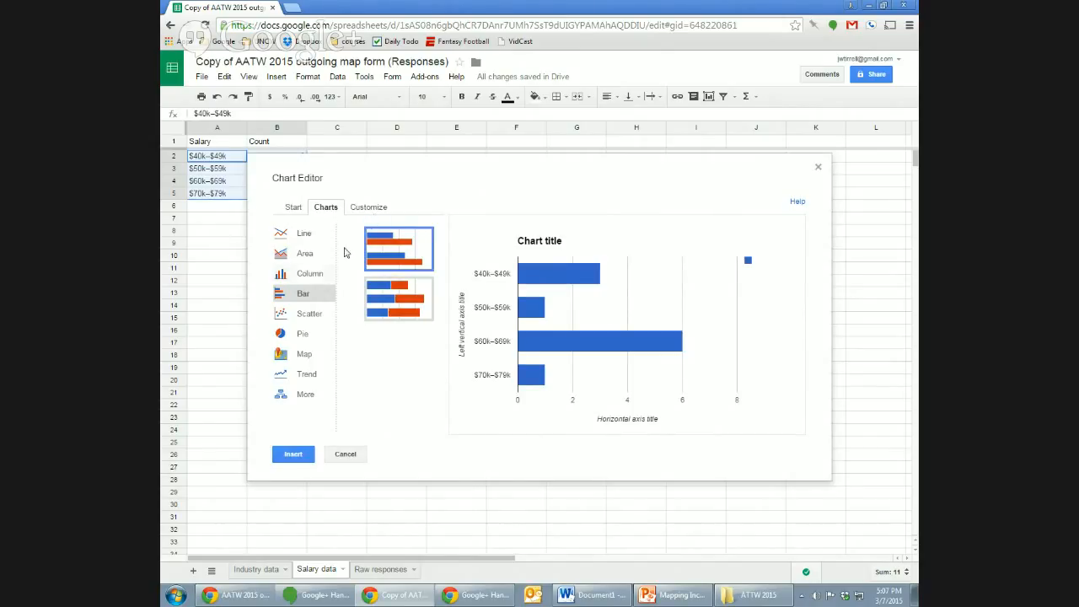
{"action": "left_click", "coordinate": [308, 276]}
{"action": "left_click", "coordinate": [398, 250]}
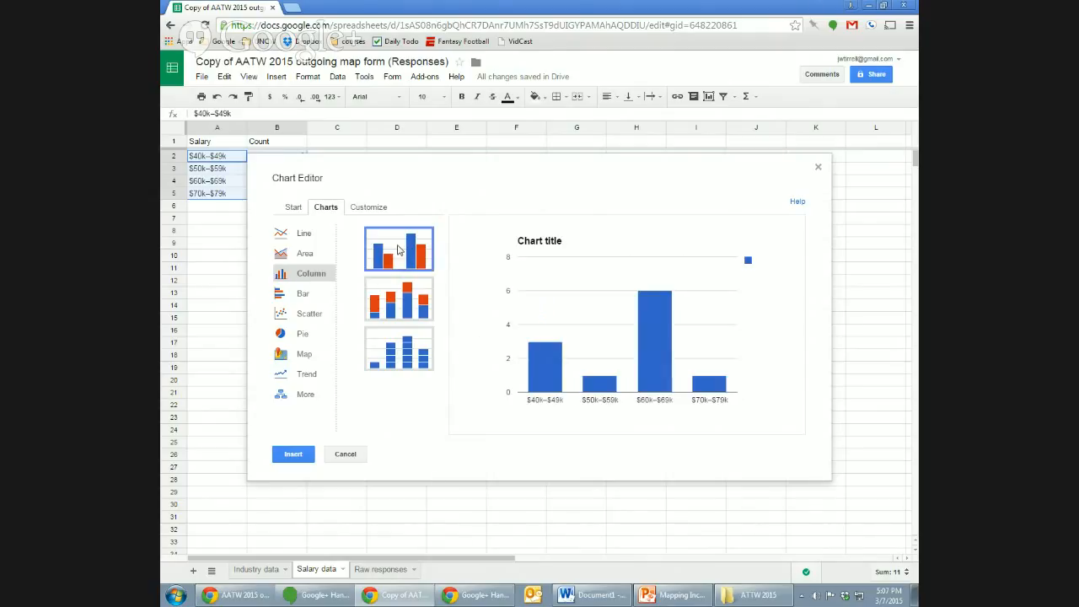
{"action": "mouse_move", "coordinate": [540, 351]}
{"action": "left_click", "coordinate": [337, 459]}
{"action": "left_click", "coordinate": [351, 200]}
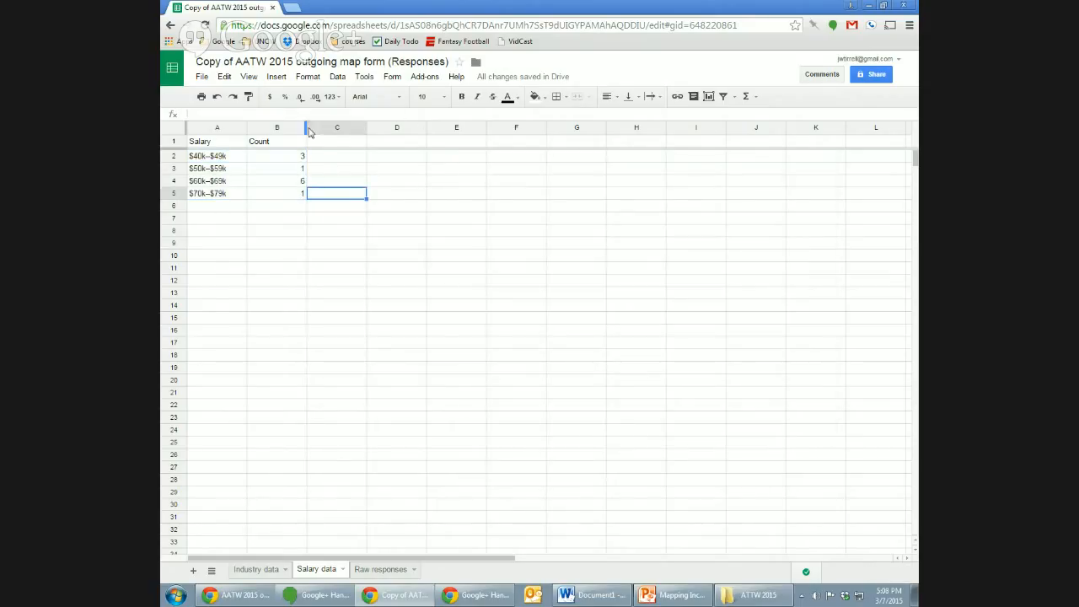
Step: Insert a column between Salary and Count and enter the header "Percent" in B1
{"action": "right_click", "coordinate": [296, 132]}
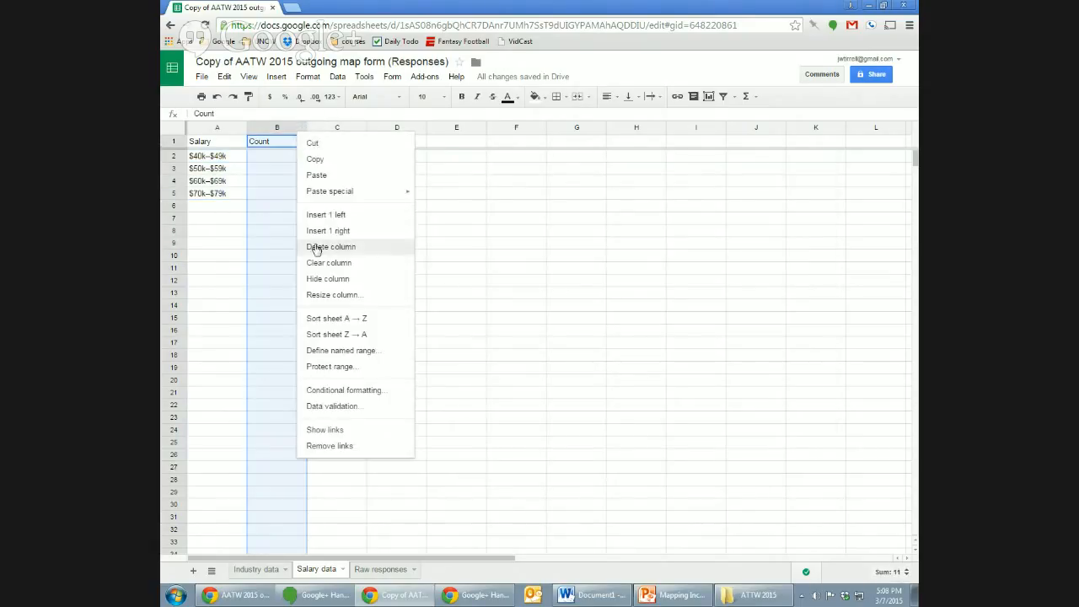
{"action": "left_click", "coordinate": [342, 214]}
{"action": "left_click", "coordinate": [291, 195]}
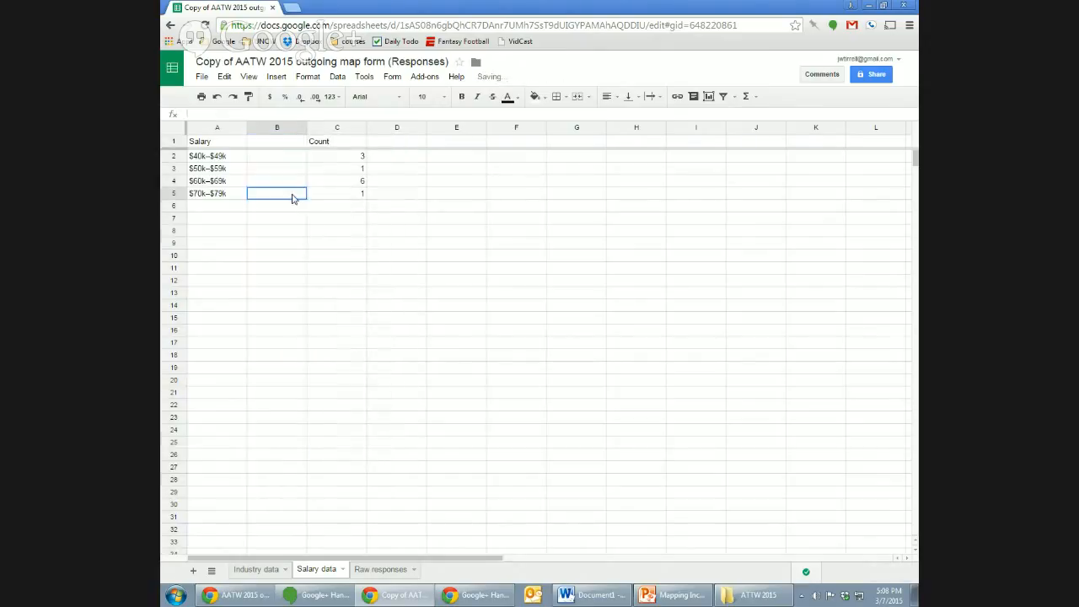
{"action": "left_click", "coordinate": [294, 143]}
{"action": "type", "text": "P"}
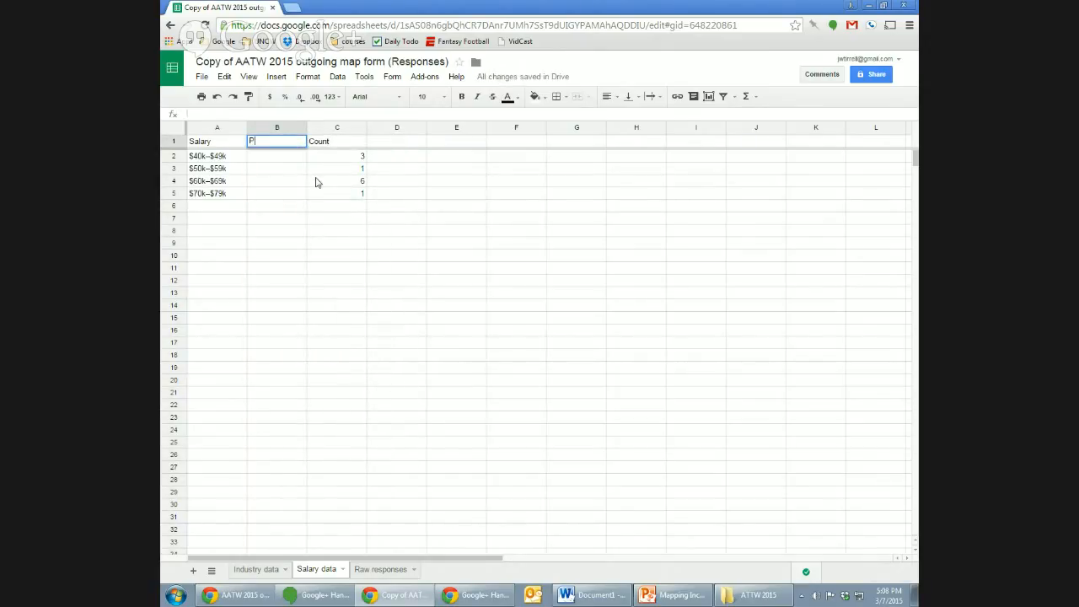
{"action": "type", "text": "ercent"}
{"action": "key", "text": "Return"}
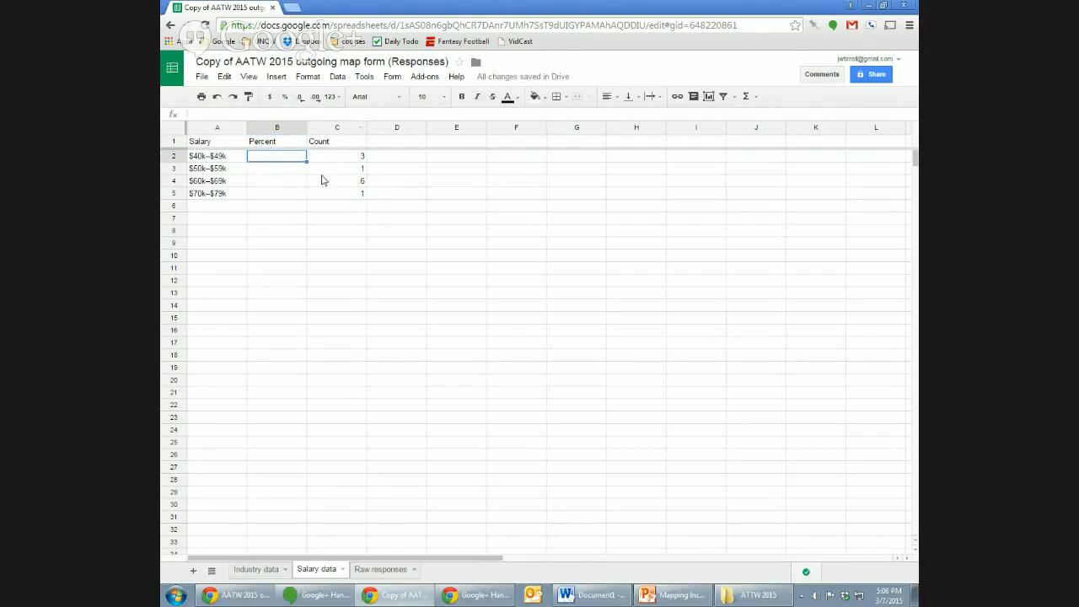
{"action": "left_click", "coordinate": [240, 160]}
{"action": "left_click_drag", "start_coordinate": [239, 164], "coordinate": [265, 193]}
{"action": "left_click", "coordinate": [229, 165]}
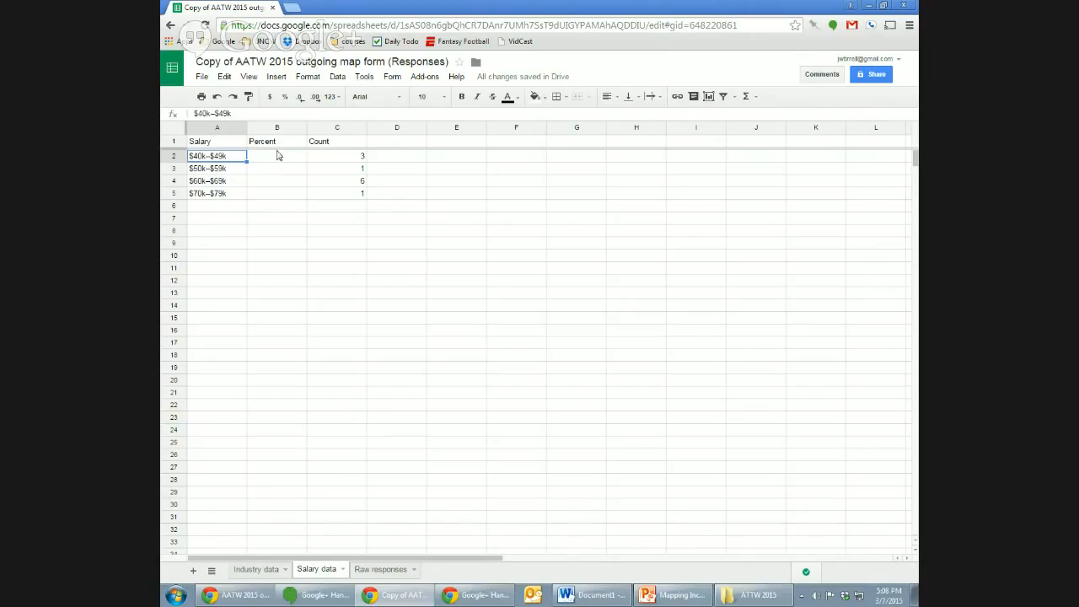
{"action": "left_click", "coordinate": [279, 157]}
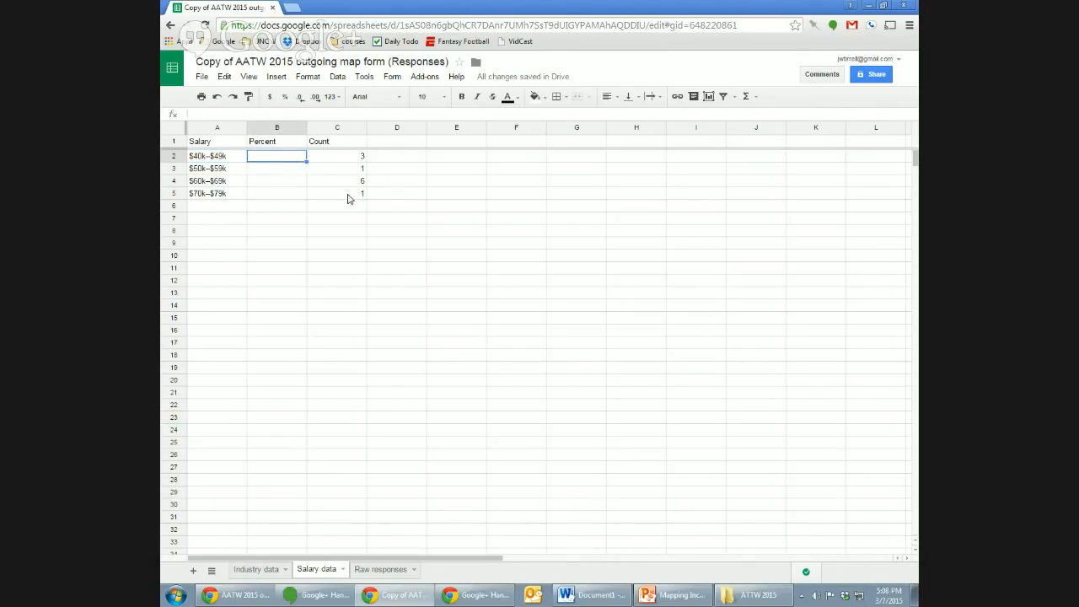
Step: Total the salary counts in C6 with the formula =sum(C2:C5)
{"action": "left_click", "coordinate": [348, 159]}
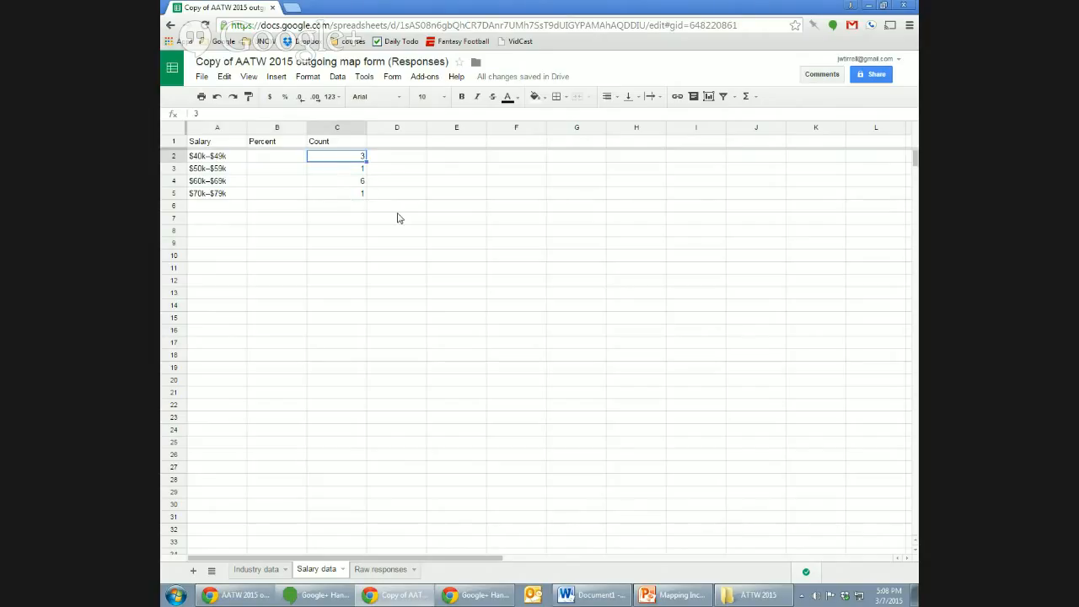
{"action": "key", "text": "Down"}
{"action": "key", "text": "Down"}
{"action": "key", "text": "Down"}
{"action": "key", "text": "Down"}
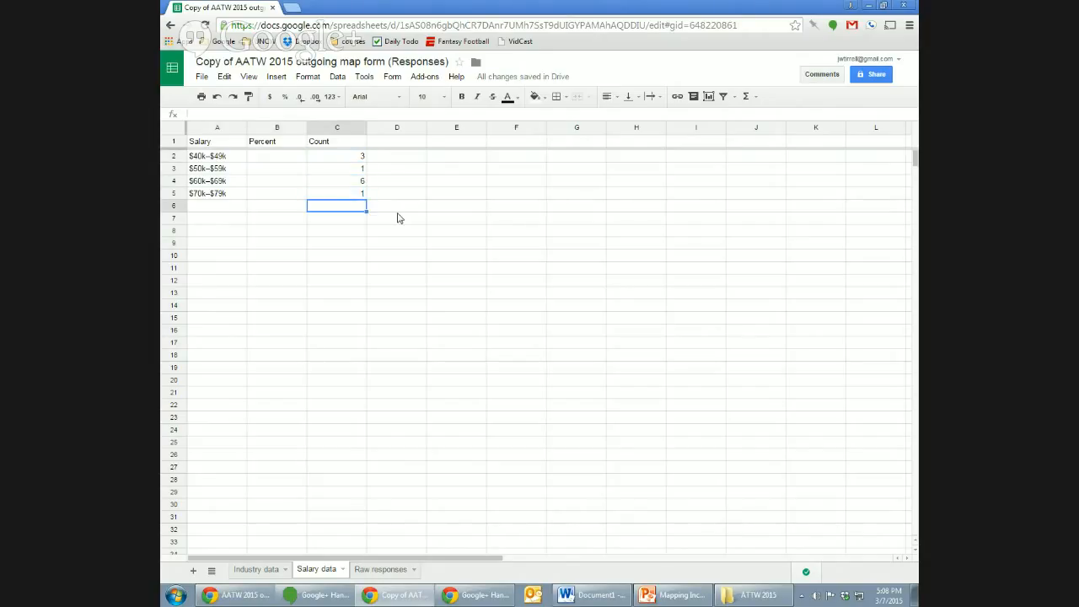
{"action": "type", "text": "="}
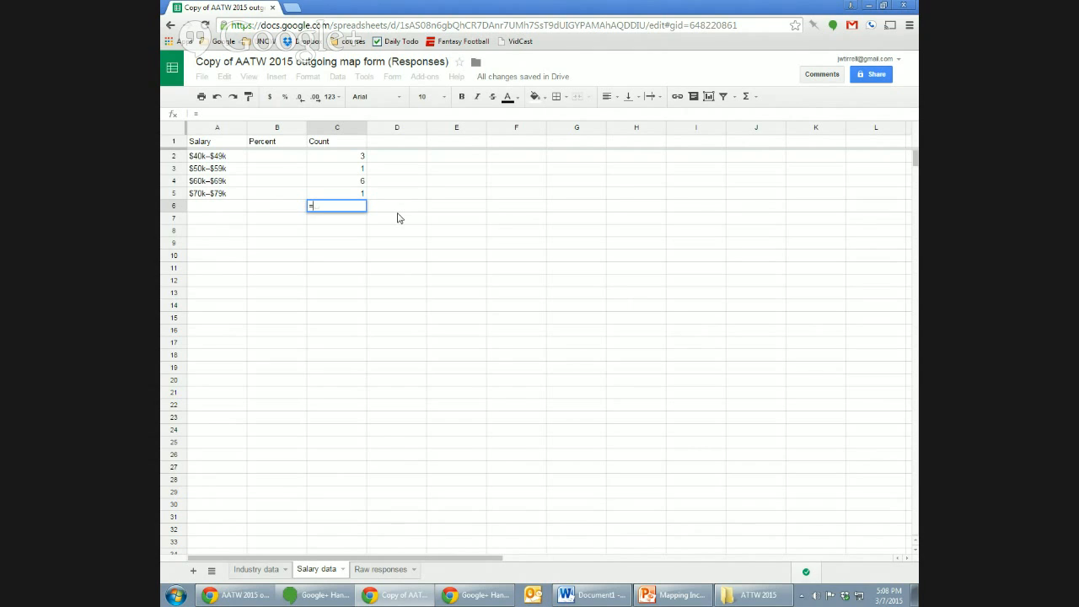
{"action": "type", "text": "sum"}
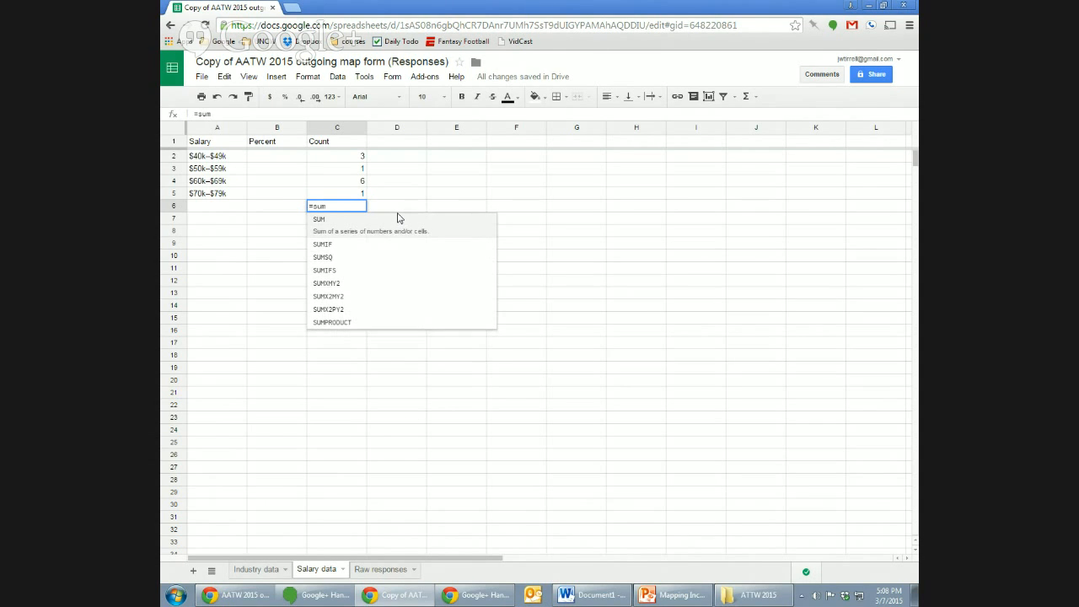
{"action": "type", "text": "("}
{"action": "left_click_drag", "start_coordinate": [355, 157], "coordinate": [349, 194]}
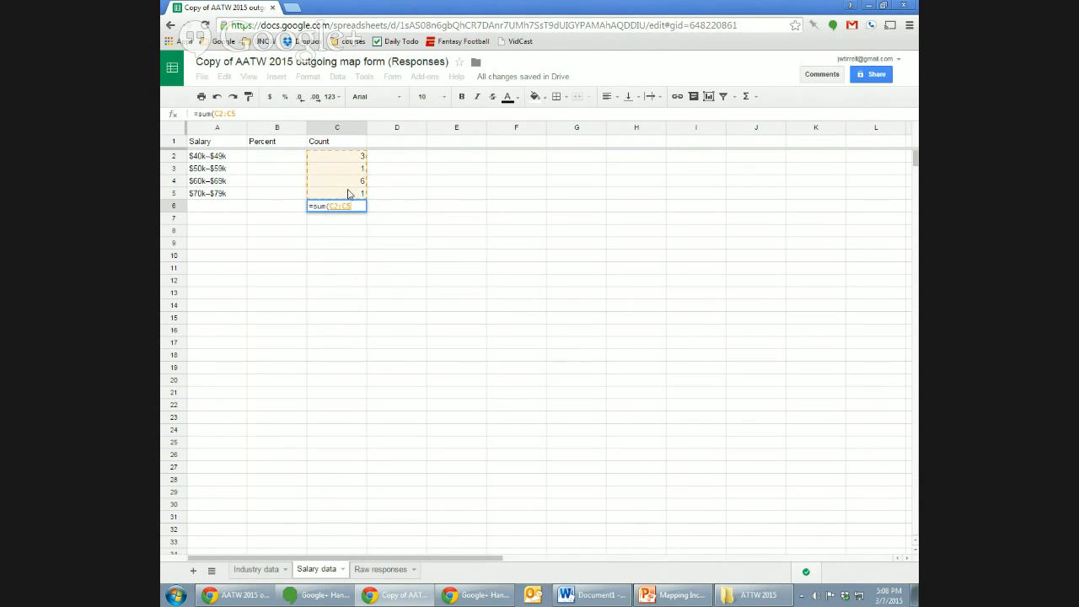
{"action": "key", "text": "Return"}
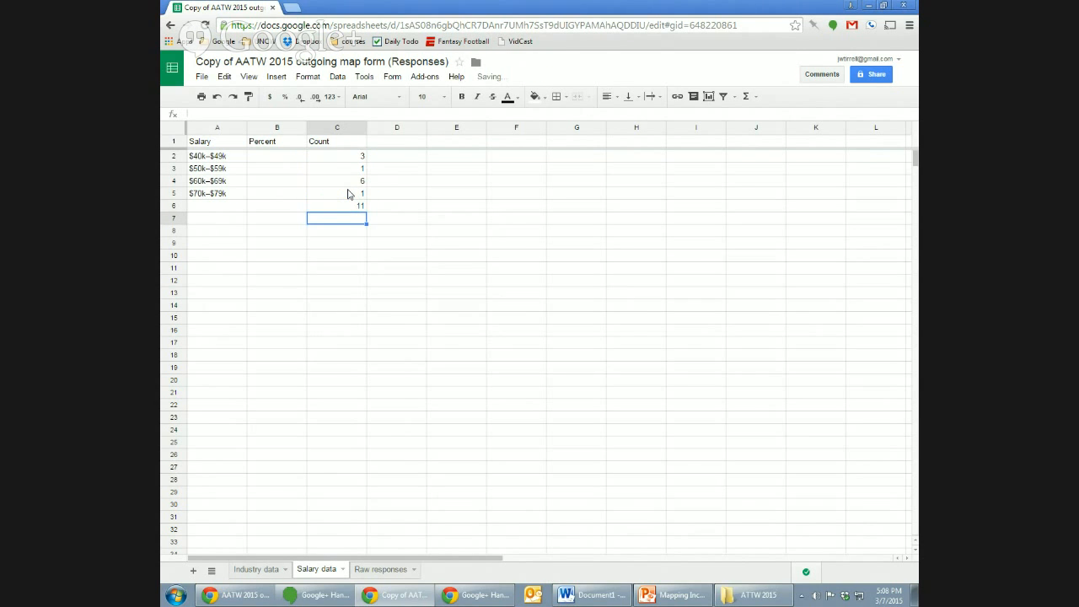
Step: Replace the sum formula in C6 with the fixed value 11
{"action": "key", "text": "Up"}
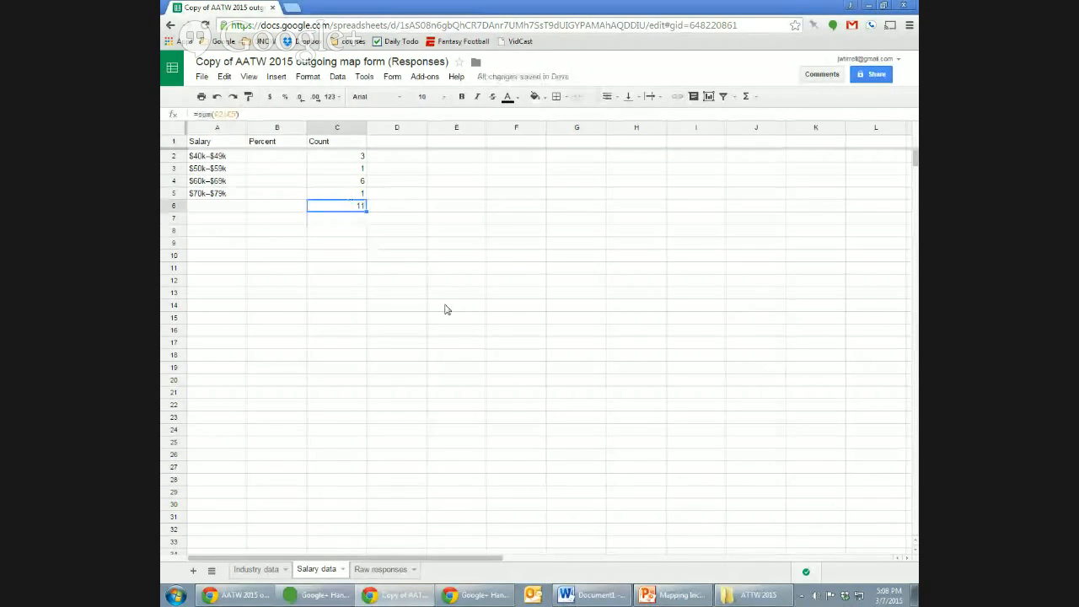
{"action": "type", "text": "11"}
{"action": "key", "text": "Return"}
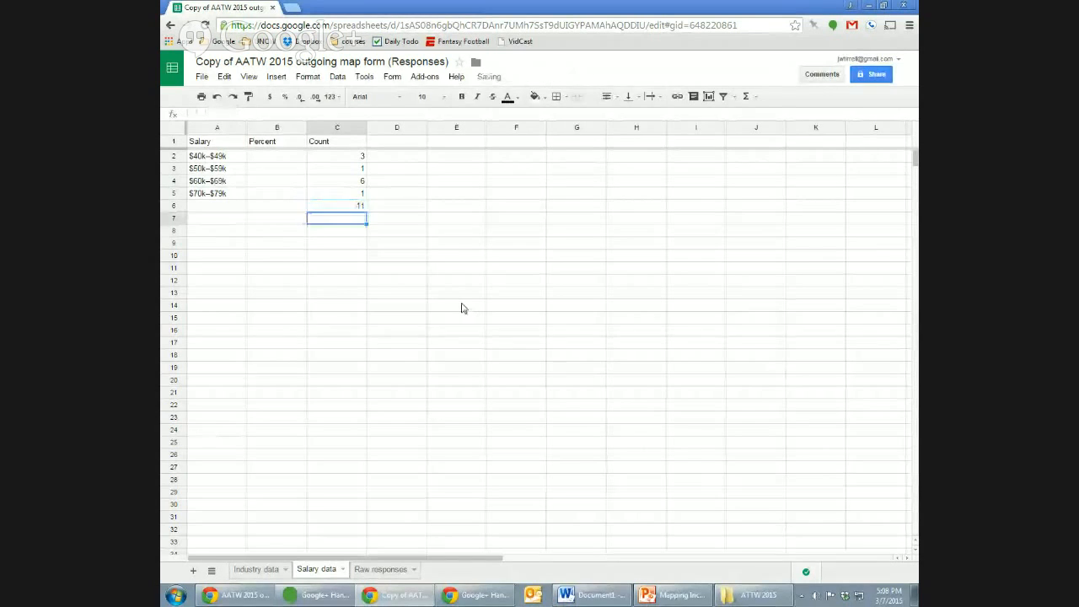
{"action": "key", "text": "Up"}
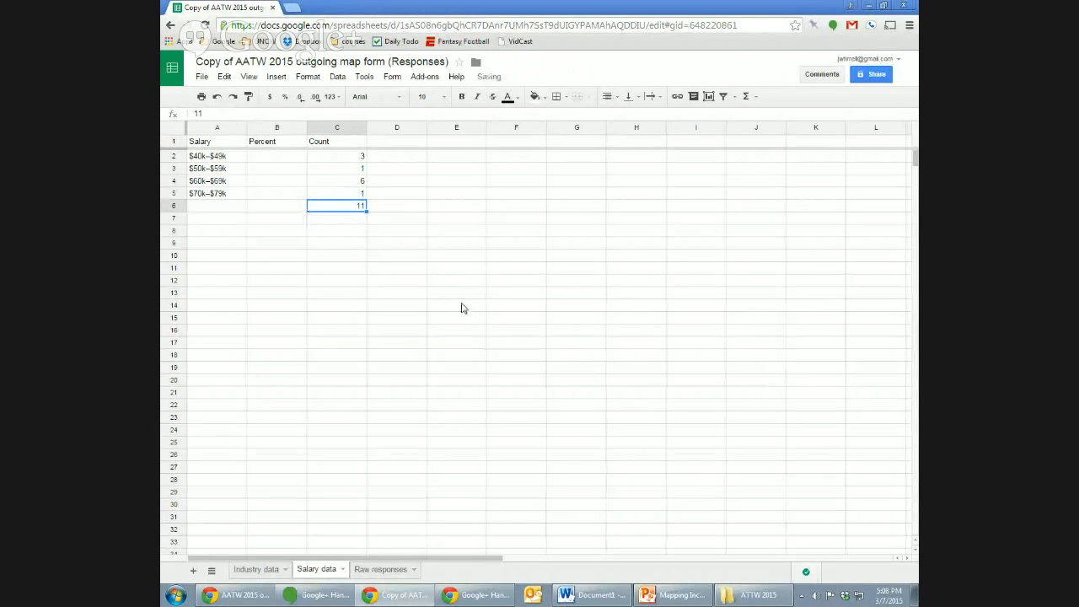
Step: Calculate the $40k–$49k share in B2 with the formula =C2/11
{"action": "key", "text": "Up"}
{"action": "key", "text": "Up"}
{"action": "key", "text": "Up"}
{"action": "key", "text": "Up"}
{"action": "key", "text": "Left"}
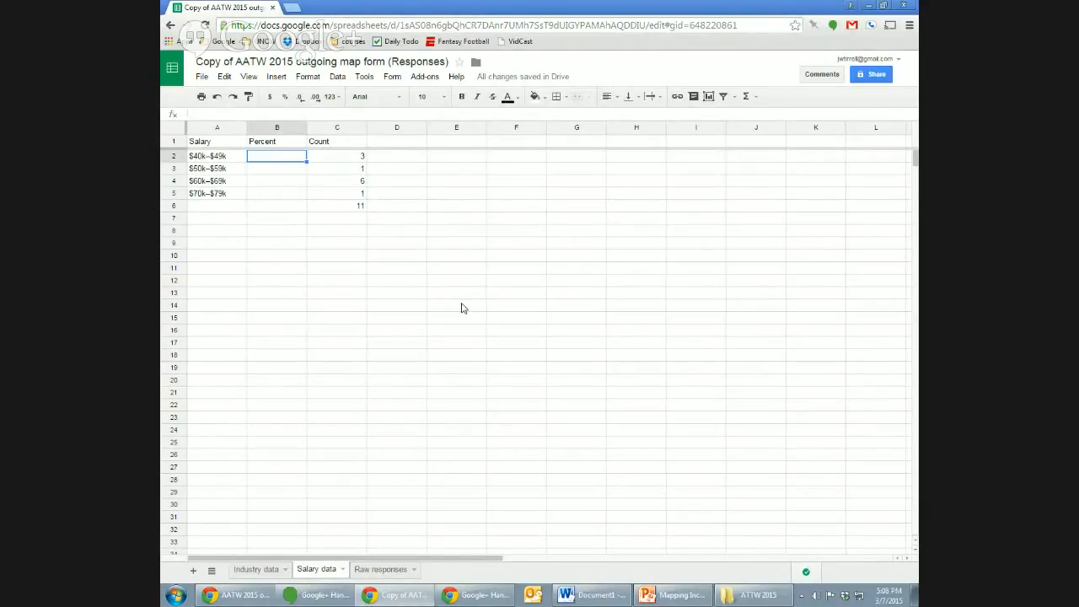
{"action": "type", "text": "="}
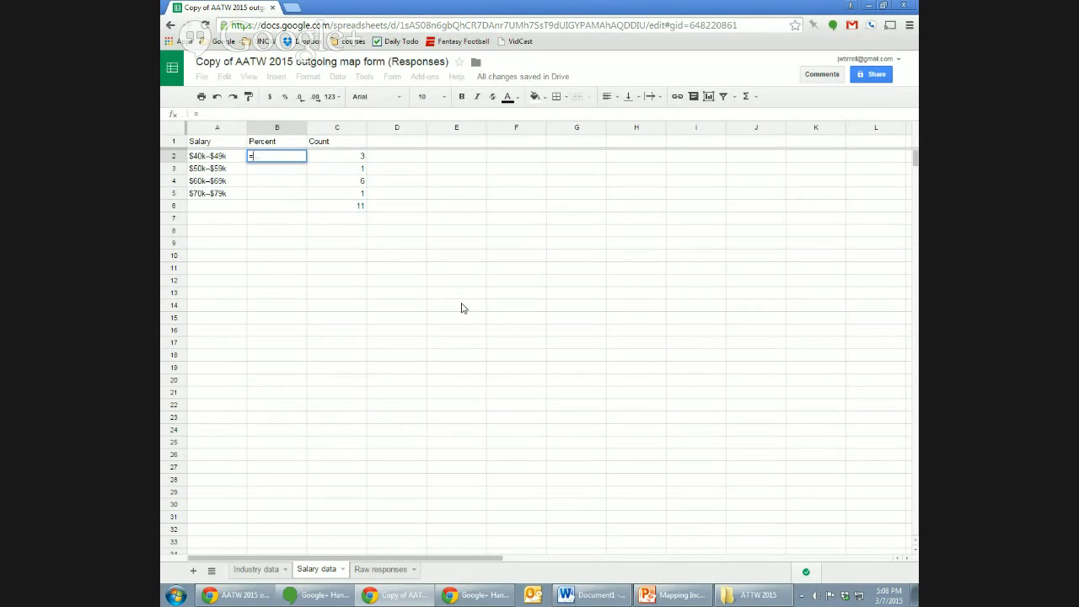
{"action": "type", "text": "C"}
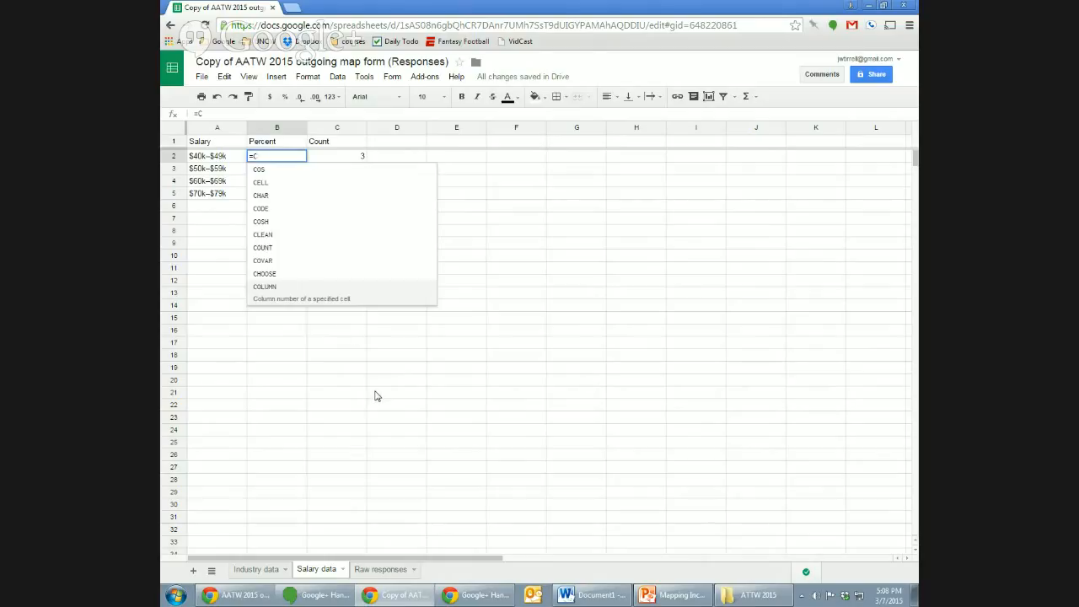
{"action": "type", "text": "2/"}
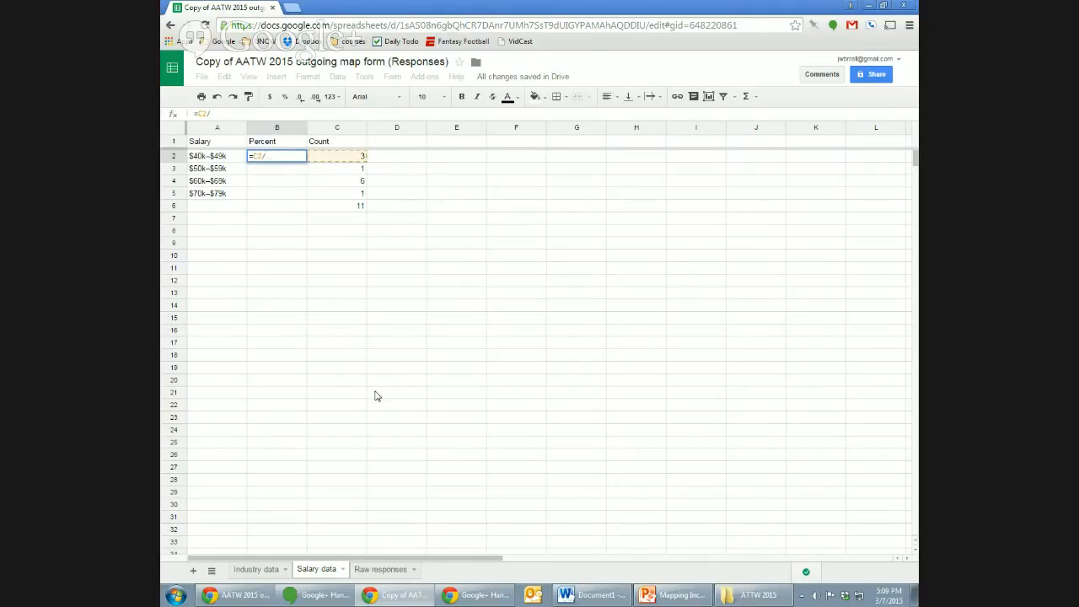
{"action": "type", "text": "11"}
{"action": "key", "text": "Return"}
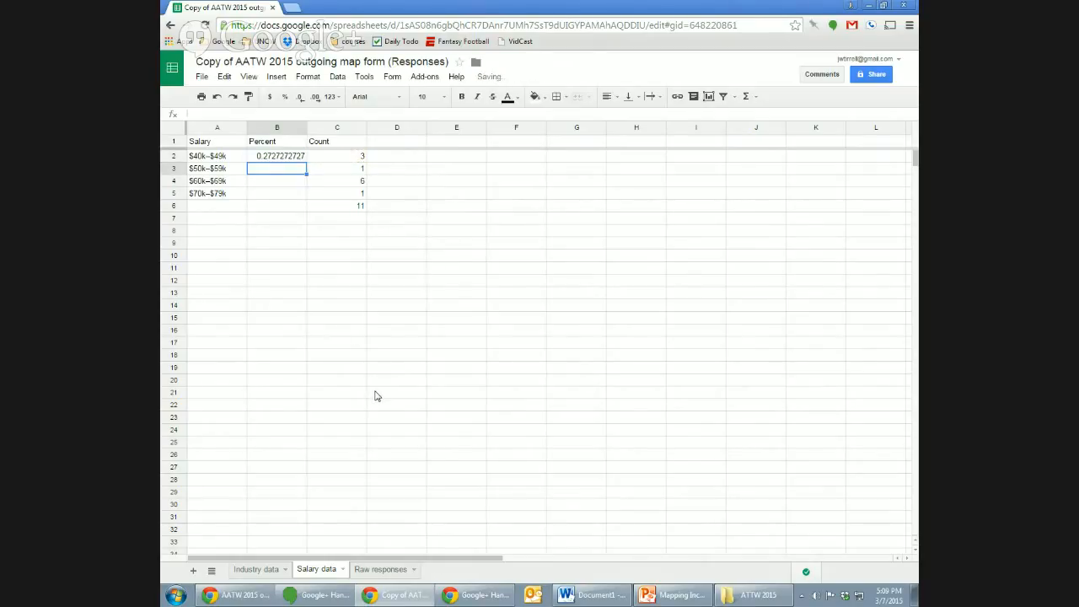
Step: Copy the percentage formula from B2 into B3:B5 and check the formula in each filled cell
{"action": "key", "text": "Up"}
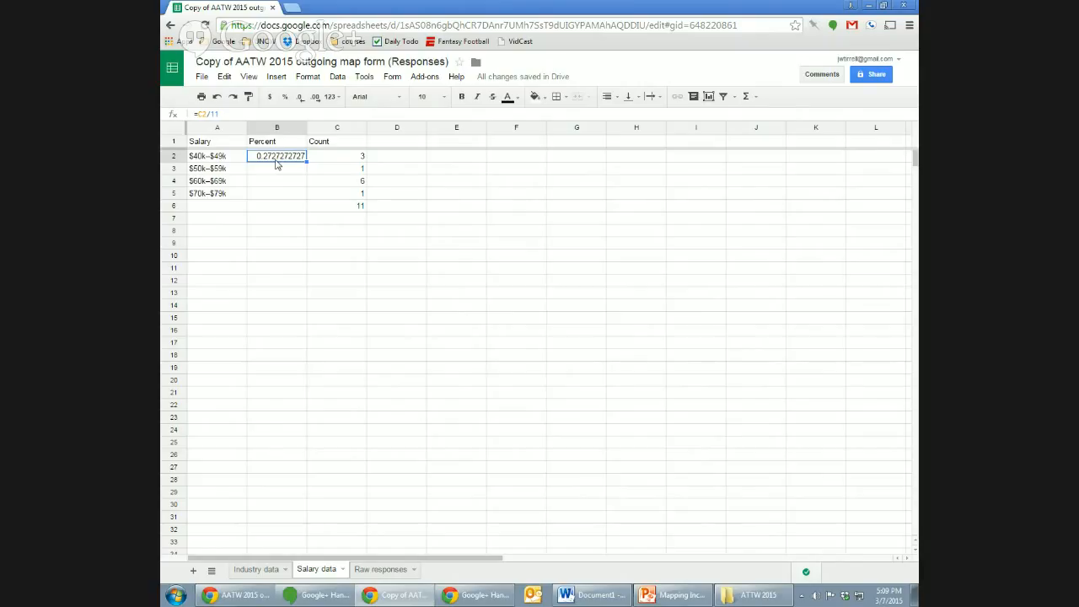
{"action": "key", "text": "Down"}
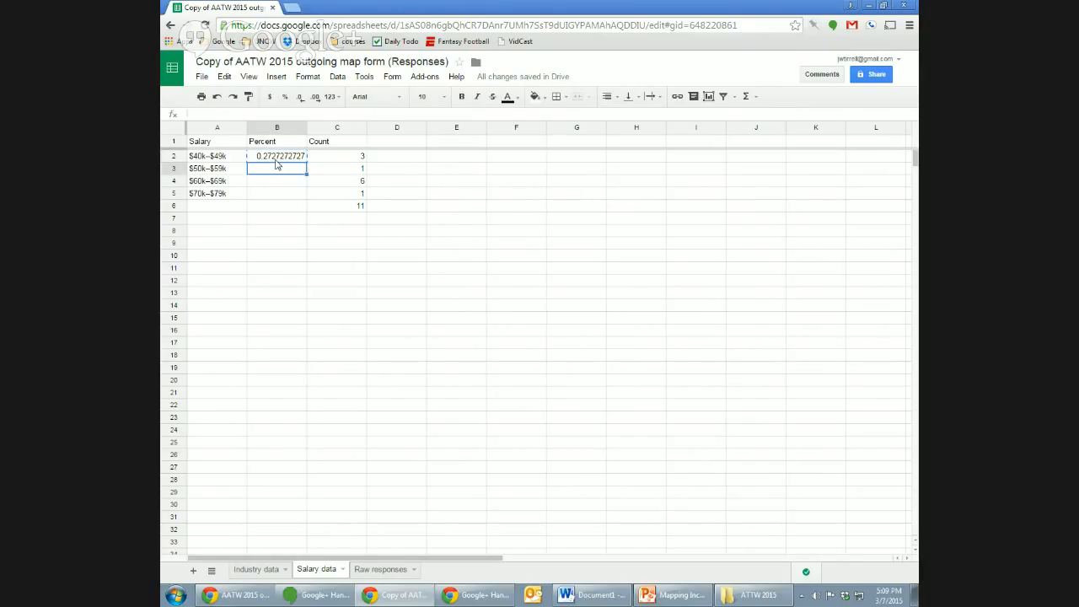
{"action": "key", "text": "shift+Down"}
{"action": "key", "text": "shift+Down"}
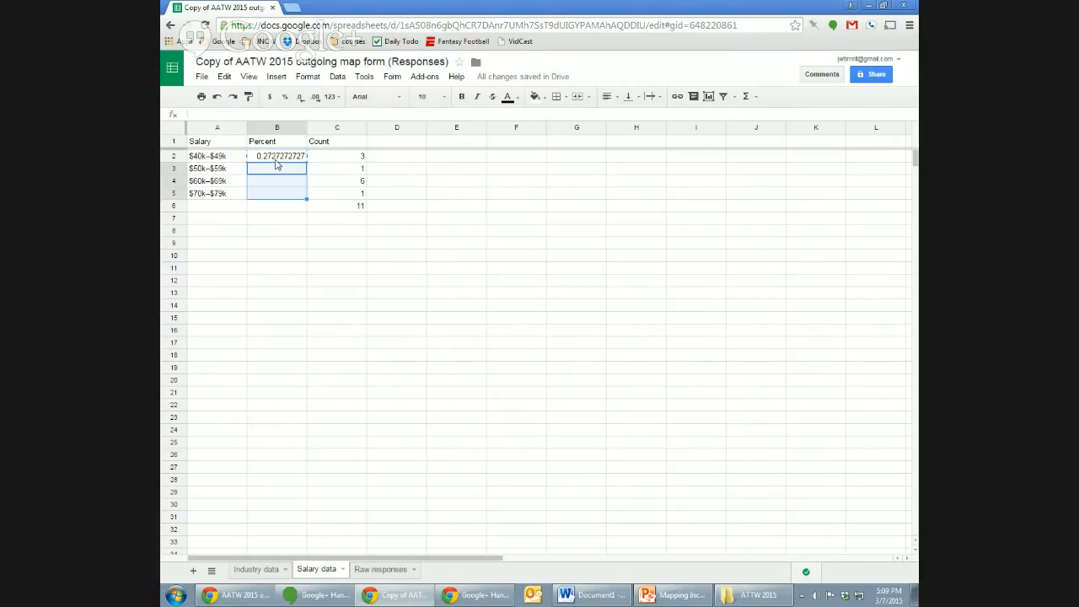
{"action": "type", "text": "0.09090909091 0.5454545455 0.09090909091"}
{"action": "key", "text": "Up"}
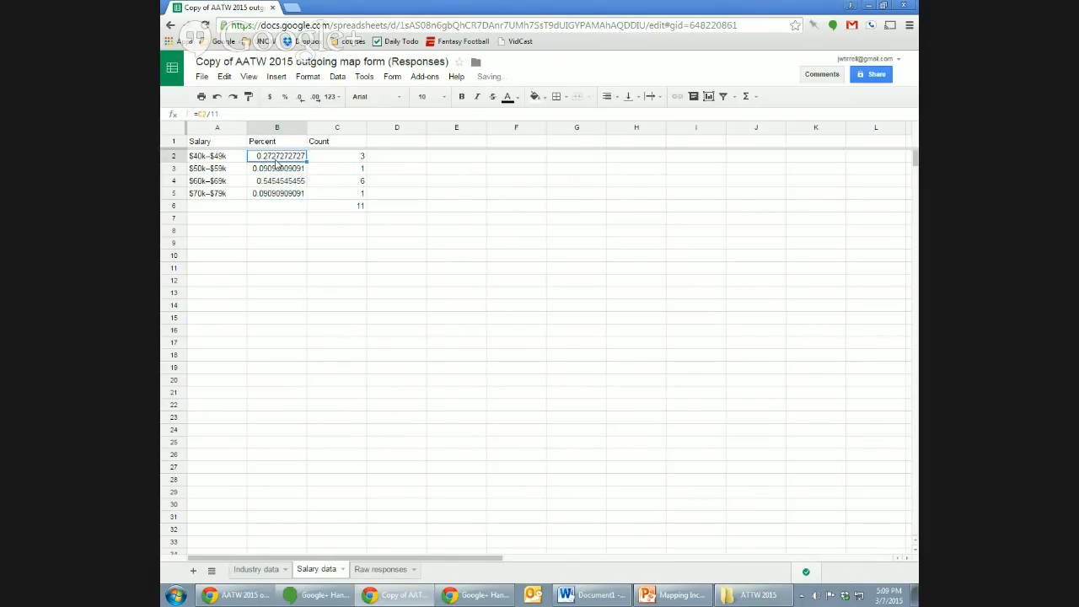
{"action": "left_click", "coordinate": [291, 170]}
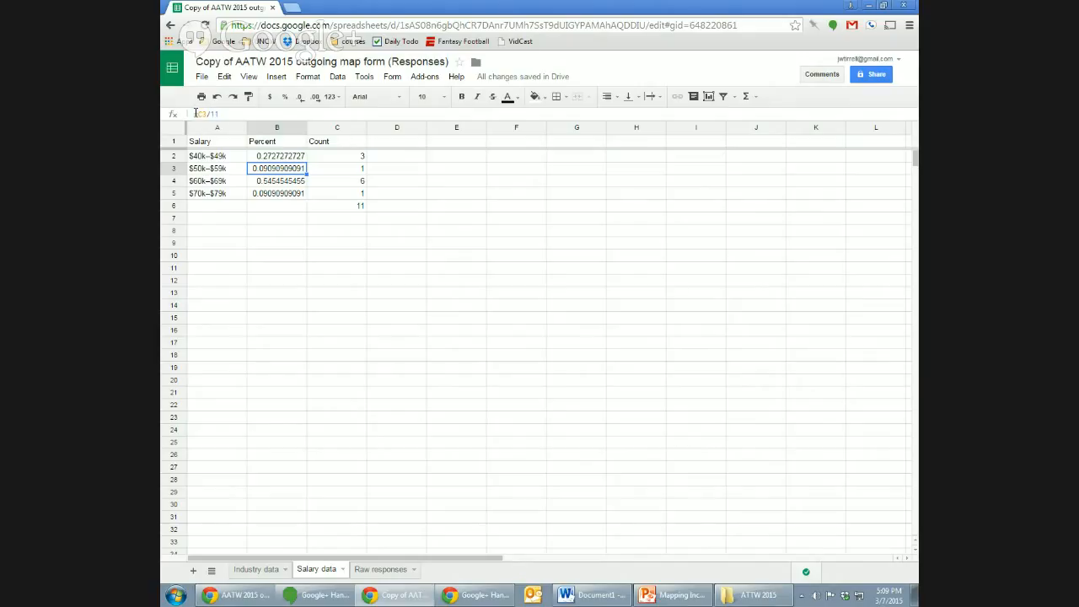
{"action": "left_click", "coordinate": [279, 181]}
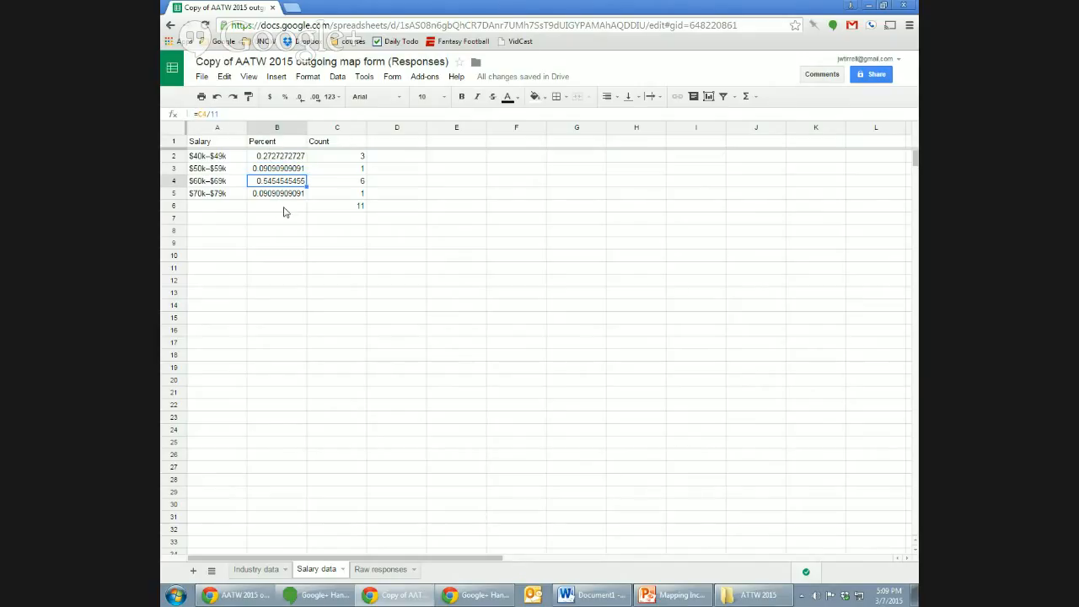
{"action": "key", "text": "Down"}
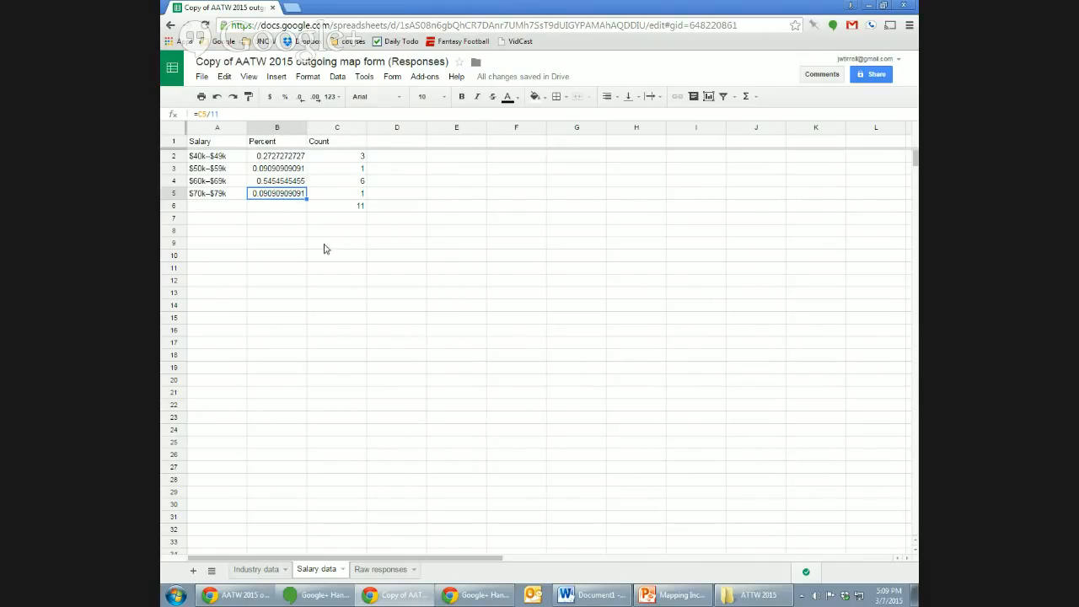
{"action": "left_click", "coordinate": [359, 235]}
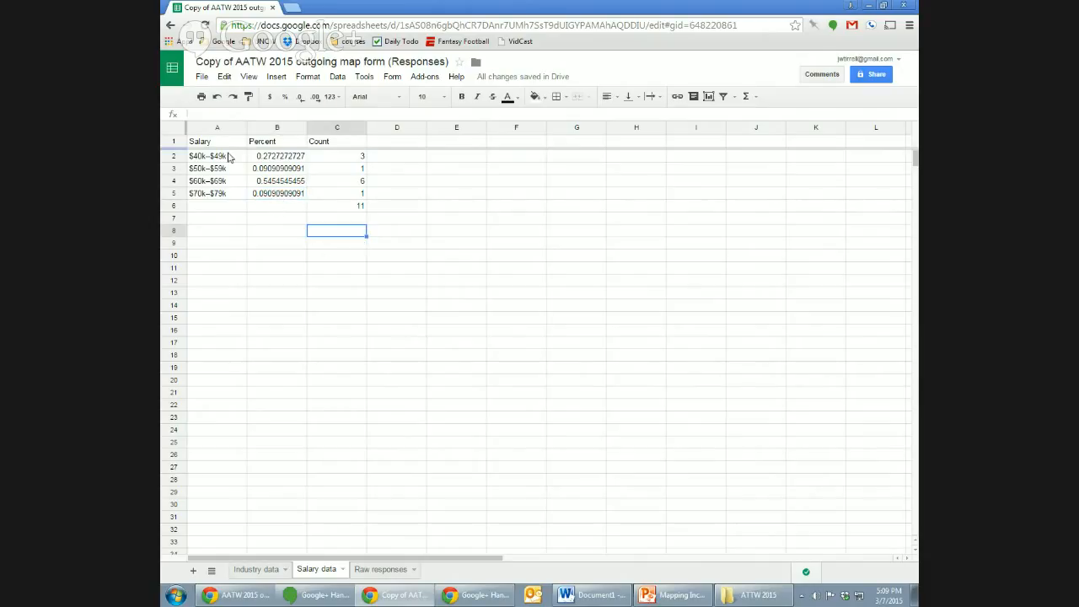
Step: Start a chart from the salary ranges and percentages in A2:B5 and set its type to a standard column chart
{"action": "left_click_drag", "start_coordinate": [224, 157], "coordinate": [274, 196]}
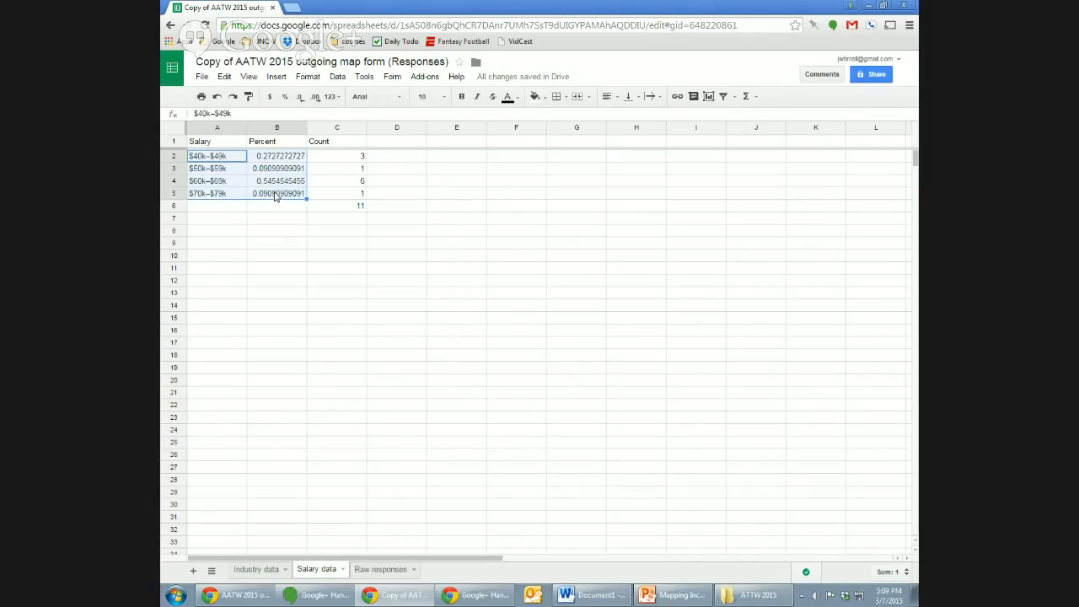
{"action": "left_click", "coordinate": [277, 77]}
{"action": "left_click", "coordinate": [323, 322]}
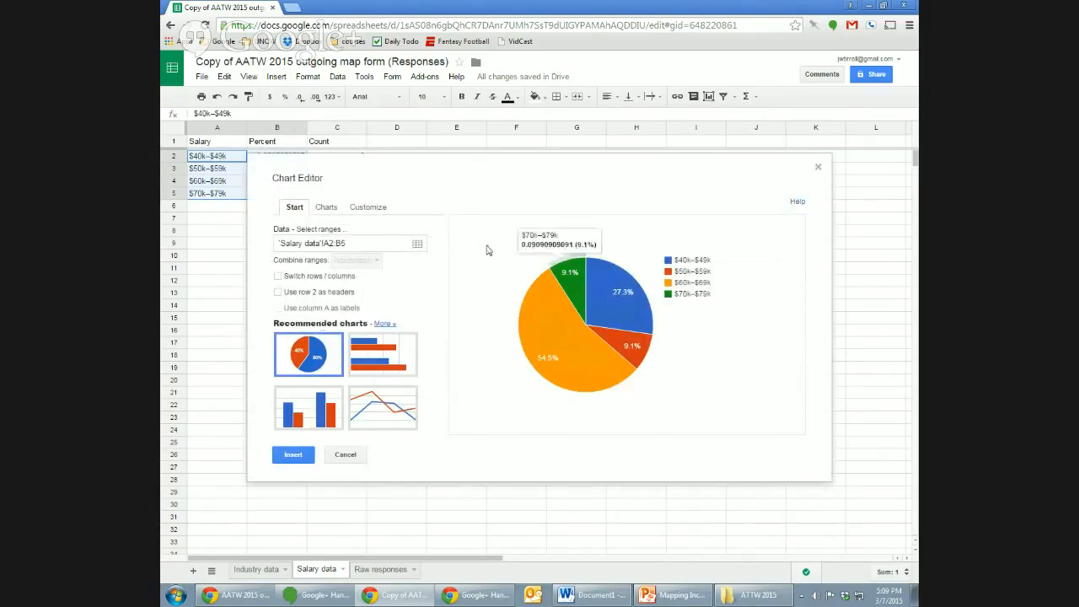
{"action": "left_click", "coordinate": [335, 211]}
{"action": "left_click", "coordinate": [314, 274]}
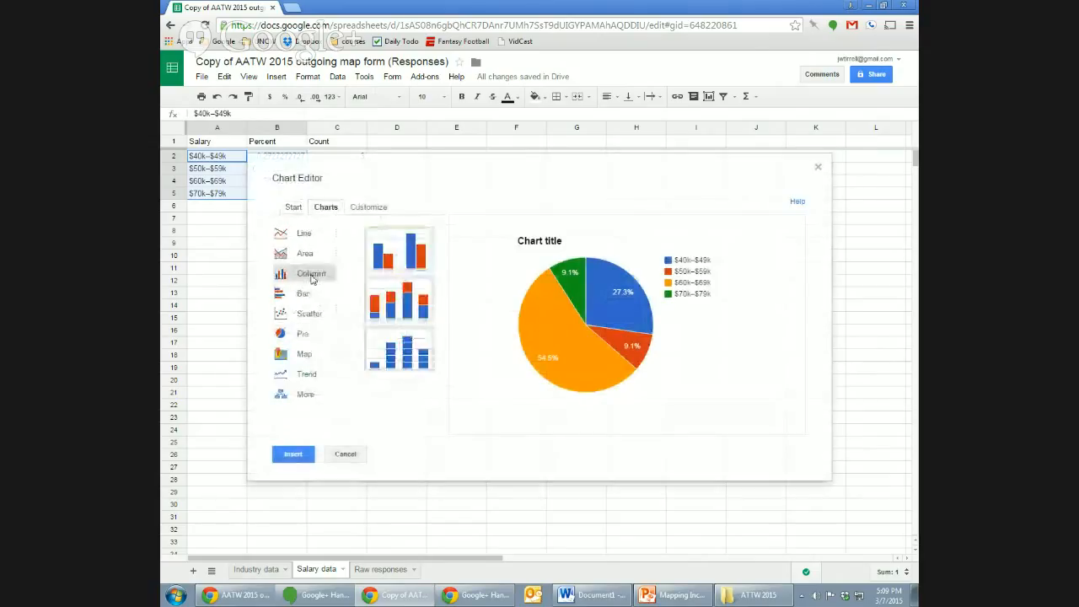
{"action": "left_click", "coordinate": [381, 269]}
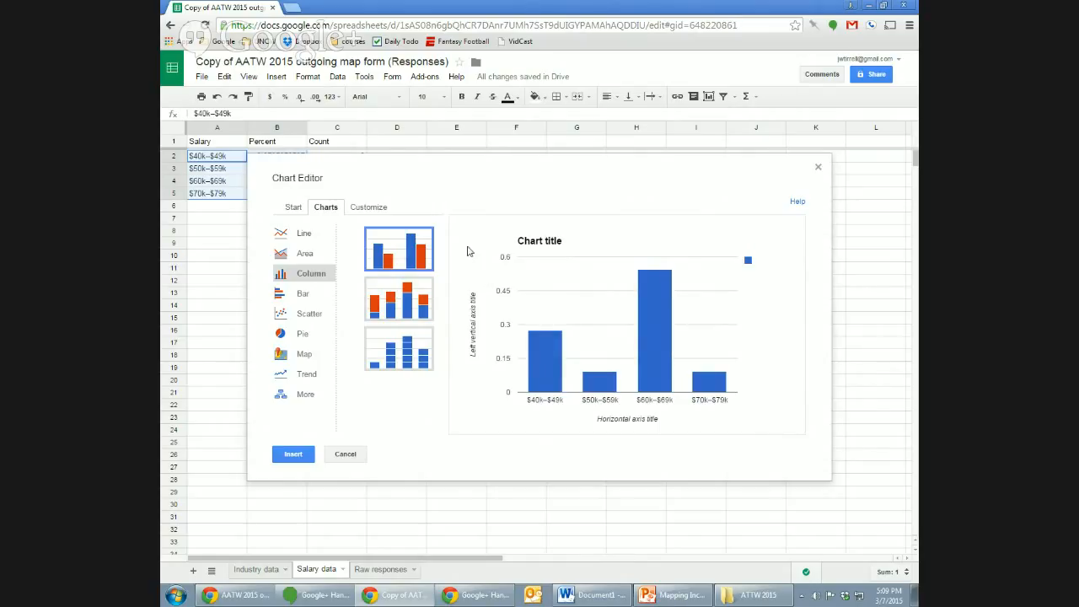
Step: Set the chart's legend to None and its title to "Salary..."
{"action": "left_click", "coordinate": [383, 208]}
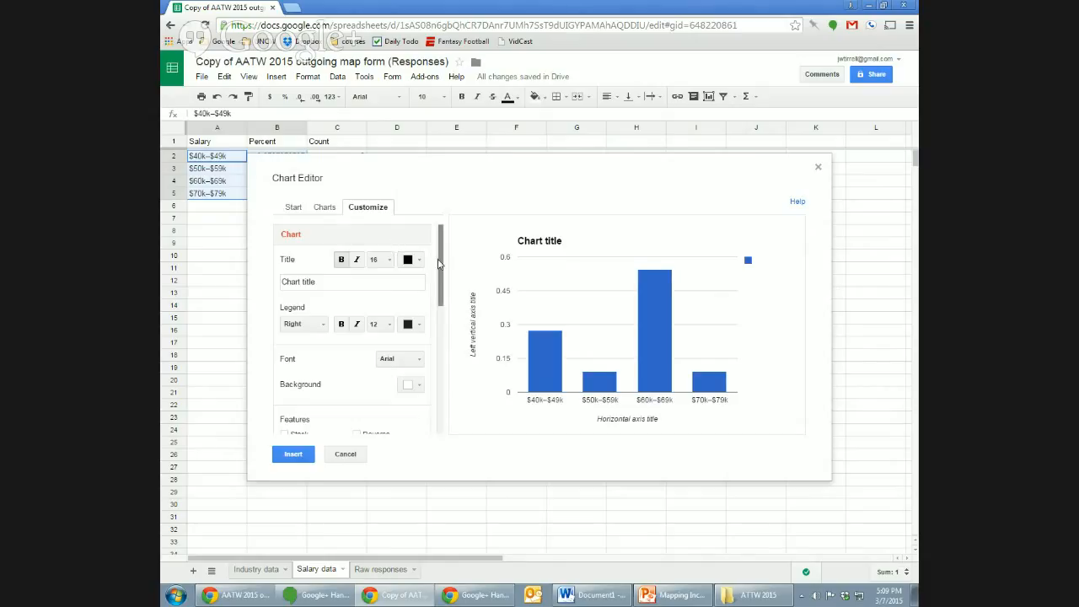
{"action": "left_click", "coordinate": [317, 329]}
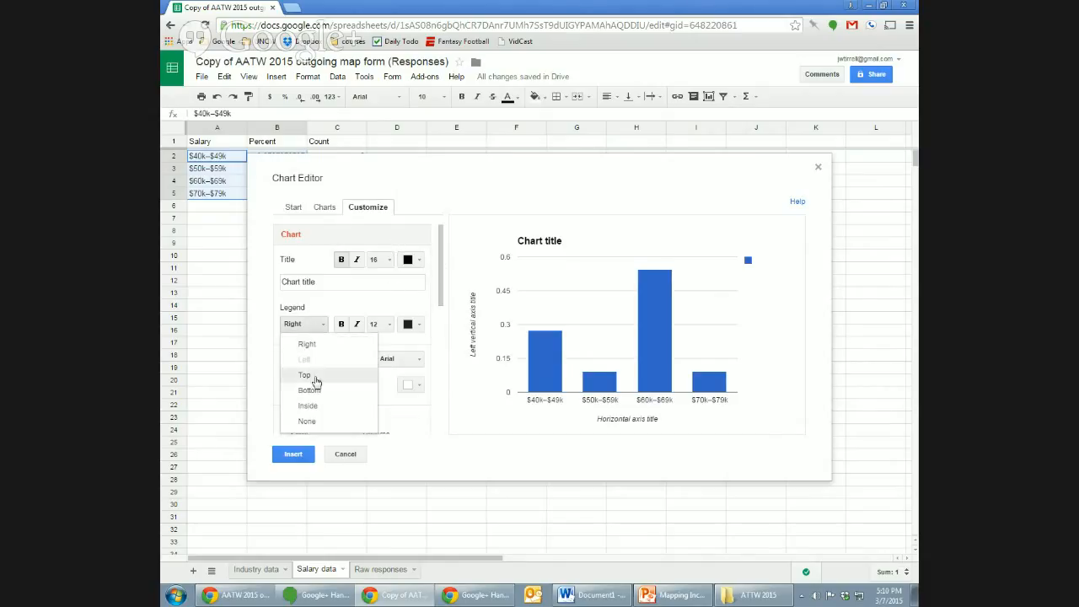
{"action": "left_click", "coordinate": [310, 419]}
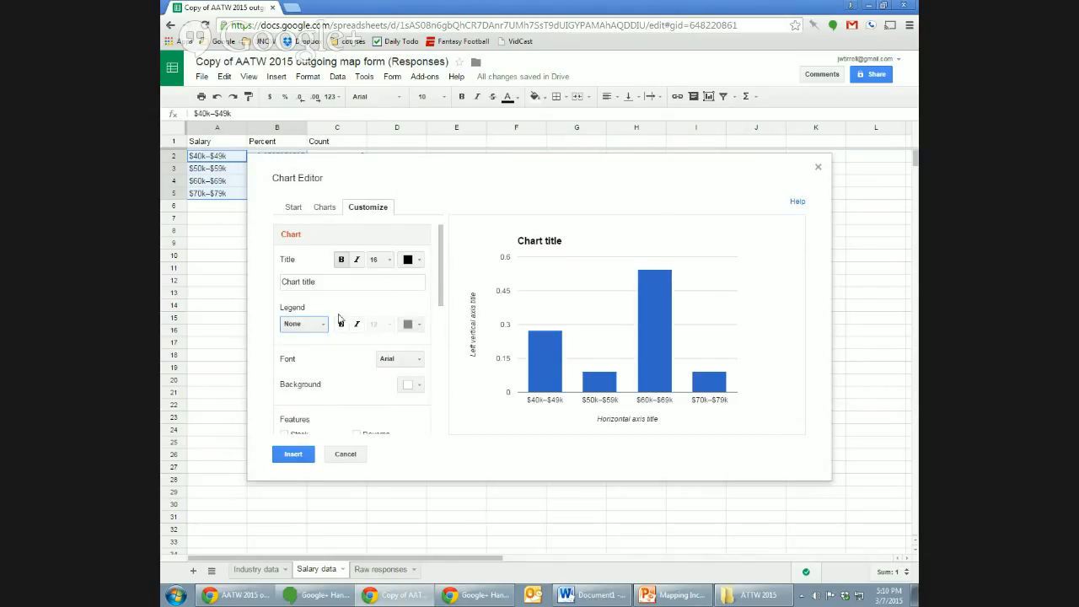
{"action": "left_click", "coordinate": [322, 281]}
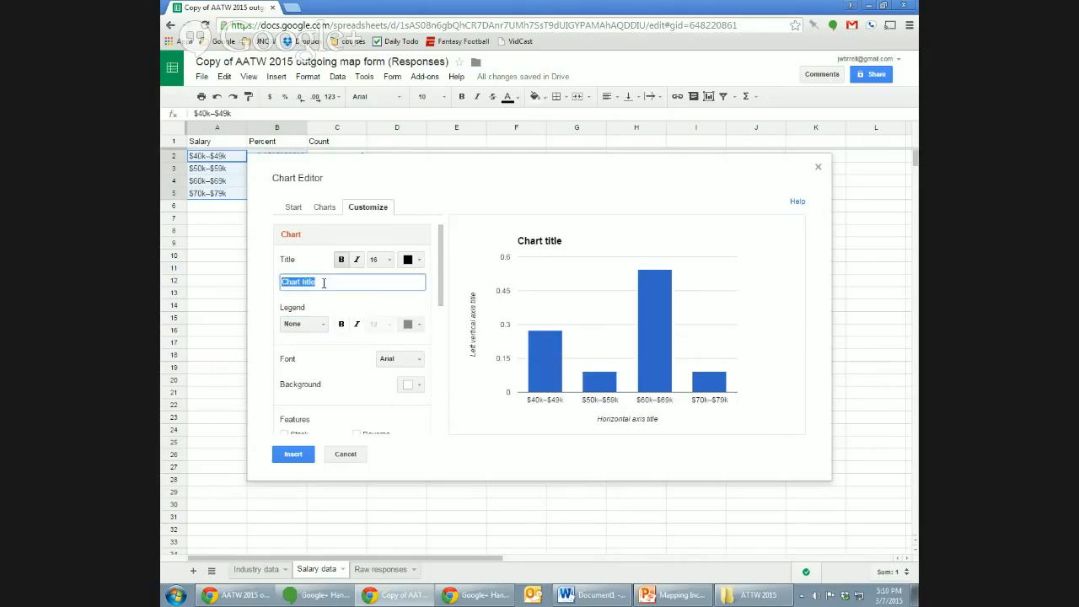
{"action": "type", "text": "Salary"}
{"action": "type", "text": "."}
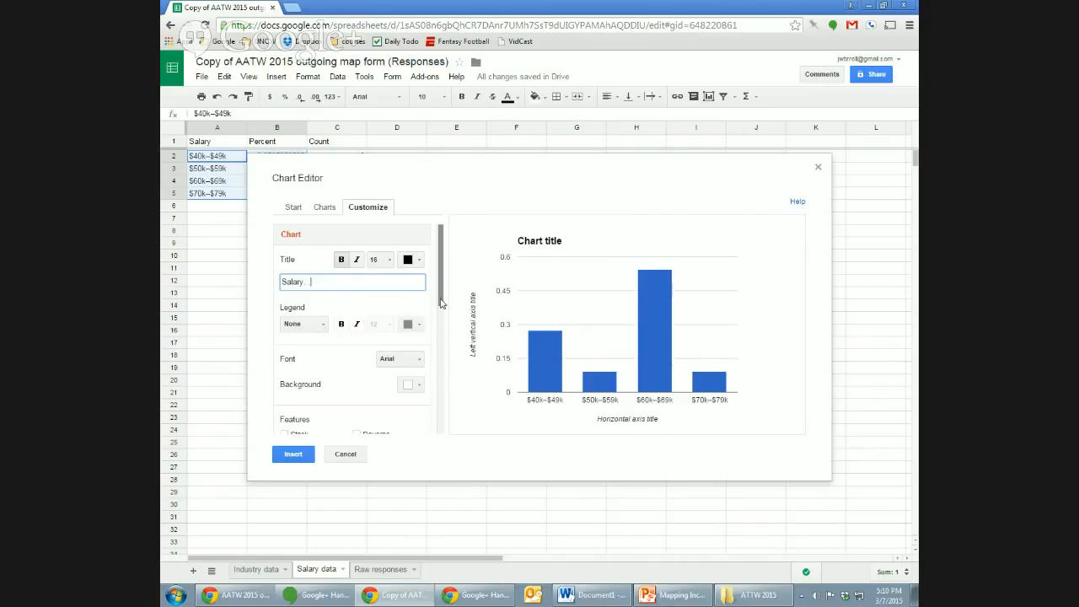
Step: Set the chart's font to Tahoma
{"action": "left_click_drag", "start_coordinate": [441, 301], "coordinate": [440, 316]}
{"action": "scroll", "coordinate": [441, 316], "scroll_direction": "down", "scroll_amount": 1}
{"action": "left_click", "coordinate": [400, 310]}
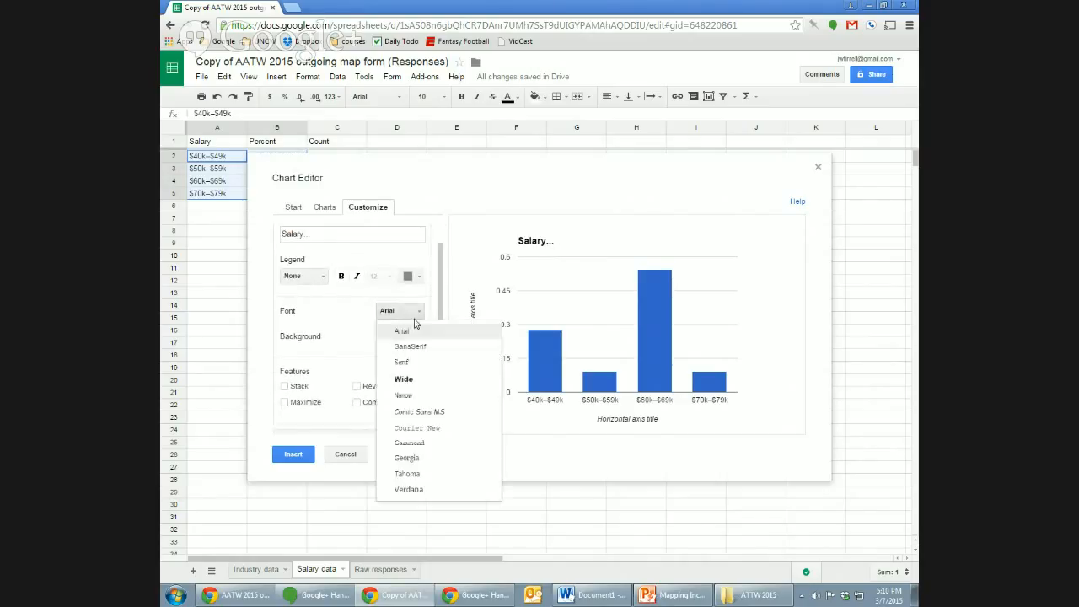
{"action": "left_click", "coordinate": [436, 473]}
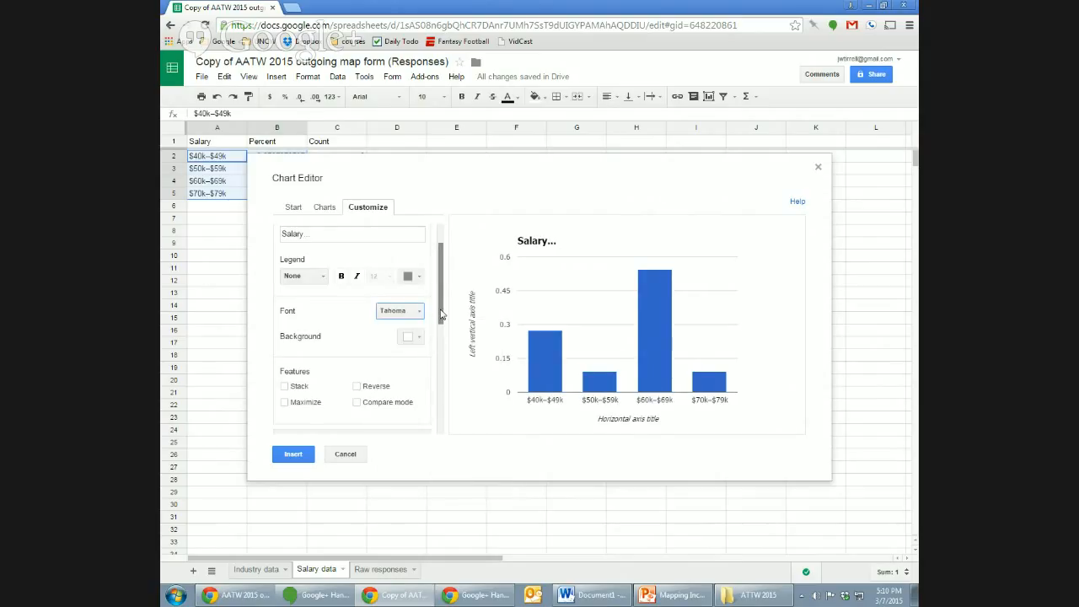
Step: Title the chart's horizontal axis "Salary bracket"
{"action": "scroll", "coordinate": [444, 314], "scroll_direction": "down", "scroll_amount": 1}
{"action": "left_click_drag", "start_coordinate": [446, 316], "coordinate": [445, 390]}
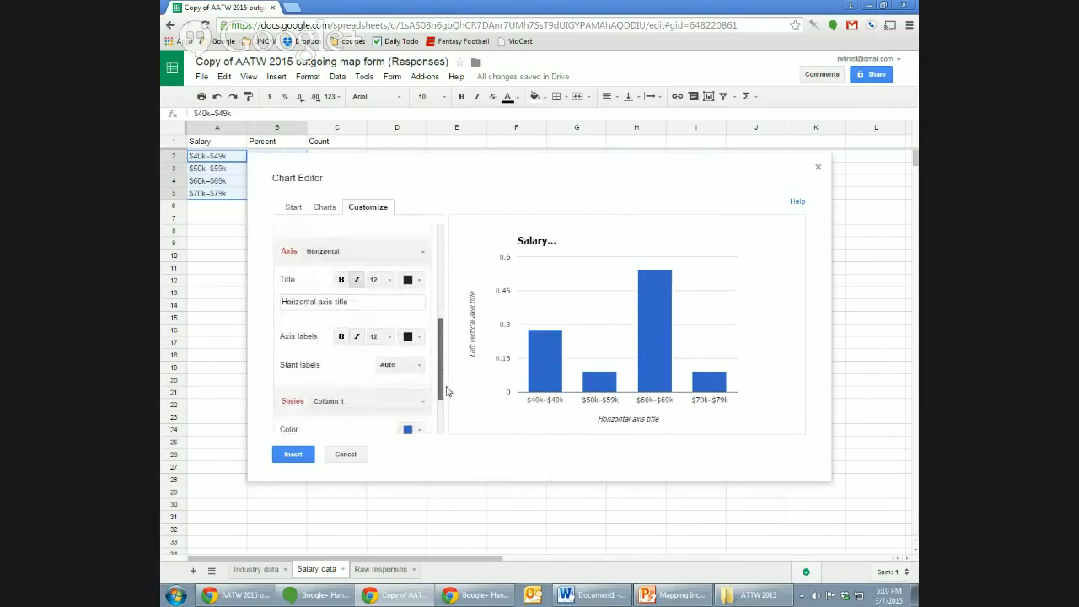
{"action": "left_click_drag", "start_coordinate": [379, 295], "coordinate": [273, 295]}
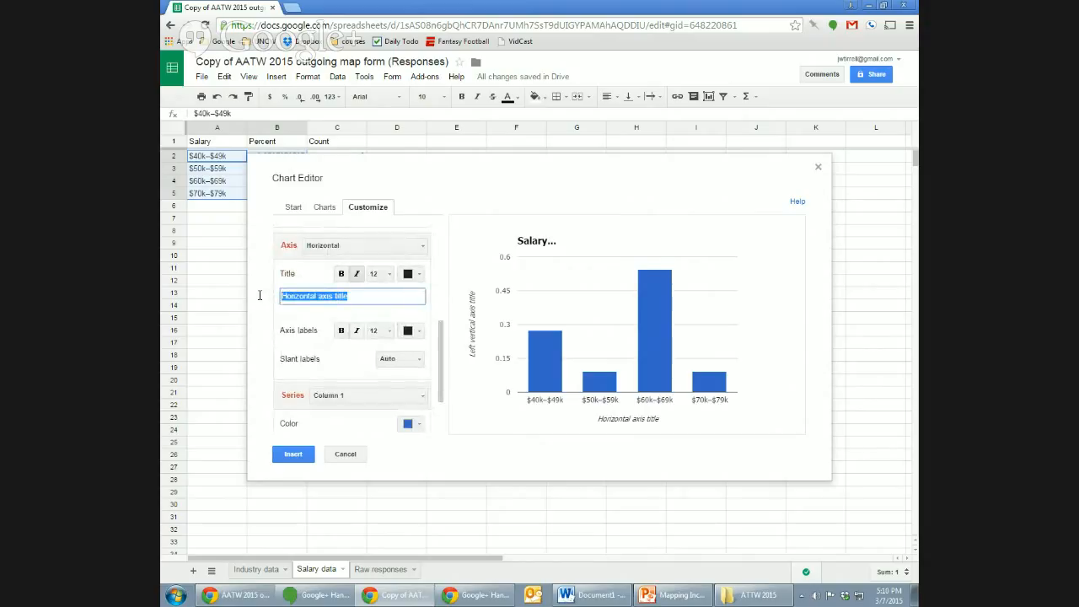
{"action": "type", "text": "Sal"}
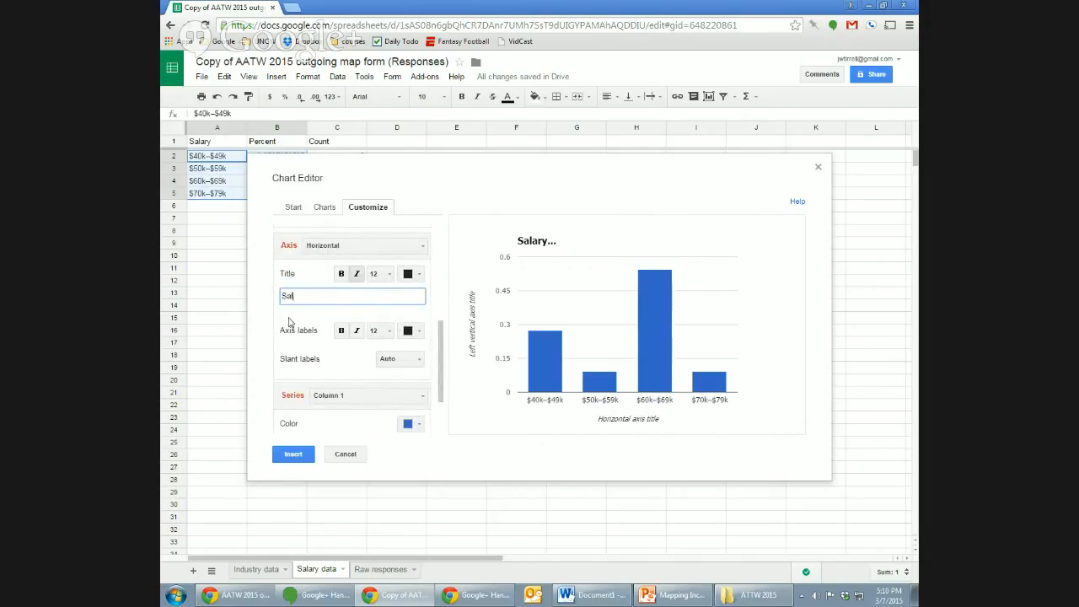
{"action": "type", "text": "ary bracket"}
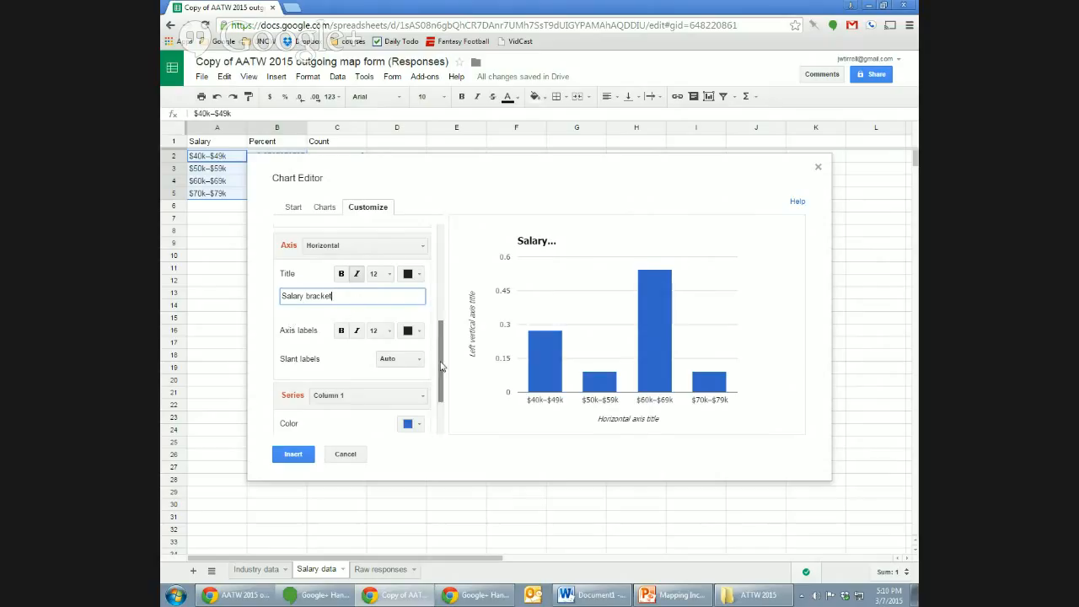
Step: Title the chart's left vertical axis "Percent of reported graduates"
{"action": "left_click_drag", "start_coordinate": [441, 373], "coordinate": [433, 384]}
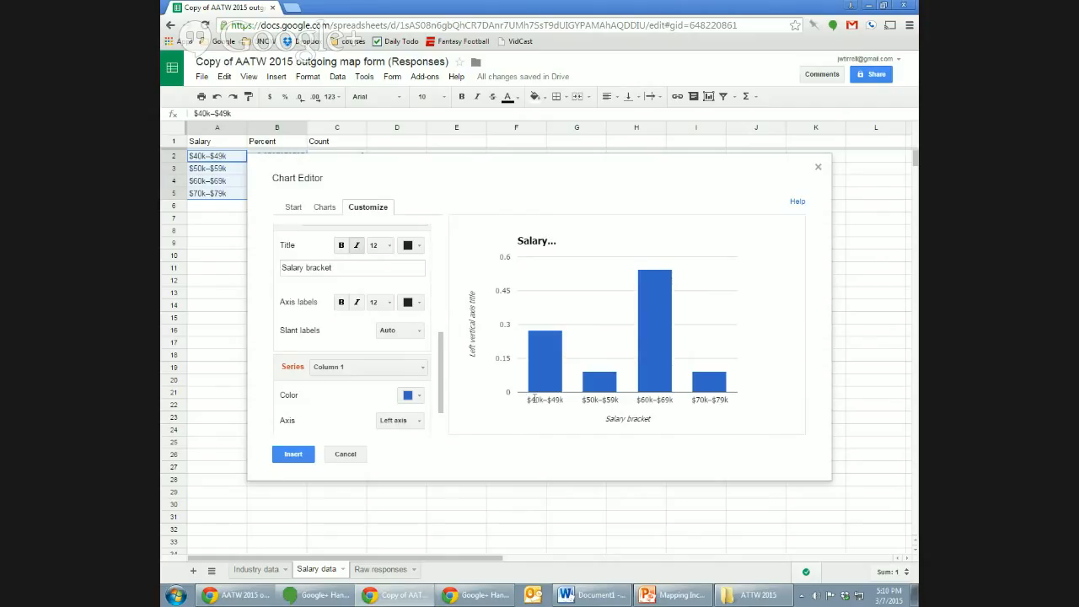
{"action": "scroll", "coordinate": [421, 353], "scroll_direction": "up", "scroll_amount": 2}
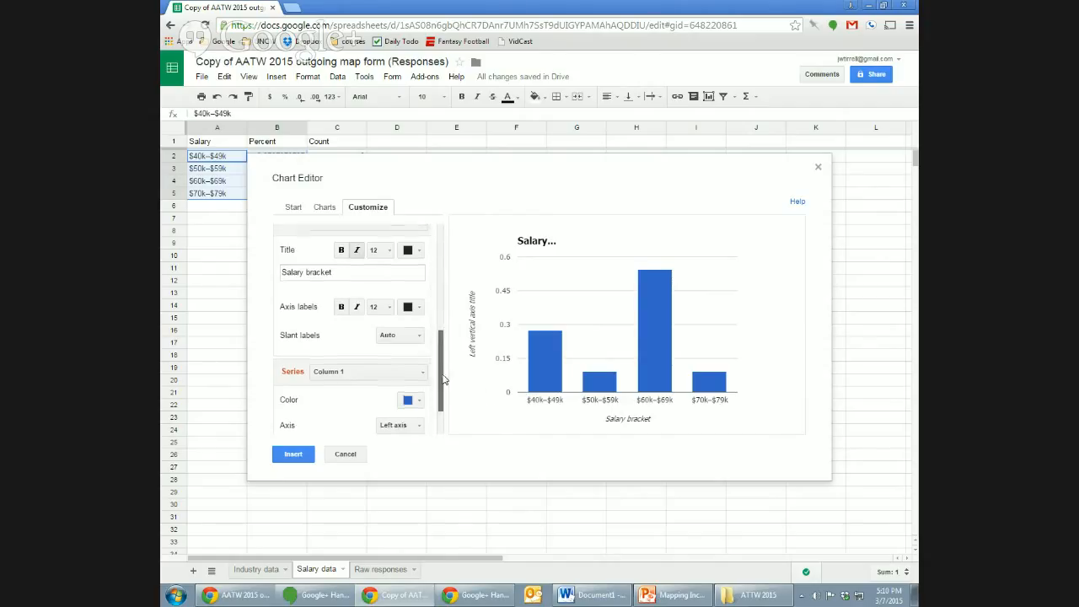
{"action": "left_click", "coordinate": [414, 277]}
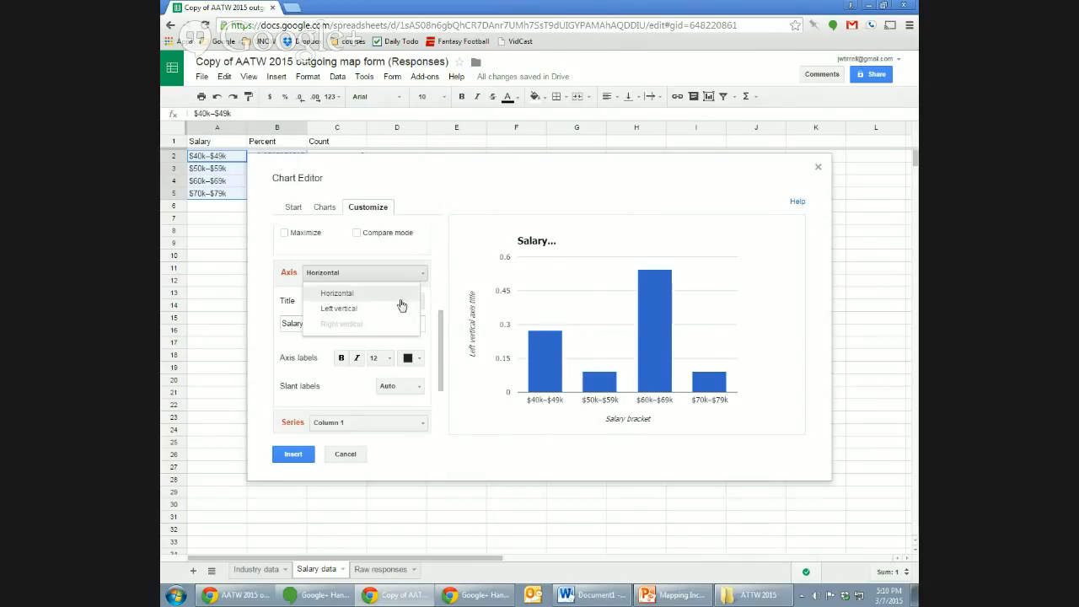
{"action": "left_click", "coordinate": [402, 309]}
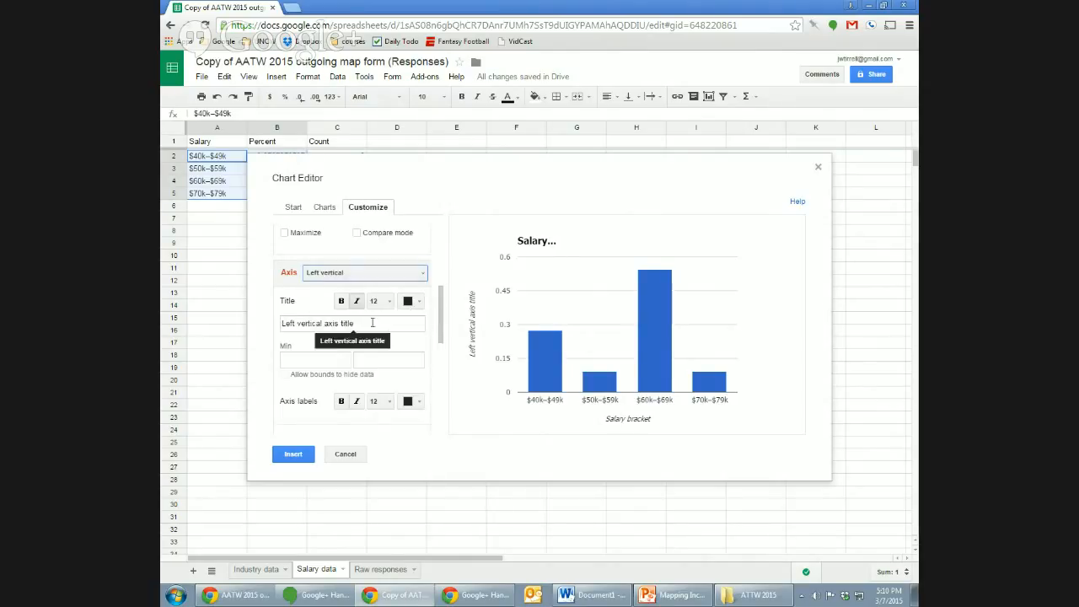
{"action": "left_click", "coordinate": [362, 323]}
{"action": "type", "text": "Percent of reported"}
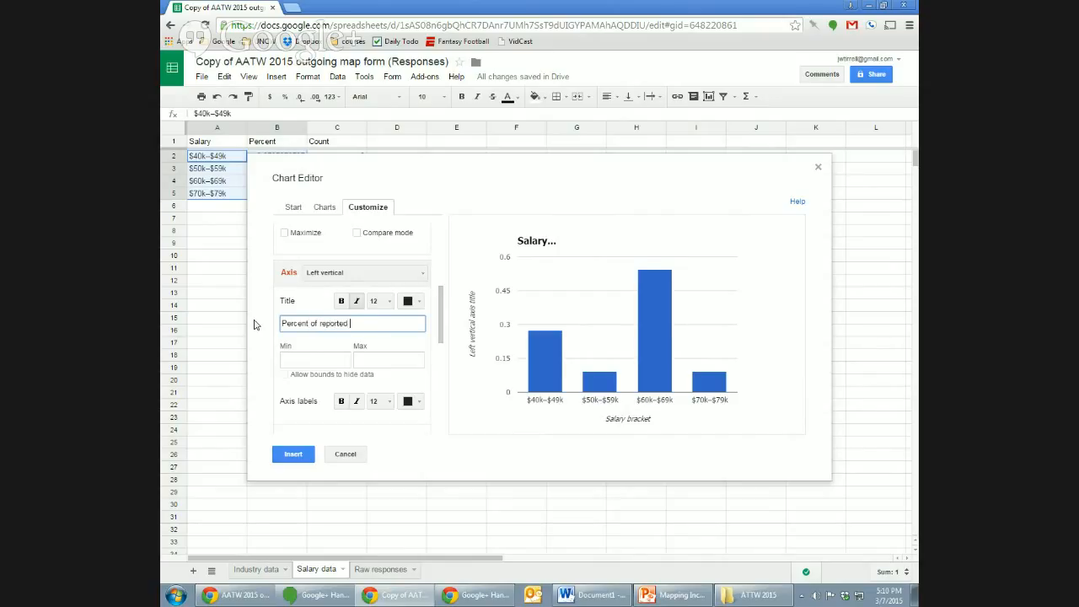
{"action": "type", "text": " graduates"}
Step: Give the left vertical axis a custom number format with the suffix "%"
{"action": "left_click_drag", "start_coordinate": [440, 331], "coordinate": [452, 384]}
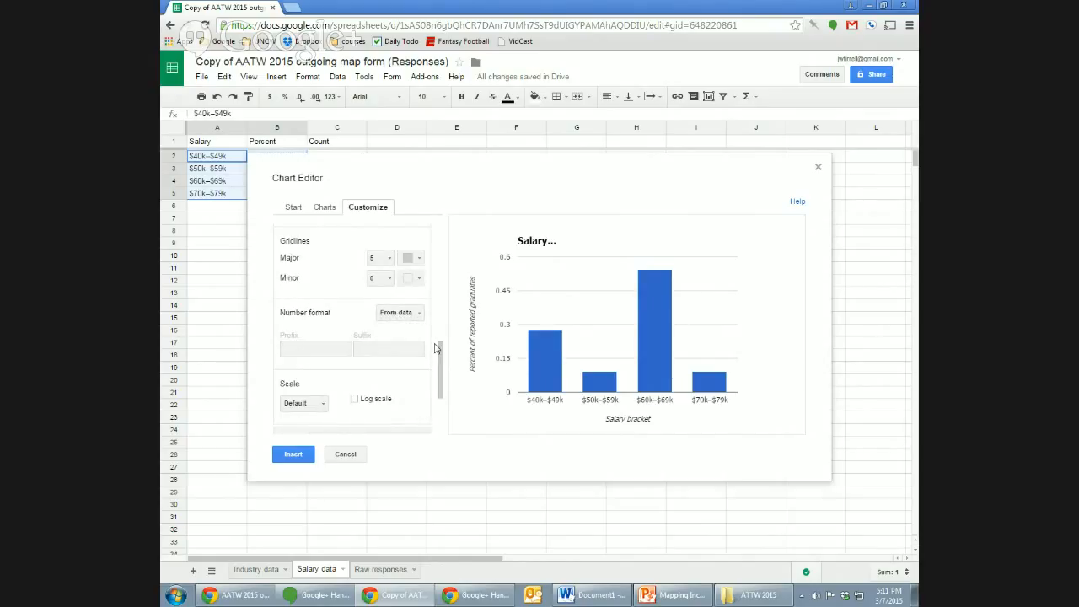
{"action": "left_click", "coordinate": [398, 313]}
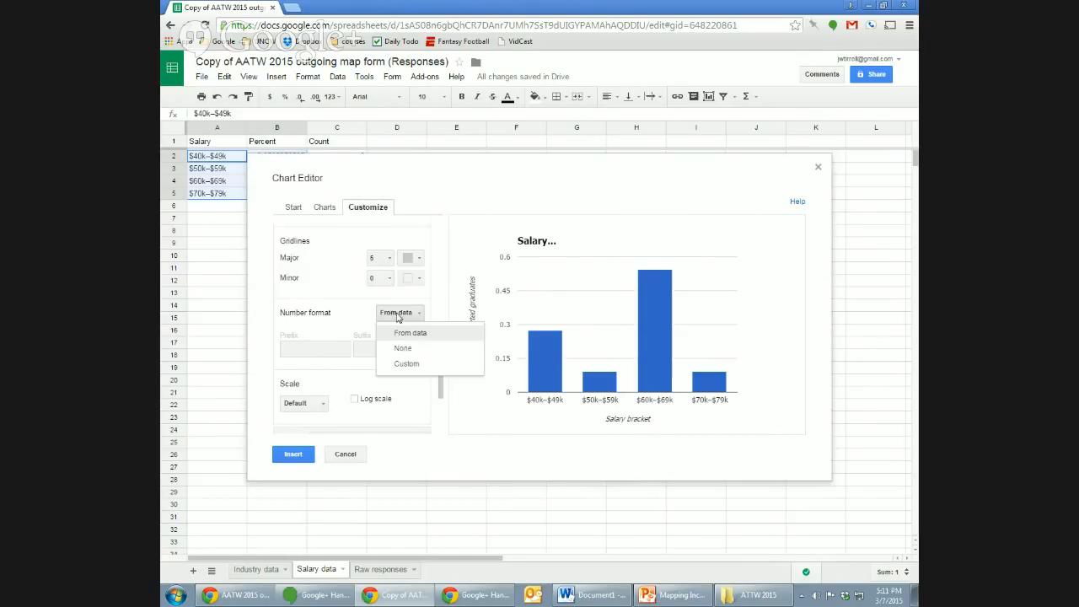
{"action": "left_click", "coordinate": [420, 363]}
{"action": "left_click", "coordinate": [402, 346]}
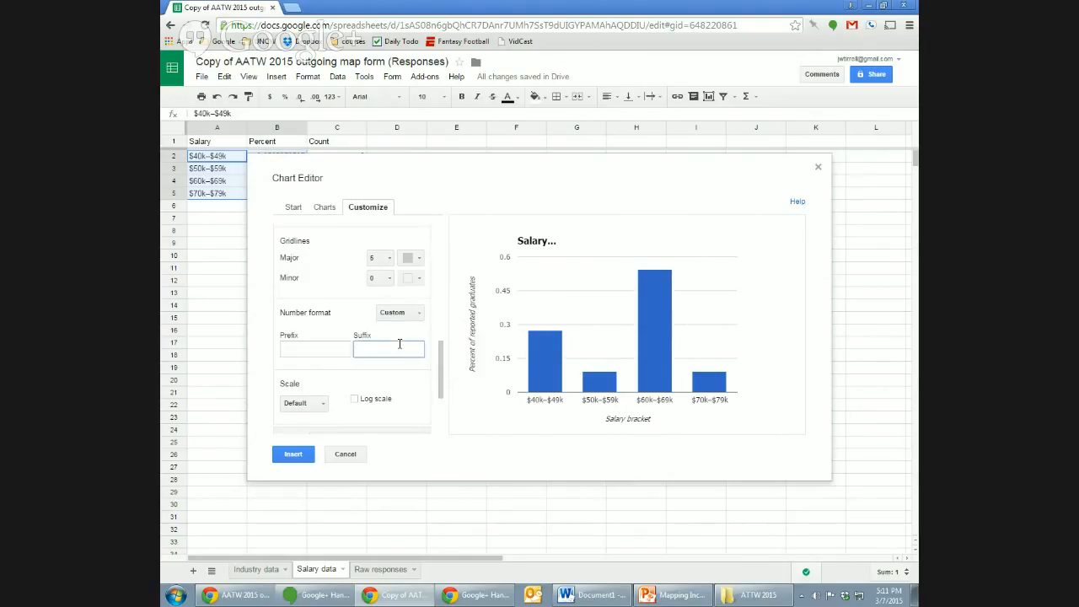
{"action": "type", "text": "%"}
{"action": "left_click", "coordinate": [339, 351]}
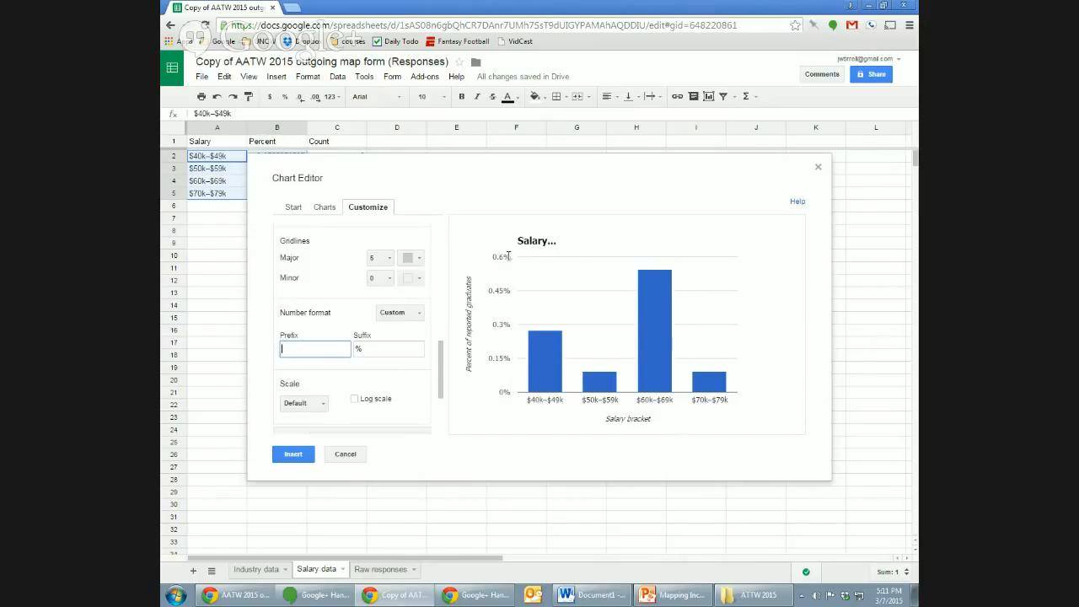
Step: Set the left vertical axis scale to 0.01
{"action": "left_click_drag", "start_coordinate": [439, 354], "coordinate": [438, 368]}
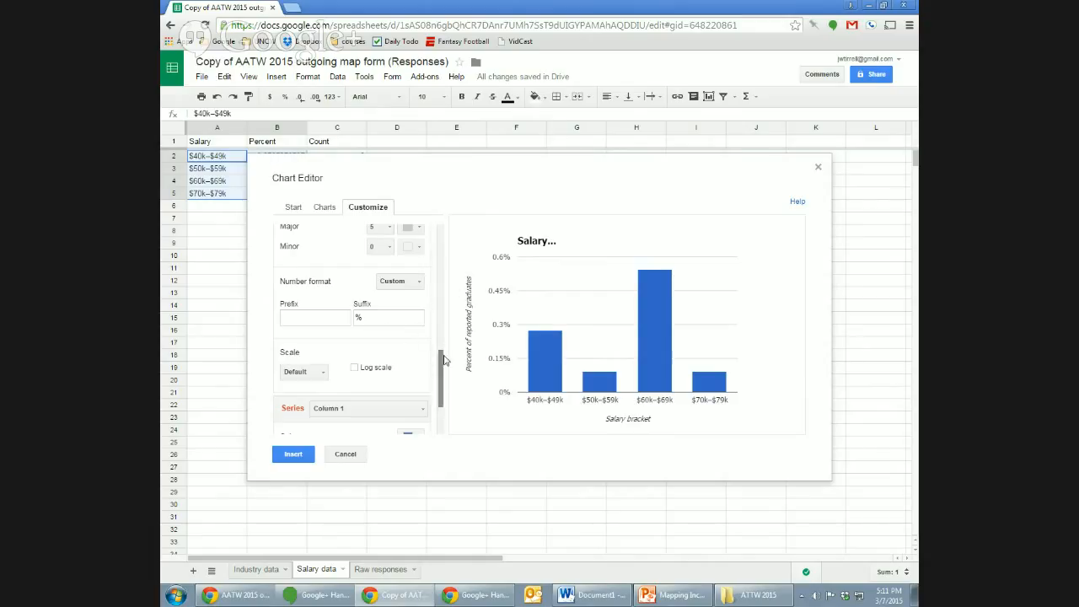
{"action": "left_click", "coordinate": [327, 380]}
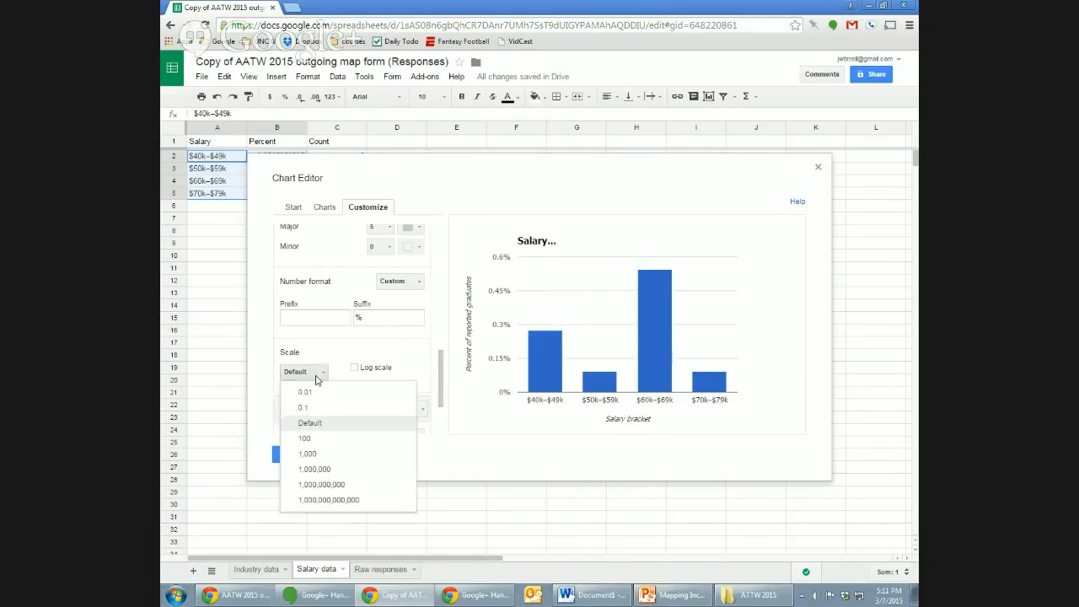
{"action": "left_click", "coordinate": [312, 394]}
{"action": "left_click", "coordinate": [325, 377]}
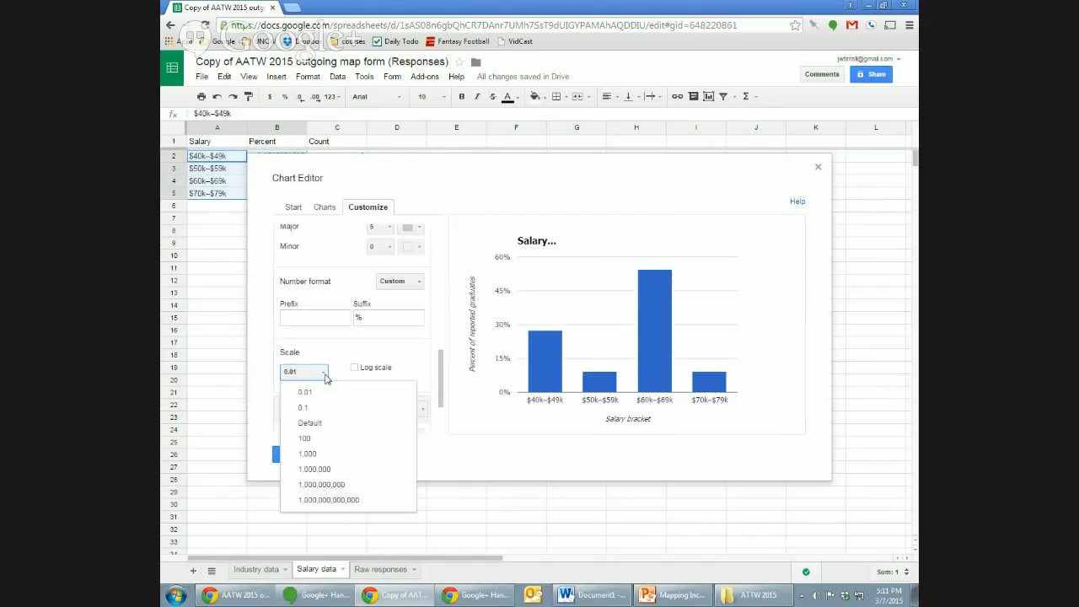
{"action": "left_click", "coordinate": [330, 350]}
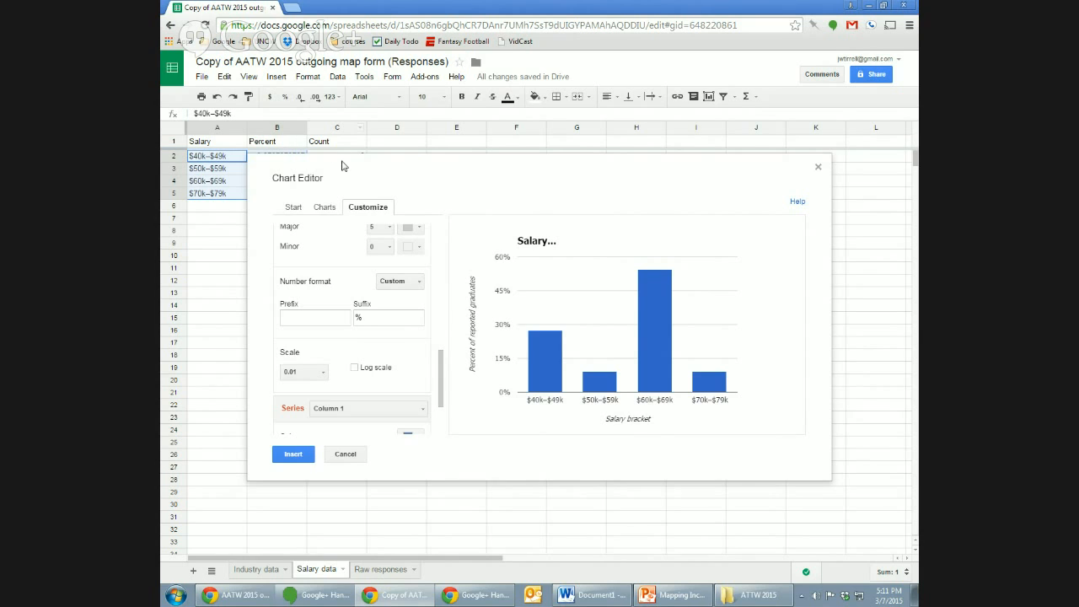
Step: Uncover the source data behind the Chart Editor and set the left vertical axis's major gridlines to 7
{"action": "left_click_drag", "start_coordinate": [342, 164], "coordinate": [334, 226]}
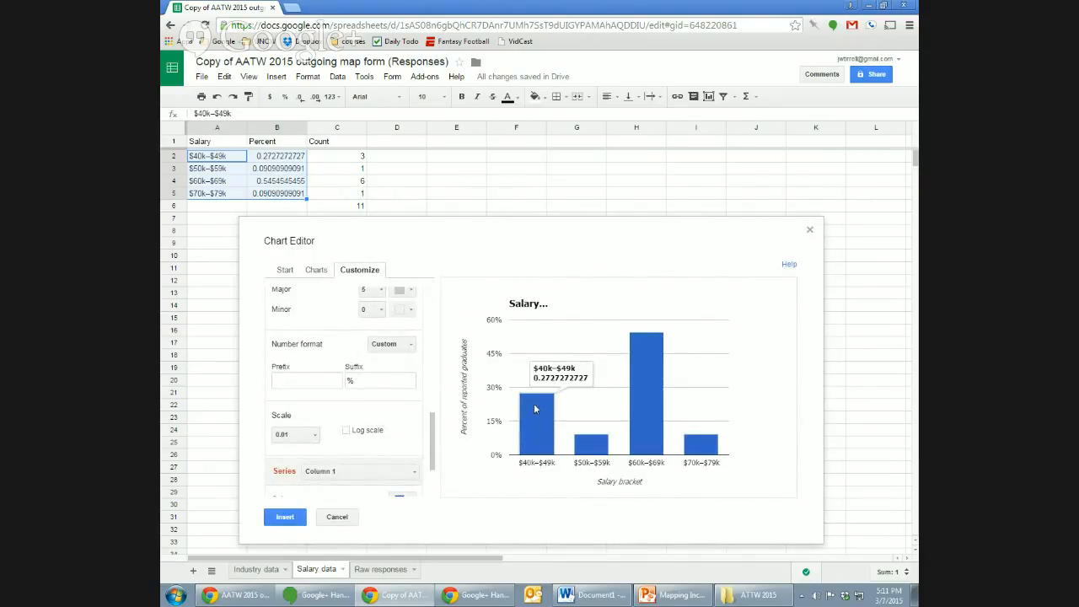
{"action": "mouse_move", "coordinate": [531, 401]}
{"action": "mouse_move", "coordinate": [583, 451]}
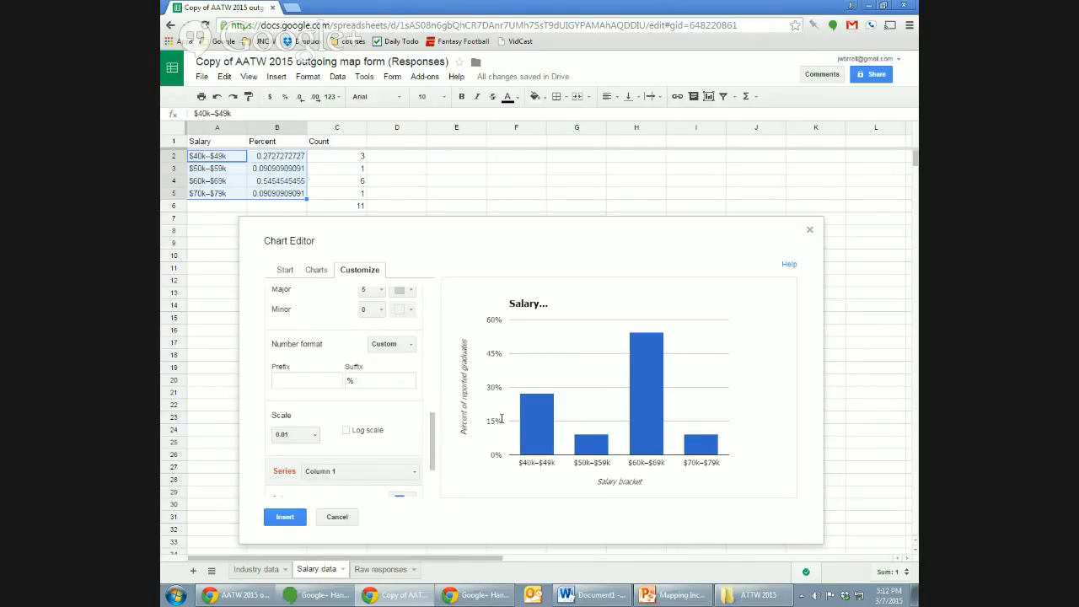
{"action": "mouse_move", "coordinate": [433, 444]}
{"action": "left_mouse_down"}
{"action": "mouse_move", "coordinate": [434, 470]}
{"action": "mouse_move", "coordinate": [438, 427]}
{"action": "mouse_move", "coordinate": [443, 438]}
{"action": "left_mouse_up"}
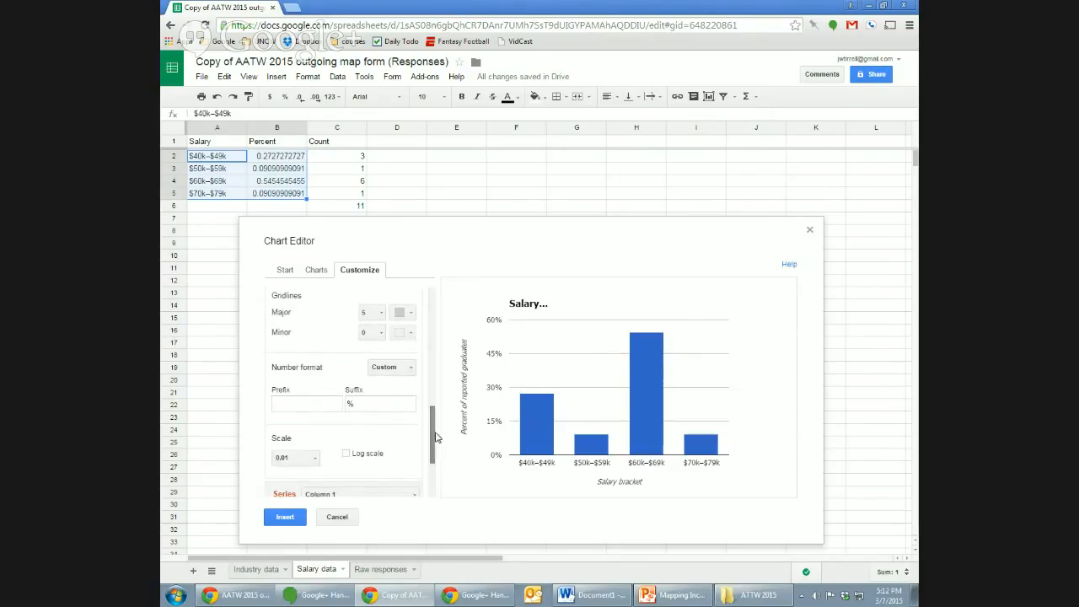
{"action": "scroll", "coordinate": [365, 362], "scroll_direction": "up", "scroll_amount": 2}
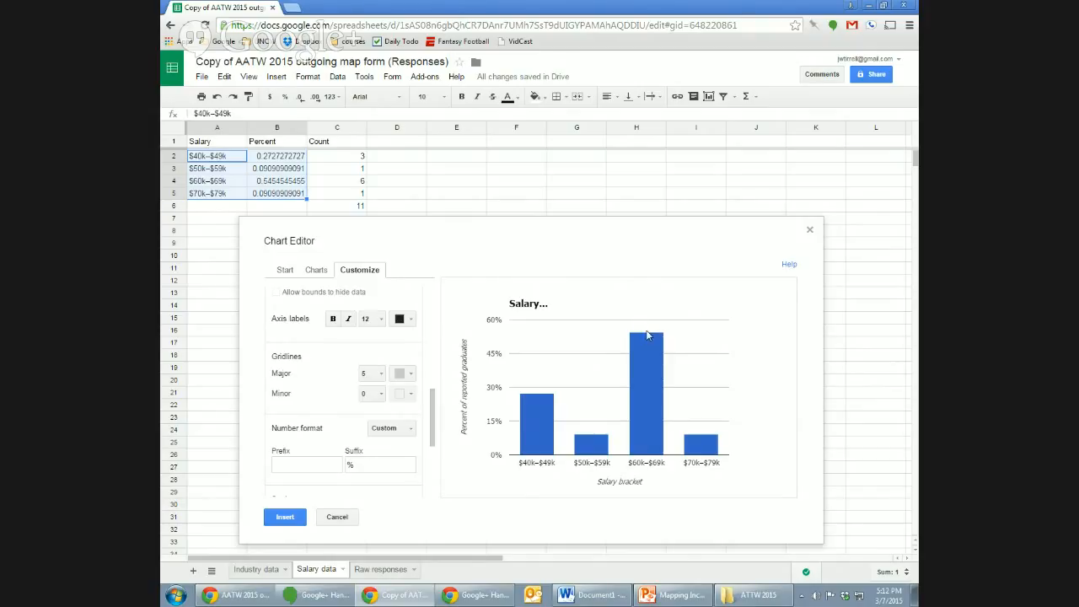
{"action": "mouse_move", "coordinate": [655, 337]}
{"action": "left_click", "coordinate": [372, 373]}
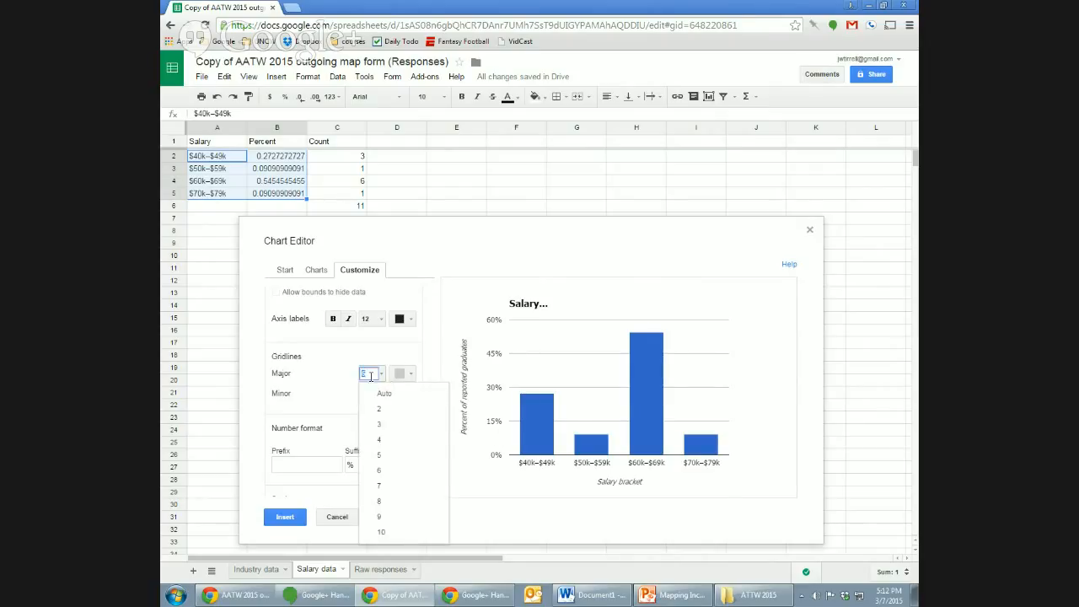
{"action": "left_click", "coordinate": [384, 486]}
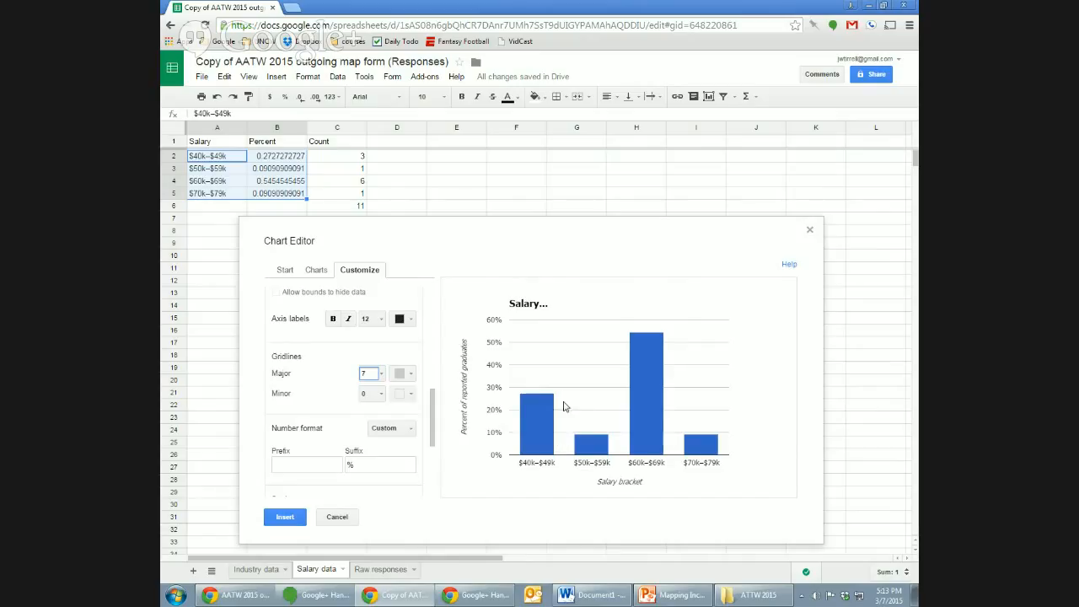
Step: Change the color of the Column 1 series to dark green
{"action": "mouse_move", "coordinate": [541, 404]}
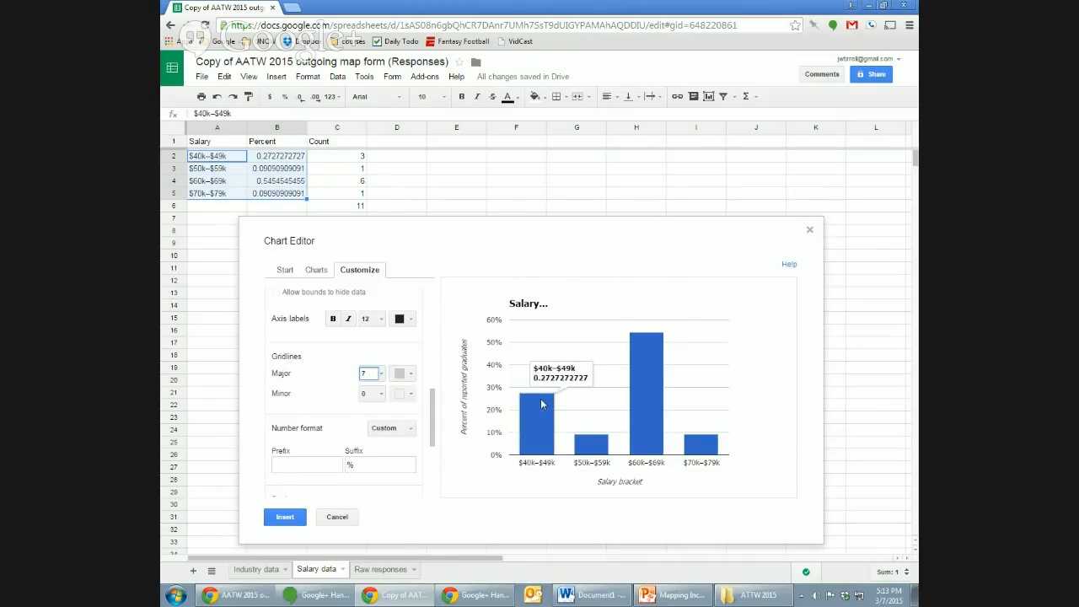
{"action": "mouse_move", "coordinate": [647, 381]}
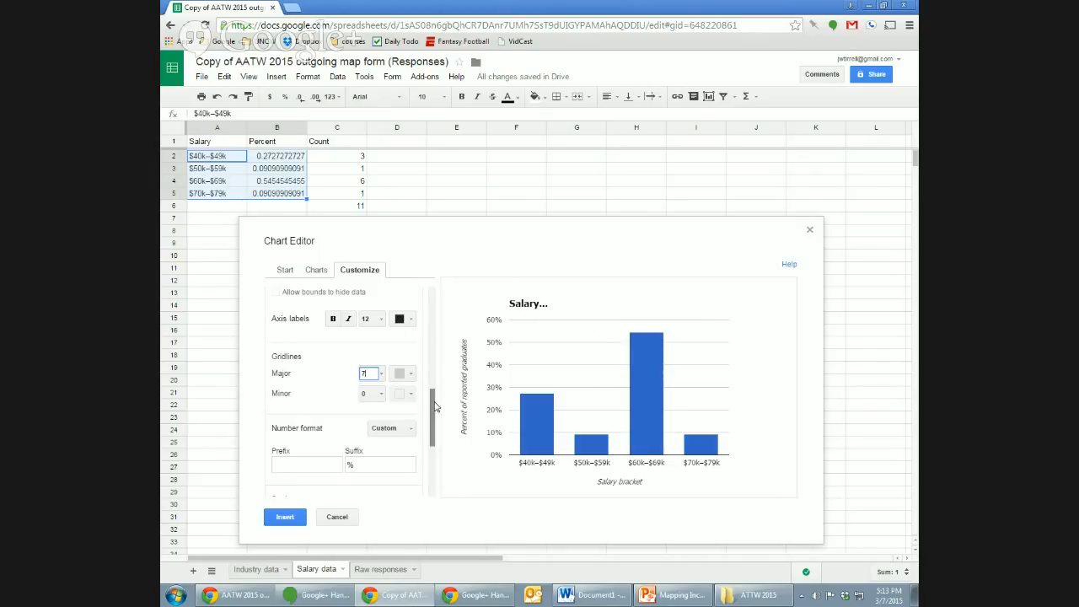
{"action": "left_click_drag", "start_coordinate": [434, 407], "coordinate": [432, 464]}
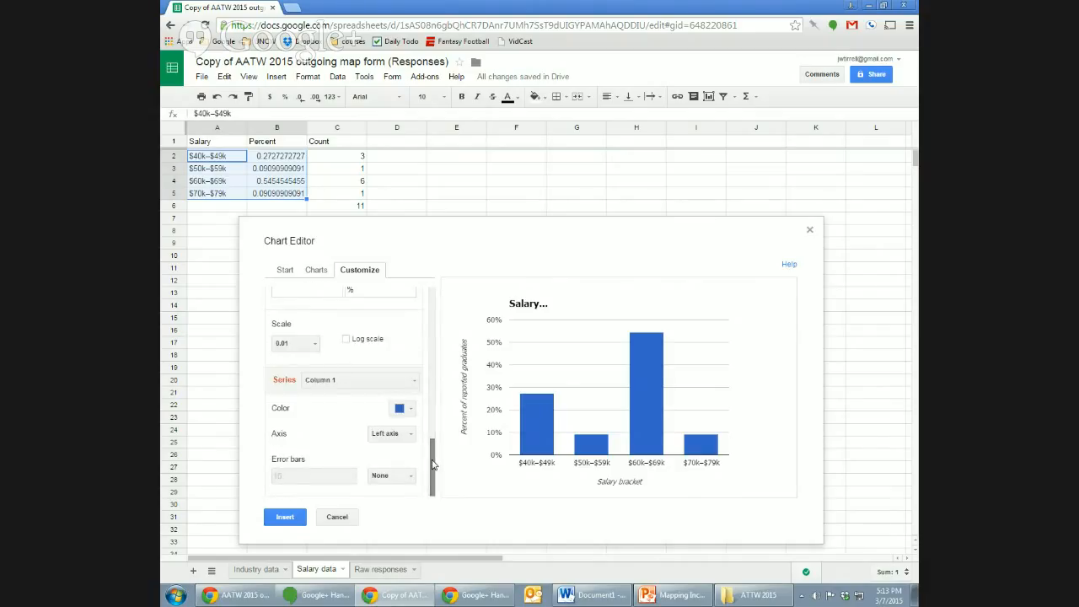
{"action": "left_click", "coordinate": [411, 409]}
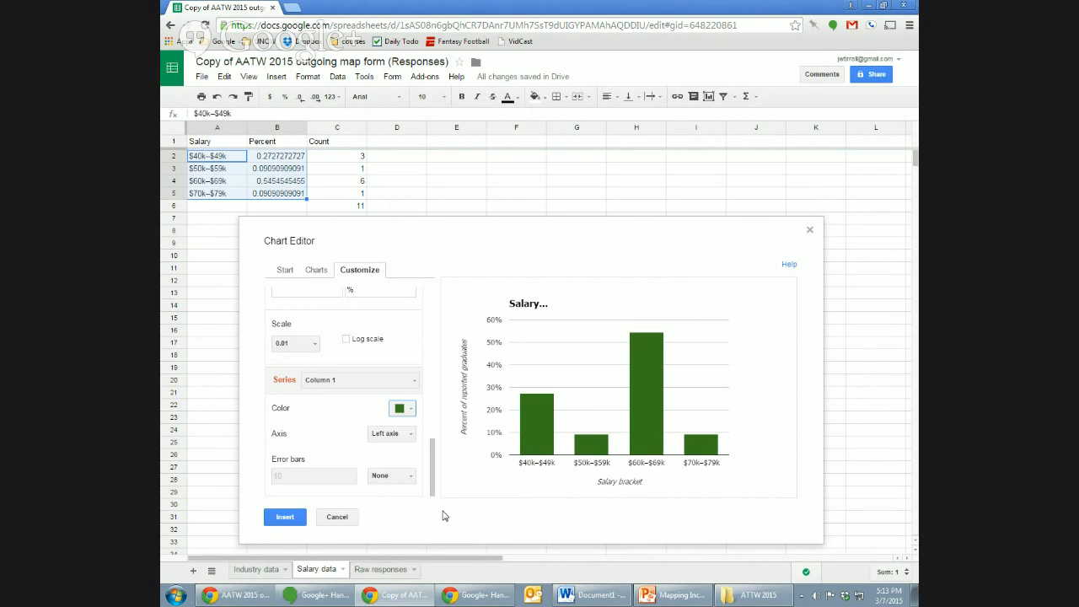
Step: Insert the chart into the Salary data sheet and place it below the data table, starting around row 11
{"action": "left_click", "coordinate": [284, 517]}
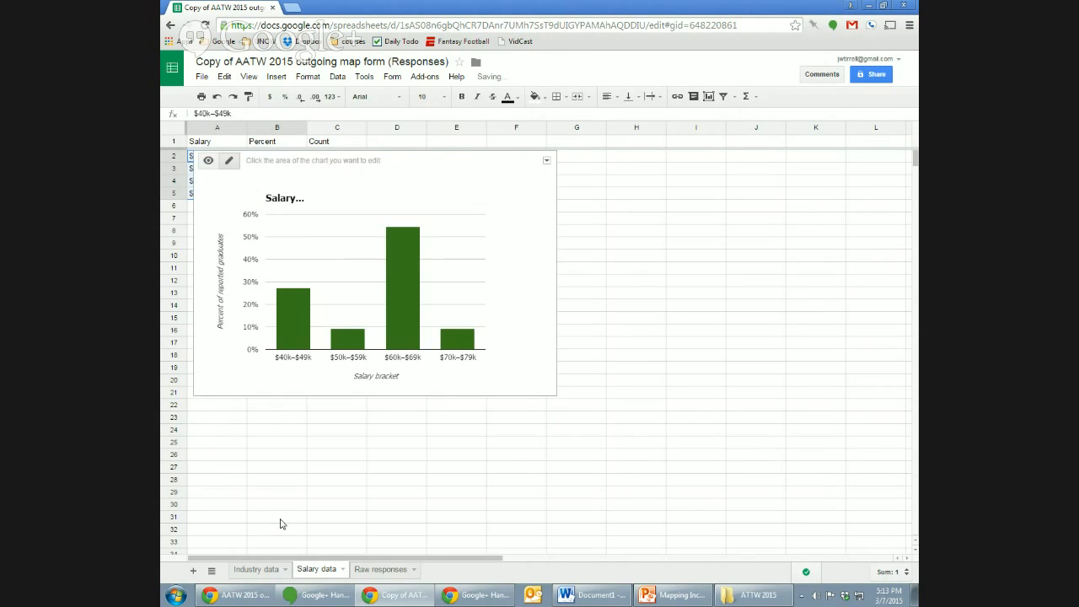
{"action": "left_click_drag", "start_coordinate": [437, 177], "coordinate": [497, 260]}
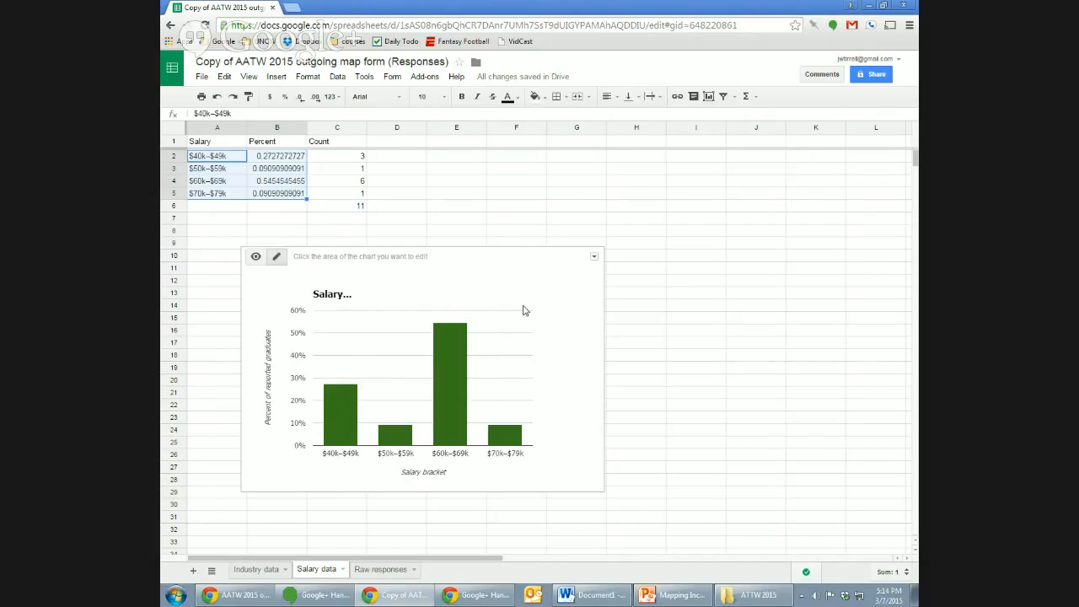
{"action": "left_click", "coordinate": [472, 218]}
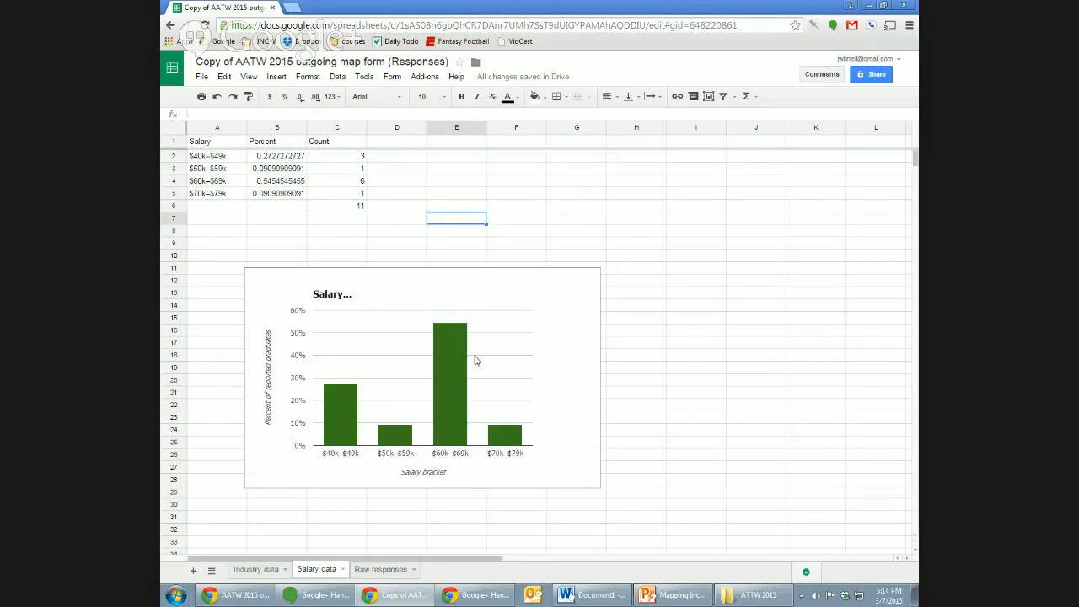
Step: Publish the salary chart to the web as an interactive link
{"action": "left_click", "coordinate": [556, 308]}
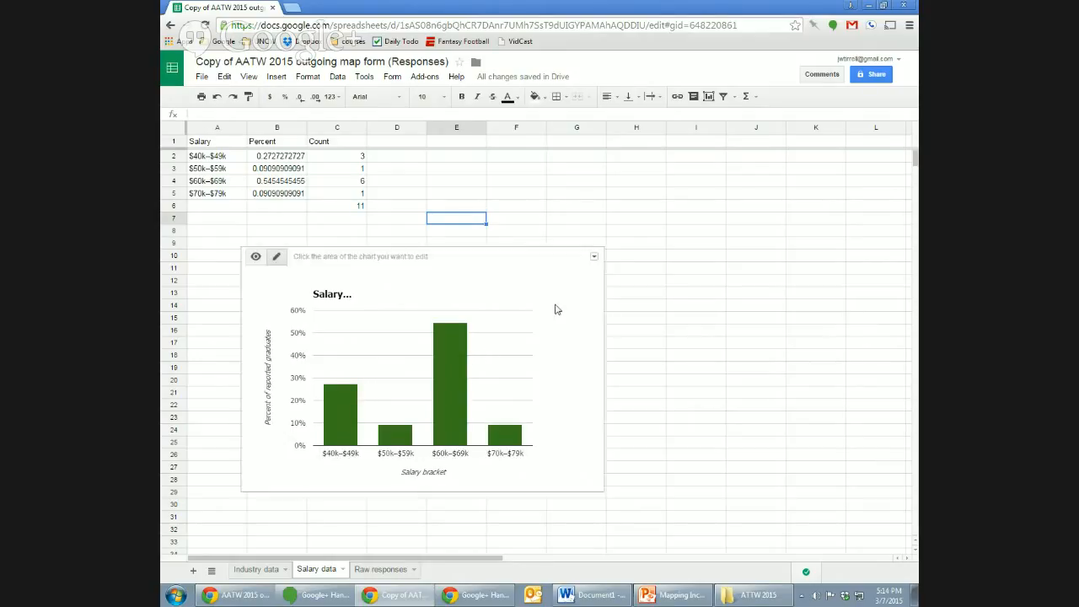
{"action": "left_click", "coordinate": [594, 258]}
{"action": "left_click", "coordinate": [569, 325]}
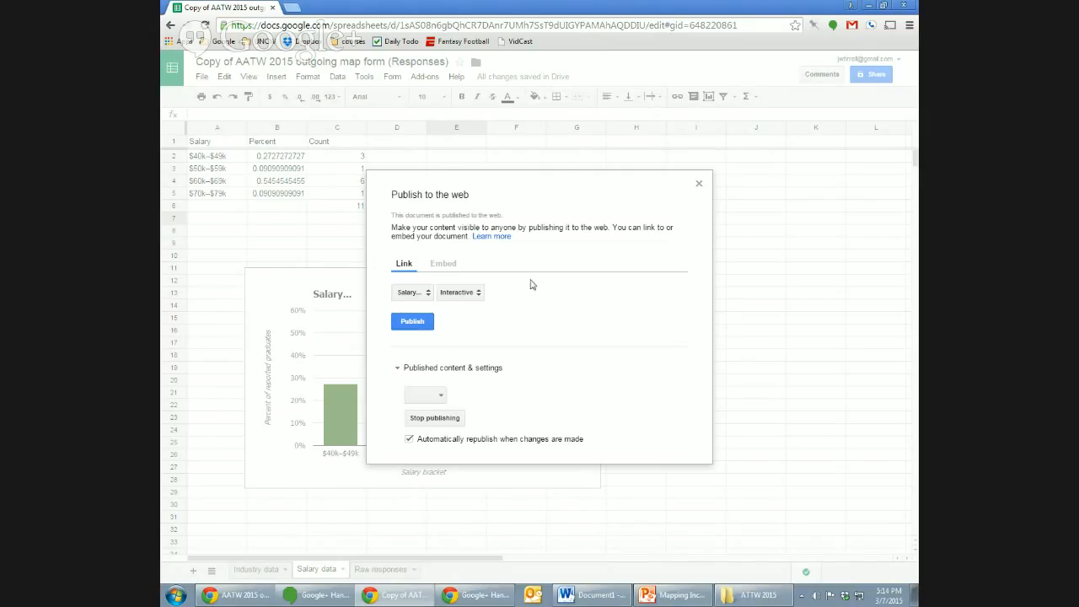
{"action": "left_click", "coordinate": [413, 323]}
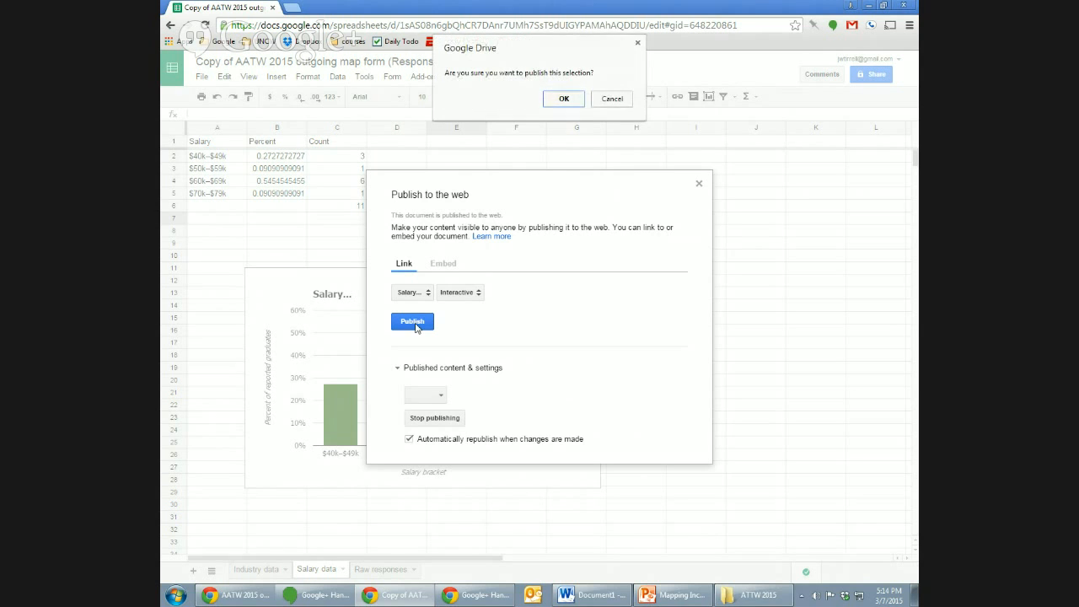
{"action": "left_click", "coordinate": [560, 97]}
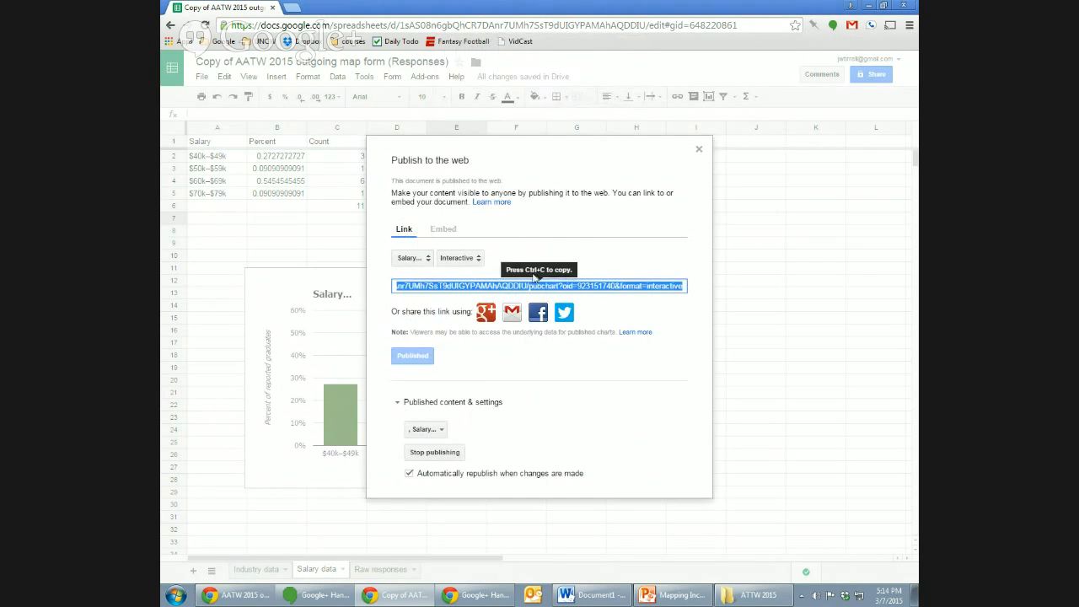
Step: Open the chart's published link in a new browser tab to check it, and close that tab and the publishing dialog
{"action": "key", "text": "ctrl+c"}
{"action": "key", "text": "ctrl+t"}
{"action": "key", "text": "ctrl+v"}
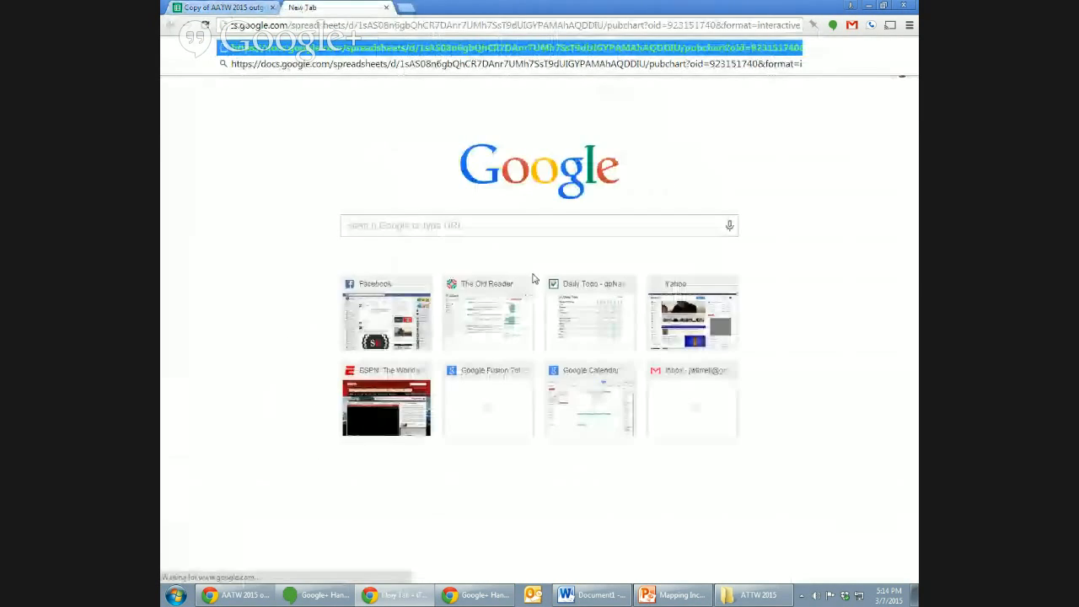
{"action": "key", "text": "Return"}
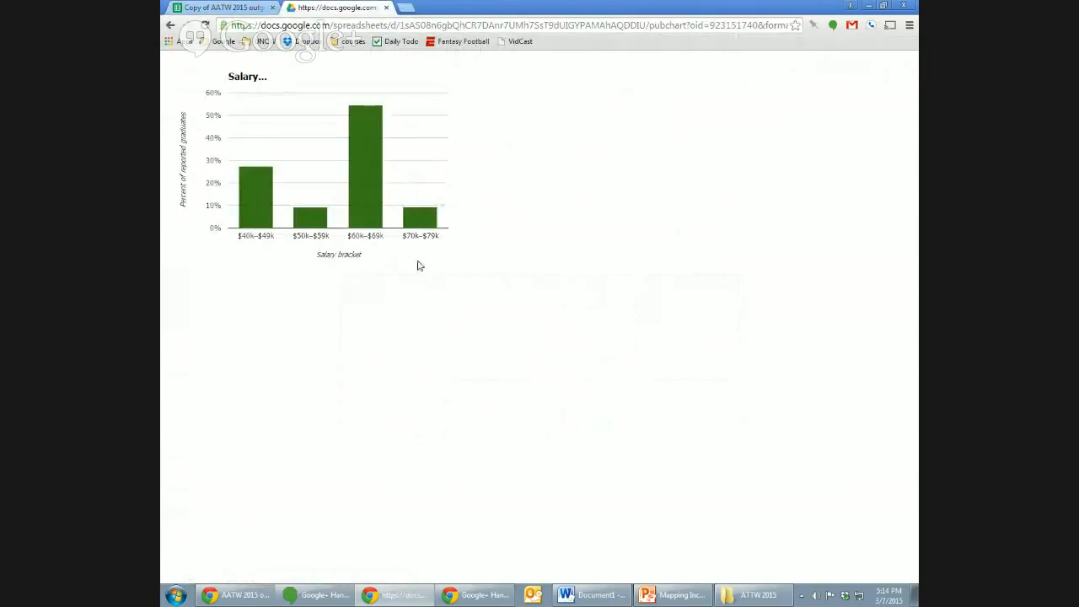
{"action": "mouse_move", "coordinate": [423, 215]}
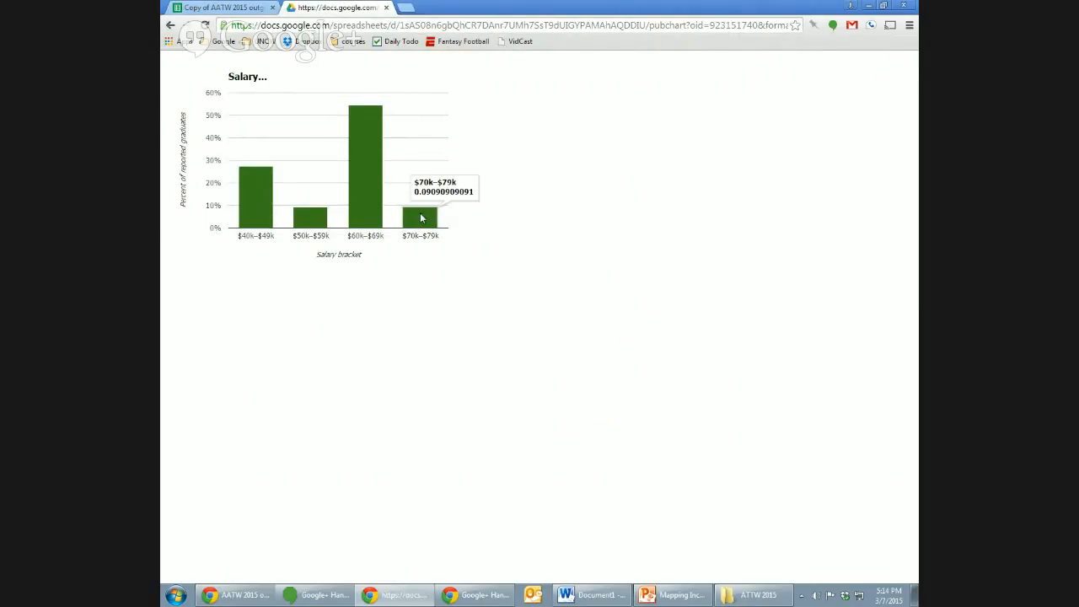
{"action": "left_click", "coordinate": [387, 7]}
{"action": "left_click", "coordinate": [699, 149]}
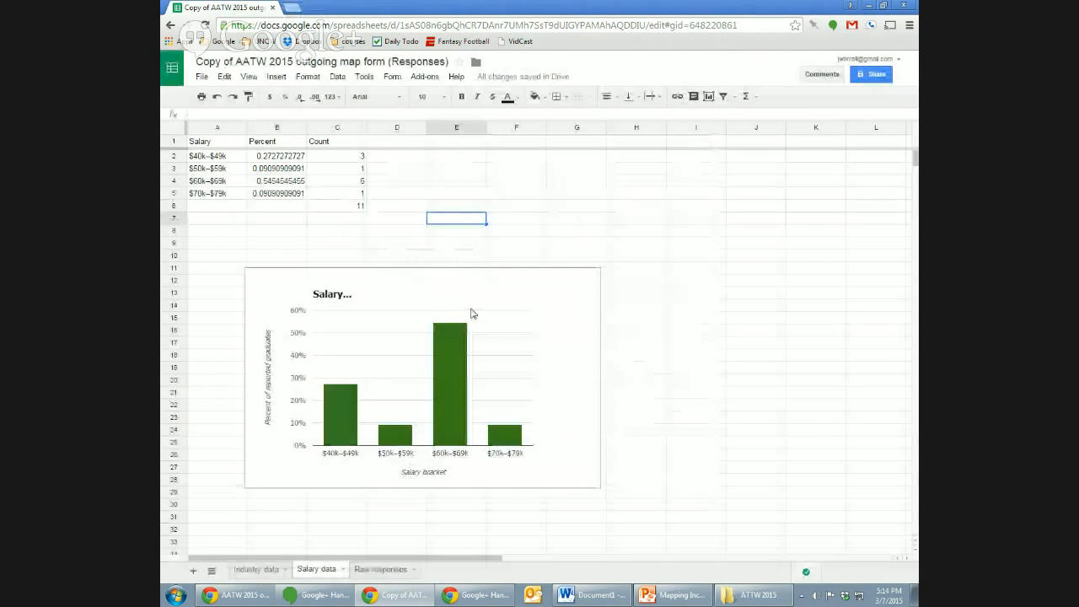
Step: Change the percent formula for the $40k–$49k bracket in B2 to =C2/11*100
{"action": "left_click", "coordinate": [278, 205]}
{"action": "left_click", "coordinate": [285, 152]}
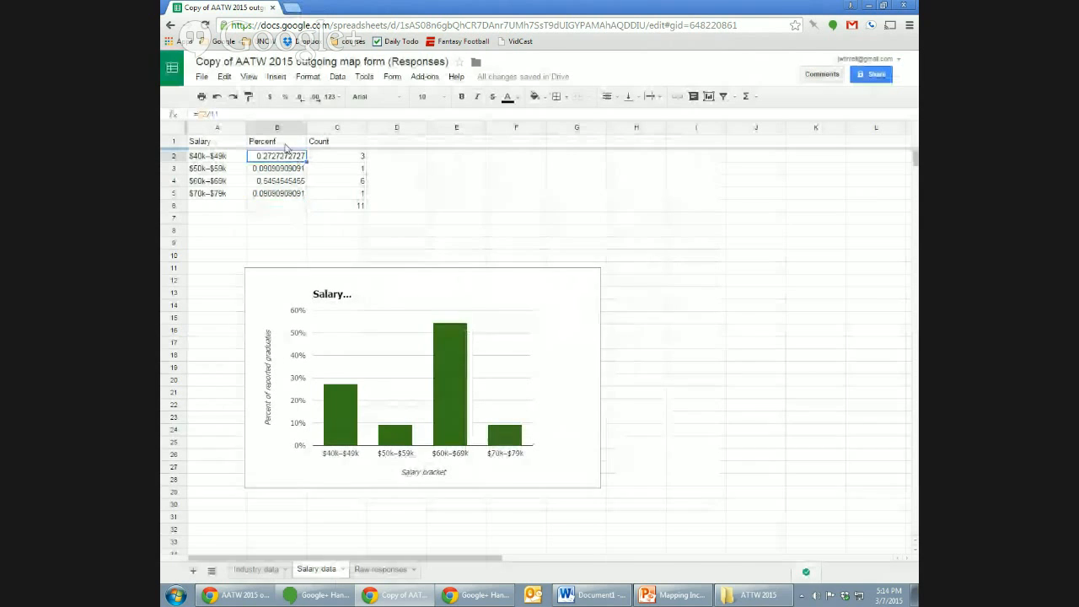
{"action": "left_click", "coordinate": [285, 114]}
{"action": "type", "text": "*"}
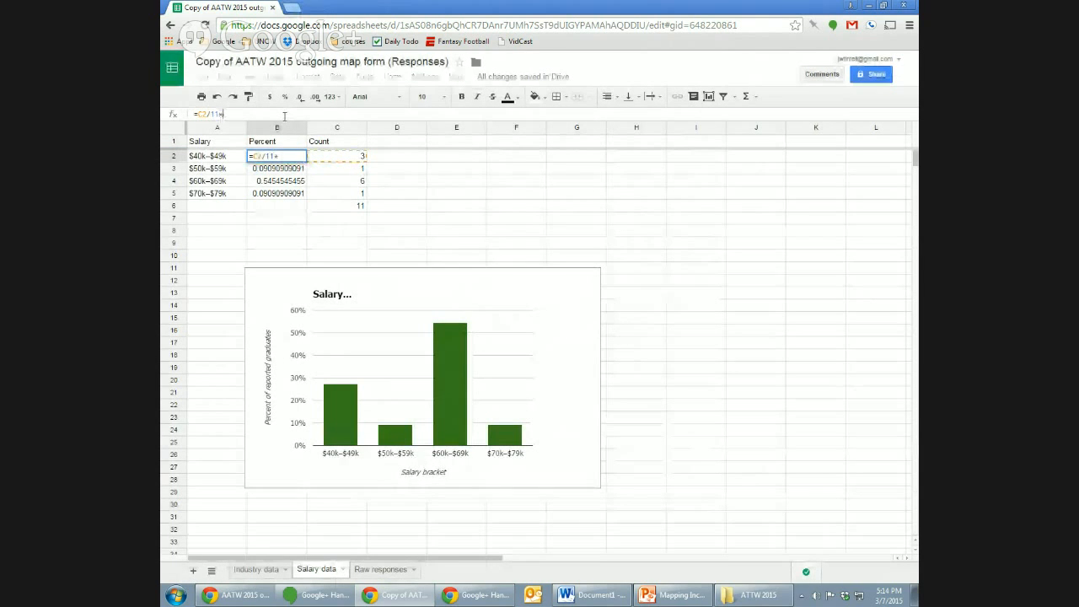
{"action": "type", "text": "100"}
{"action": "key", "text": "Return"}
{"action": "key", "text": "Up"}
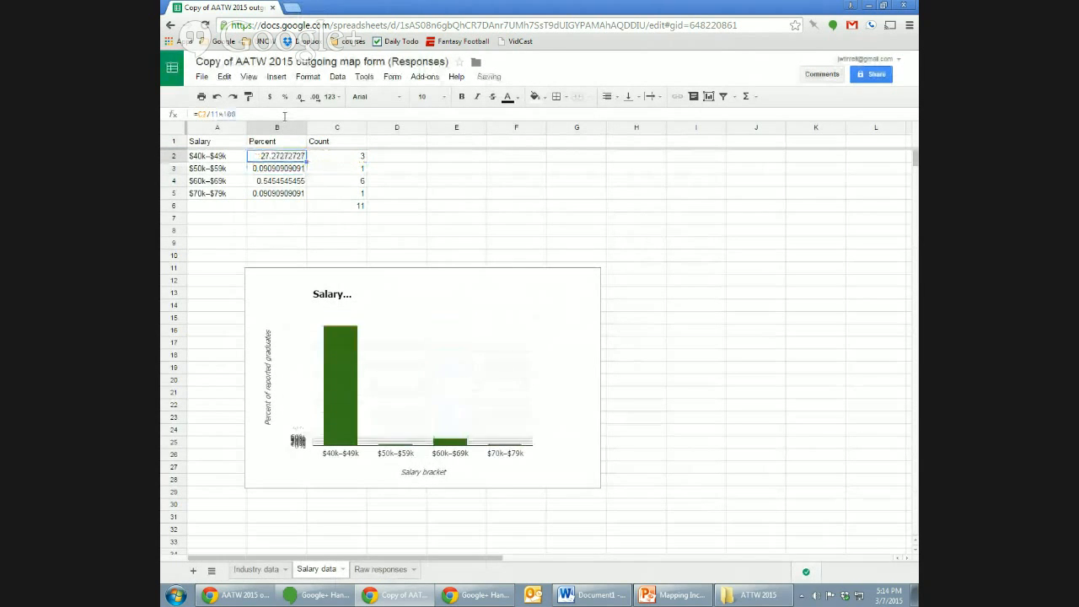
Step: Copy the updated percent formula from B2 into cells B3 through B5
{"action": "key", "text": "ctrl+c"}
{"action": "key", "text": "Down"}
{"action": "key", "text": "shift+Down"}
{"action": "key", "text": "shift+Down"}
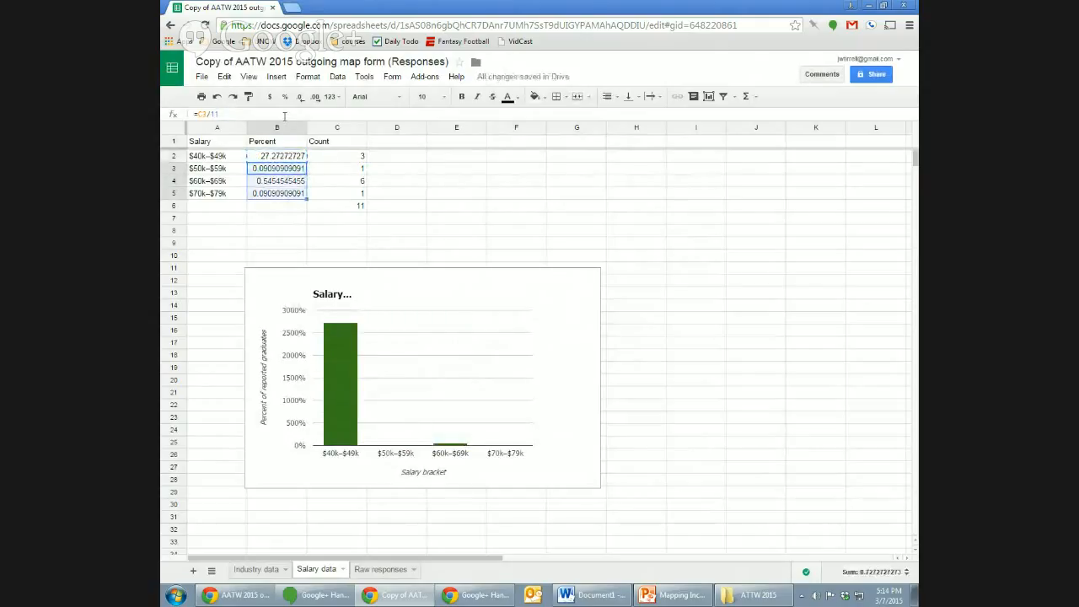
{"action": "key", "text": "ctrl+v"}
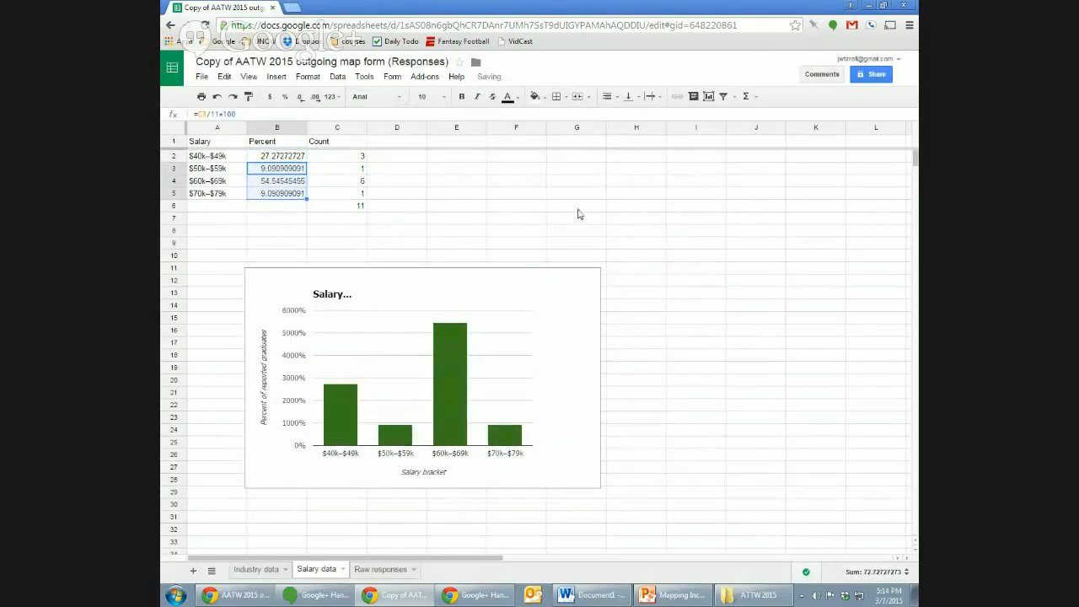
Step: Set the scale of the salary chart's left vertical axis to Default and update the chart
{"action": "left_click", "coordinate": [593, 256]}
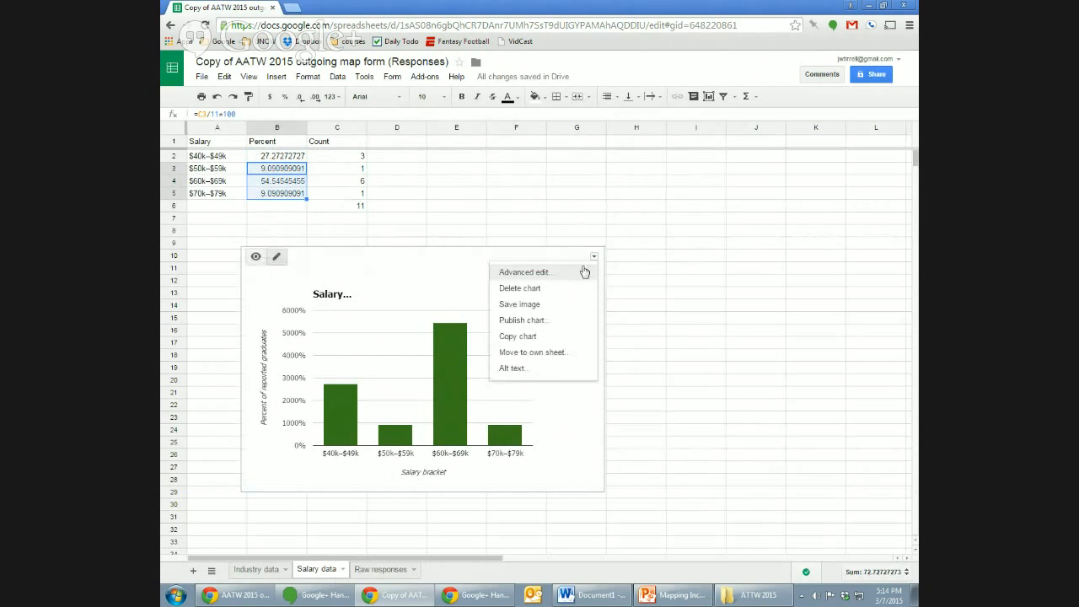
{"action": "left_click", "coordinate": [572, 276]}
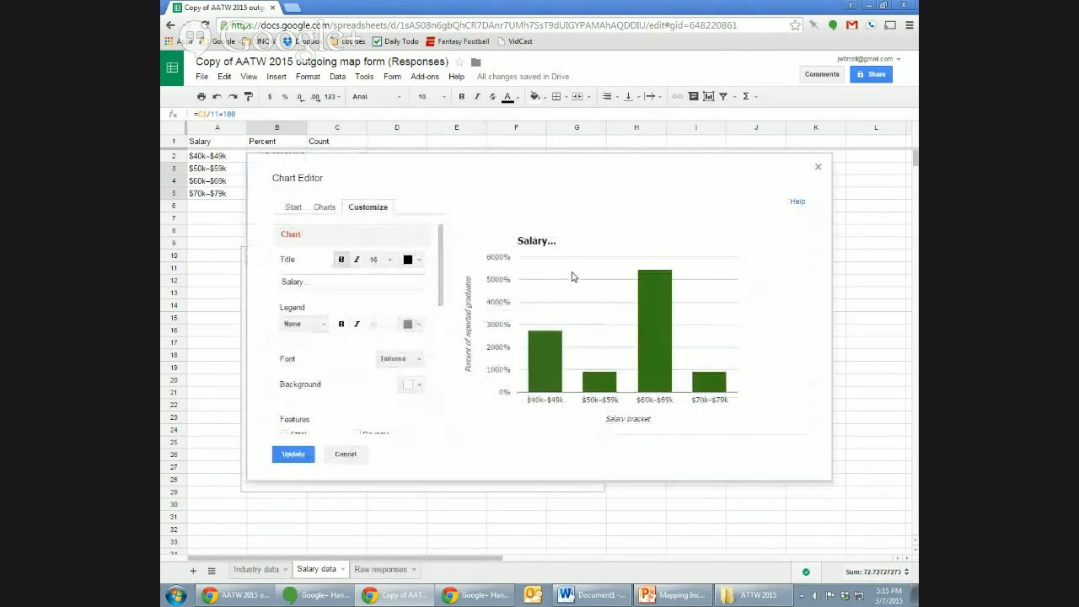
{"action": "scroll", "coordinate": [441, 297], "scroll_direction": "down", "scroll_amount": 2}
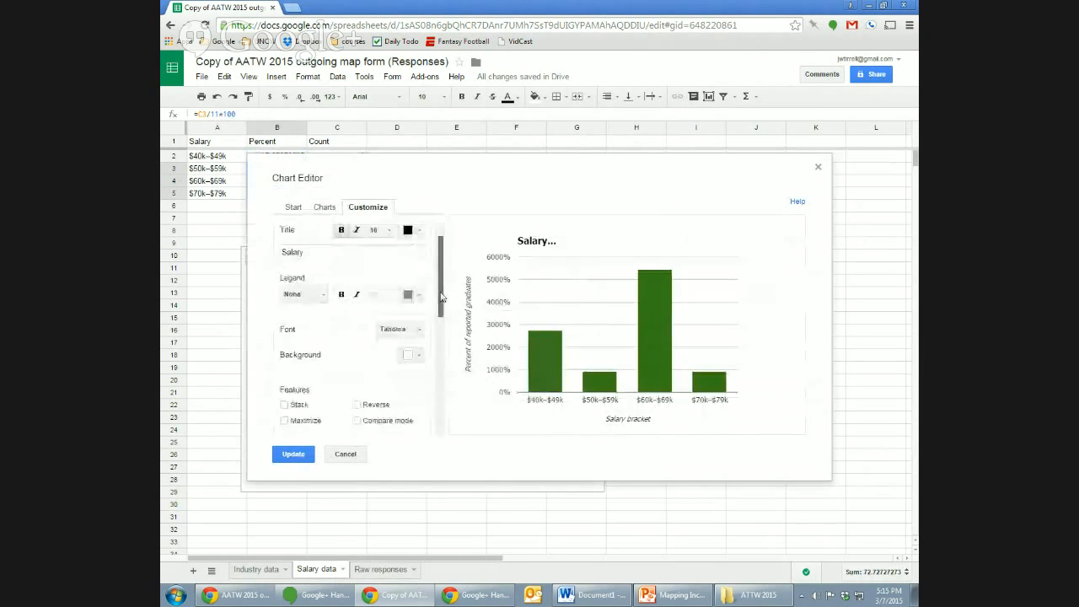
{"action": "scroll", "coordinate": [441, 297], "scroll_direction": "down", "scroll_amount": 3}
{"action": "left_click", "coordinate": [401, 290]}
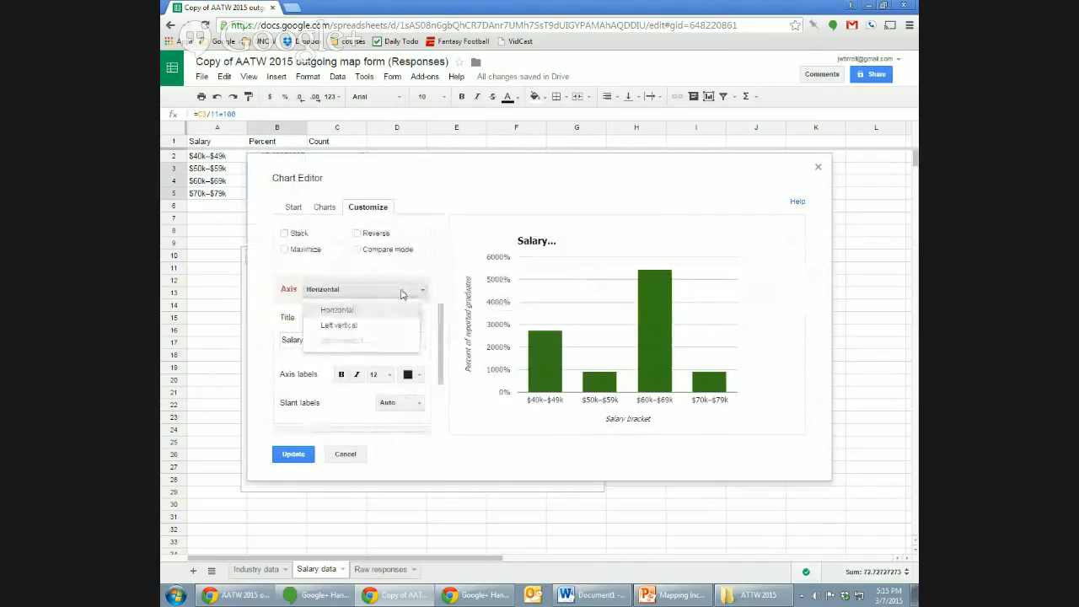
{"action": "left_click", "coordinate": [393, 324]}
{"action": "left_click_drag", "start_coordinate": [440, 285], "coordinate": [436, 407]}
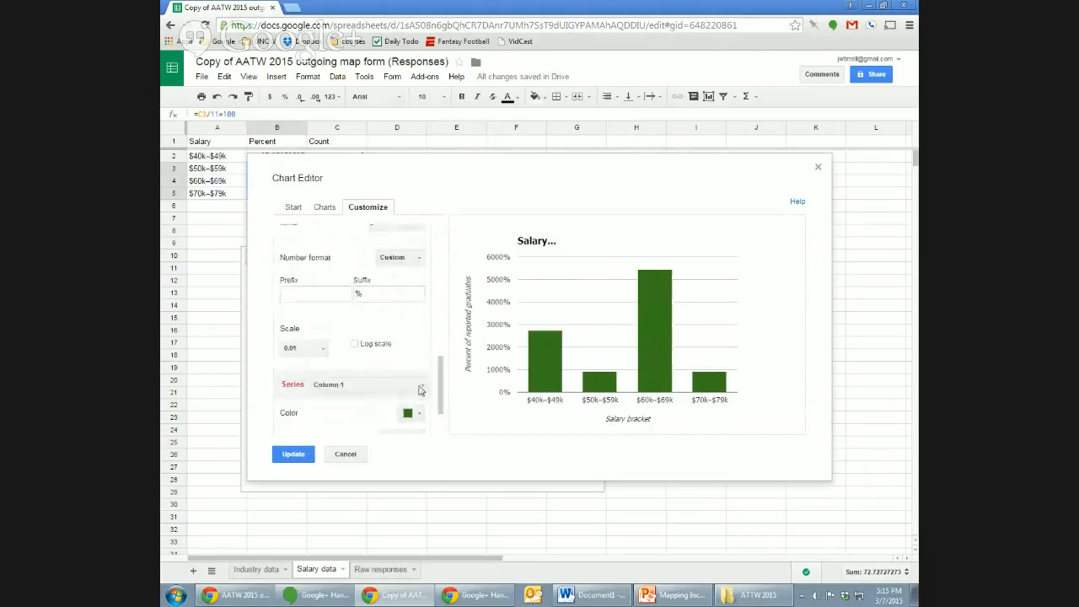
{"action": "left_click", "coordinate": [310, 349]}
{"action": "left_click", "coordinate": [315, 399]}
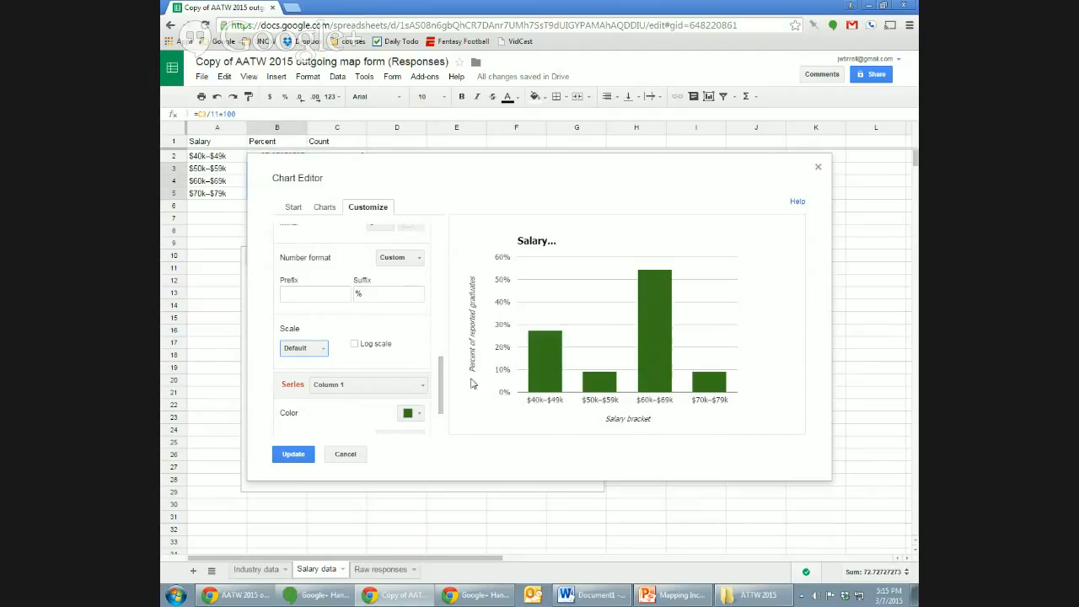
{"action": "left_click", "coordinate": [294, 454]}
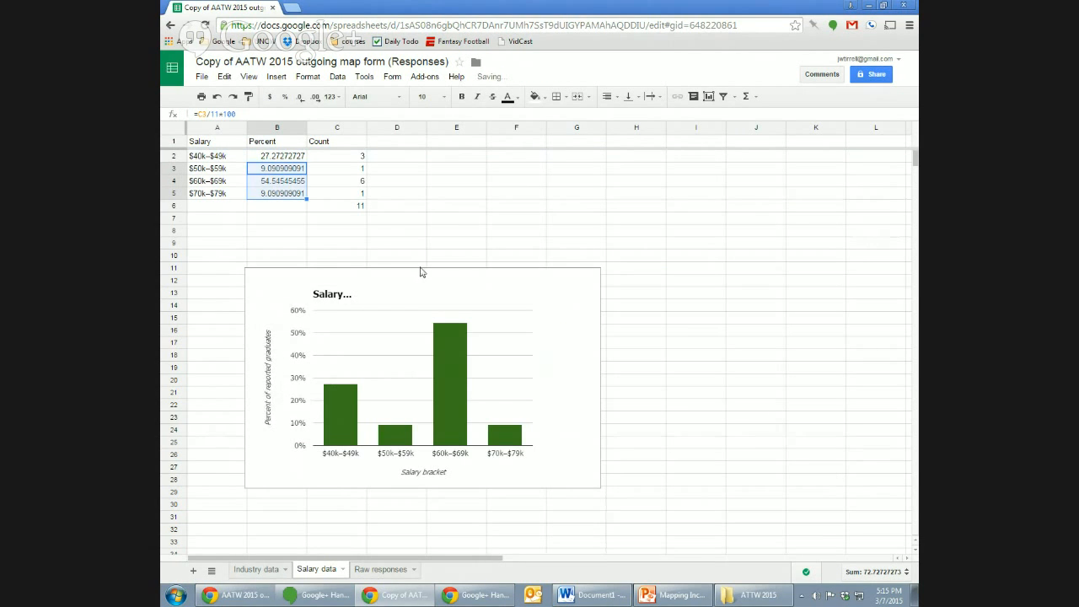
{"action": "key", "text": "ctrl+t"}
{"action": "key", "text": "ctrl+v"}
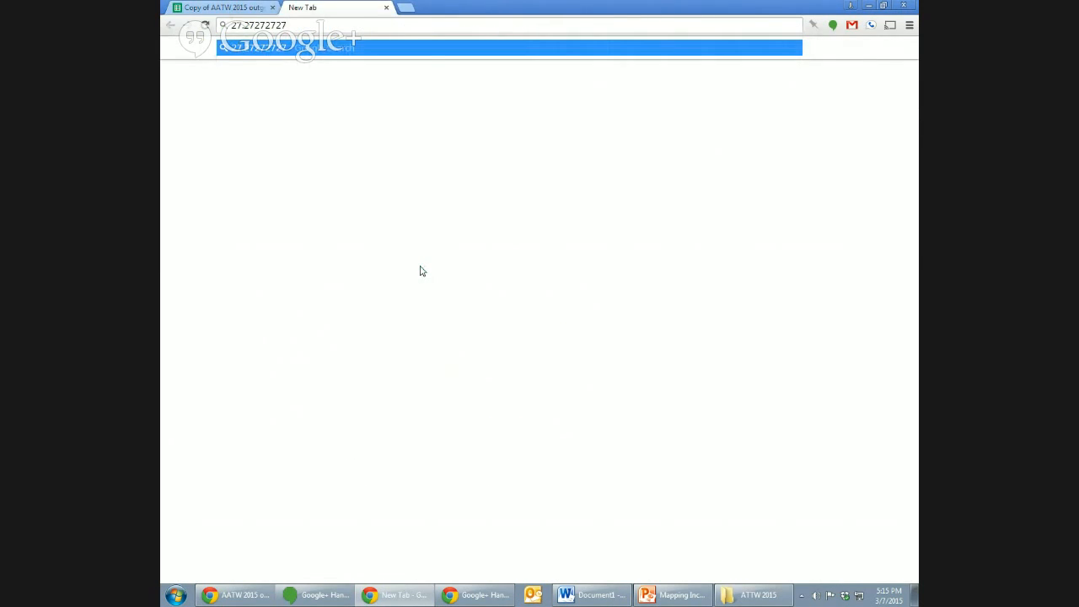
{"action": "key", "text": "Return"}
{"action": "key", "text": "ctrl+w"}
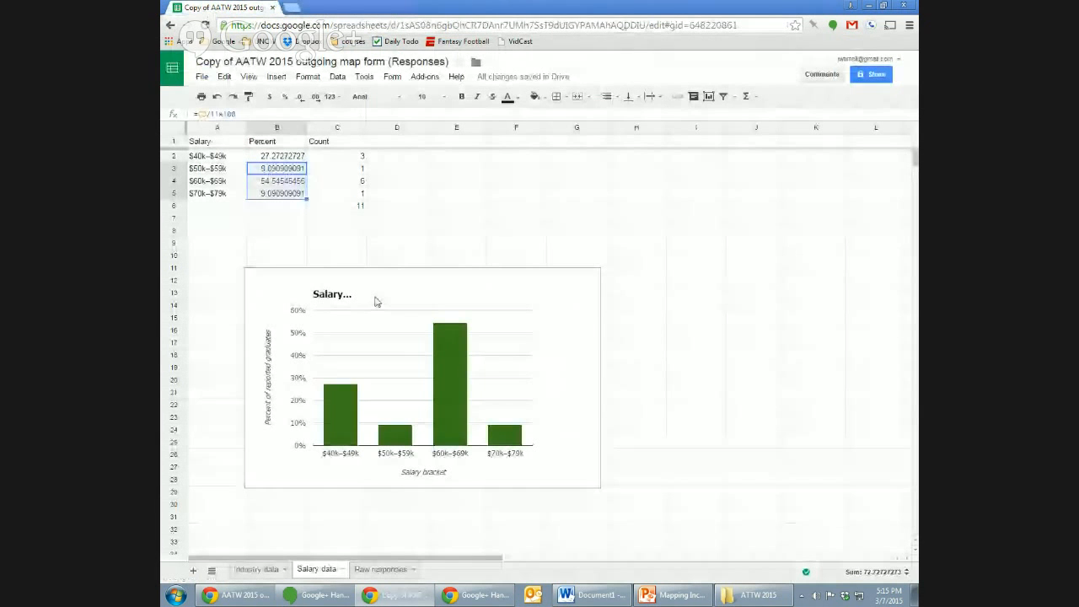
Step: Copy the salary chart's published link and open it in a new browser tab to check the chart
{"action": "left_click", "coordinate": [594, 257]}
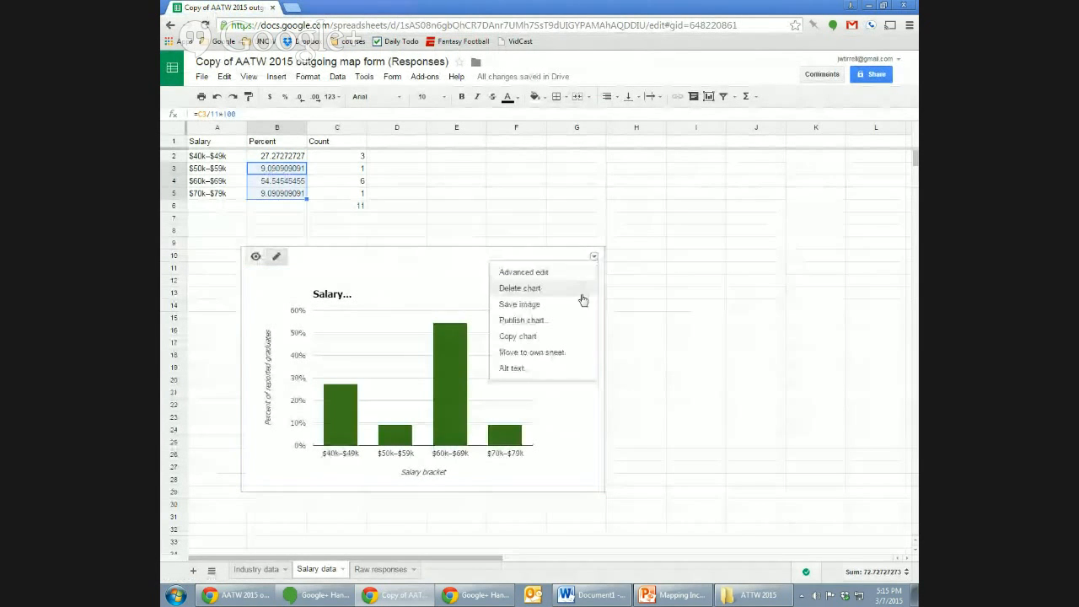
{"action": "left_click", "coordinate": [523, 320]}
{"action": "left_click", "coordinate": [517, 288]}
{"action": "key", "text": "ctrl+c"}
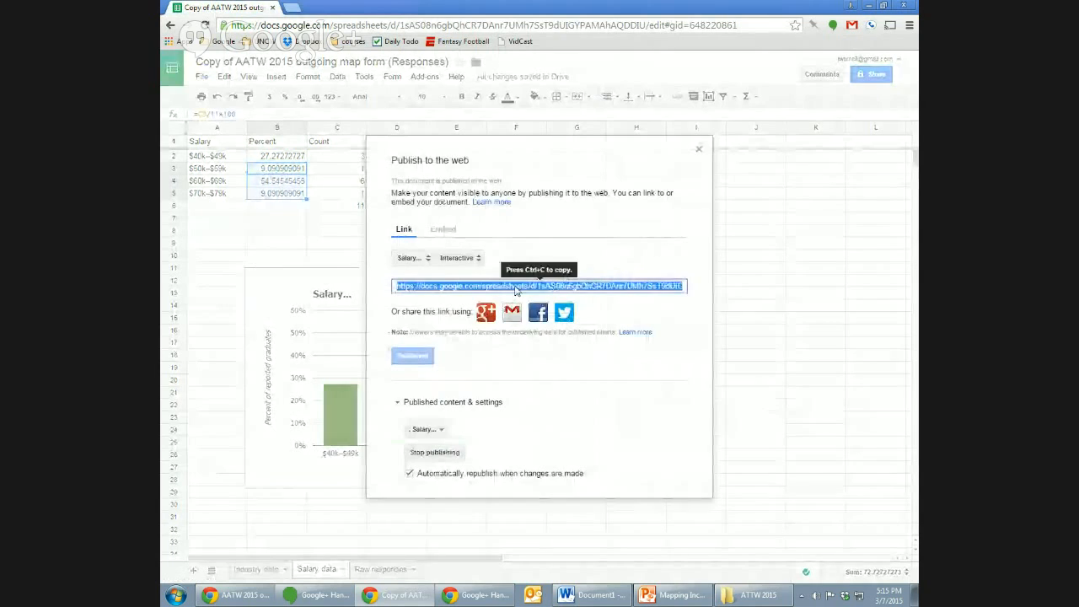
{"action": "key", "text": "ctrl+t"}
{"action": "key", "text": "ctrl+v"}
{"action": "key", "text": "Return"}
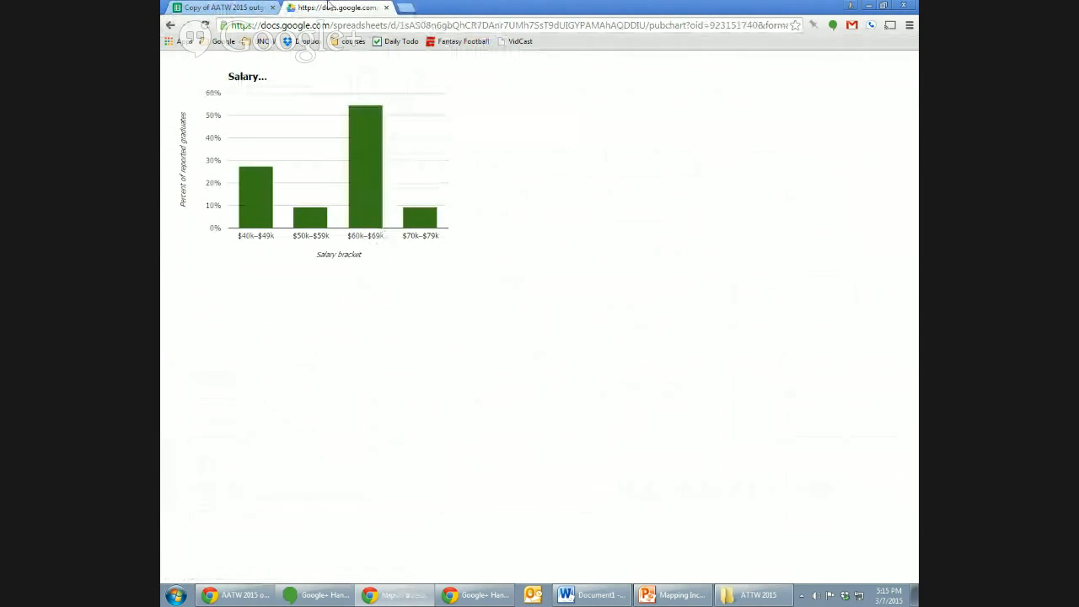
Step: Return to the spreadsheet, stop publishing the salary chart, and start publishing with Entire Document as the published content
{"action": "left_click", "coordinate": [237, 8]}
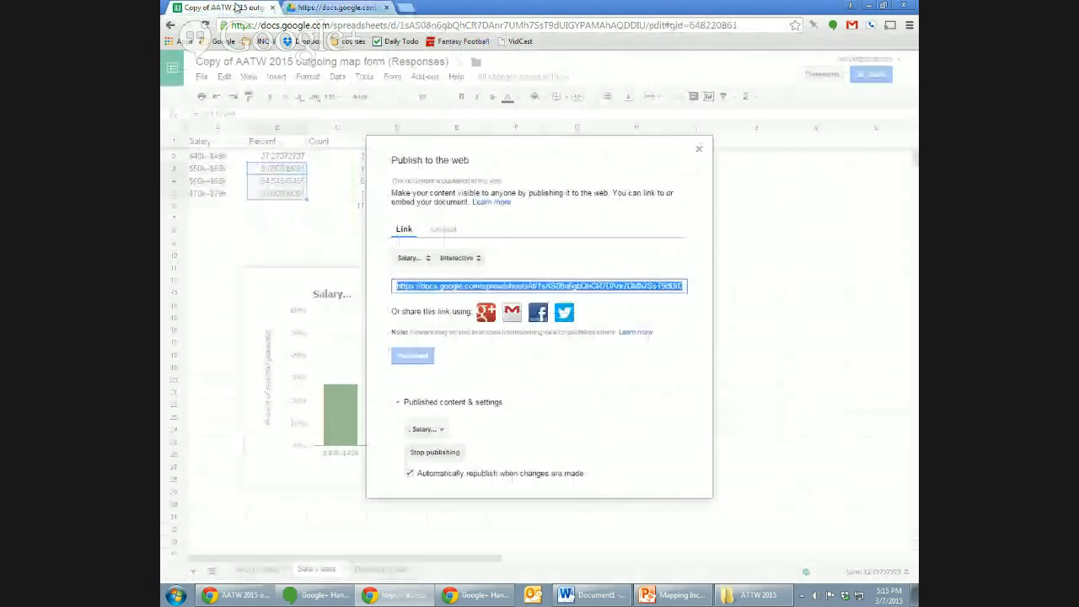
{"action": "left_click", "coordinate": [452, 455]}
{"action": "left_click", "coordinate": [565, 99]}
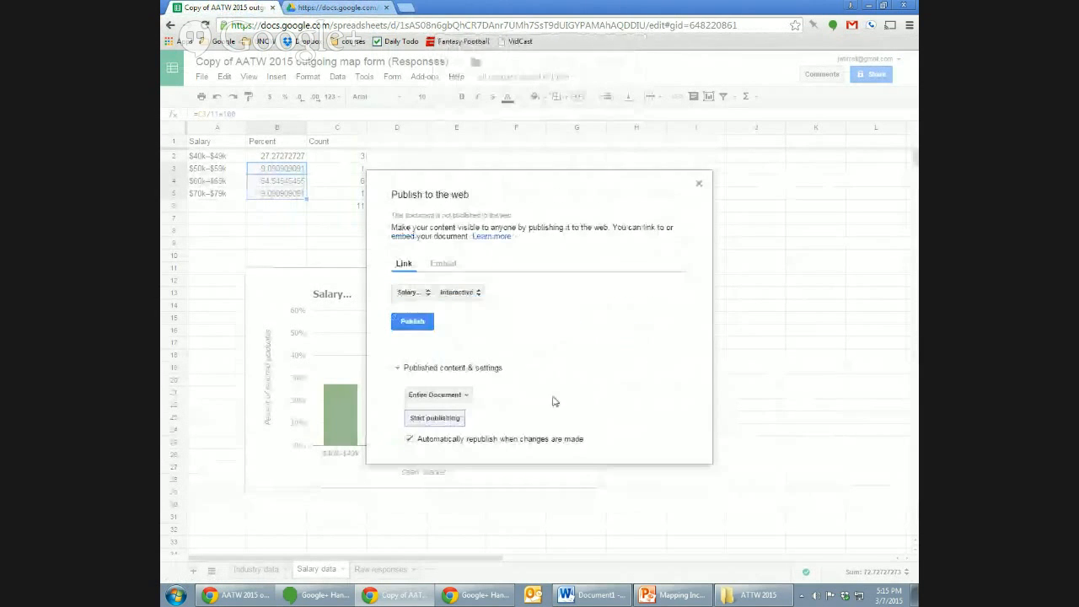
{"action": "left_click", "coordinate": [447, 419]}
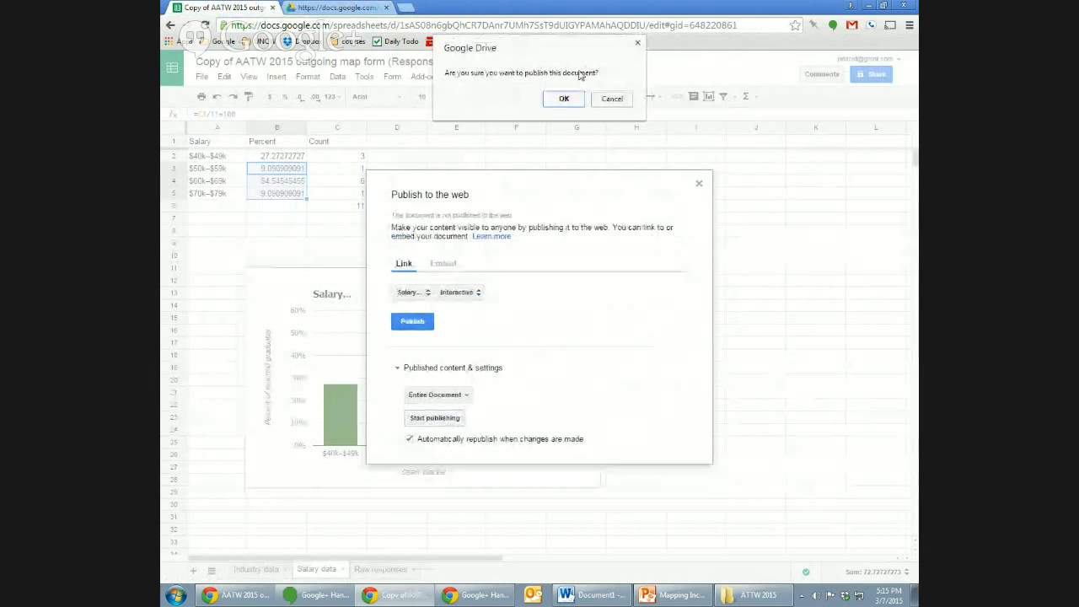
{"action": "left_click", "coordinate": [568, 99]}
Step: Reload the chart's published link in the open browser tab to check it, and close that tab and the publishing dialog
{"action": "left_click", "coordinate": [544, 289]}
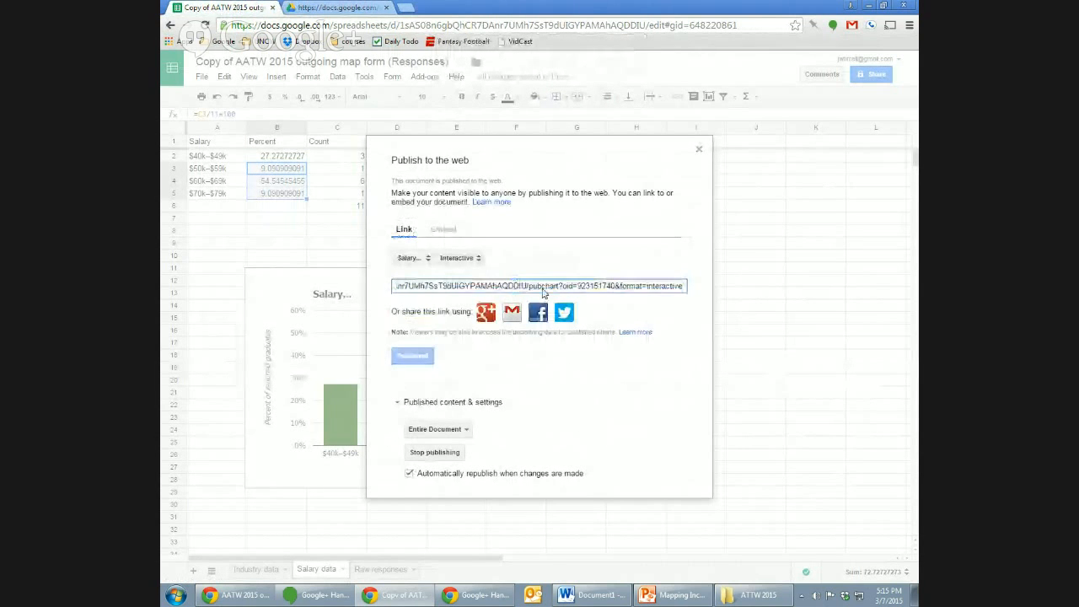
{"action": "double_click", "coordinate": [543, 288]}
{"action": "left_click", "coordinate": [544, 292]}
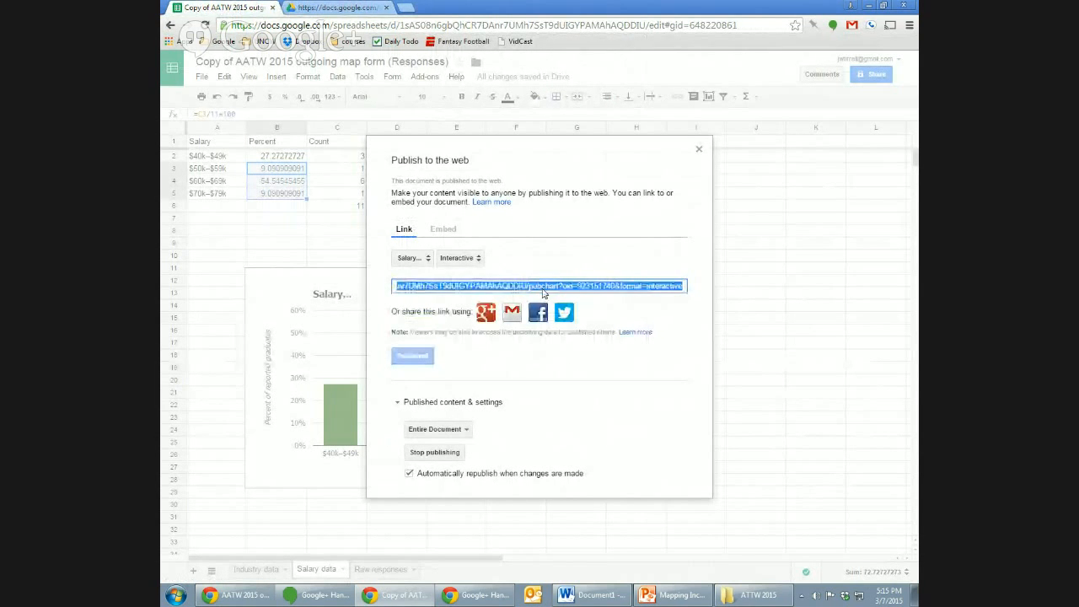
{"action": "left_click", "coordinate": [372, 6]}
{"action": "left_click", "coordinate": [374, 25]}
{"action": "key", "text": "ctrl+v"}
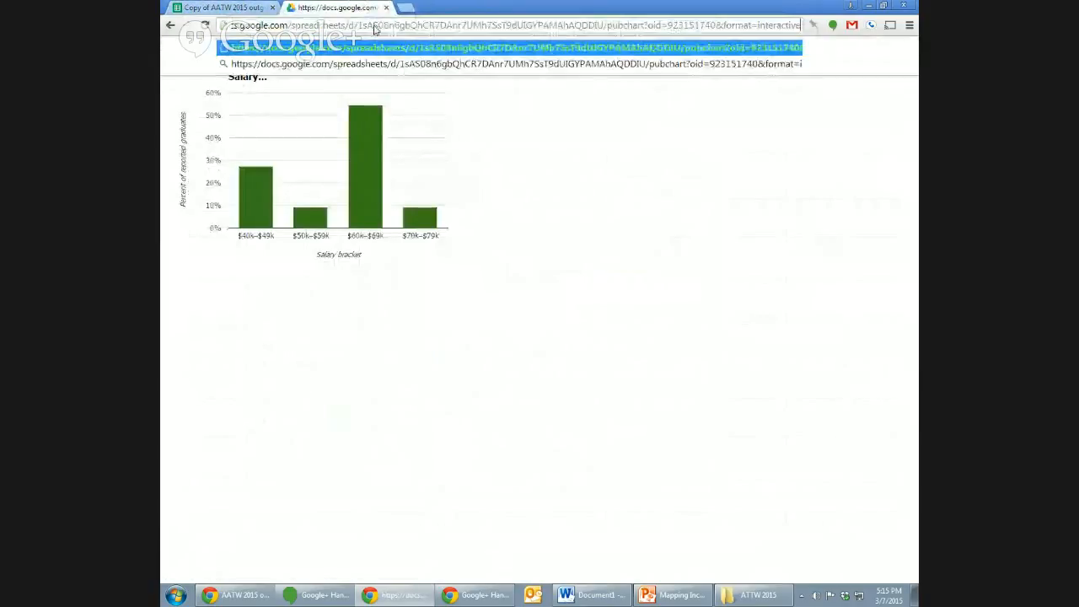
{"action": "key", "text": "Return"}
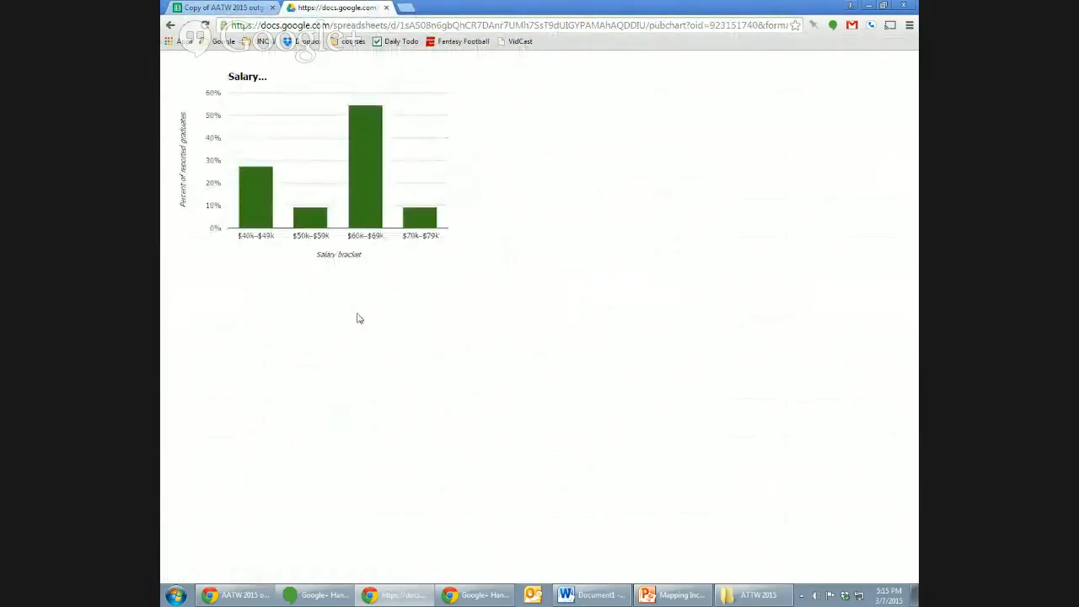
{"action": "mouse_move", "coordinate": [414, 229]}
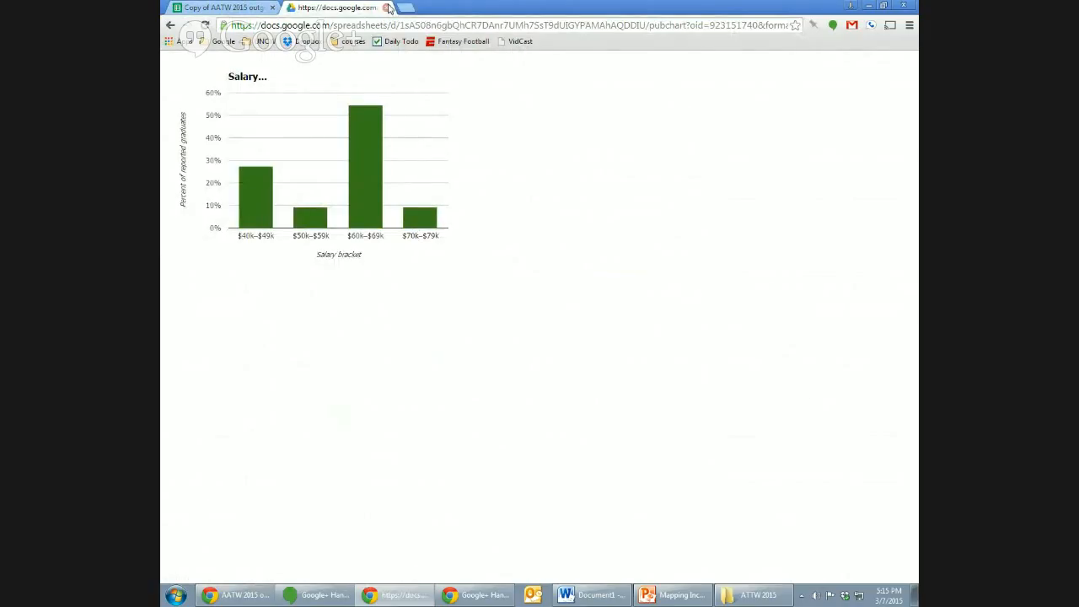
{"action": "left_click", "coordinate": [387, 8]}
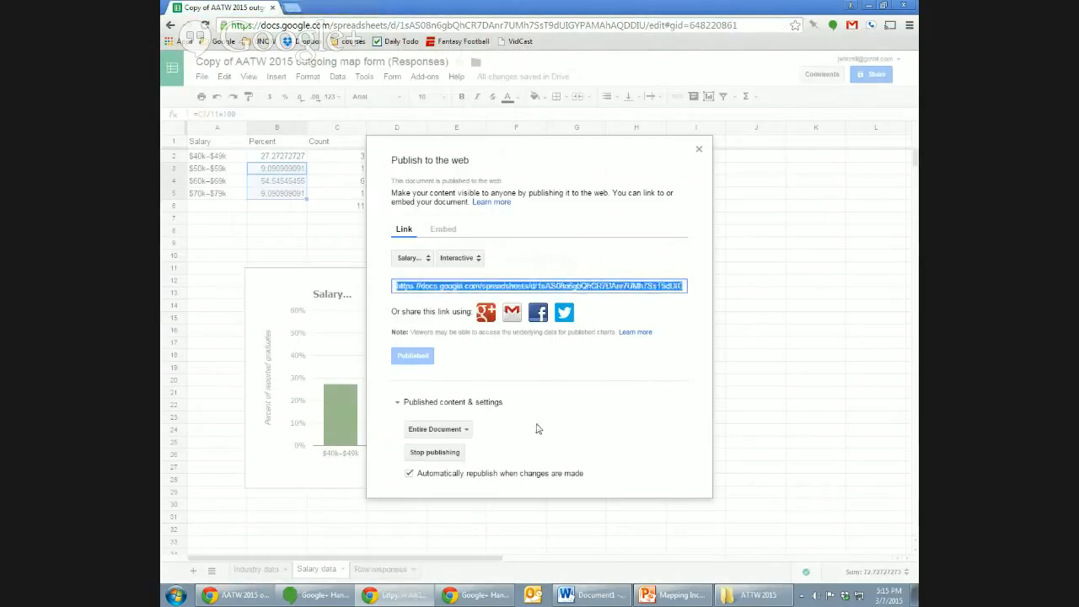
{"action": "left_click", "coordinate": [699, 149]}
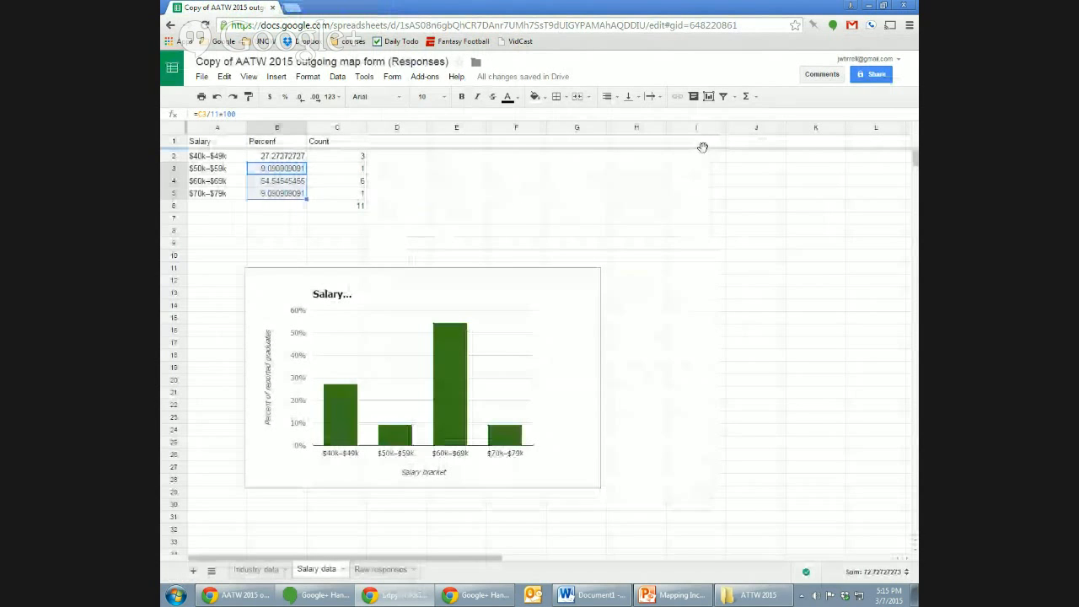
Step: Move the salary chart about one column to the right so its left edge lines up with column C
{"action": "left_click", "coordinate": [270, 246]}
{"action": "left_click", "coordinate": [536, 288]}
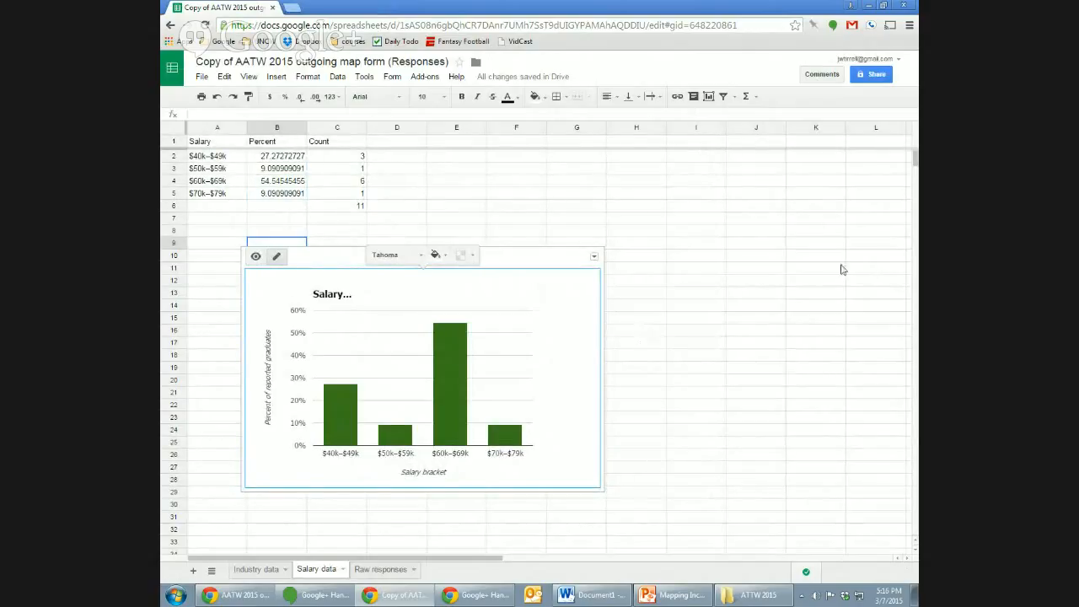
{"action": "left_click_drag", "start_coordinate": [528, 264], "coordinate": [593, 274]}
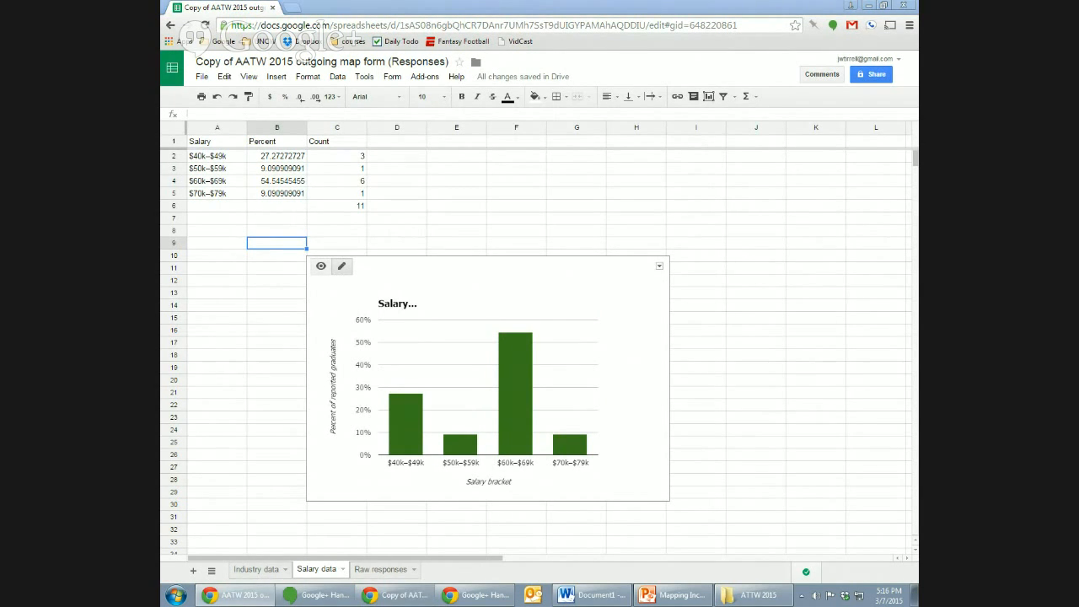
Step: Bring the original AATW 2015 outgoing map form (Responses) spreadsheet into this window as a tab and examine its raw and processed industry and salary sheets
{"action": "left_click_drag", "start_coordinate": [916, 7], "coordinate": [512, 8]}
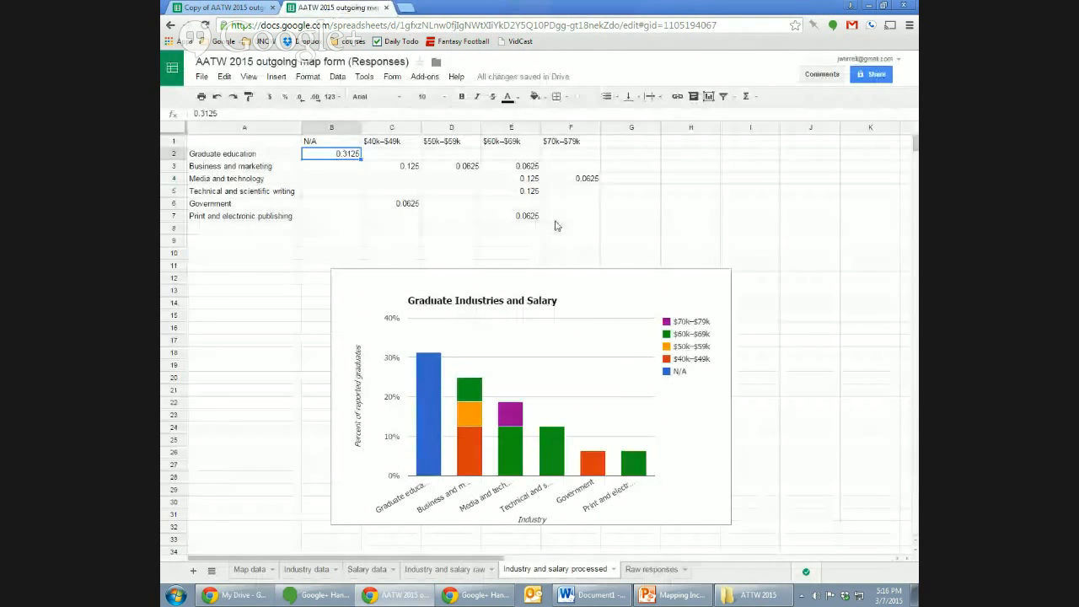
{"action": "left_click", "coordinate": [434, 569]}
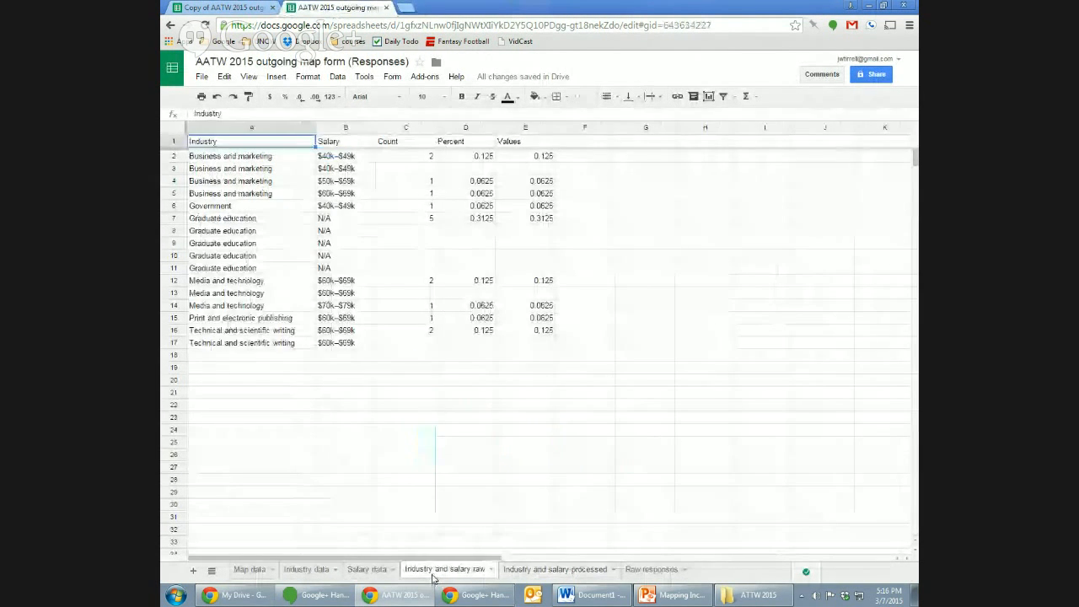
{"action": "left_click", "coordinate": [266, 160]}
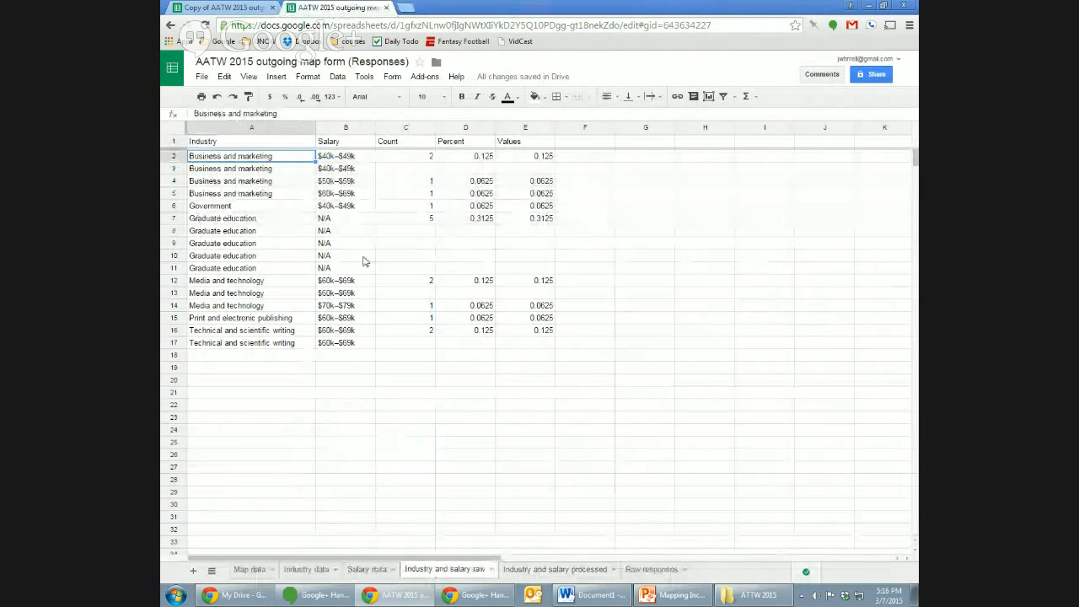
{"action": "left_click", "coordinate": [352, 159]}
{"action": "left_click", "coordinate": [344, 169]}
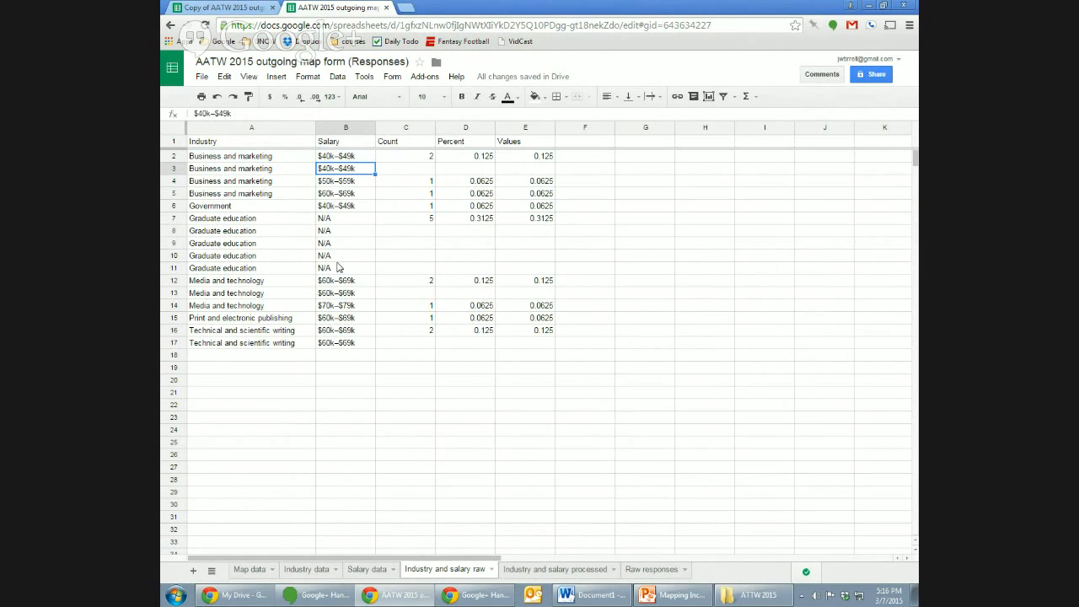
{"action": "left_click", "coordinate": [556, 569]}
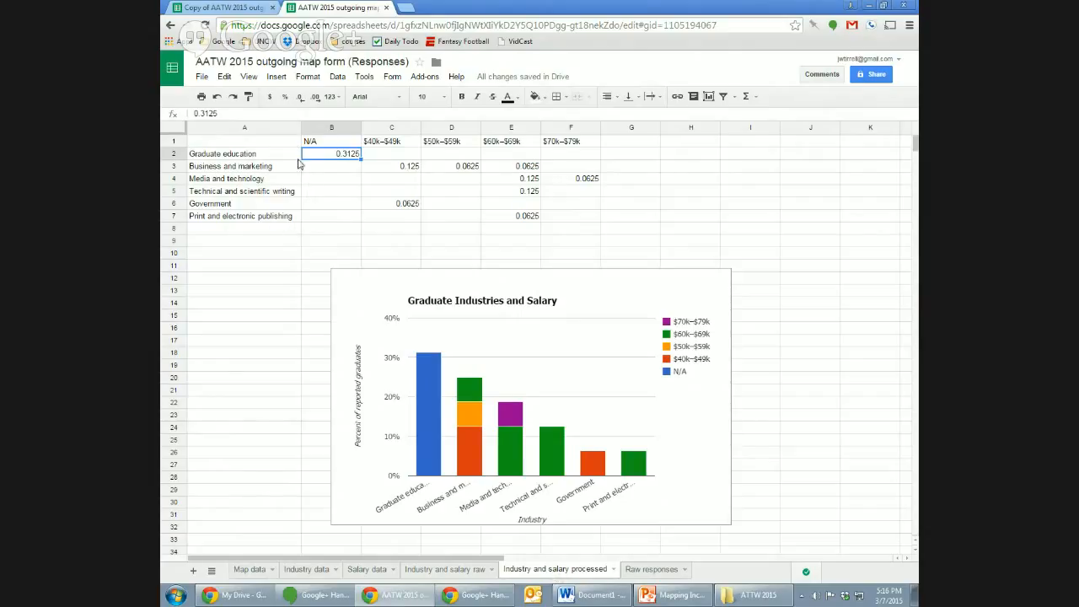
{"action": "left_click", "coordinate": [271, 155]}
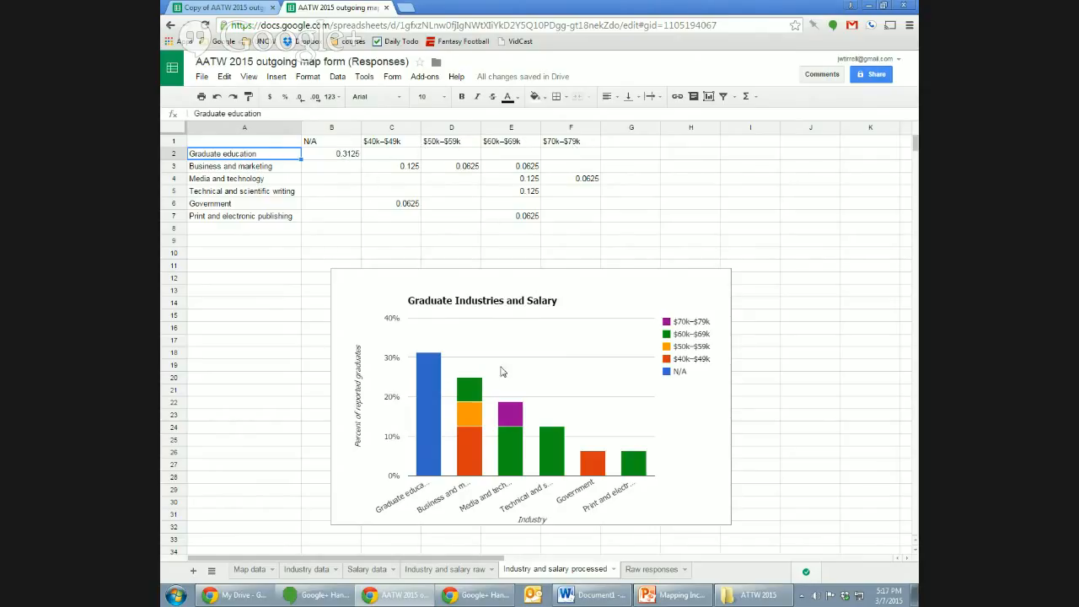
Step: Preview the Graduate Industries and Salary chart as grouped columns, switch it back to stacked, and close the Chart Editor without updating
{"action": "left_click", "coordinate": [680, 295]}
{"action": "left_click", "coordinate": [724, 258]}
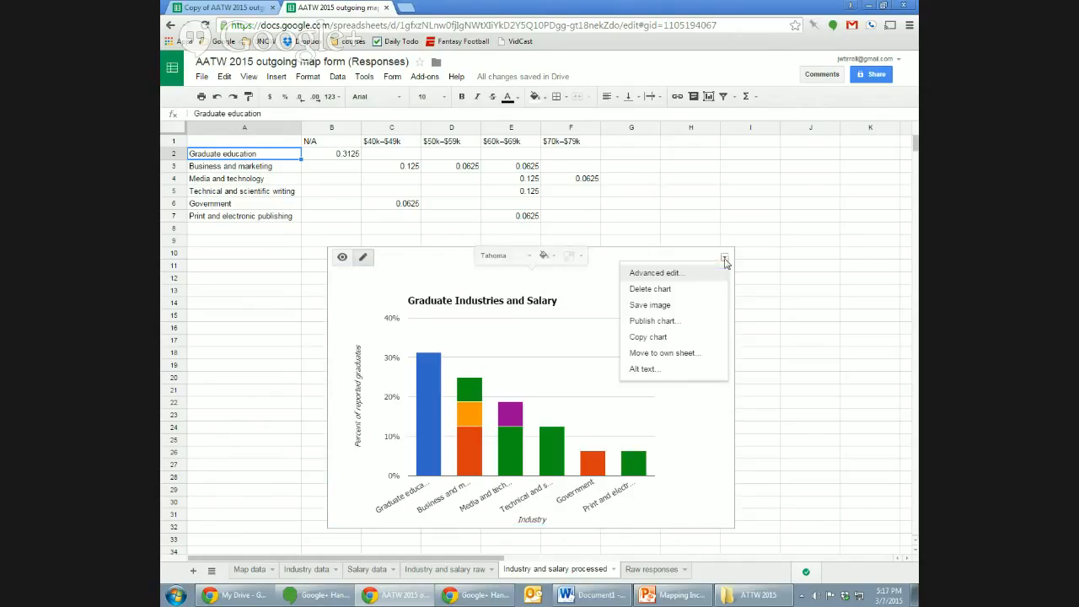
{"action": "left_click", "coordinate": [702, 274]}
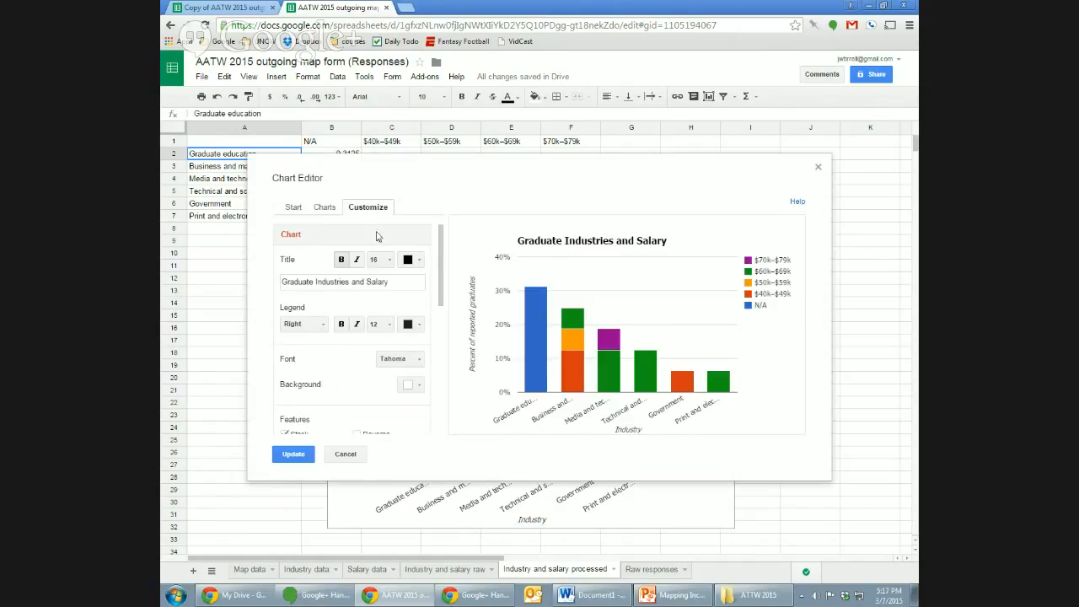
{"action": "left_click", "coordinate": [328, 213]}
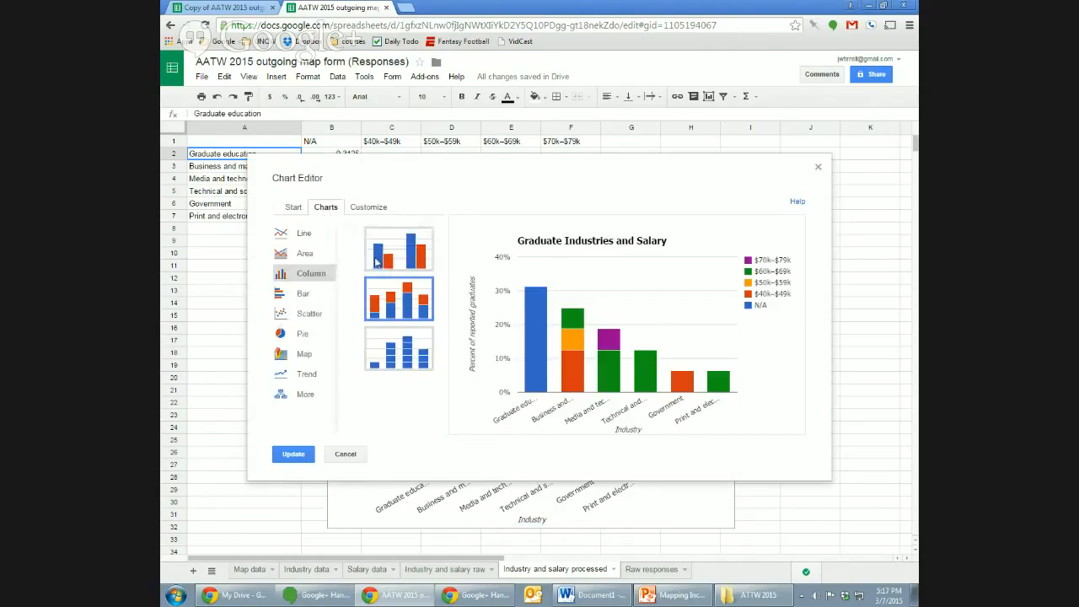
{"action": "left_click", "coordinate": [385, 261]}
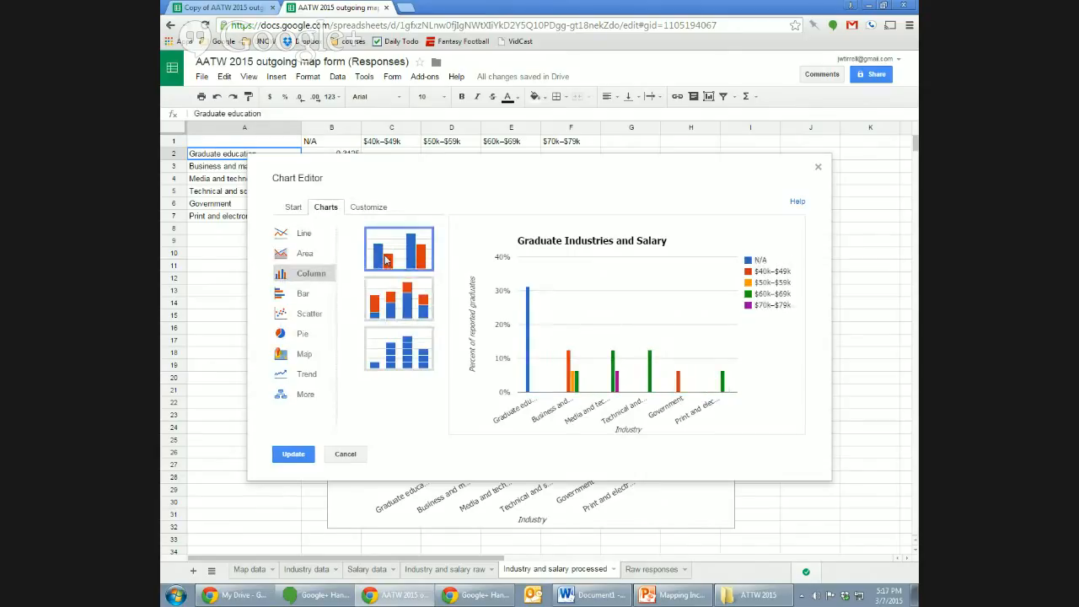
{"action": "left_click", "coordinate": [389, 297]}
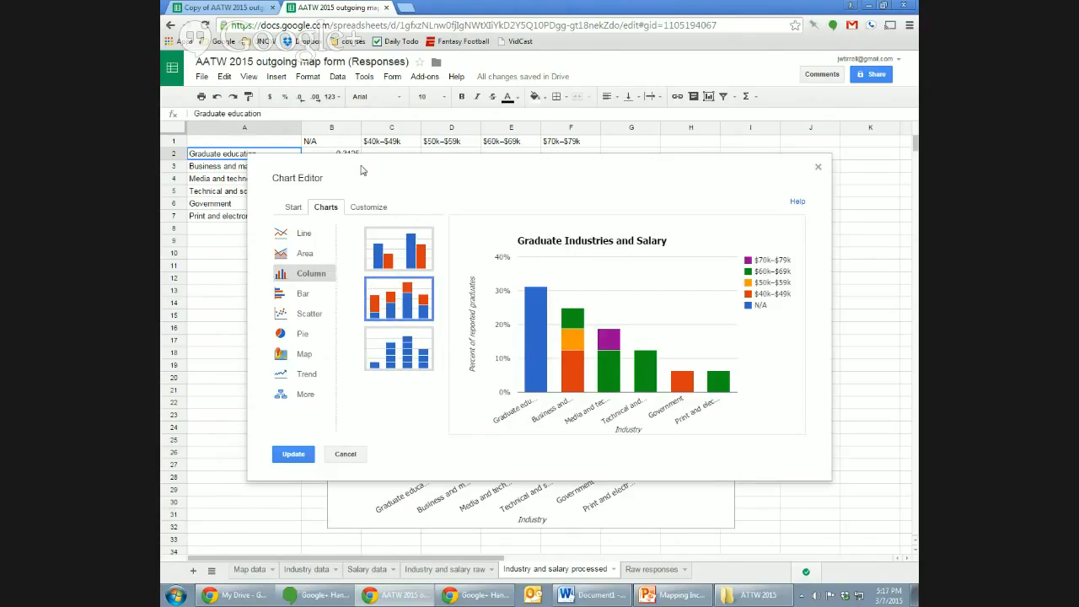
{"action": "left_click_drag", "start_coordinate": [347, 166], "coordinate": [374, 226]}
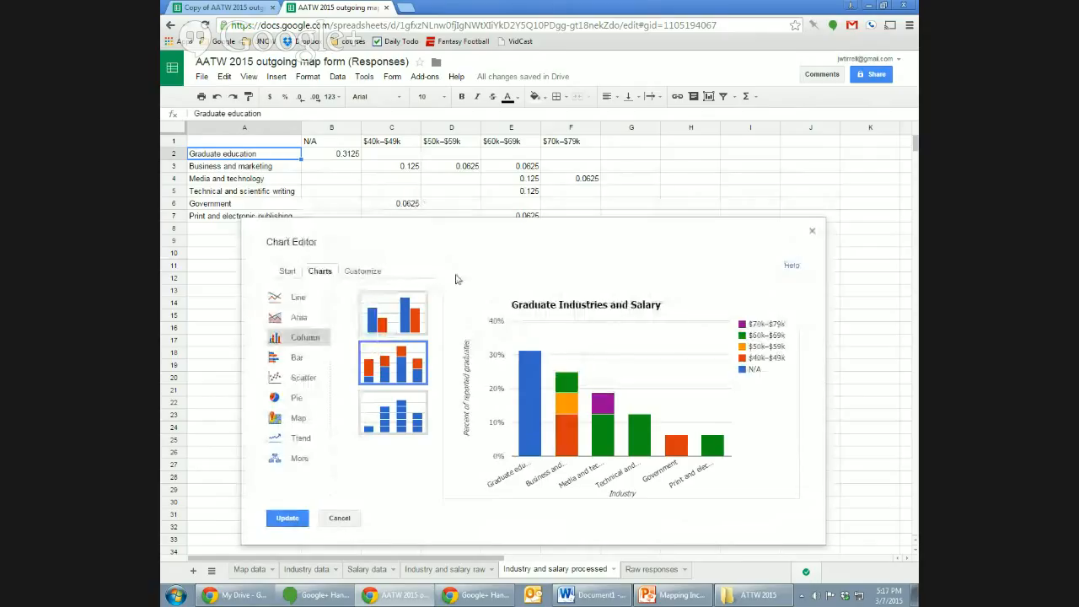
{"action": "mouse_move", "coordinate": [567, 425]}
{"action": "left_click", "coordinate": [353, 518]}
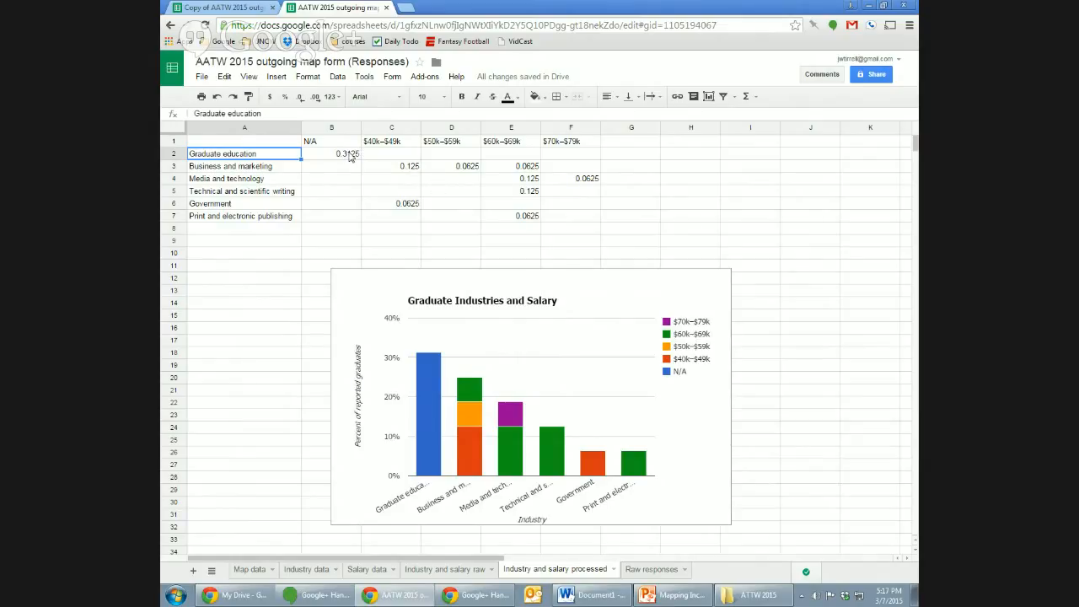
Step: Inspect the N/A share for Graduate education and the $40k–$49k share for Business and marketing in the processed sheet
{"action": "left_click", "coordinate": [350, 156]}
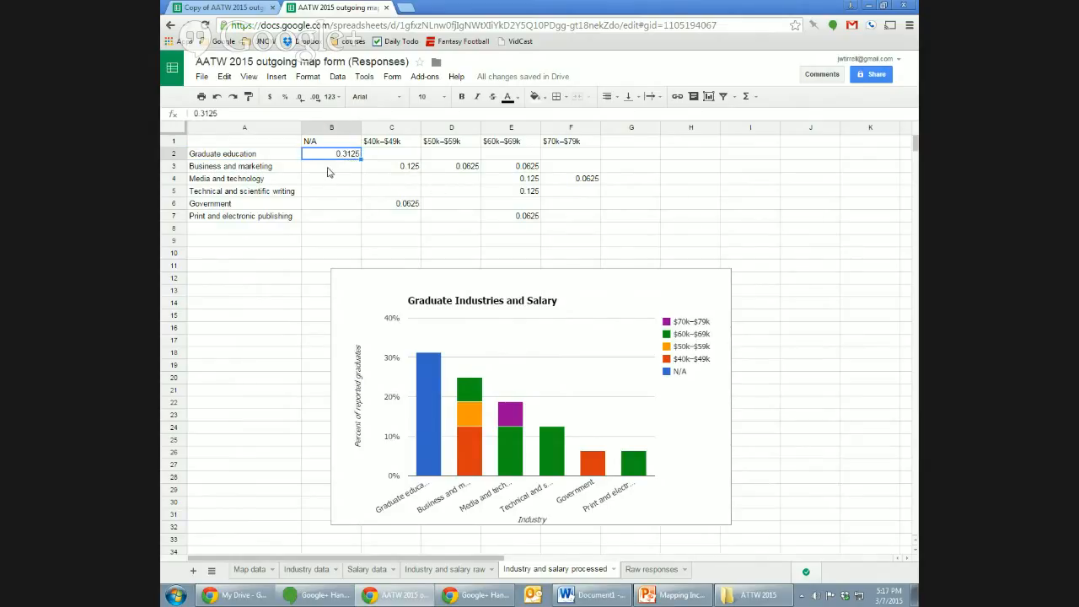
{"action": "left_click", "coordinate": [281, 172]}
{"action": "left_click", "coordinate": [388, 168]}
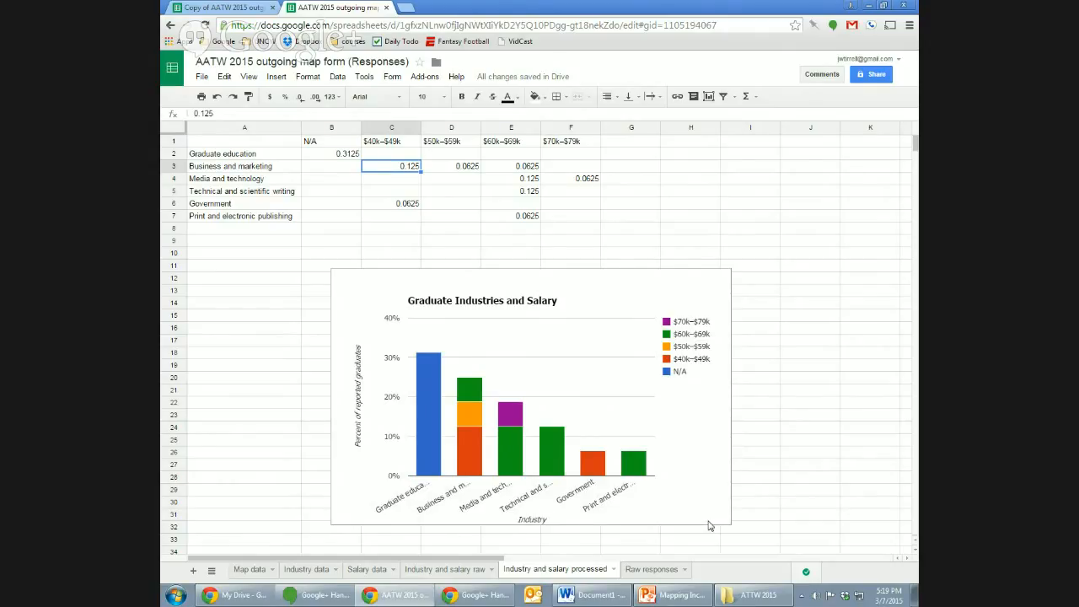
Step: Review the Salary data and Industry data sheets, and return to the copied spreadsheet's Salary data sheet
{"action": "left_click", "coordinate": [368, 571]}
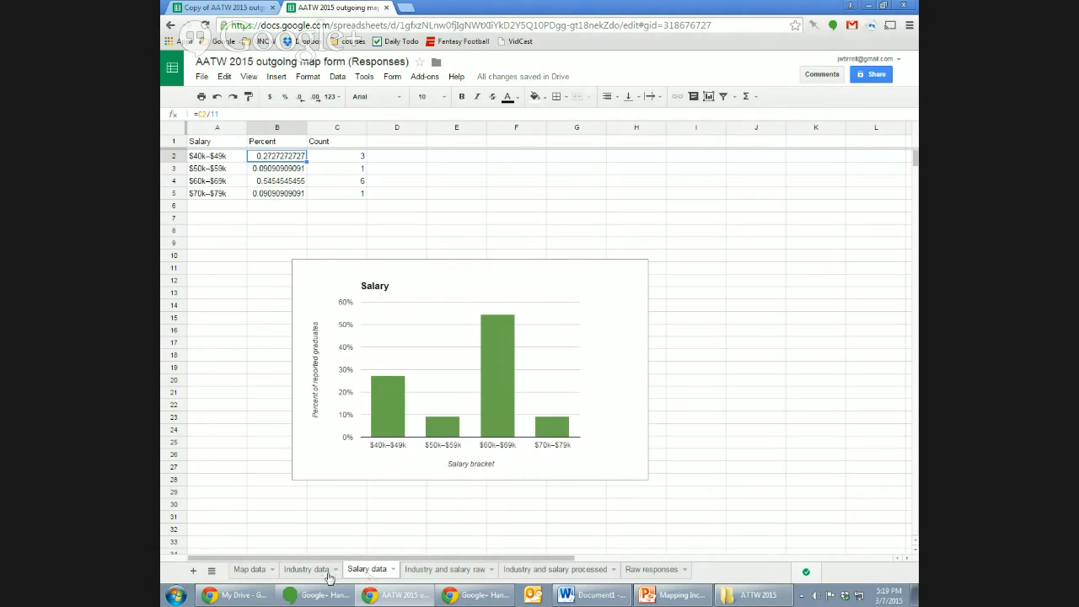
{"action": "left_click", "coordinate": [328, 573]}
{"action": "left_click", "coordinate": [376, 572]}
{"action": "left_click", "coordinate": [221, 8]}
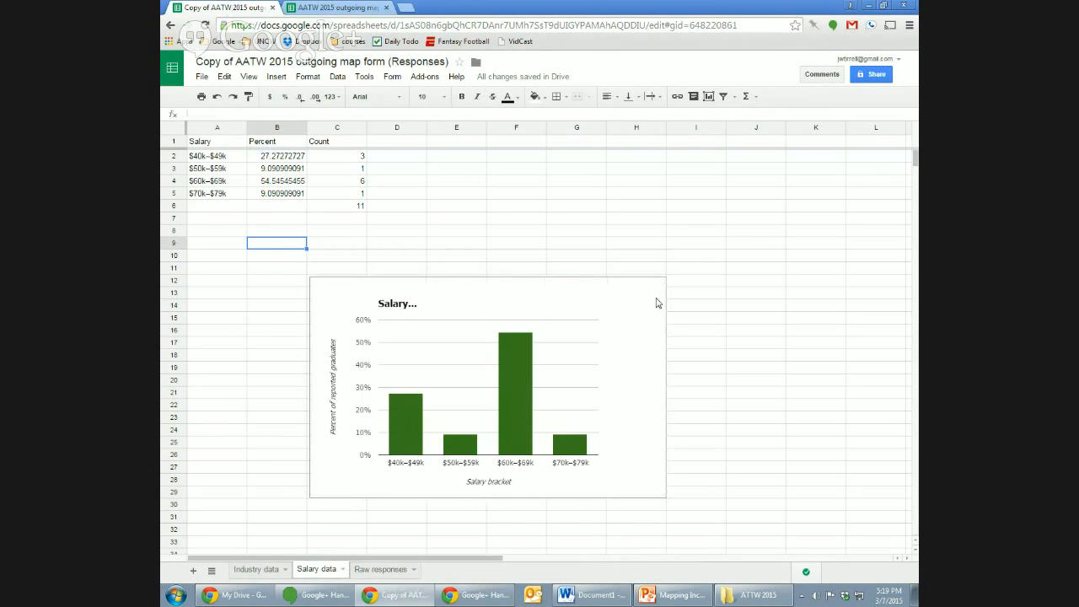
Step: Check the Google+ Hangouts screen-sharing notice over the desktop and return to the copied spreadsheet's browser window
{"action": "left_click", "coordinate": [866, 7]}
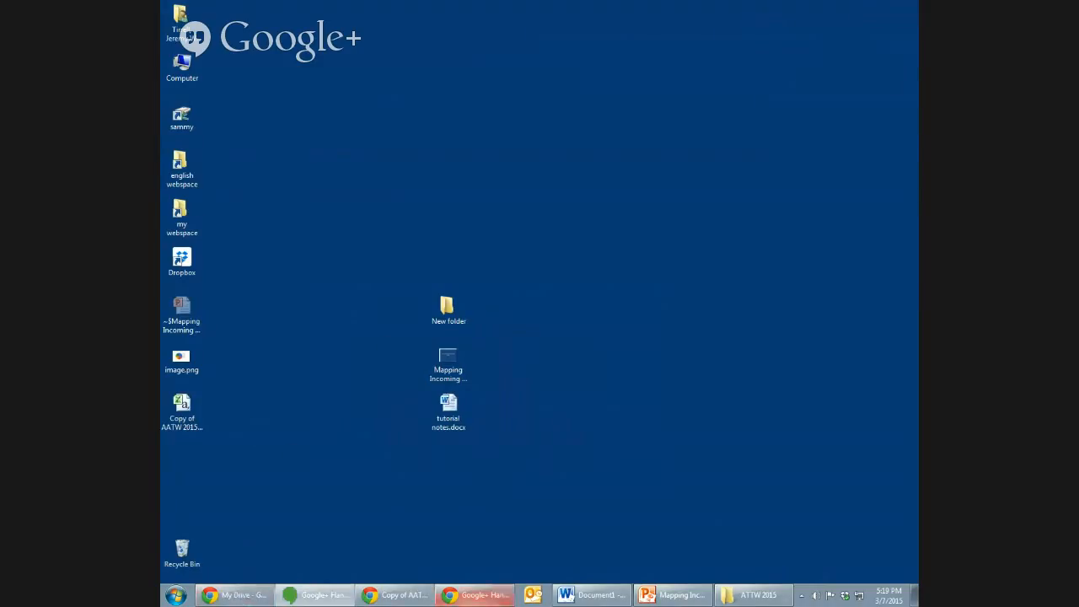
{"action": "left_click", "coordinate": [496, 598]}
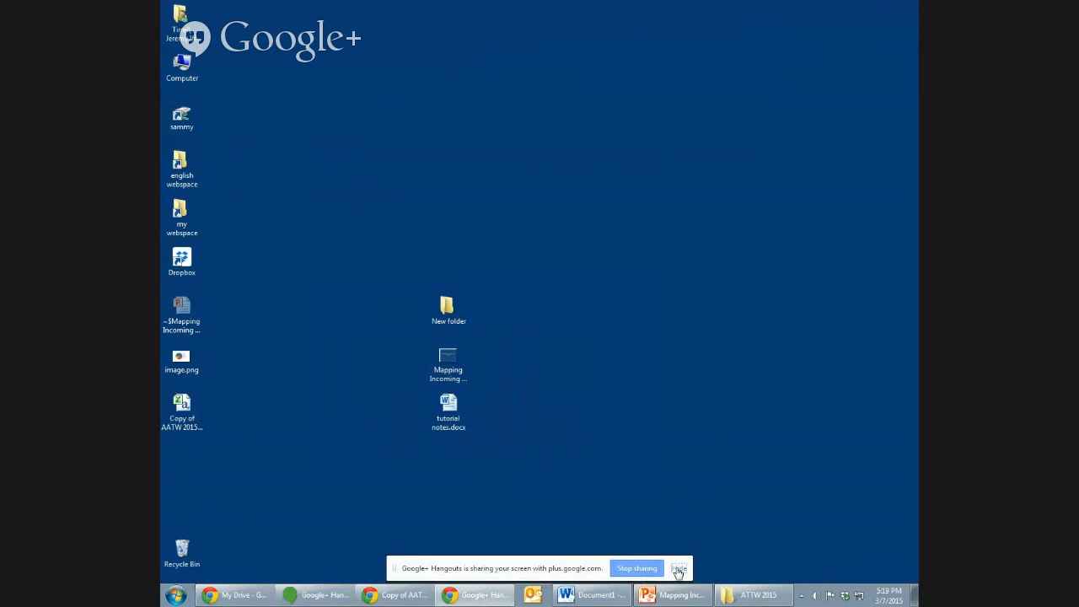
{"action": "left_click", "coordinate": [411, 603]}
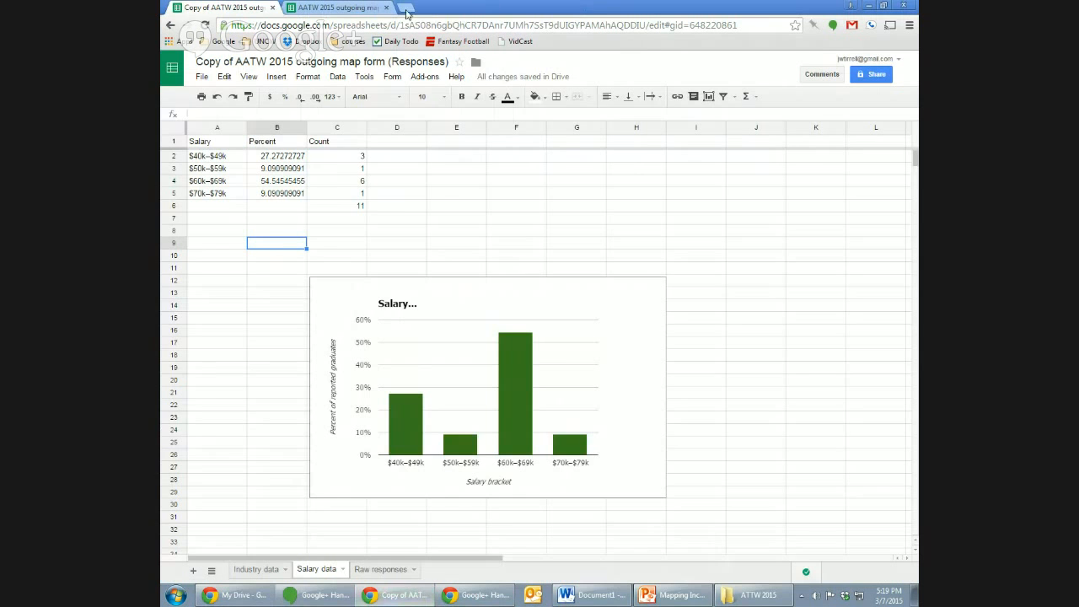
Step: Open the presenter's personal website in a new browser tab and examine the contact details in its header
{"action": "left_click", "coordinate": [408, 10]}
{"action": "type", "text": "jtirrell.com"}
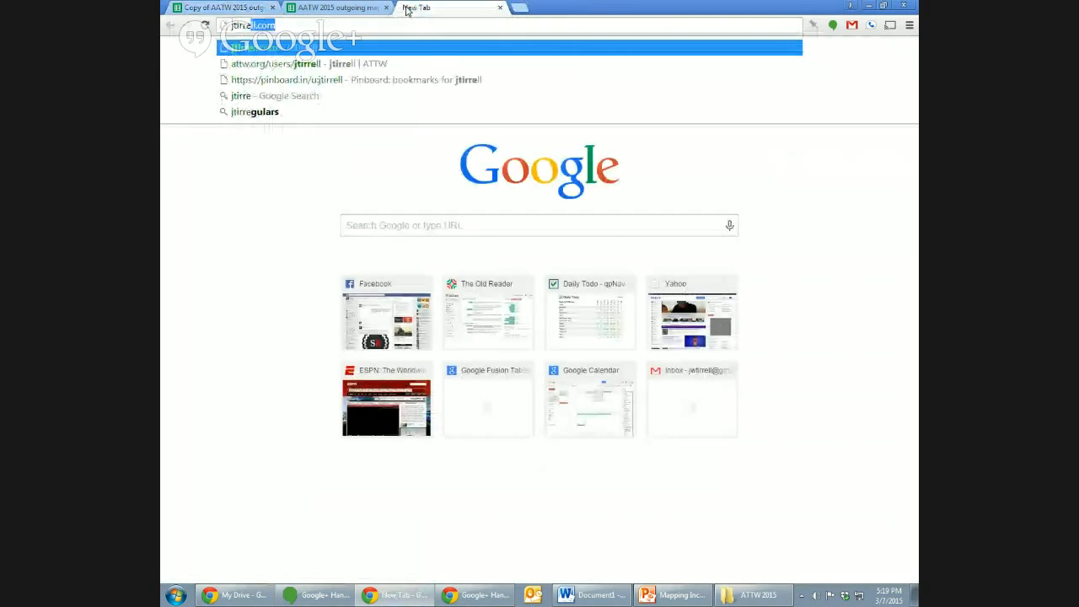
{"action": "key", "text": "Return"}
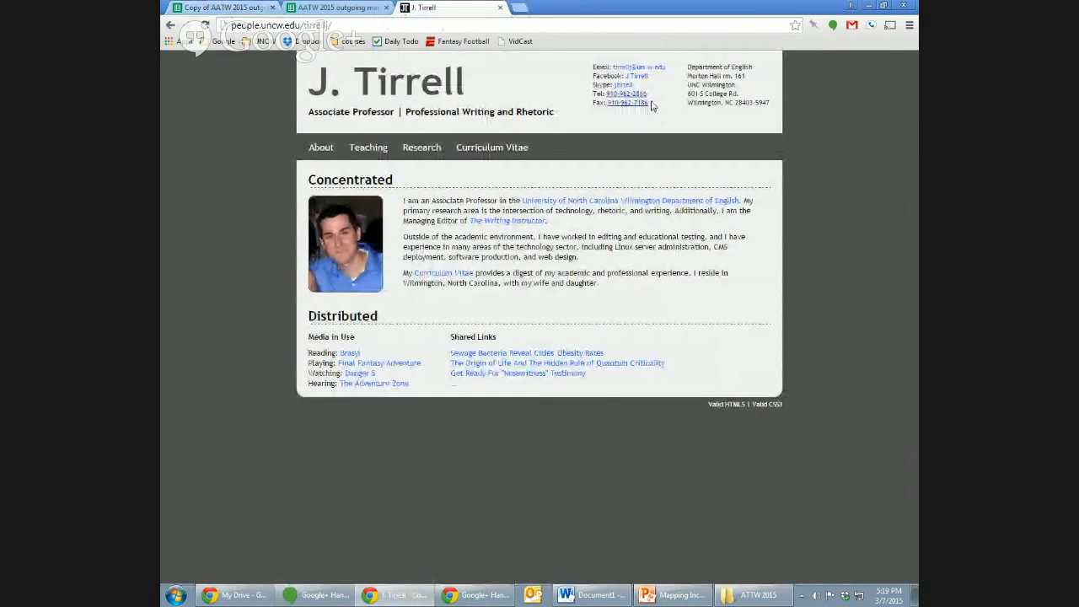
{"action": "left_click_drag", "start_coordinate": [649, 105], "coordinate": [255, 140]}
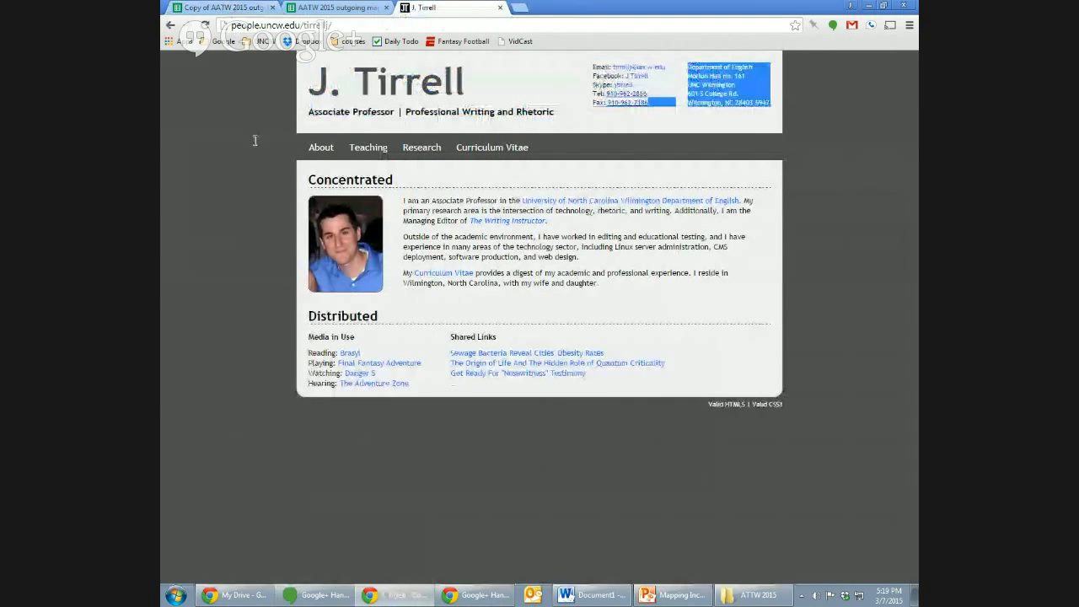
{"action": "left_click", "coordinate": [254, 140]}
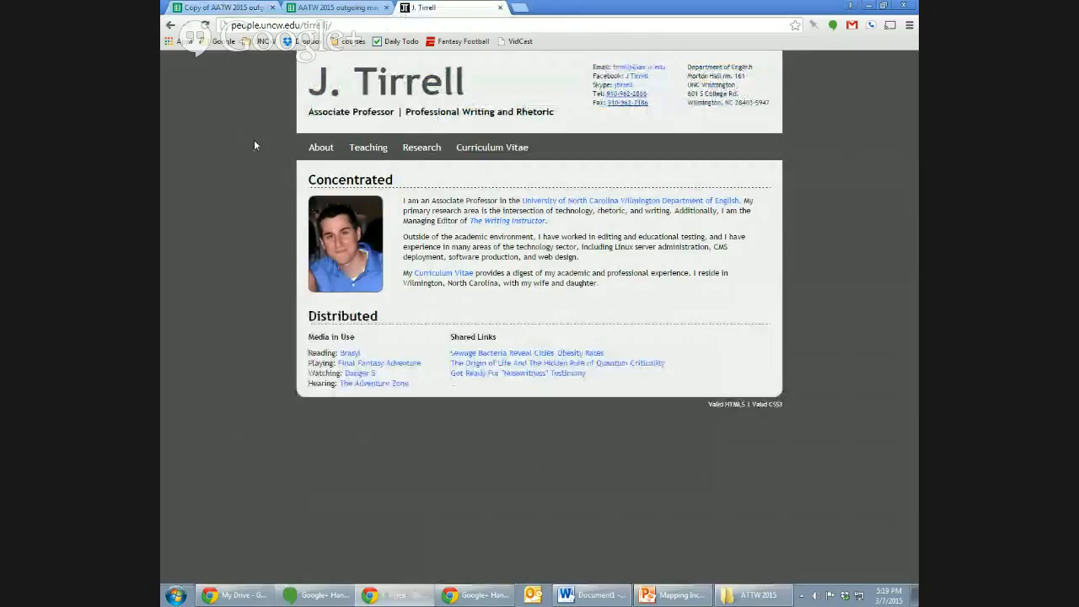